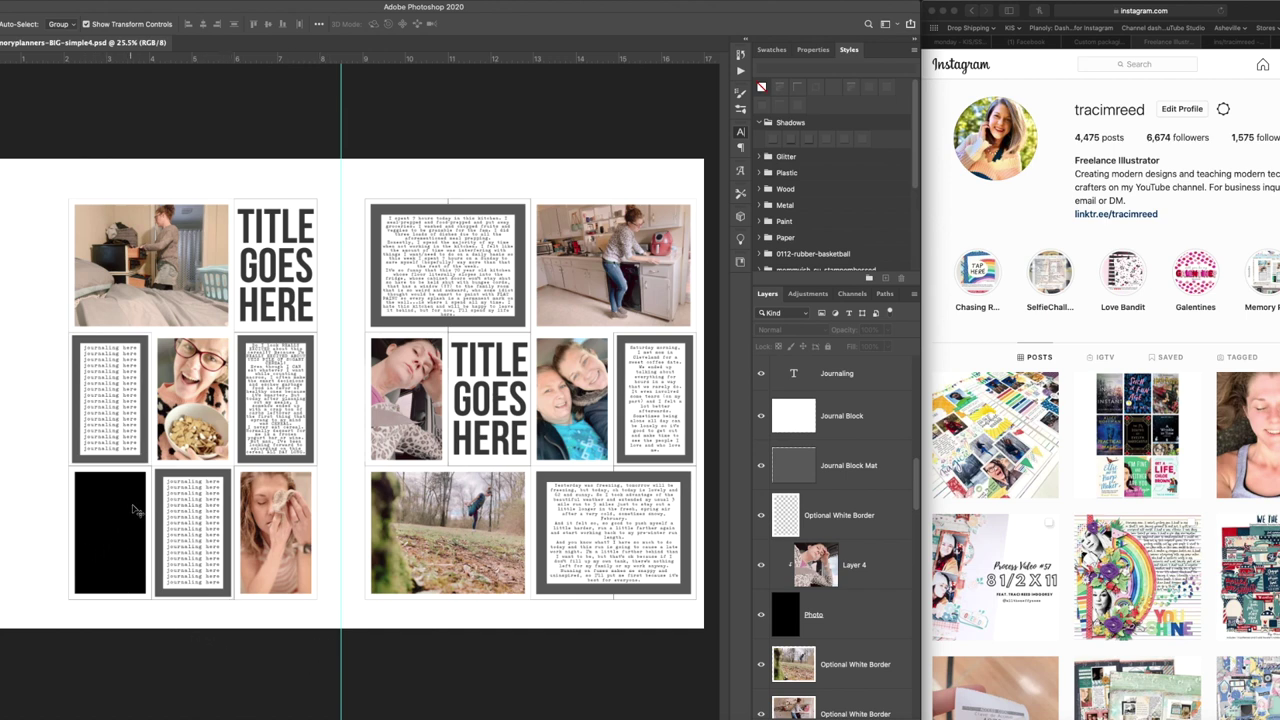
Step: Delete the black photo placeholder and its optional white border from the first slot of the left page's bottom row
{"action": "left_click", "coordinate": [151, 479]}
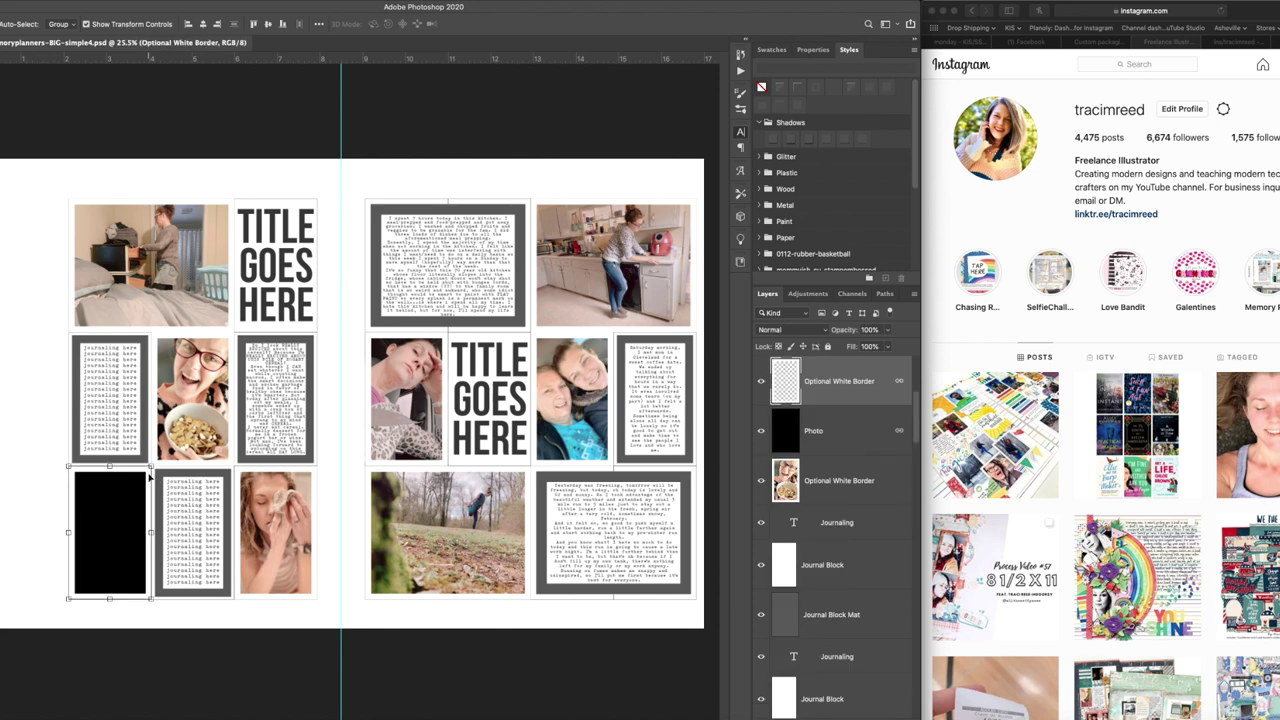
{"action": "key", "text": "BackSpace"}
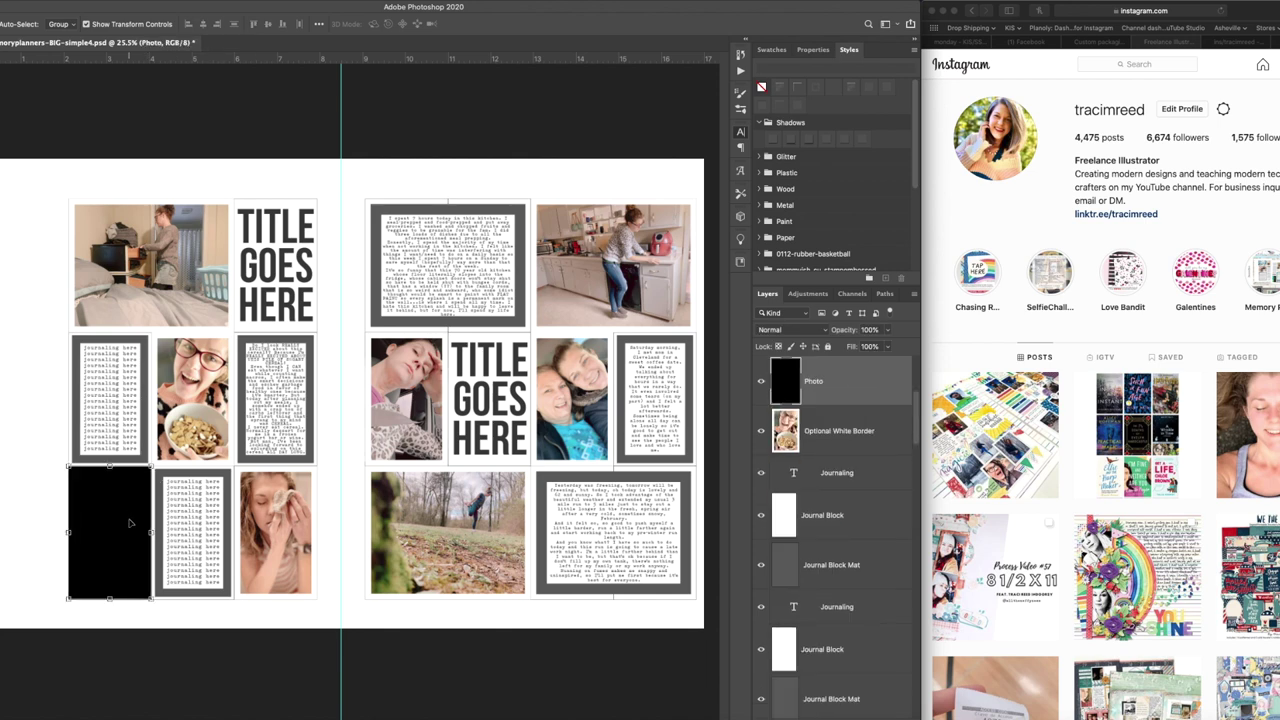
{"action": "key", "text": "BackSpace"}
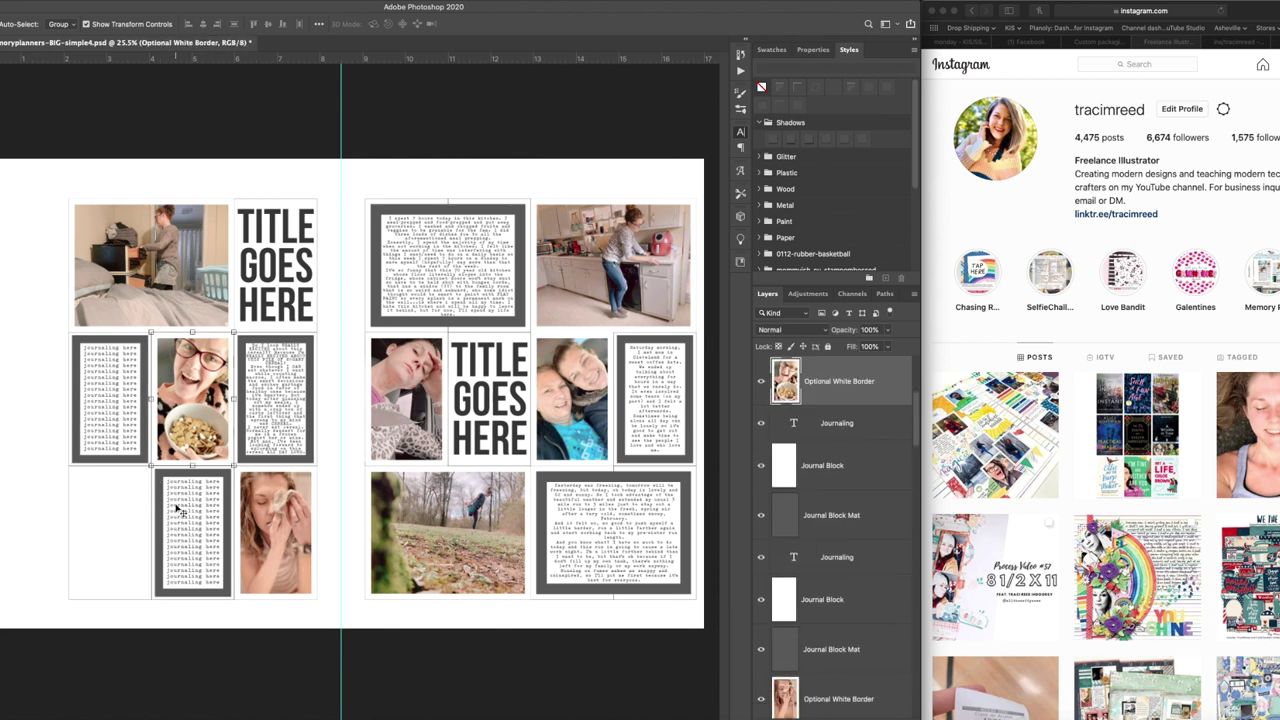
Step: Delete the placeholder journaling card, including its text, block and mat, from the middle of the left page's bottom row
{"action": "left_click", "coordinate": [176, 508]}
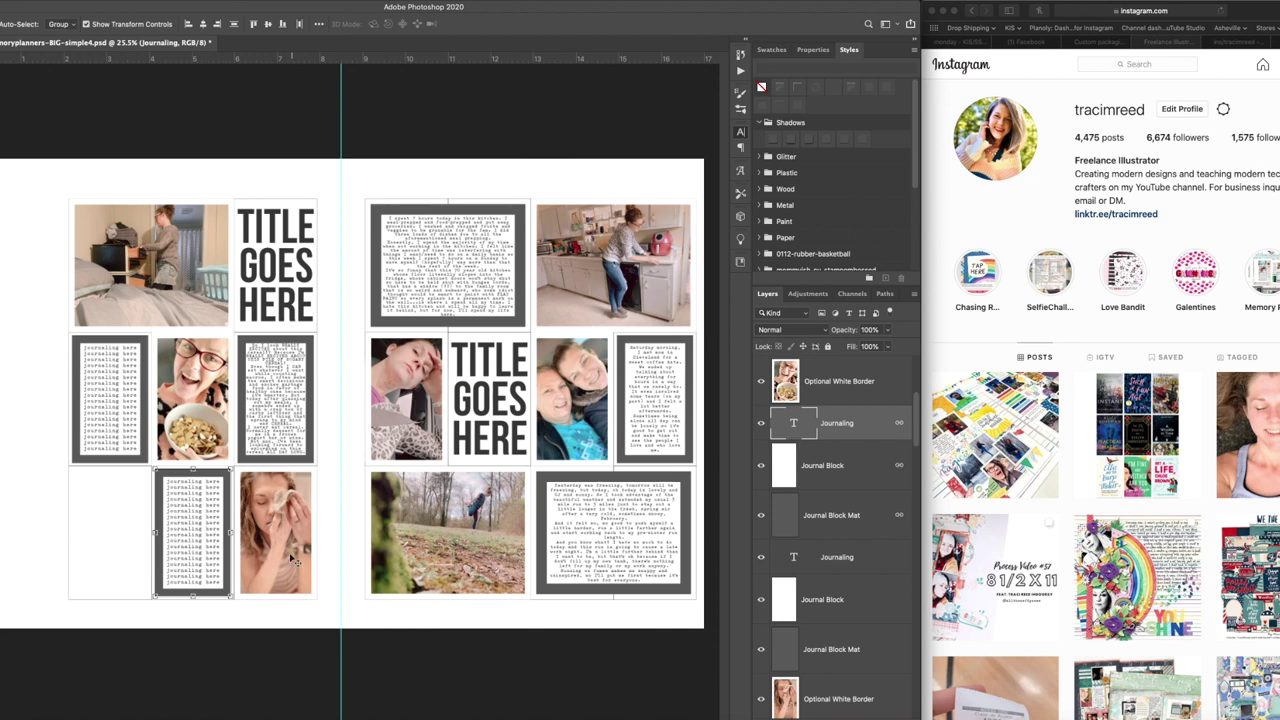
{"action": "key", "text": "super+z"}
{"action": "key", "text": "super+z"}
{"action": "key", "text": "super+z"}
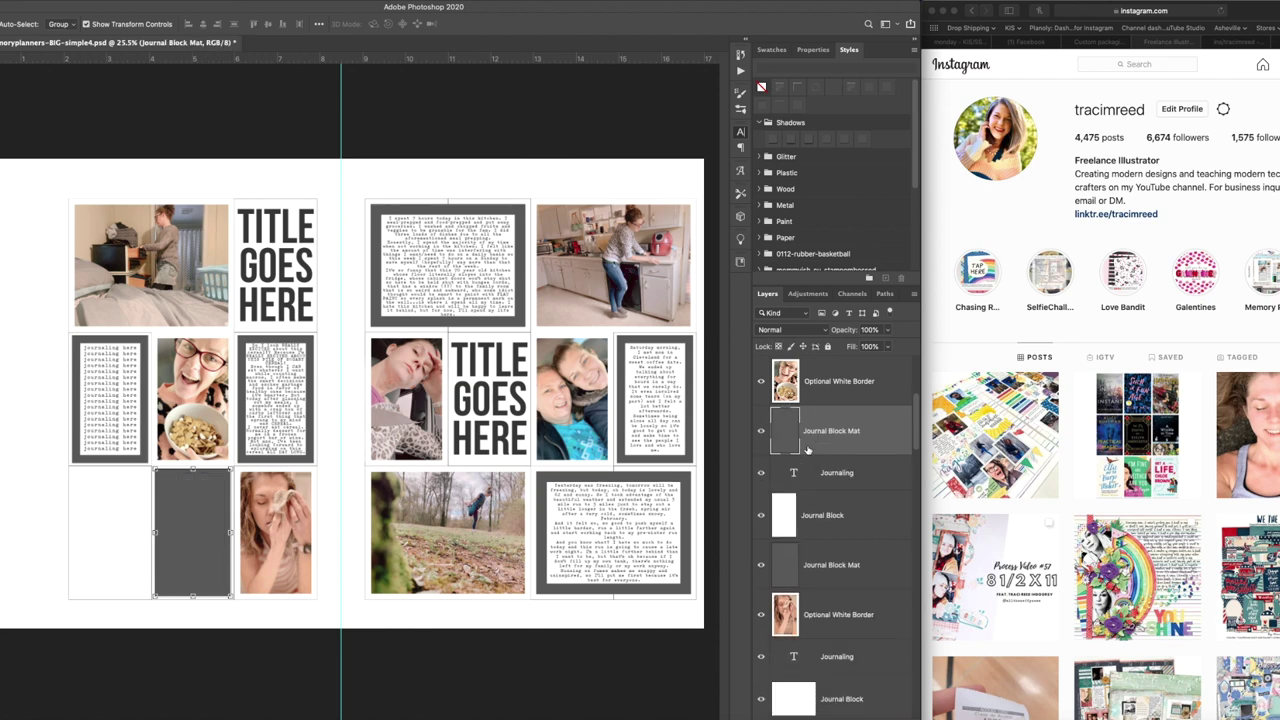
Step: Duplicate the right page's kitchen journaling card with its text, block and mat, and place the copy in the left page's emptied bottom slots
{"action": "left_click", "coordinate": [474, 287]}
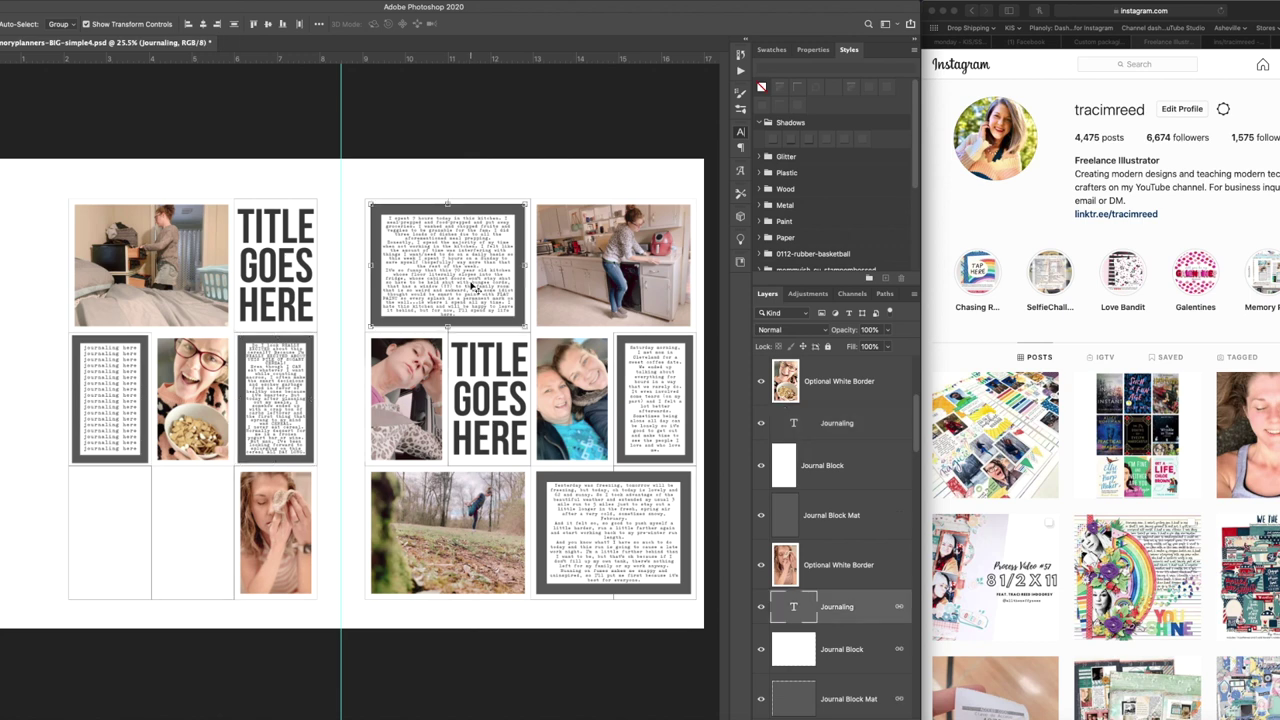
{"action": "scroll", "coordinate": [860, 560], "scroll_direction": "down", "scroll_amount": 2}
{"action": "left_click", "coordinate": [867, 582], "text": "shift"}
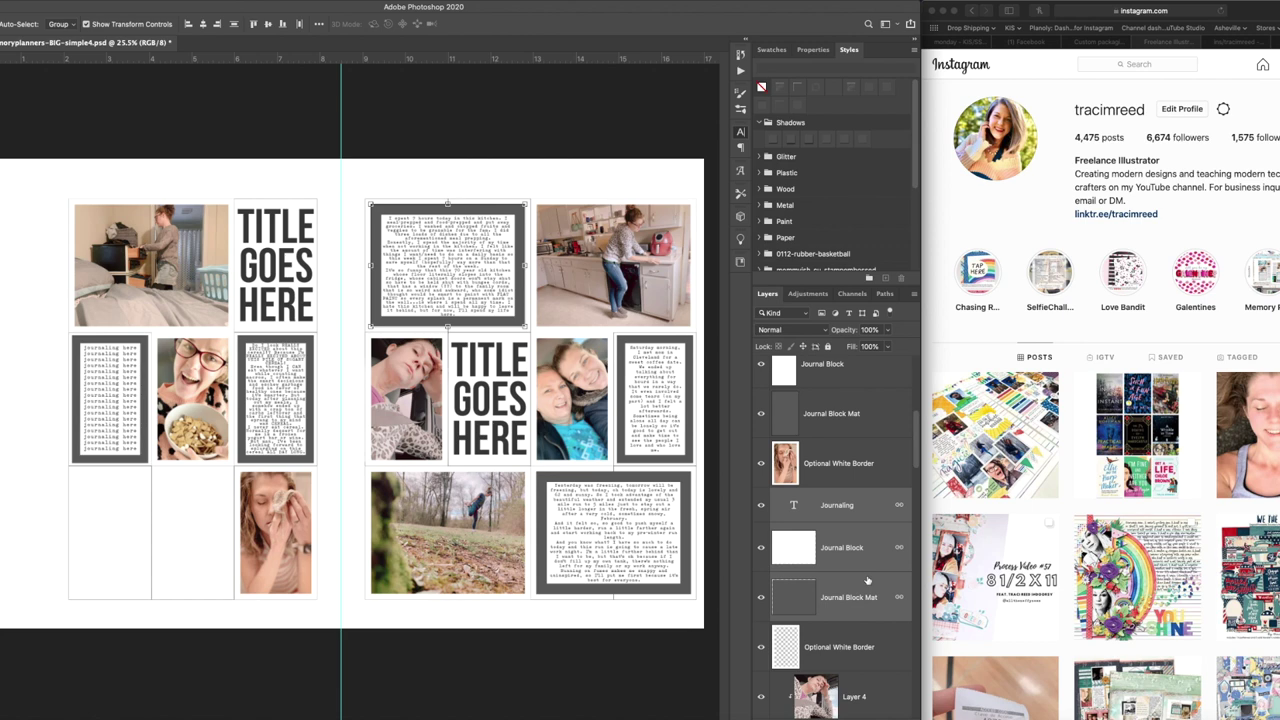
{"action": "key", "text": "super+j"}
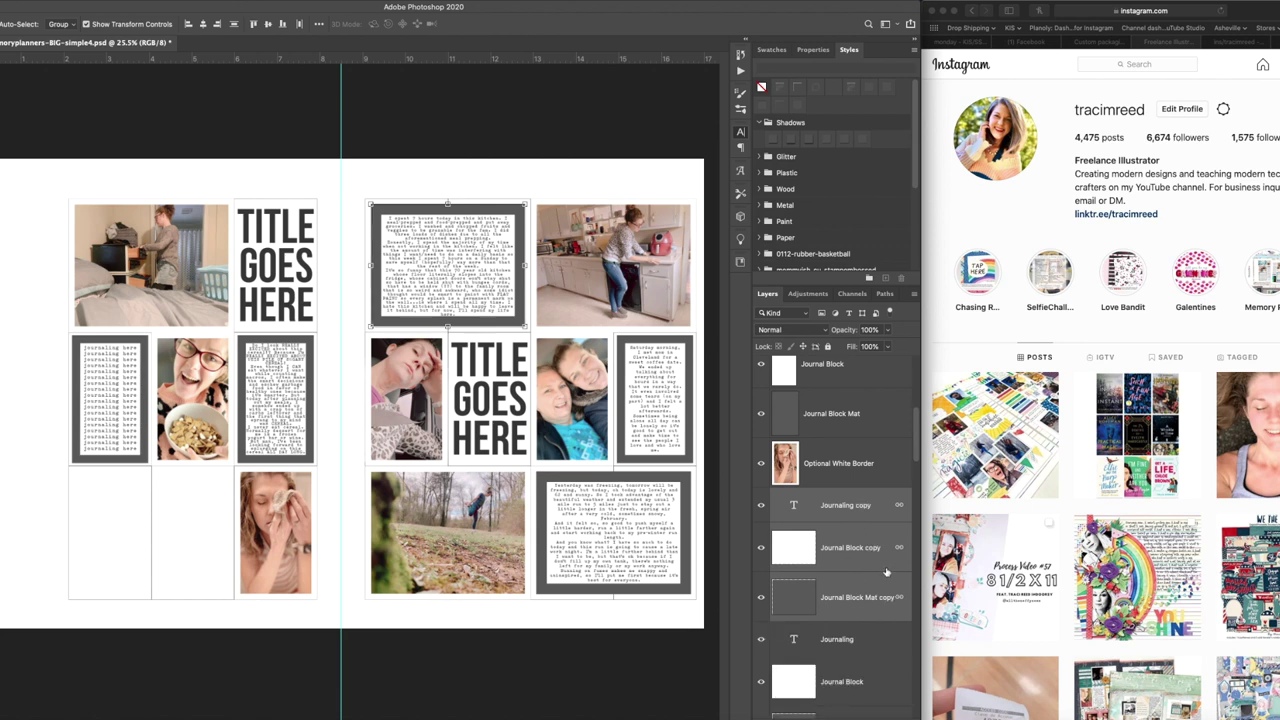
{"action": "left_click_drag", "start_coordinate": [462, 317], "coordinate": [200, 524]}
Step: Replace the copied card's text with the makeup story, from "I don't wear a lot of makeup lately" to "tear of life on my face?"
{"action": "key", "text": "super+equal"}
{"action": "key", "text": "super+equal"}
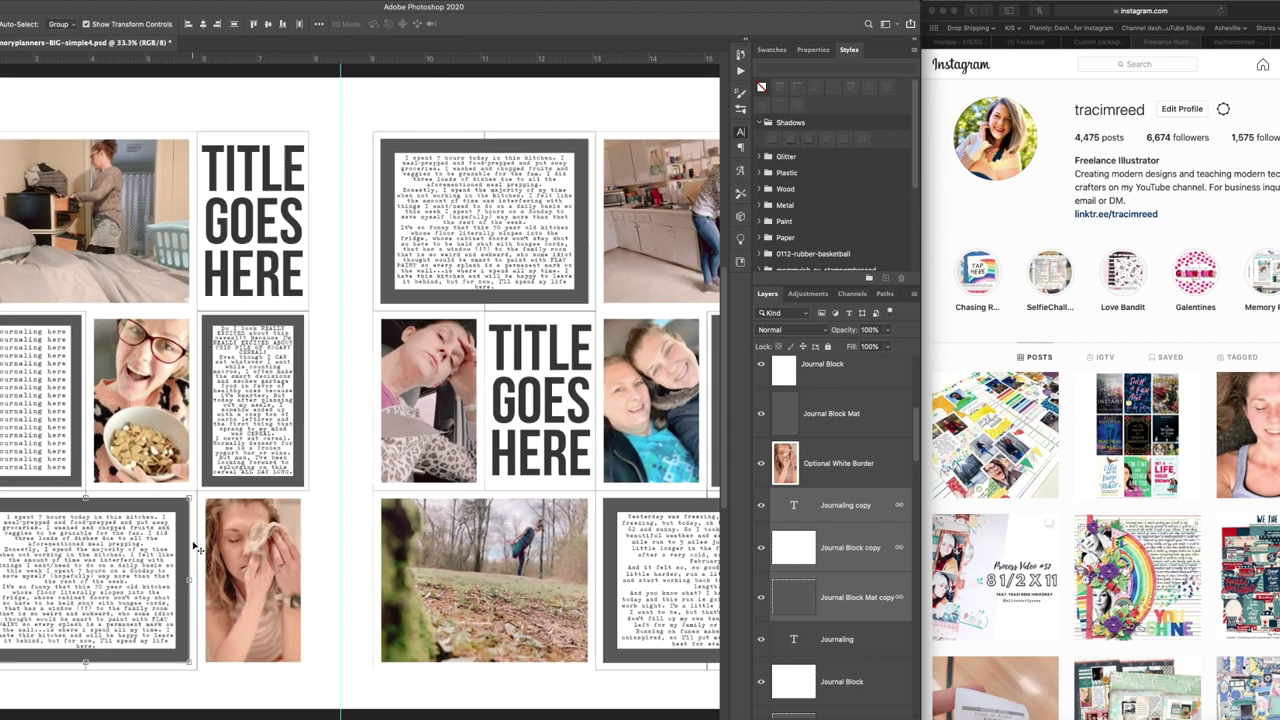
{"action": "scroll", "coordinate": [242, 487], "scroll_direction": "down", "scroll_amount": 5}
{"action": "scroll", "coordinate": [242, 487], "scroll_direction": "left", "scroll_amount": 5}
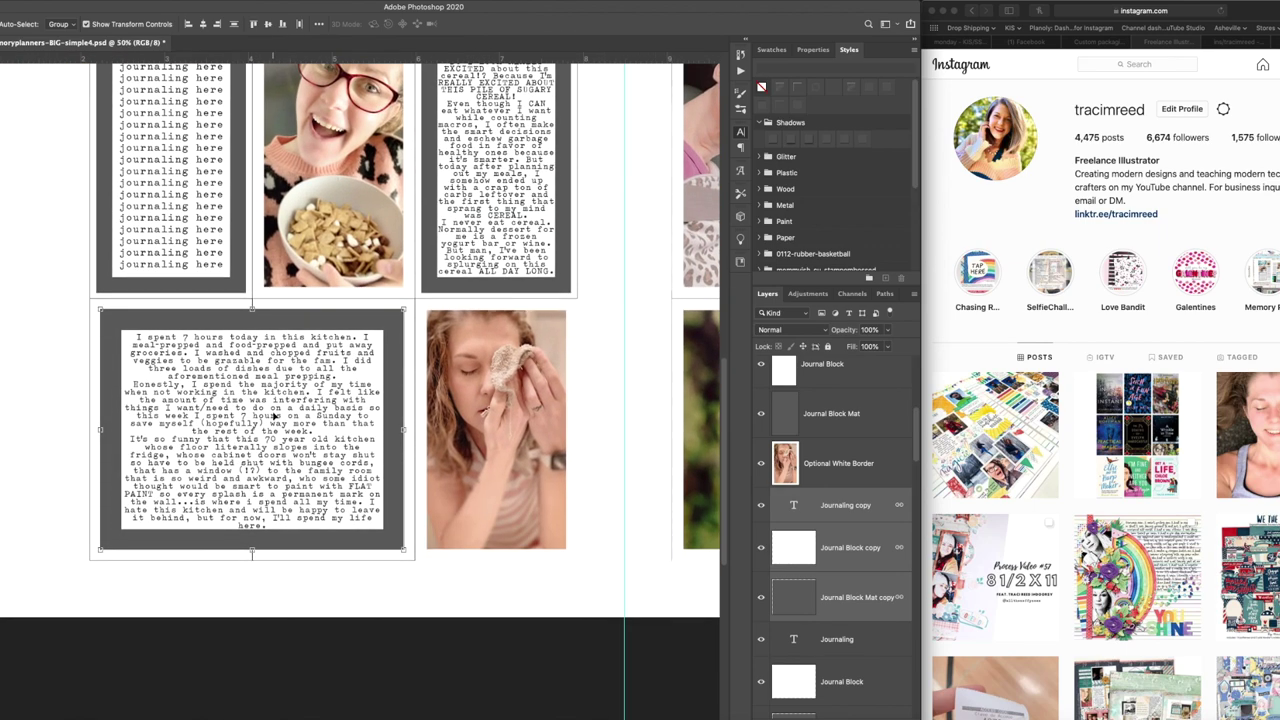
{"action": "key", "text": "t"}
{"action": "left_click", "coordinate": [174, 328]}
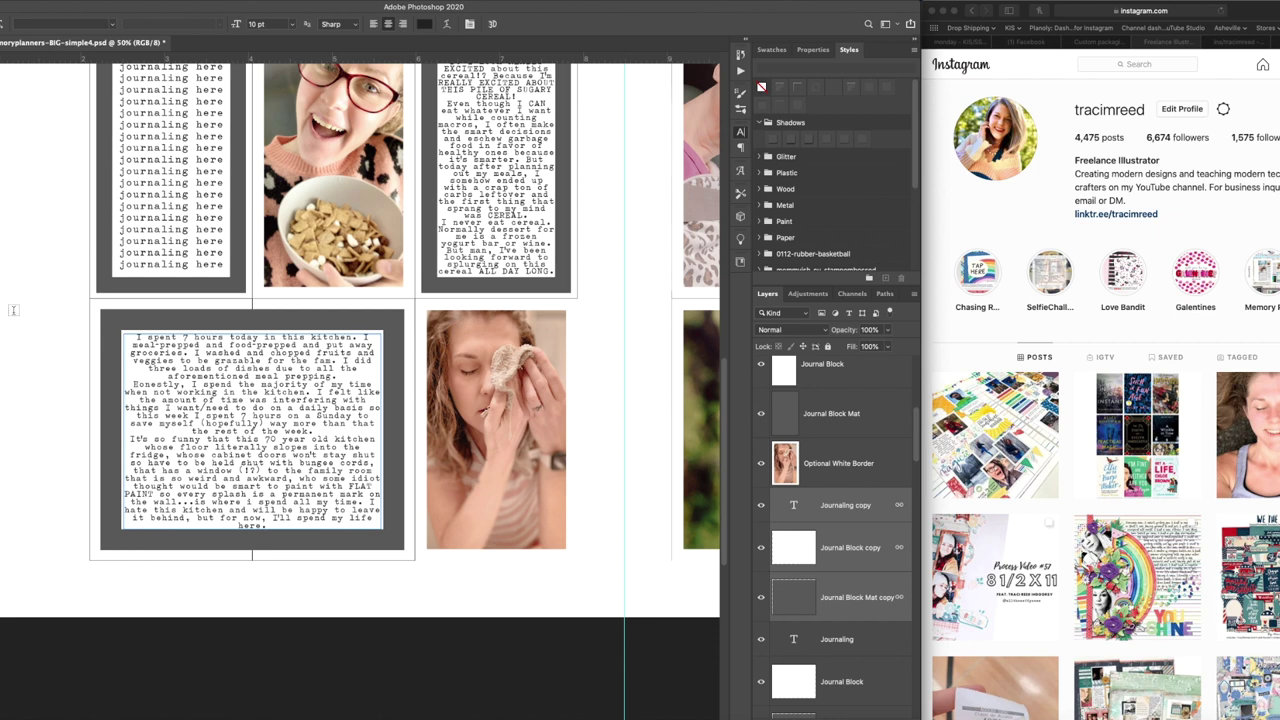
{"action": "left_click", "coordinate": [255, 376]}
{"action": "left_click_drag", "start_coordinate": [166, 376], "coordinate": [344, 376]}
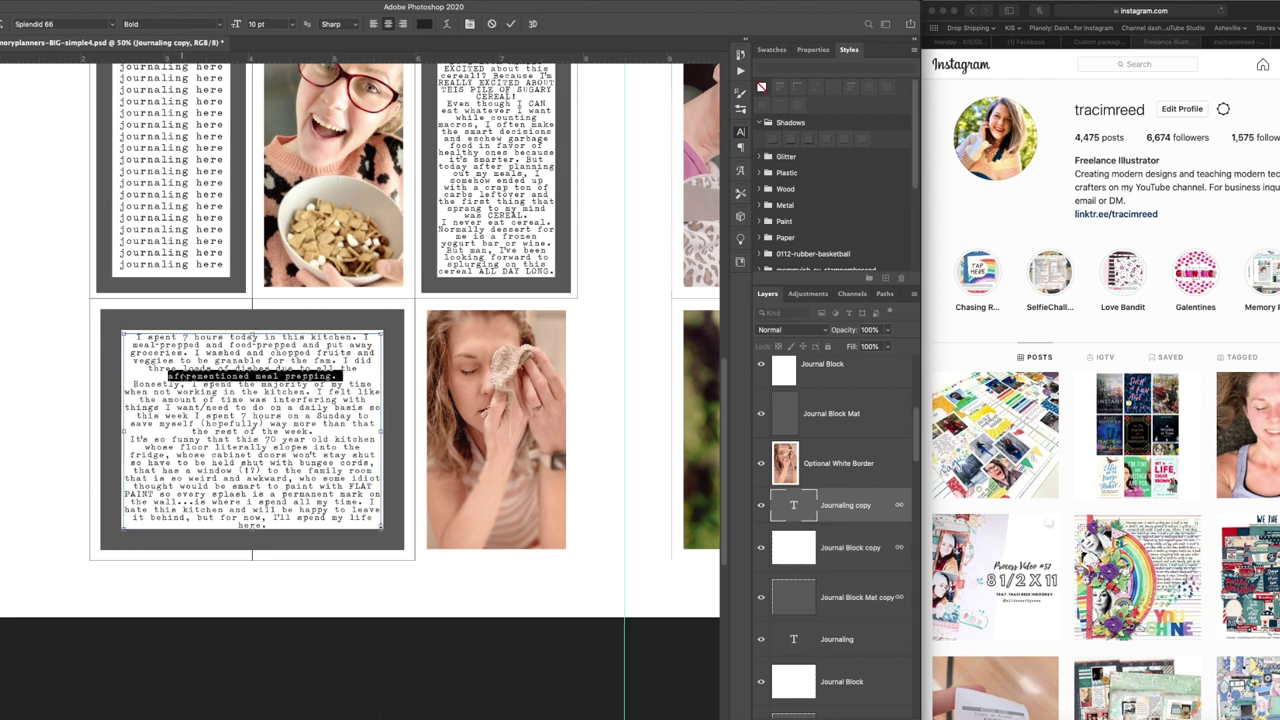
{"action": "key", "text": "super+a"}
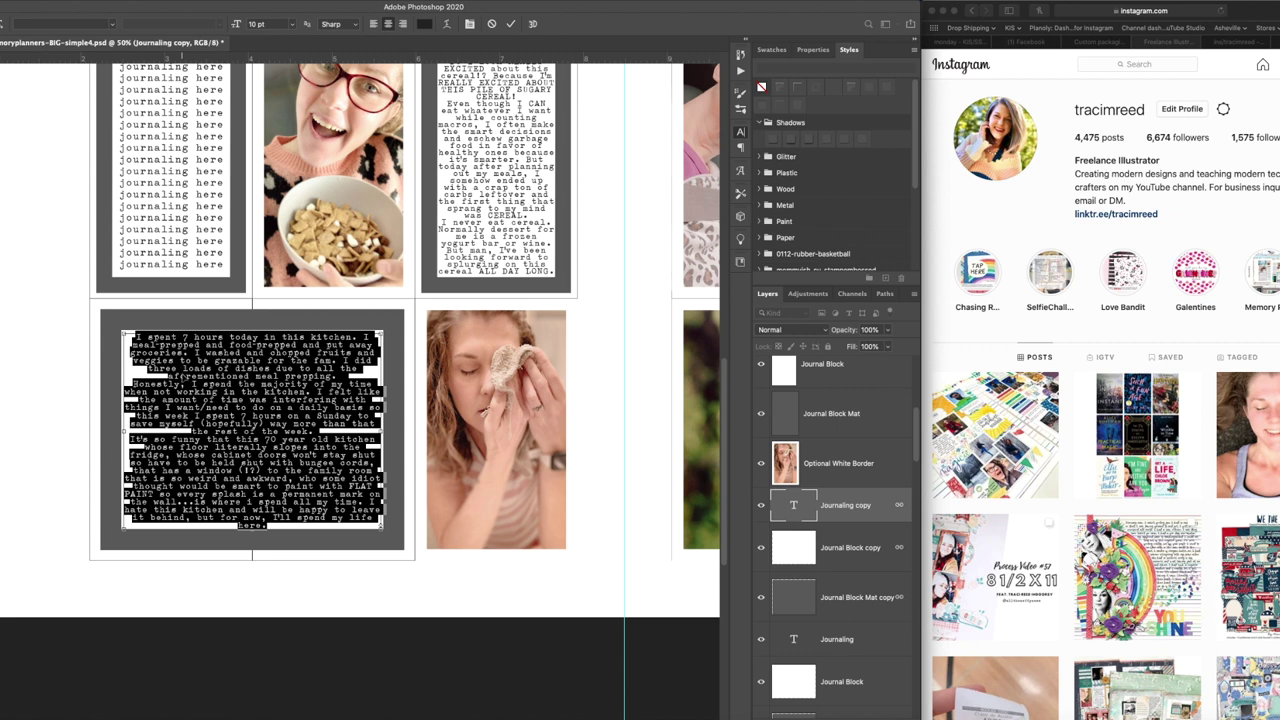
{"action": "type", "text": "I don't wear a lot of makeup lately. I wish i could say it's because I'm just that confident or whatever, but it's mainly because I'm a homebody and a gymbody and there's no reason to wear makeup in either of those places unless I just feel like it. And also, have I mentioned I'm lazy? I hate taking it off at the end of the day too.  I wore makeup to my kid's school tonight though and was told I looked like his sister and not his mom. I wondered if she would have said that to me if I were makeup free and you could see every dark circle and wrinkle that child has given me. Would I still look like his sister just as I am? Or would you definitely be able to see the wear and tear of life on my face?"}
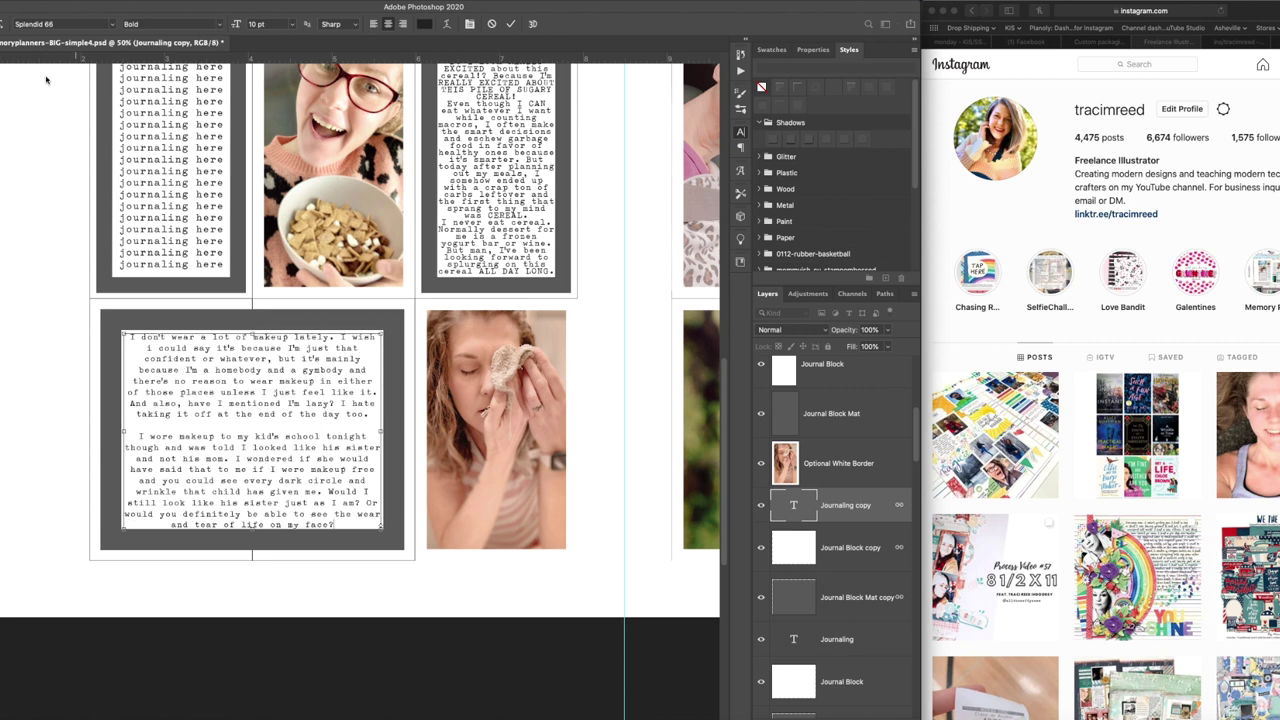
{"action": "key", "text": "super+Return"}
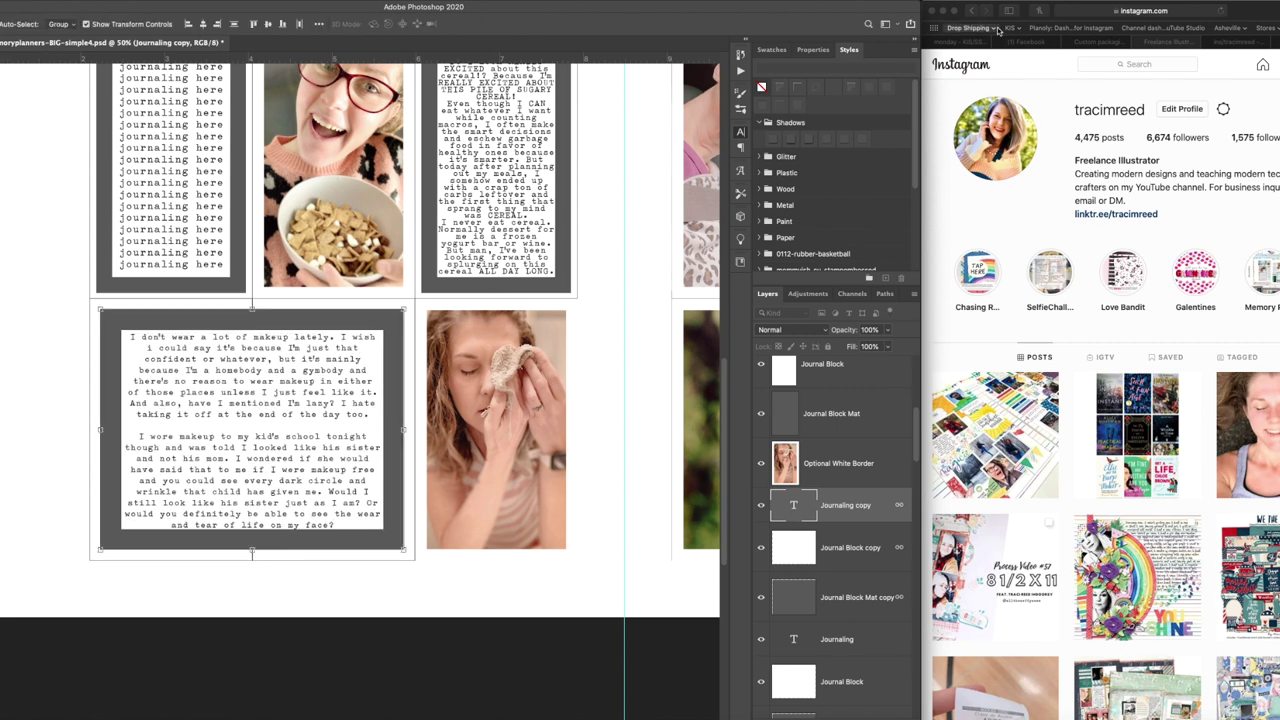
Step: Delete the white journal block and the dark journal block mat behind the cereal journaling text
{"action": "scroll", "coordinate": [470, 280], "scroll_direction": "up", "scroll_amount": 5}
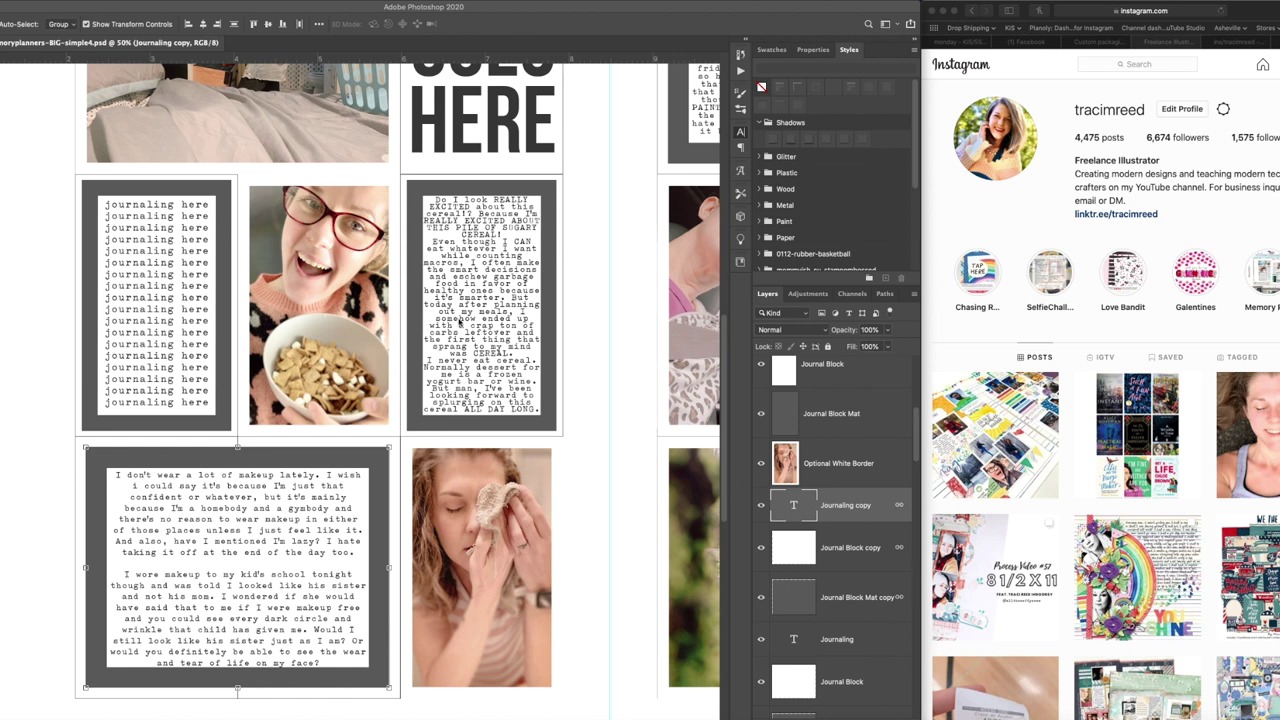
{"action": "left_click", "coordinate": [474, 307]}
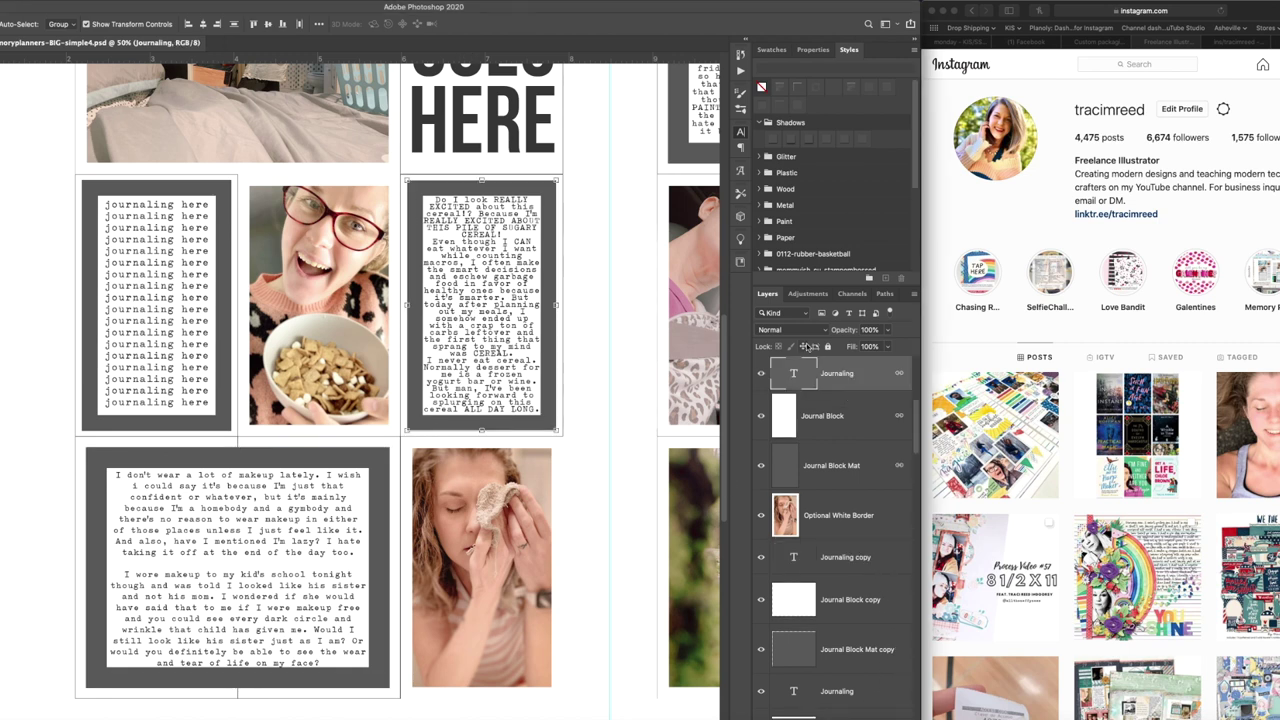
{"action": "left_click", "coordinate": [855, 420]}
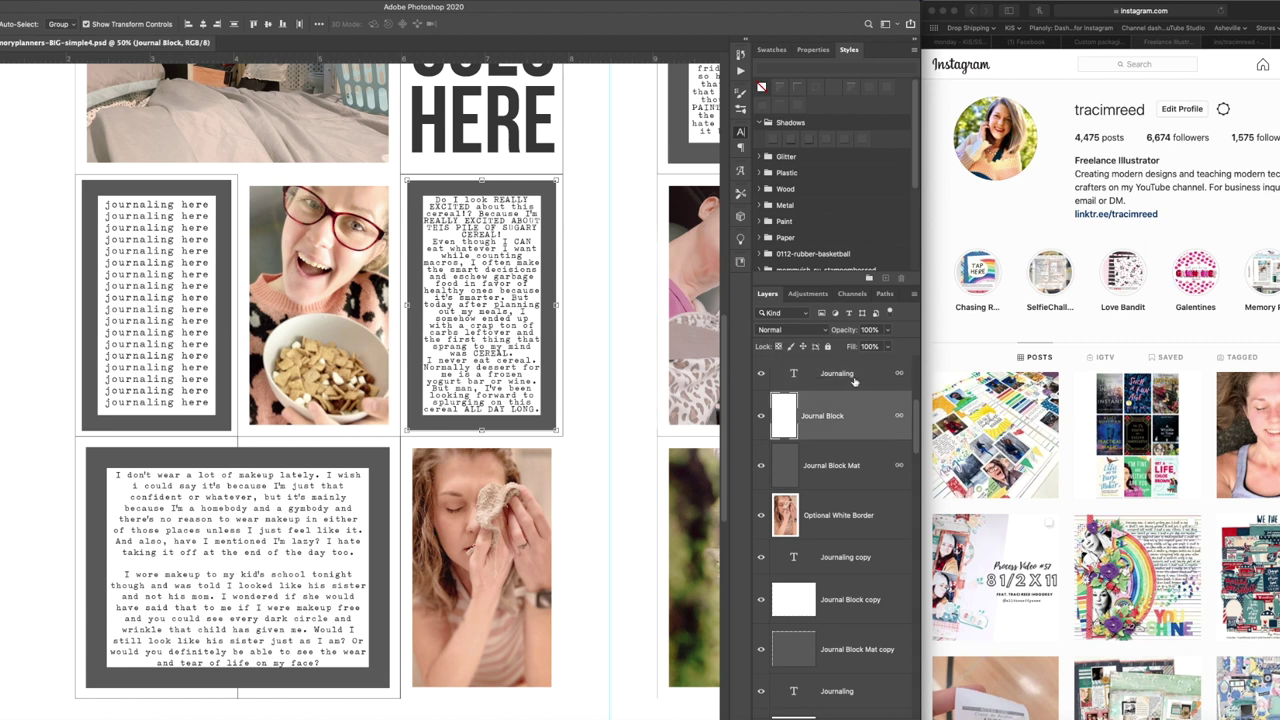
{"action": "key", "text": "Delete"}
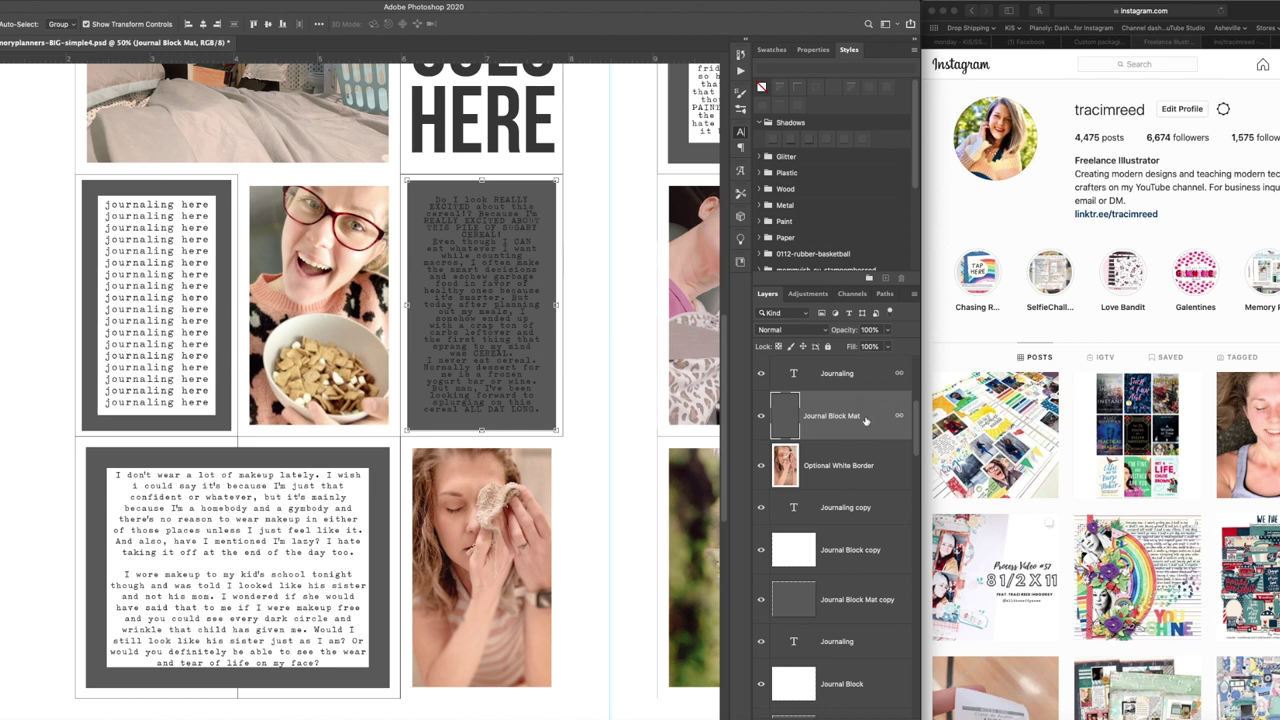
{"action": "key", "text": "Delete"}
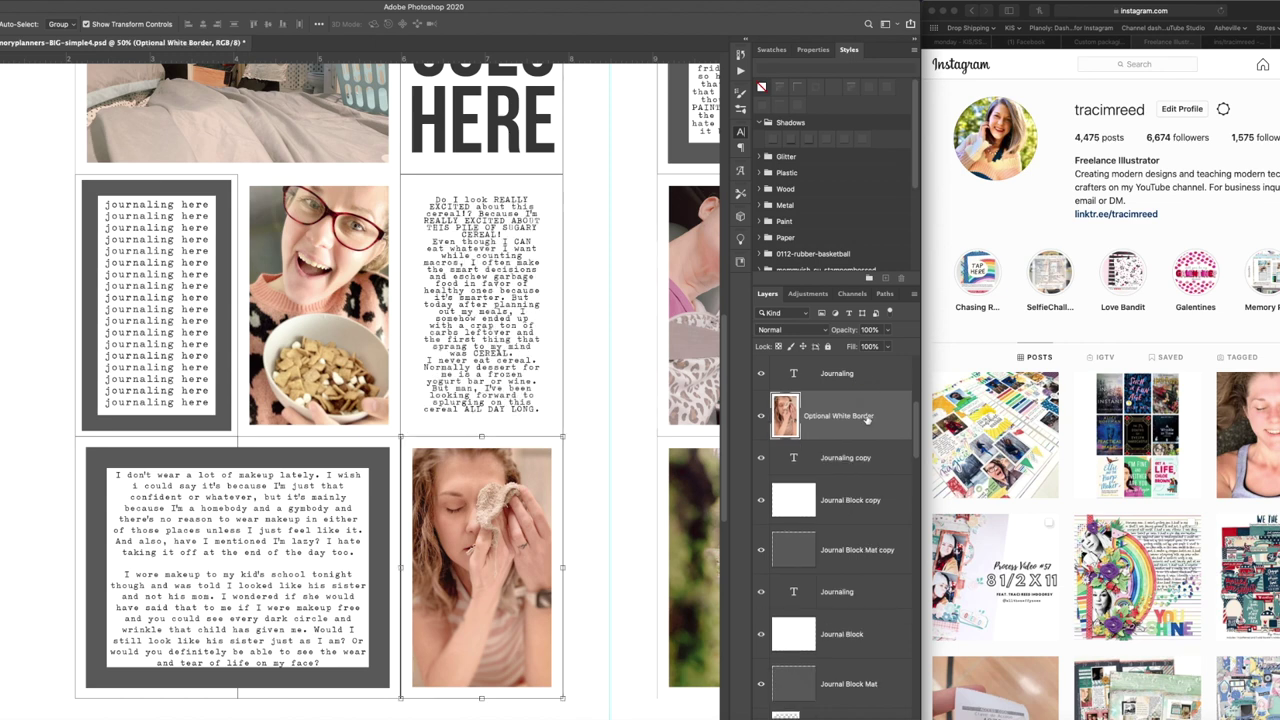
Step: Enlarge the cereal journaling text box at two opposite corners so it nearly fills its slot and shows the complete text
{"action": "left_click", "coordinate": [468, 366]}
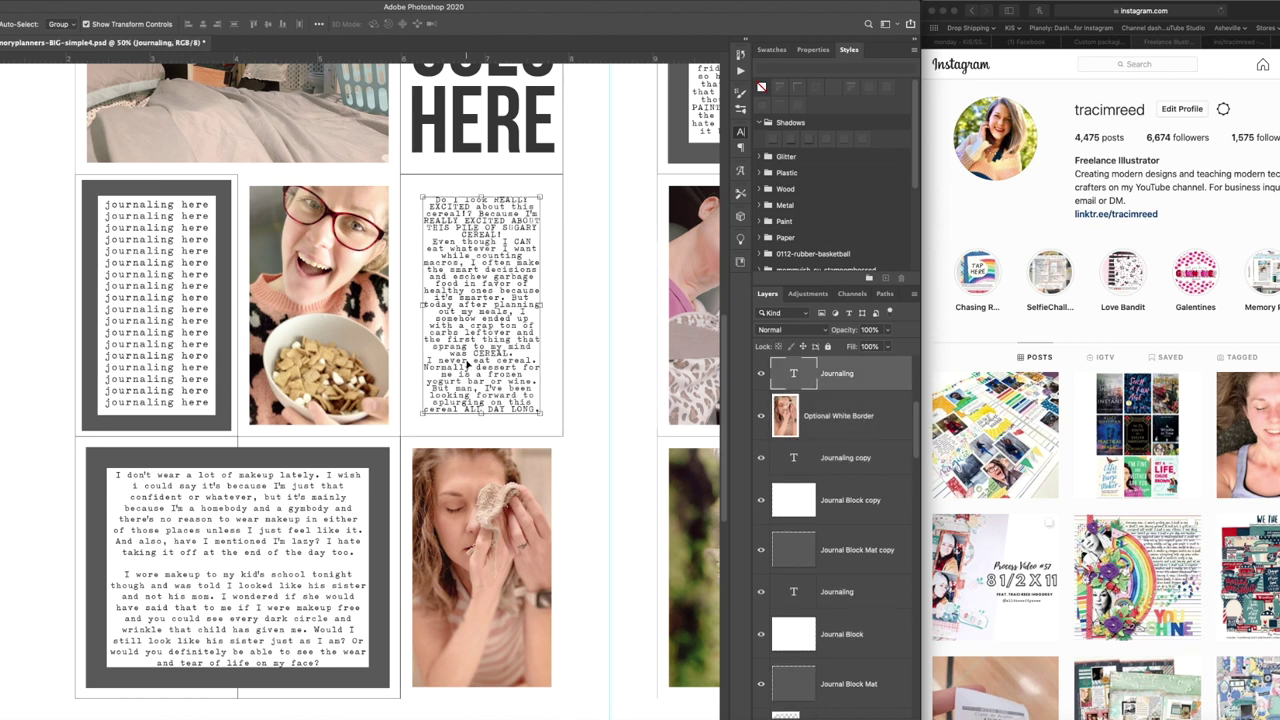
{"action": "scroll", "coordinate": [479, 322], "scroll_direction": "up", "scroll_amount": 4}
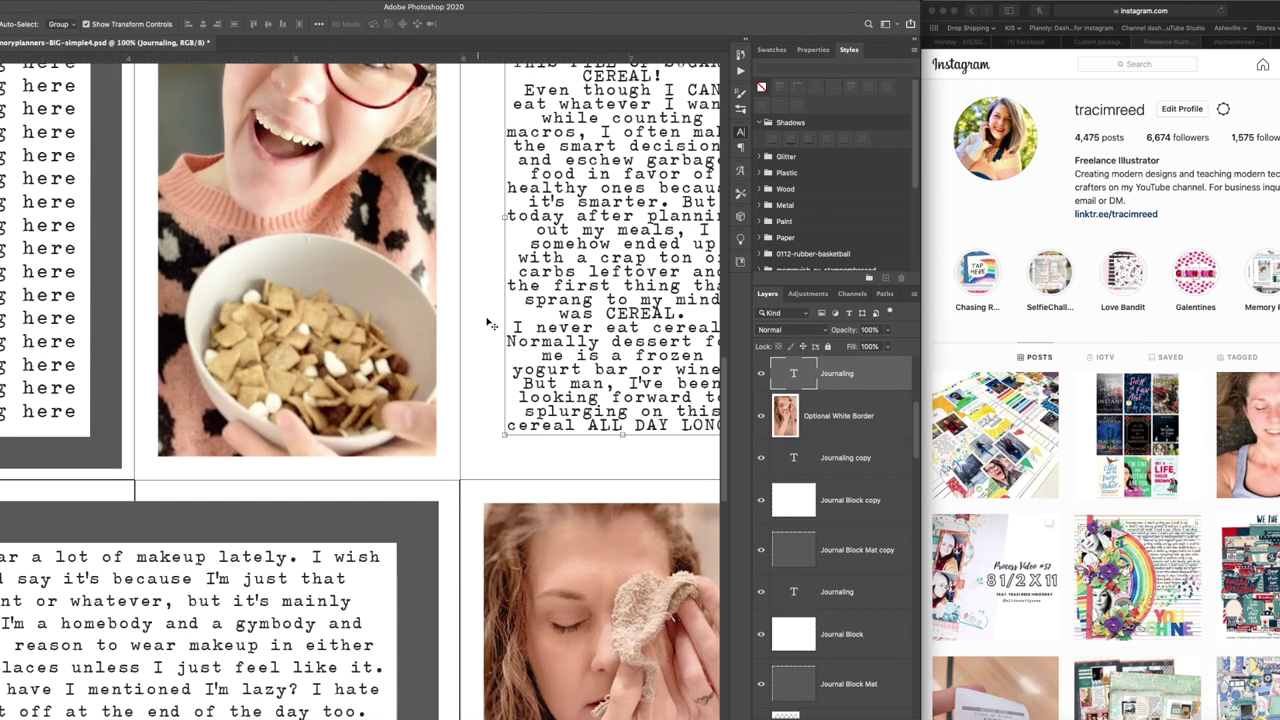
{"action": "scroll", "coordinate": [479, 322], "scroll_direction": "up", "scroll_amount": 3}
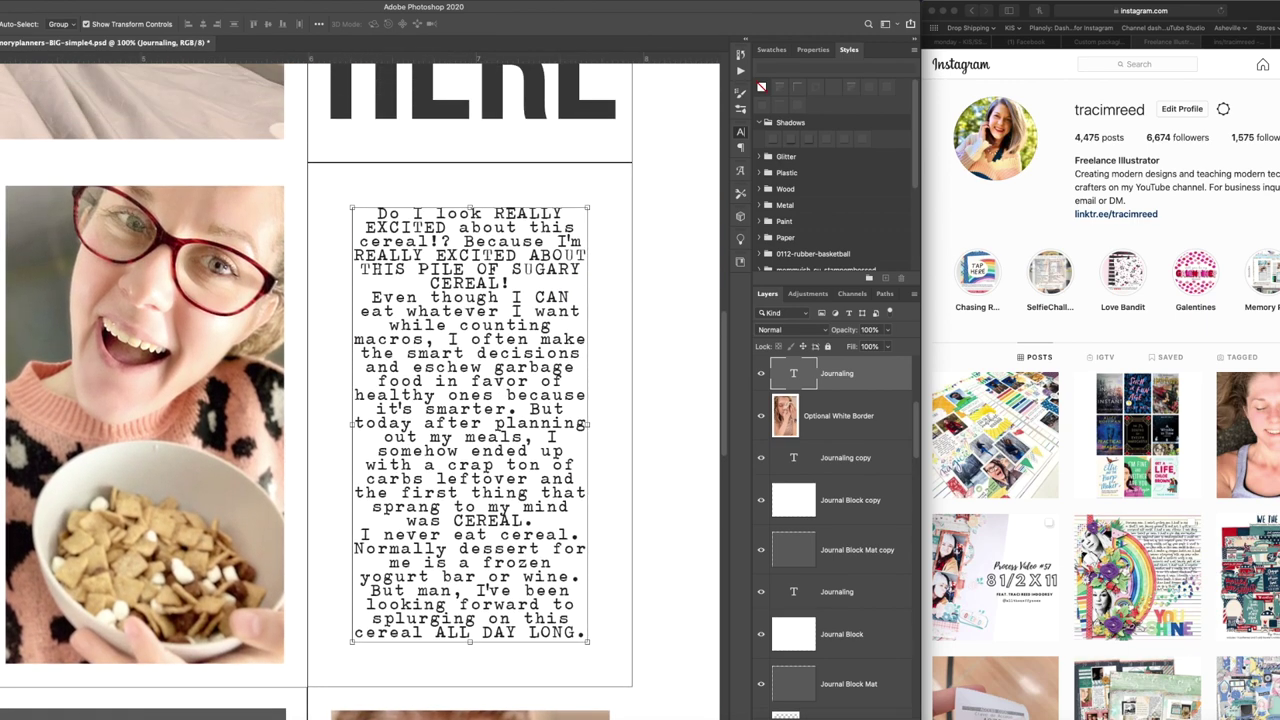
{"action": "key", "text": "t"}
{"action": "left_click", "coordinate": [425, 338]}
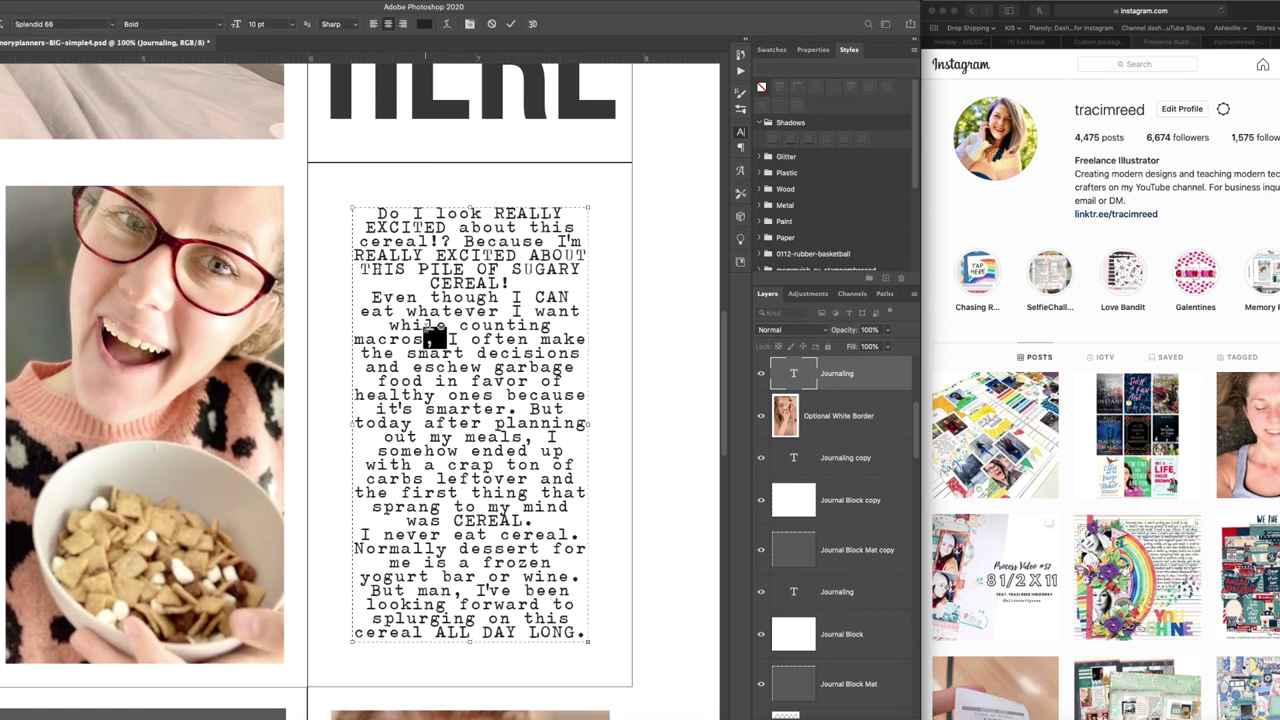
{"action": "left_click_drag", "start_coordinate": [352, 207], "coordinate": [320, 172]}
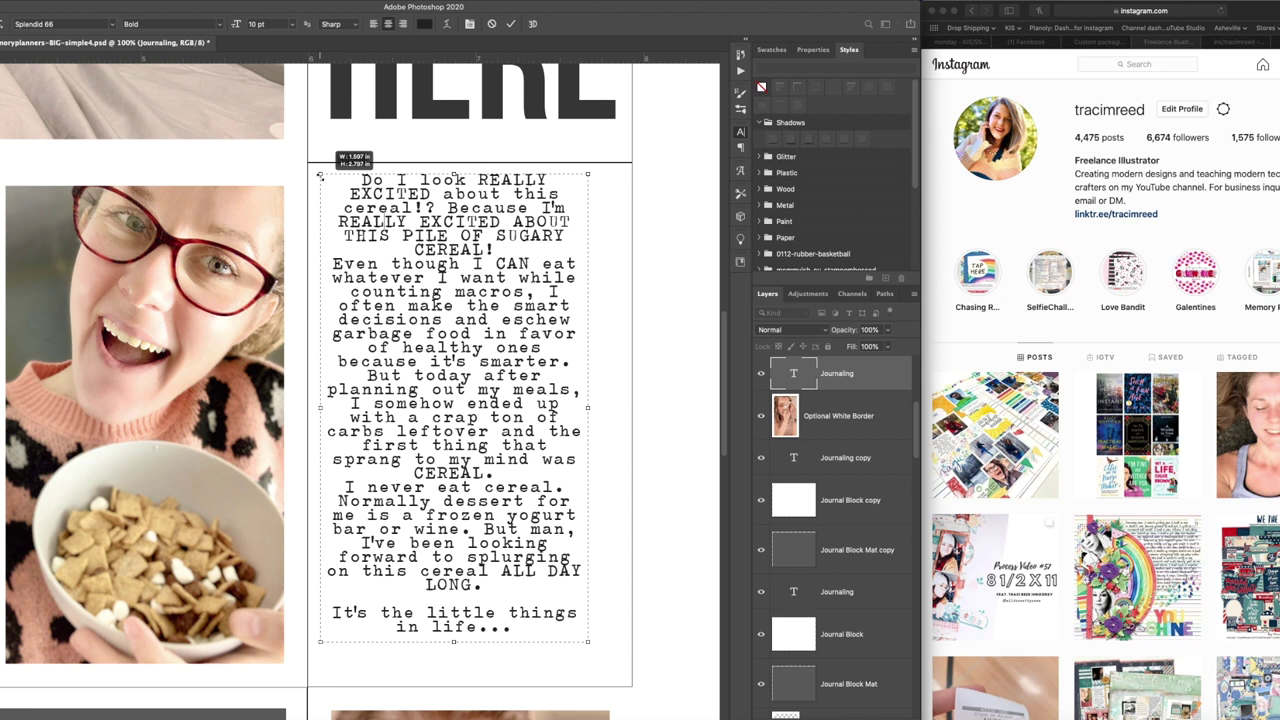
{"action": "left_click_drag", "start_coordinate": [590, 641], "coordinate": [622, 677]}
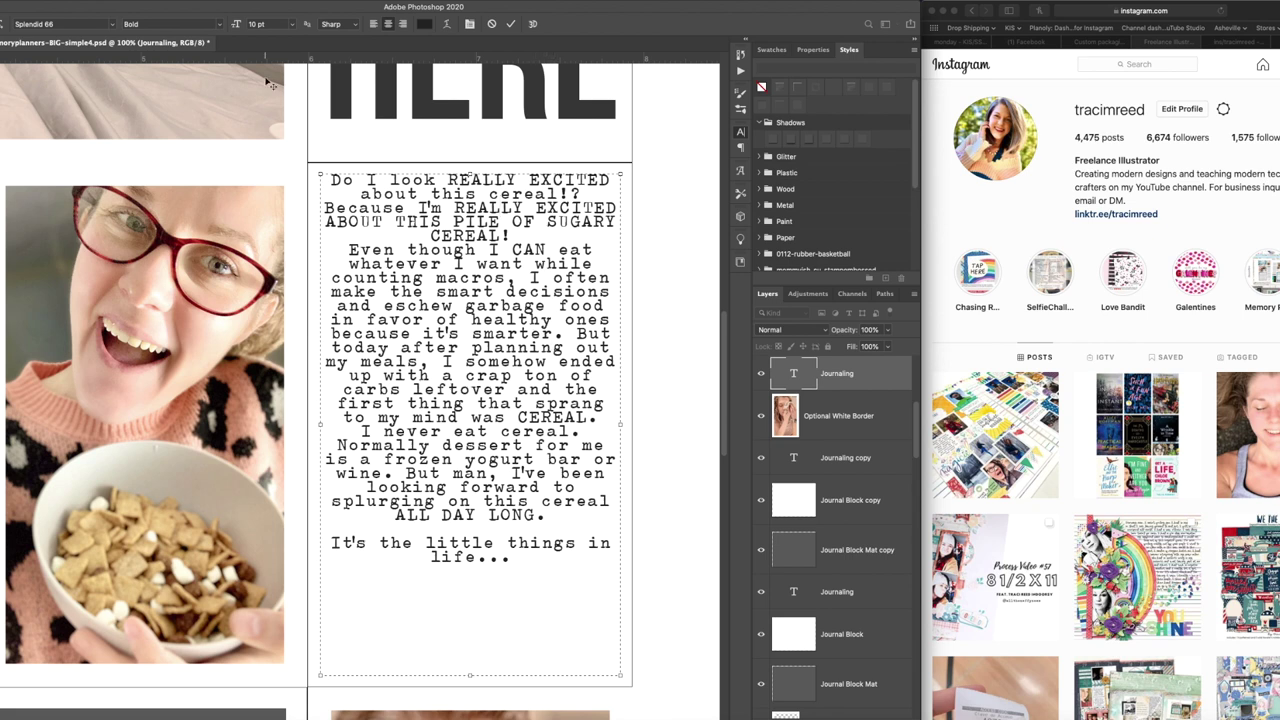
Step: Try leading values of 7, 8 and 7.5 pt on the entire cereal journaling text, and settle on 7.75 pt
{"action": "key", "text": "ctrl+a"}
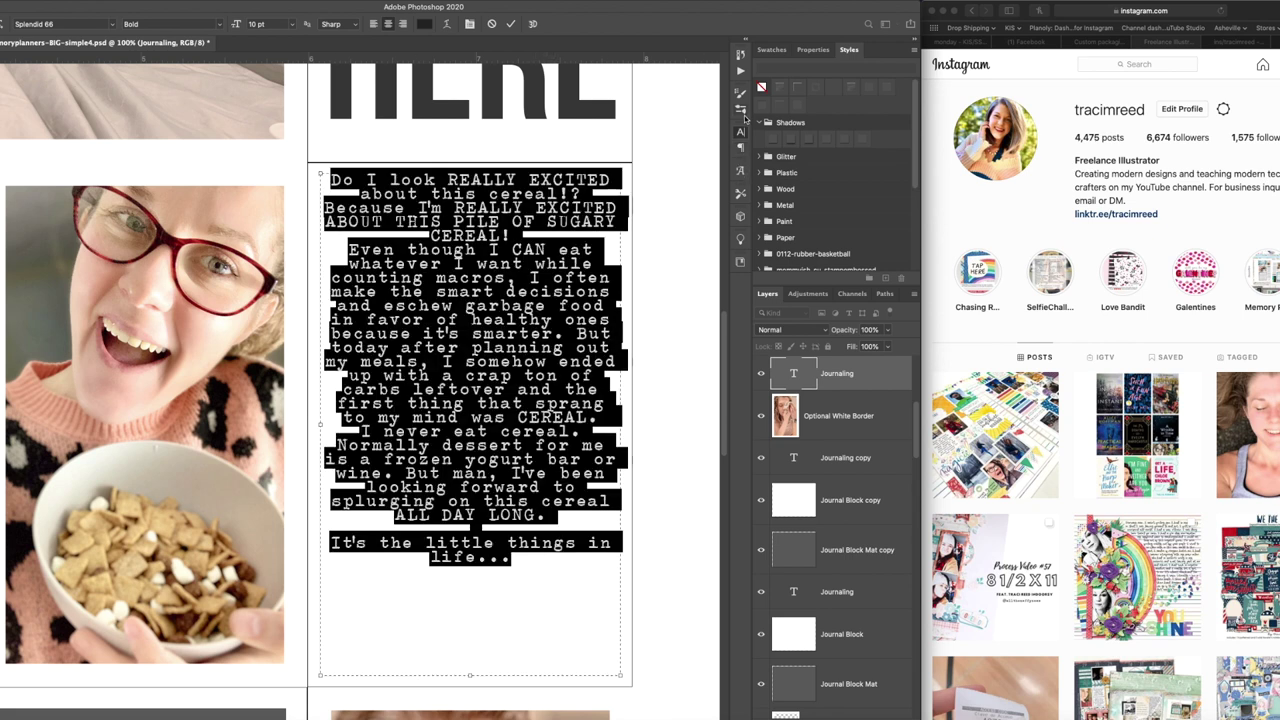
{"action": "left_click", "coordinate": [740, 133]}
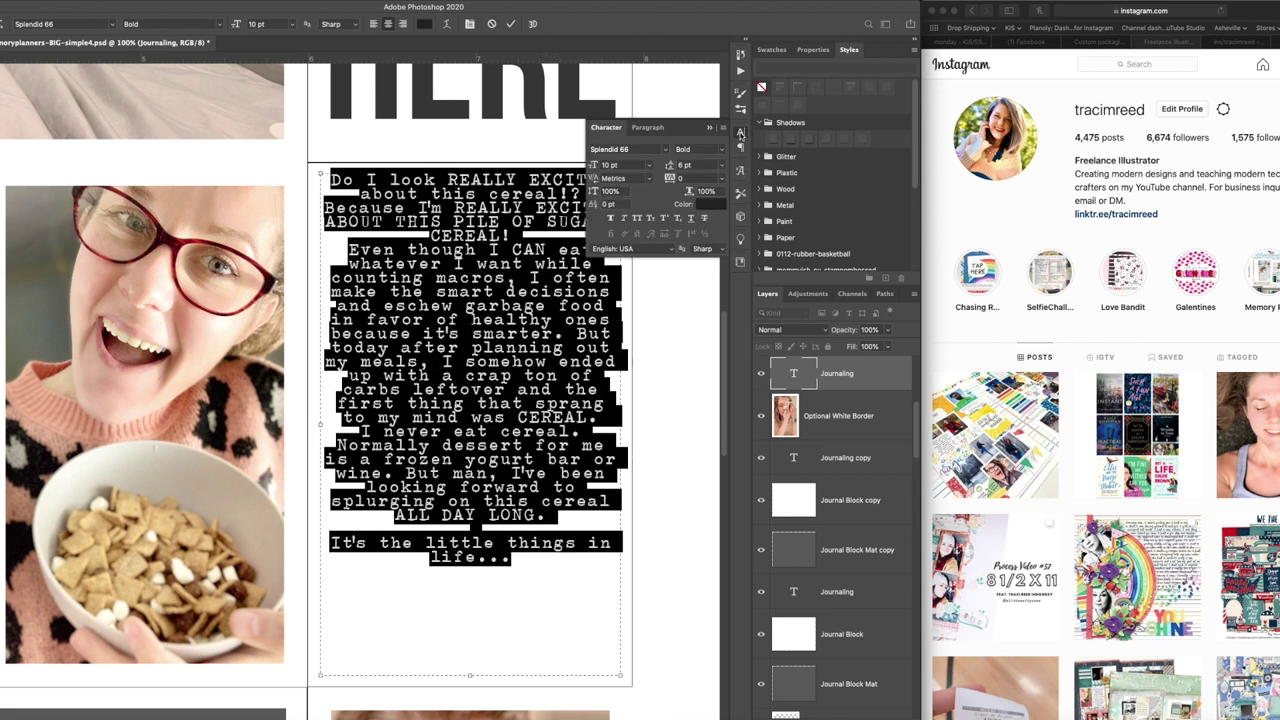
{"action": "left_click", "coordinate": [685, 164]}
{"action": "type", "text": "7"}
{"action": "key", "text": "Return"}
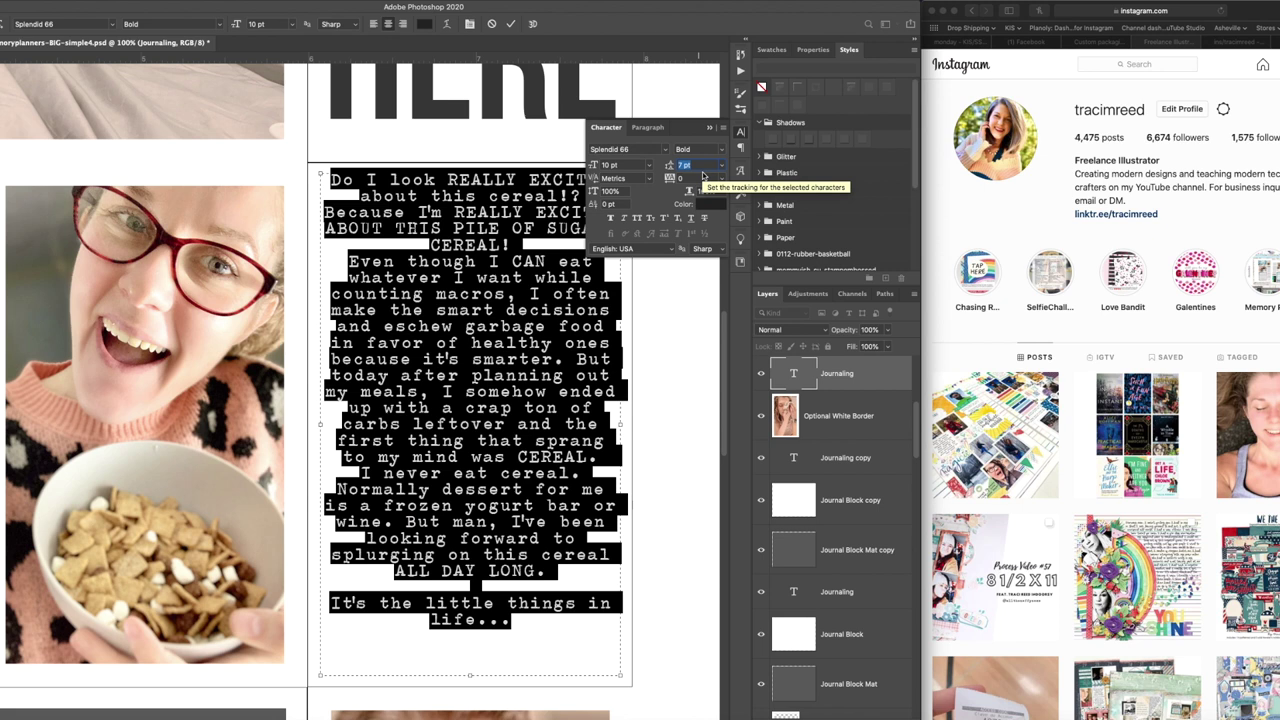
{"action": "type", "text": "8"}
{"action": "key", "text": "Return"}
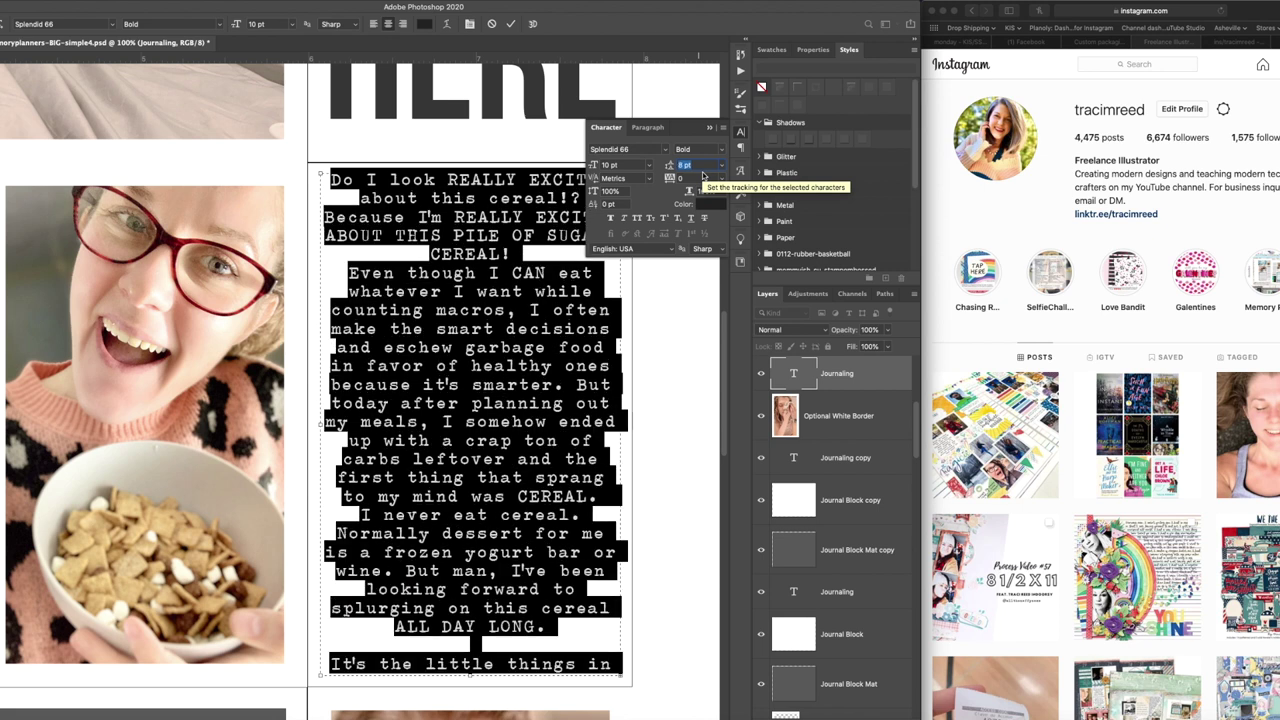
{"action": "type", "text": "7.5"}
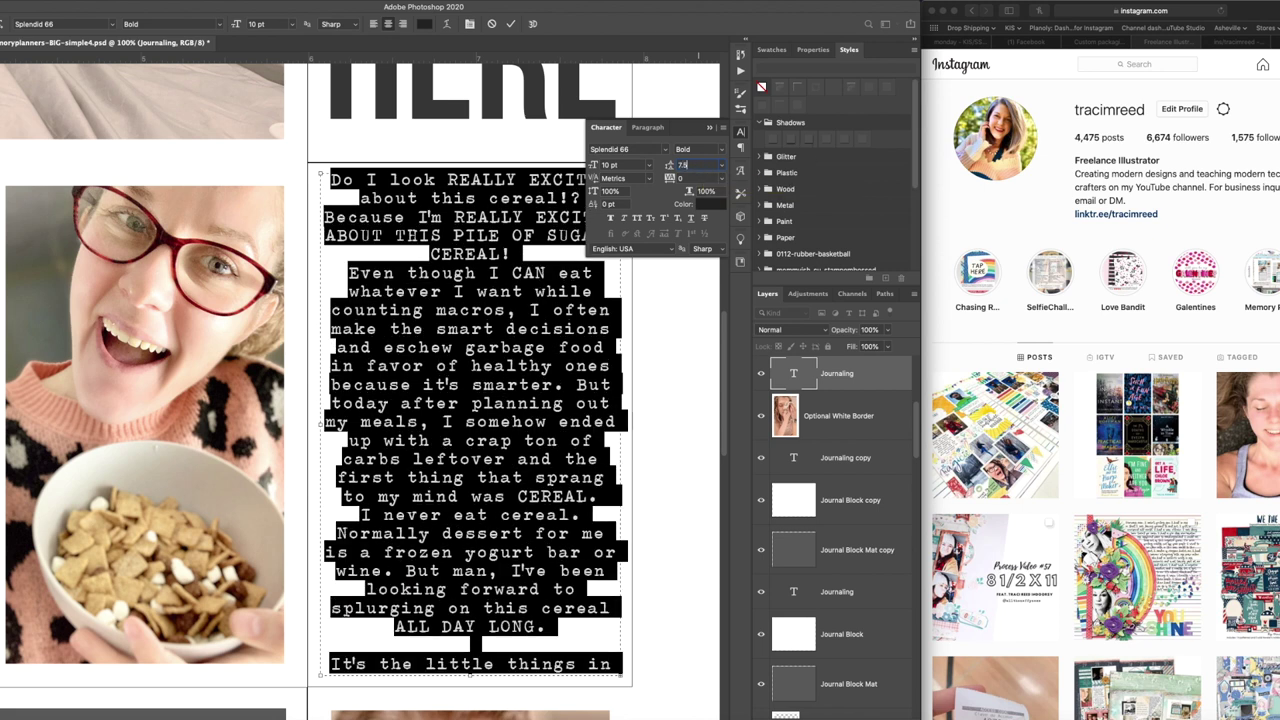
{"action": "key", "text": "Return"}
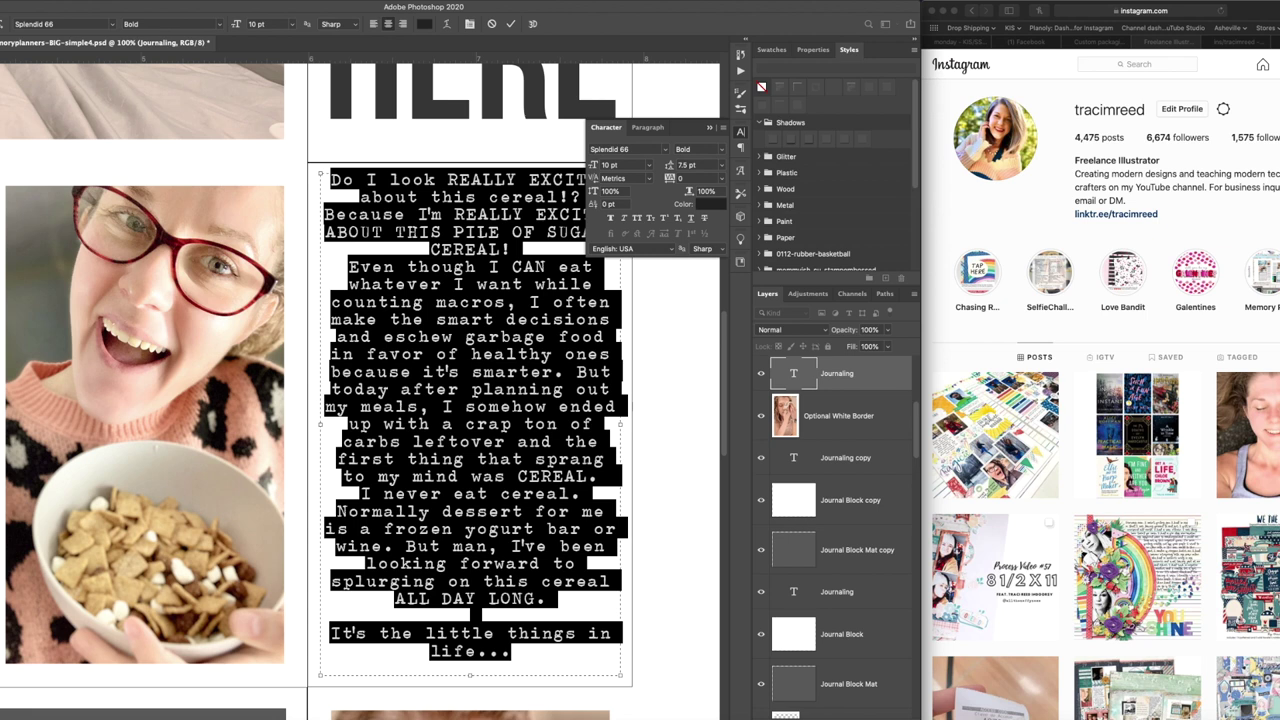
{"action": "left_click", "coordinate": [669, 165]}
{"action": "type", "text": "7.75"}
{"action": "key", "text": "Return"}
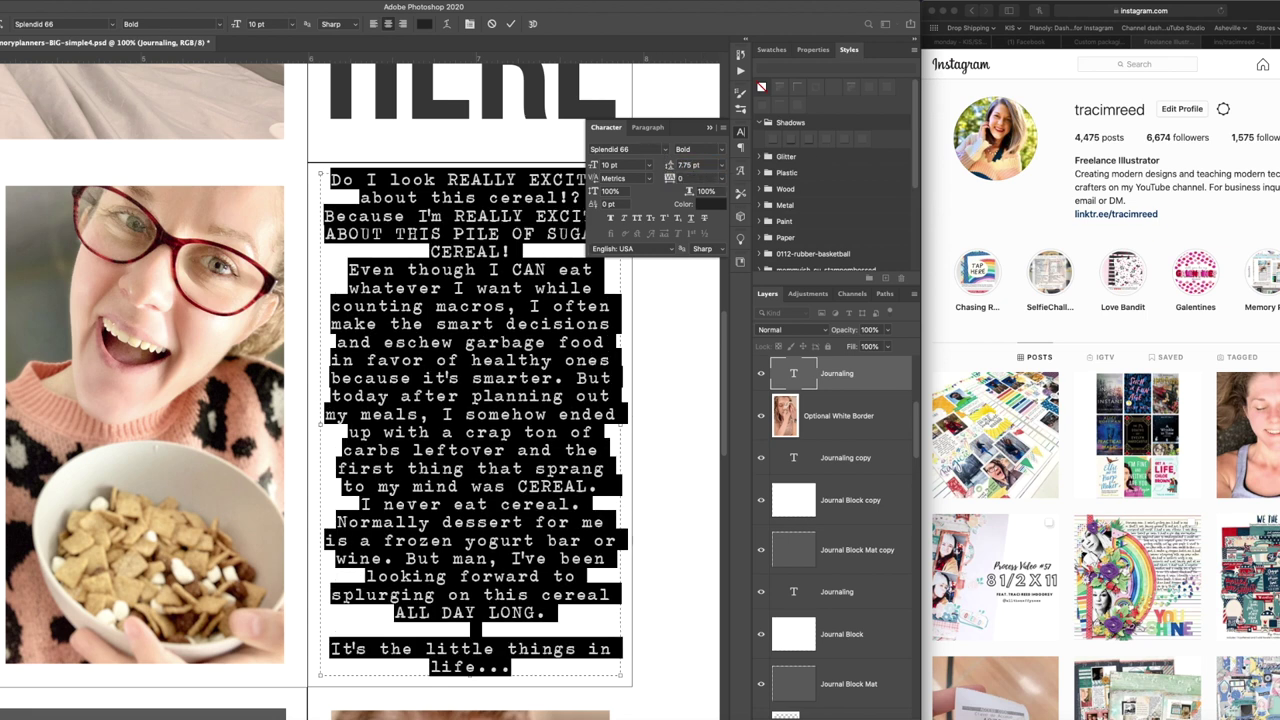
{"action": "key", "text": "Escape"}
{"action": "key", "text": "v"}
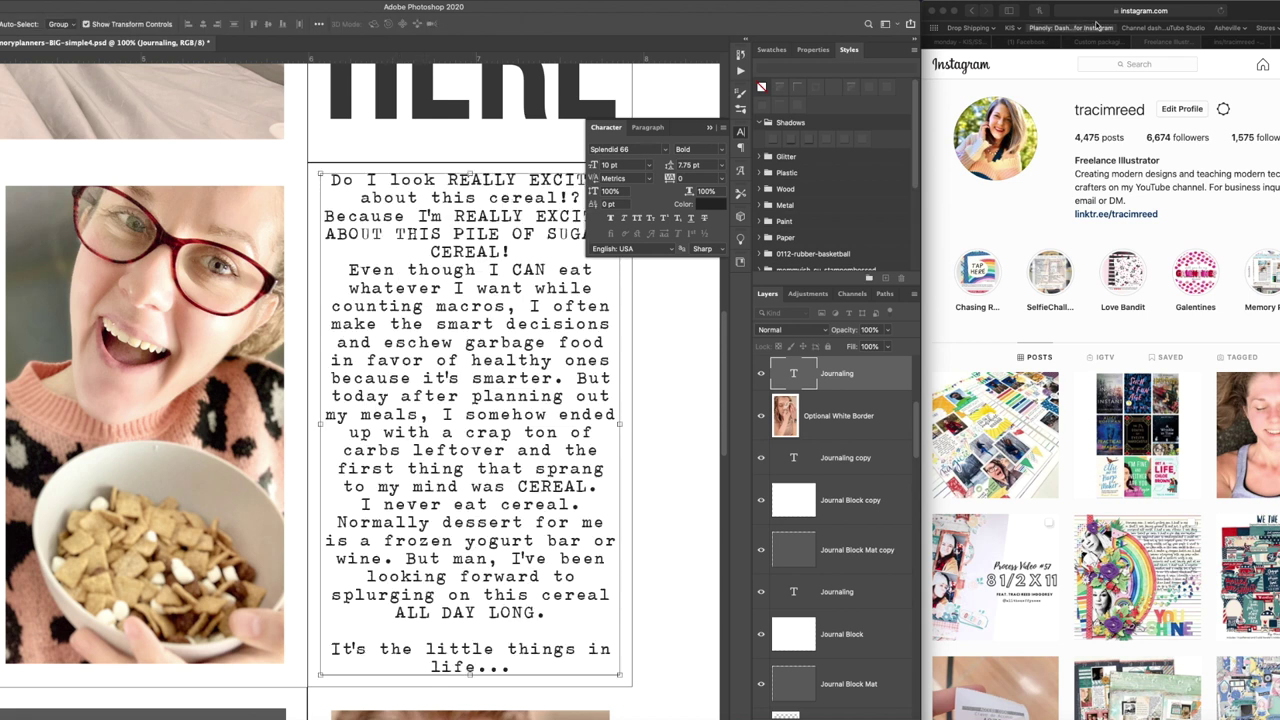
{"action": "key", "text": "super+0"}
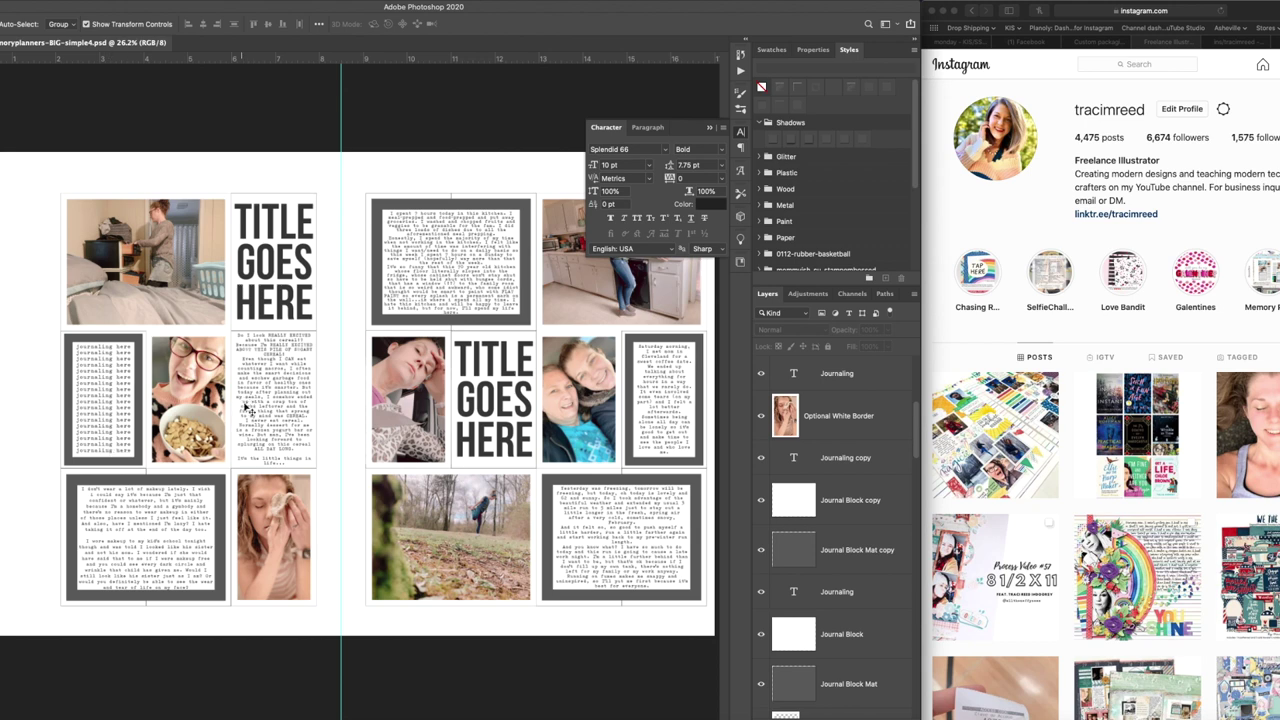
Step: Delete the placeholder journaling card beside the cereal photo, including its text, journal block and mat
{"action": "left_click", "coordinate": [92, 405]}
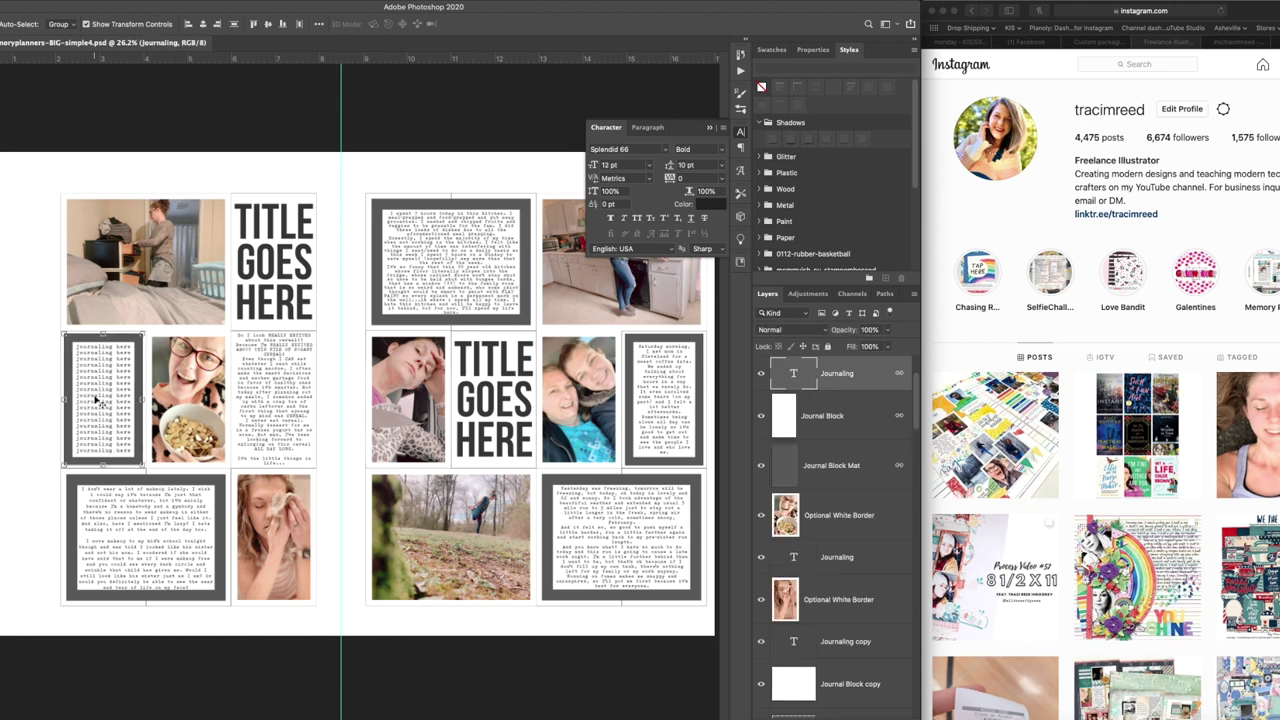
{"action": "key", "text": "BackSpace"}
{"action": "key", "text": "BackSpace"}
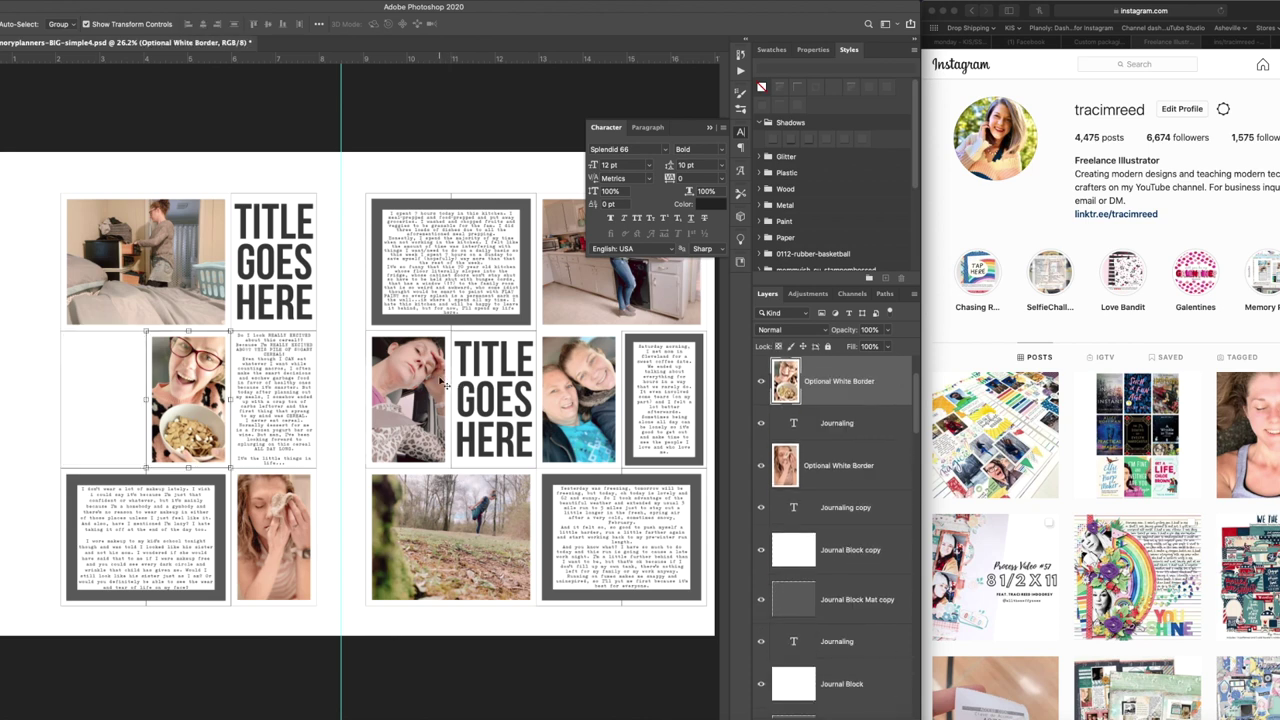
Step: Switch to the Instagram profile in the browser, open the bedroom photo post and copy its caption about the house
{"action": "scroll", "coordinate": [1242, 484], "scroll_direction": "down", "scroll_amount": 6}
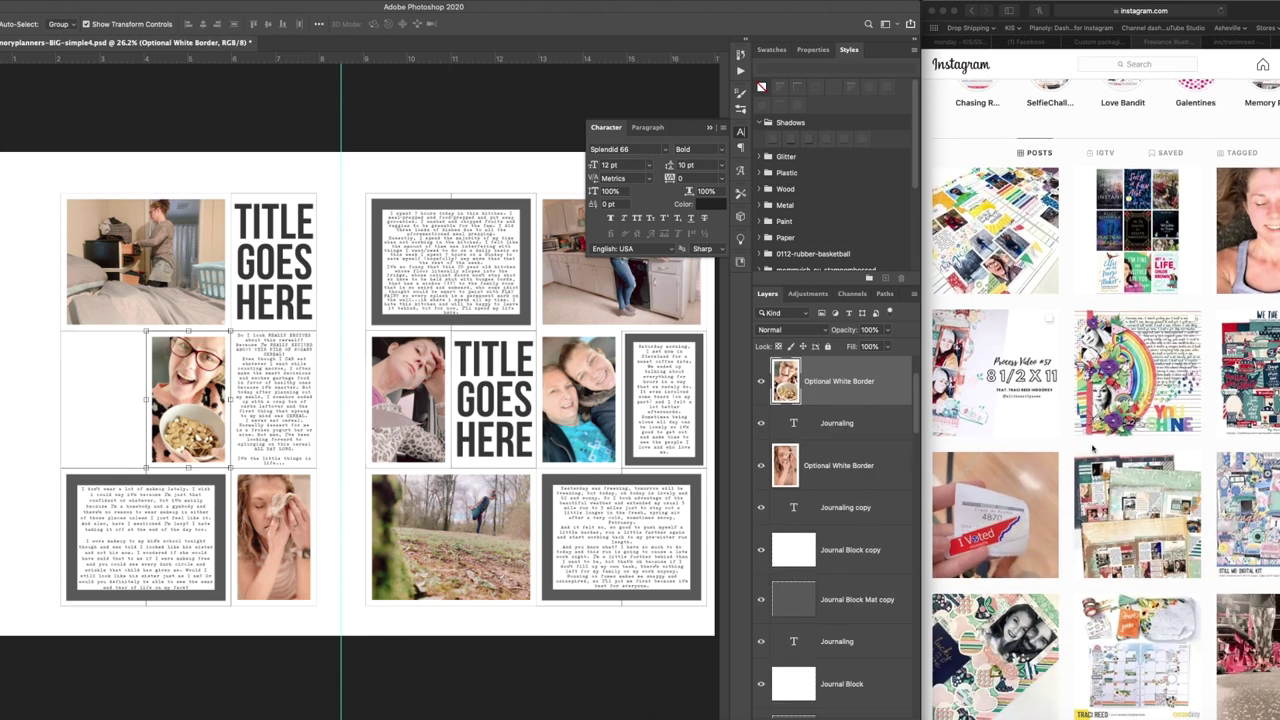
{"action": "scroll", "coordinate": [1092, 449], "scroll_direction": "down", "scroll_amount": 10}
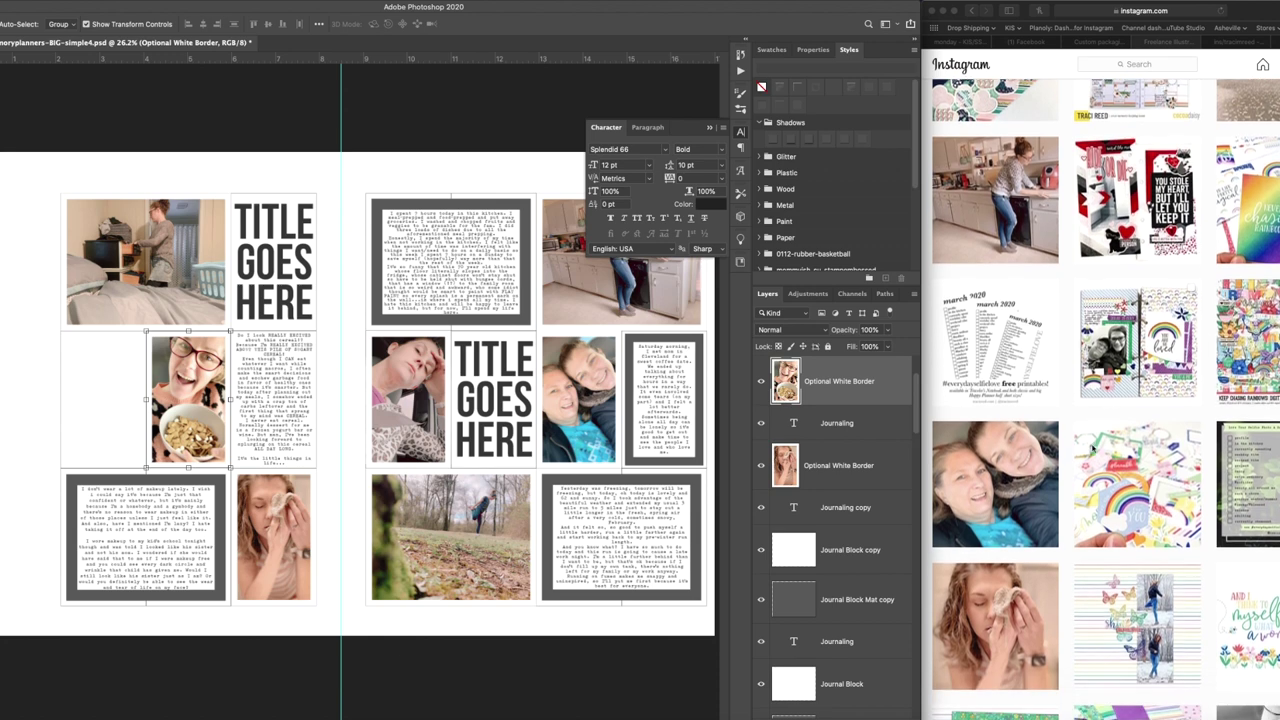
{"action": "scroll", "coordinate": [1092, 448], "scroll_direction": "down", "scroll_amount": 5}
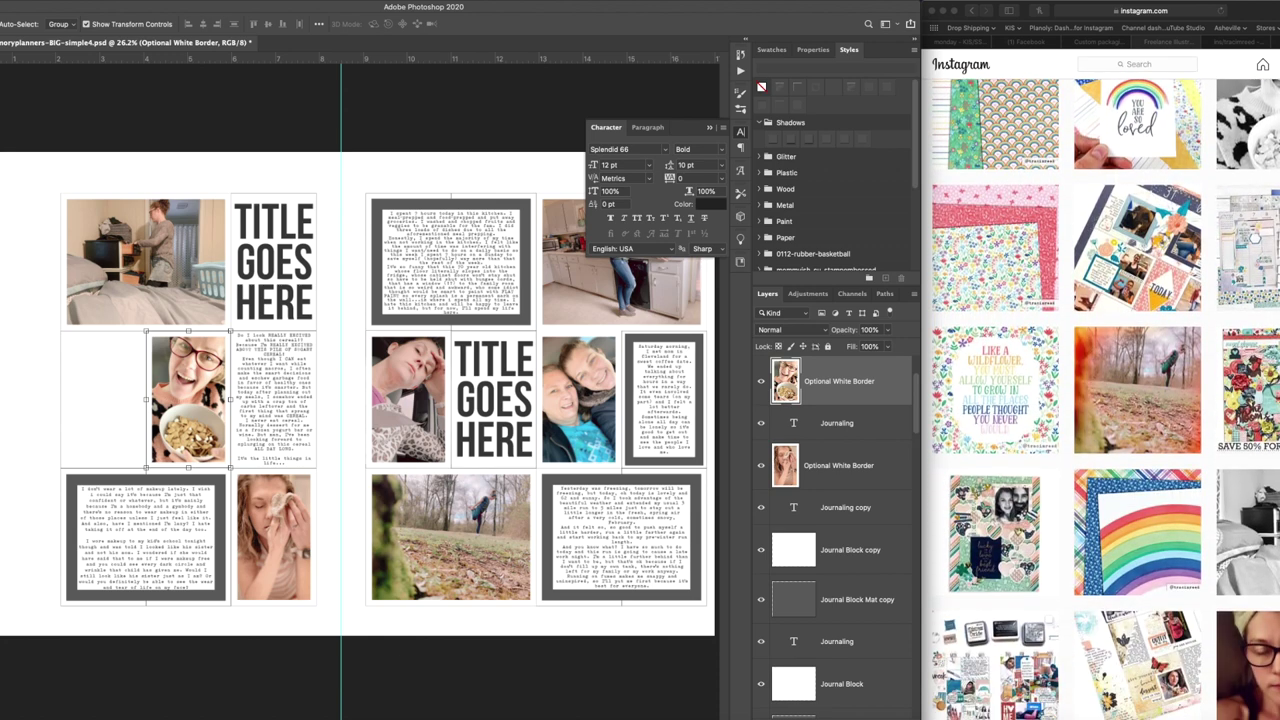
{"action": "left_click", "coordinate": [1270, 531]}
{"action": "left_click", "coordinate": [1262, 531]}
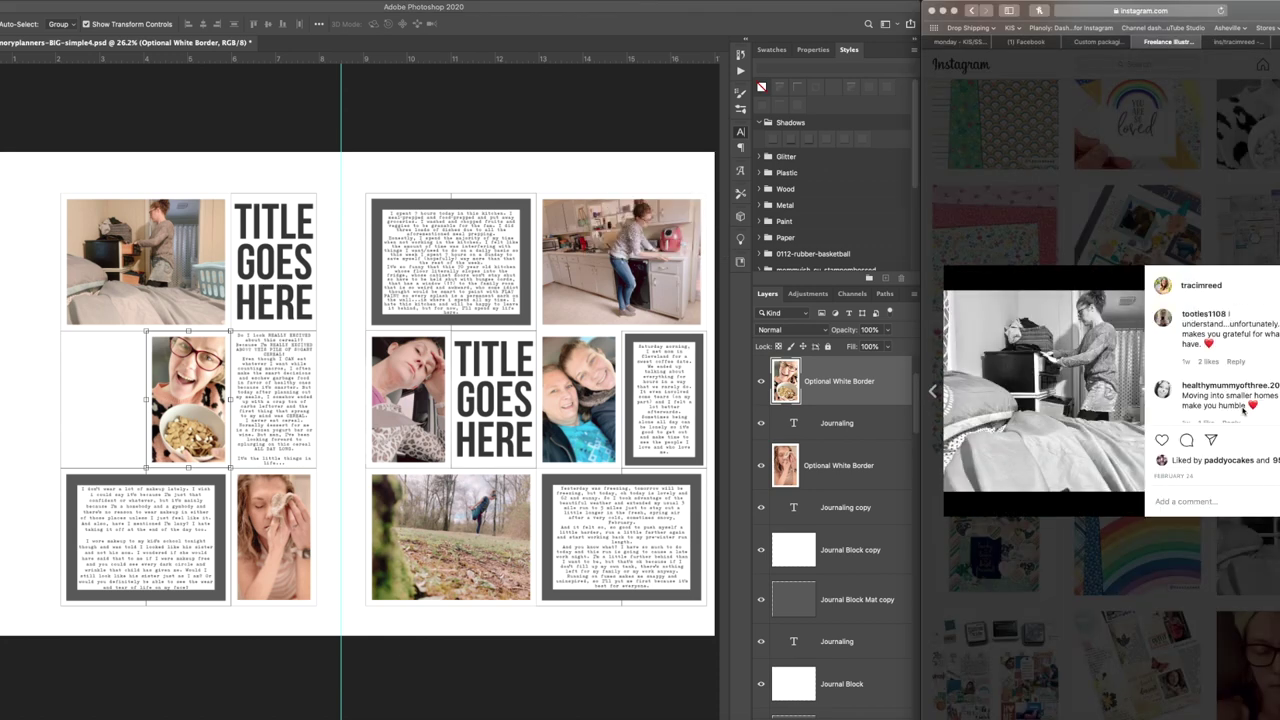
{"action": "left_click_drag", "start_coordinate": [1239, 407], "coordinate": [1275, 373]}
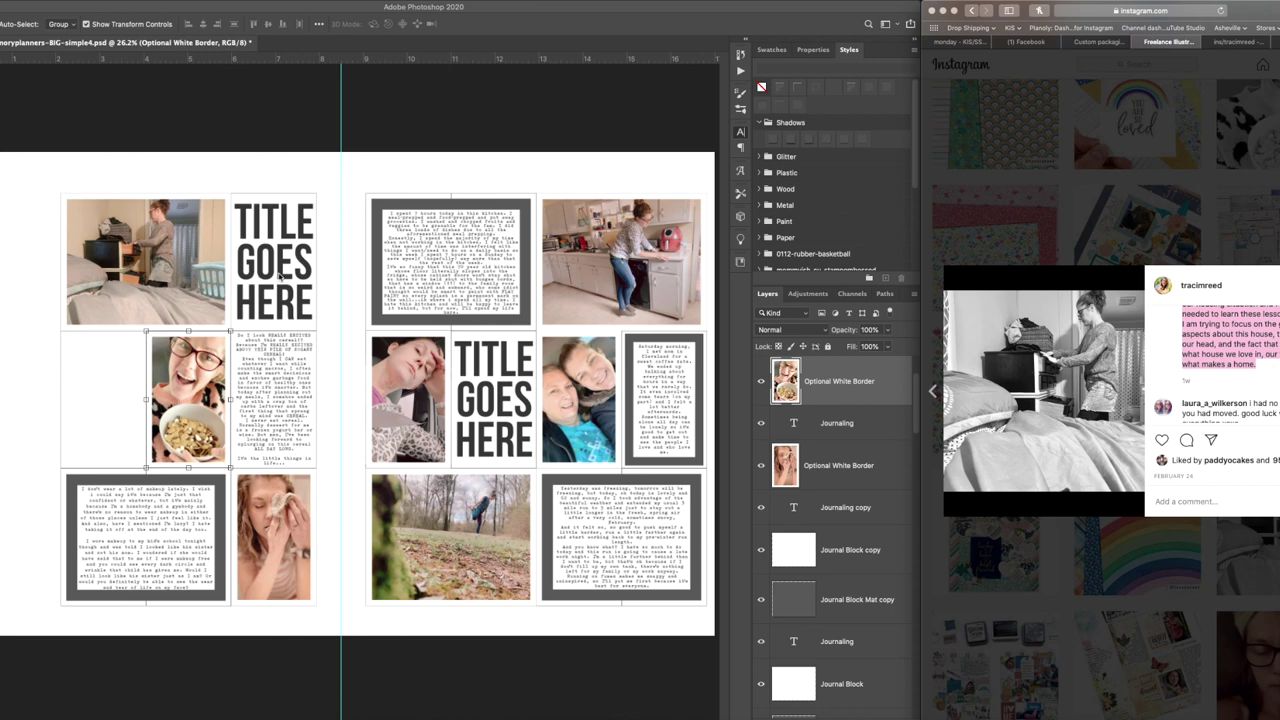
Step: Back in Photoshop, duplicate the cereal journaling text and place the copy in the empty slot beside the cereal photo
{"action": "left_click", "coordinate": [288, 276]}
{"action": "left_click", "coordinate": [278, 378]}
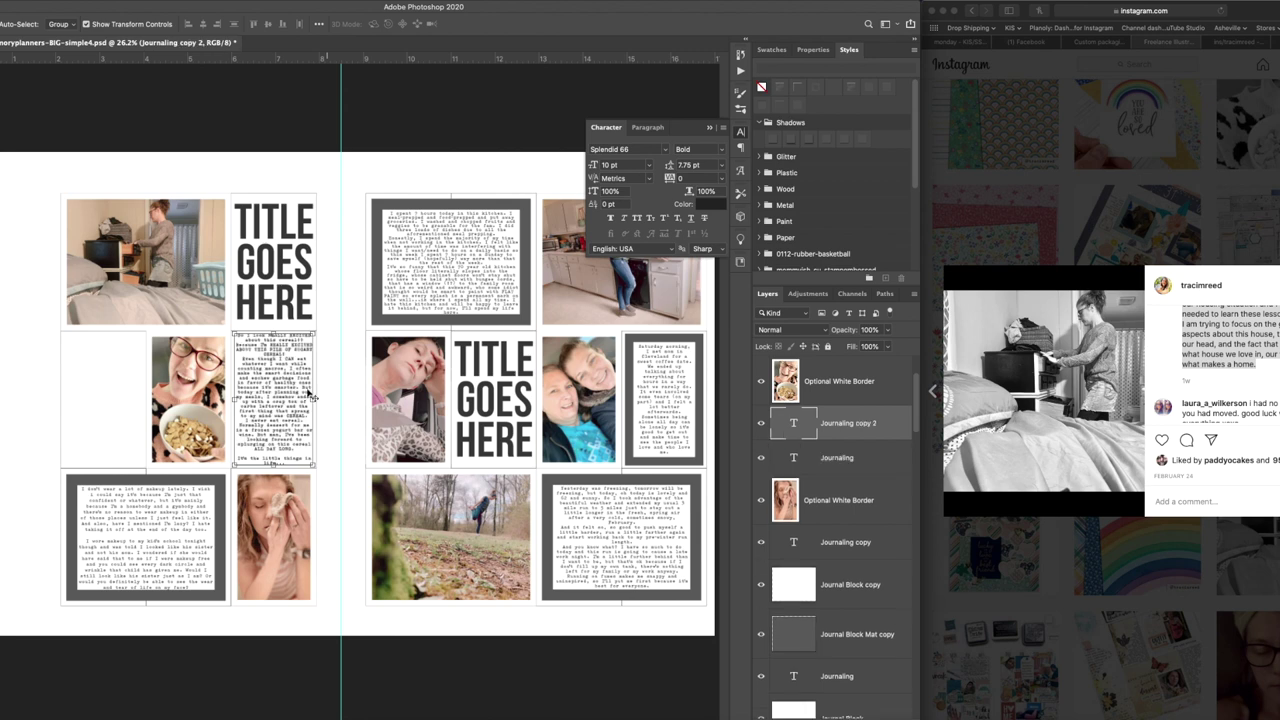
{"action": "left_click_drag", "start_coordinate": [286, 393], "coordinate": [115, 394]}
Step: Replace the copied cereal text with the "When we moved to Tennessee" caption and remove the stray symbols between its paragraphs
{"action": "scroll", "coordinate": [165, 408], "scroll_direction": "up", "scroll_amount": 3}
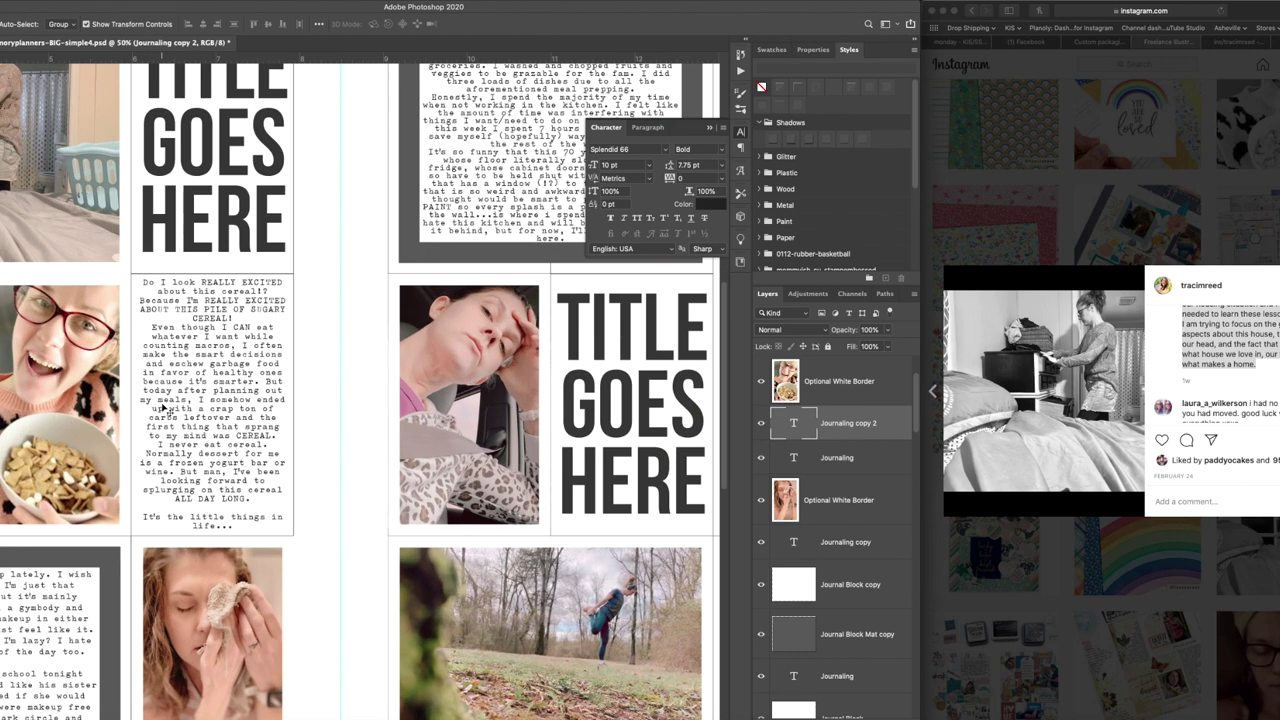
{"action": "scroll", "coordinate": [164, 407], "scroll_direction": "up", "scroll_amount": 3}
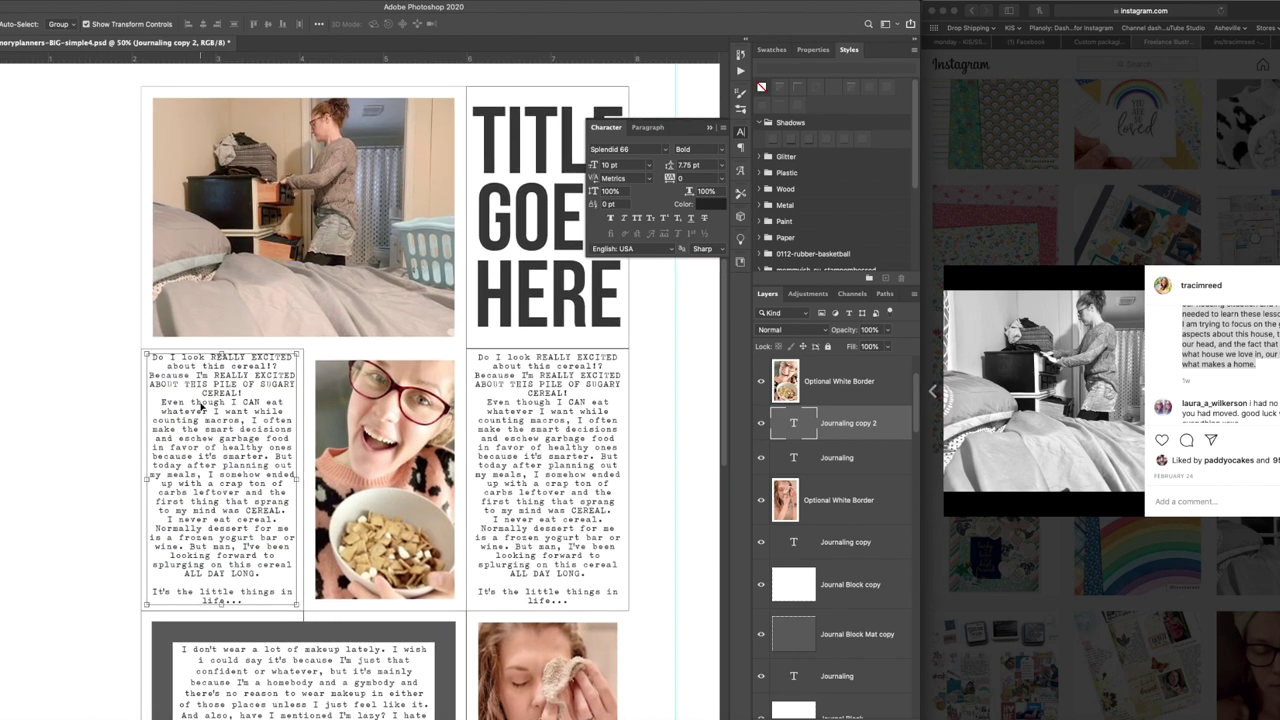
{"action": "double_click", "coordinate": [202, 404]}
{"action": "key", "text": "ctrl+v"}
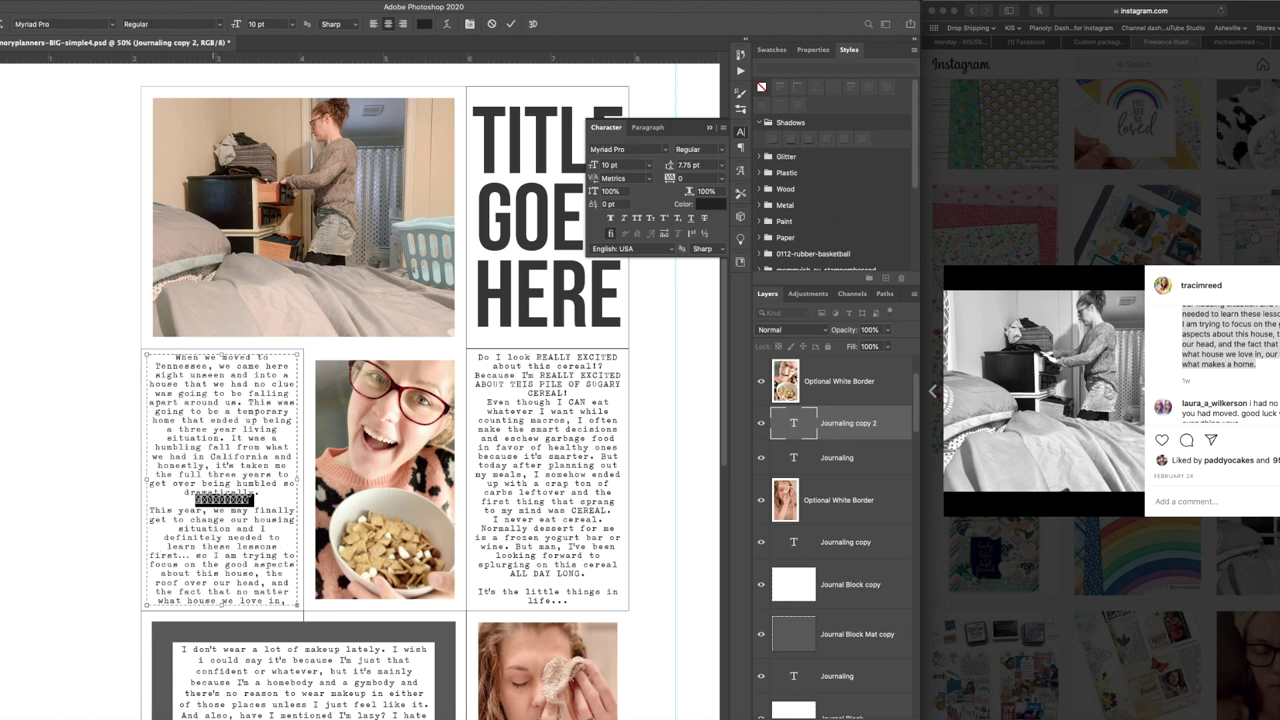
{"action": "key", "text": "BackSpace"}
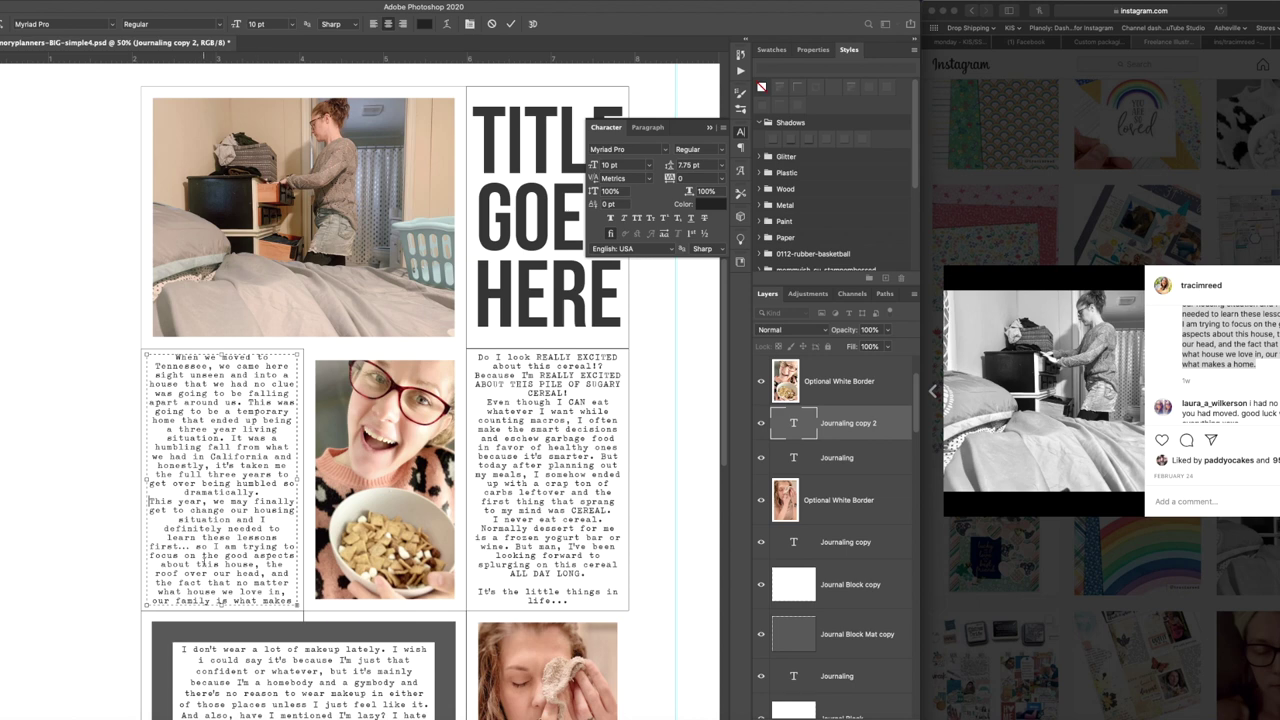
Step: Adjust the lower edge of the Tennessee text box and set the leading of all its text to 7.5 pt
{"action": "left_click_drag", "start_coordinate": [221, 604], "coordinate": [222, 620]}
{"action": "left_click_drag", "start_coordinate": [224, 621], "coordinate": [225, 606]}
{"action": "key", "text": "super+a"}
{"action": "left_click", "coordinate": [707, 164]}
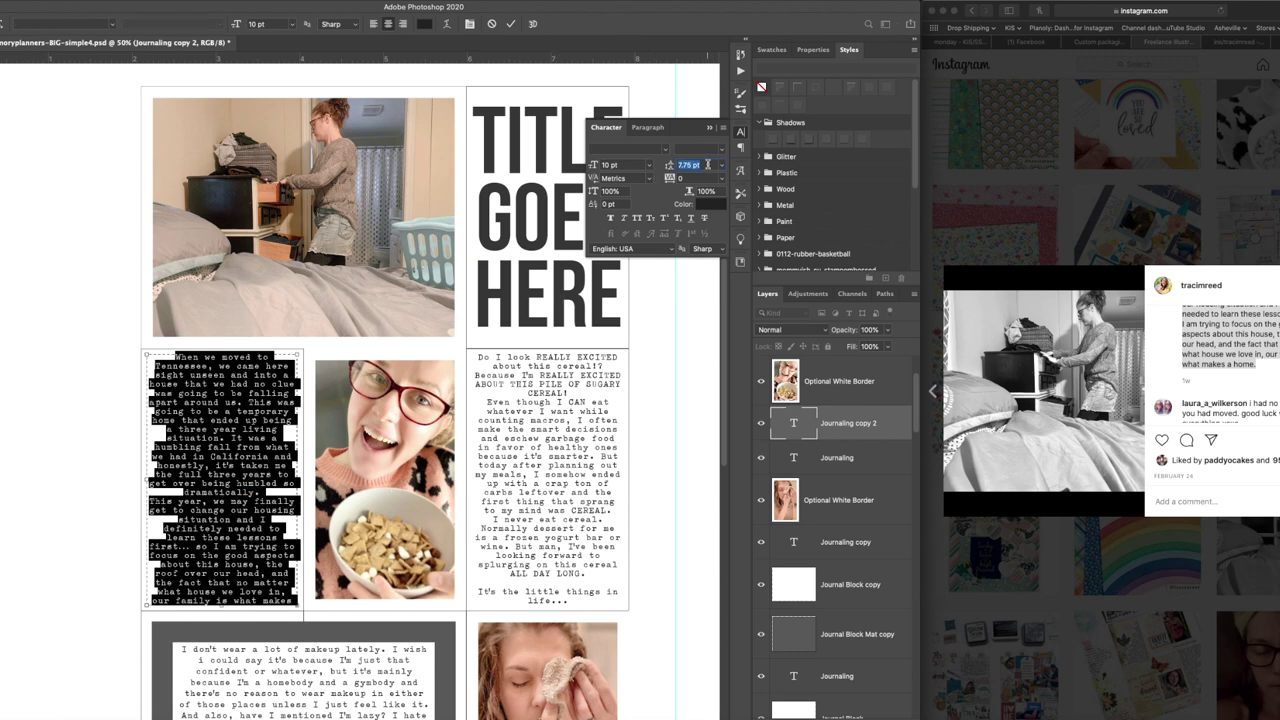
{"action": "type", "text": "7"}
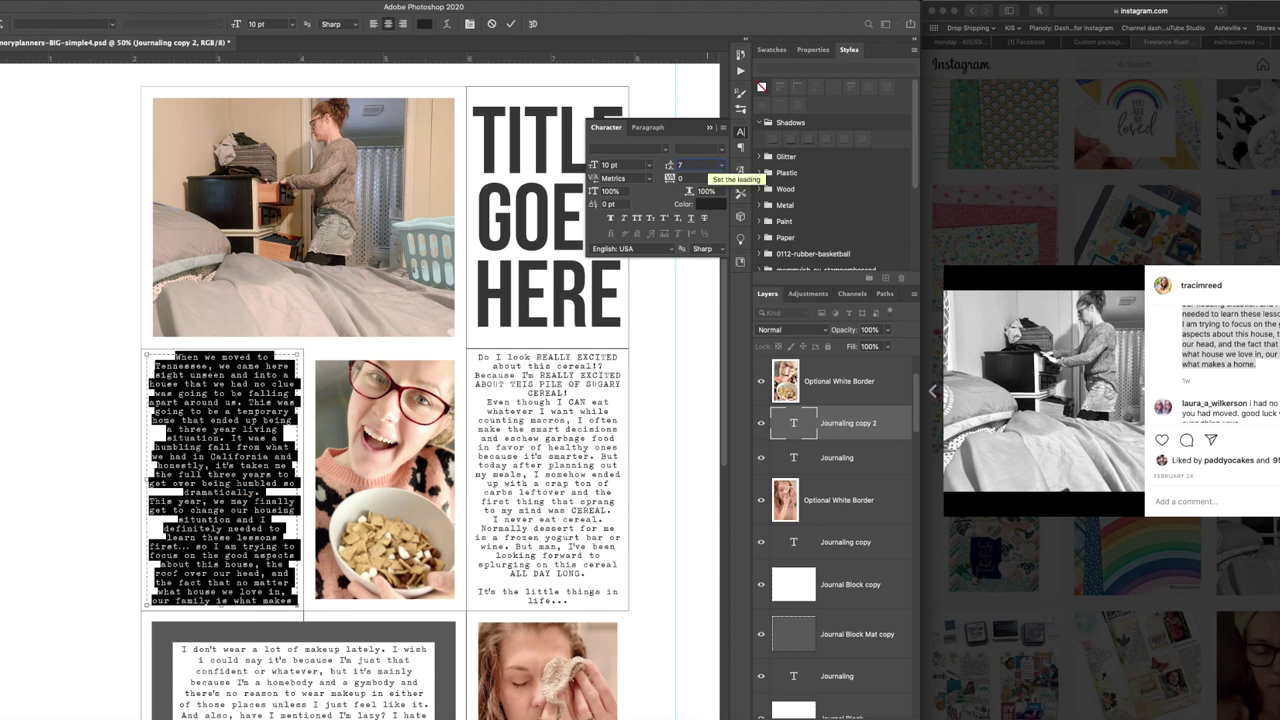
{"action": "type", "text": ".5"}
{"action": "key", "text": "Return"}
{"action": "key", "text": "super+Return"}
{"action": "key", "text": "v"}
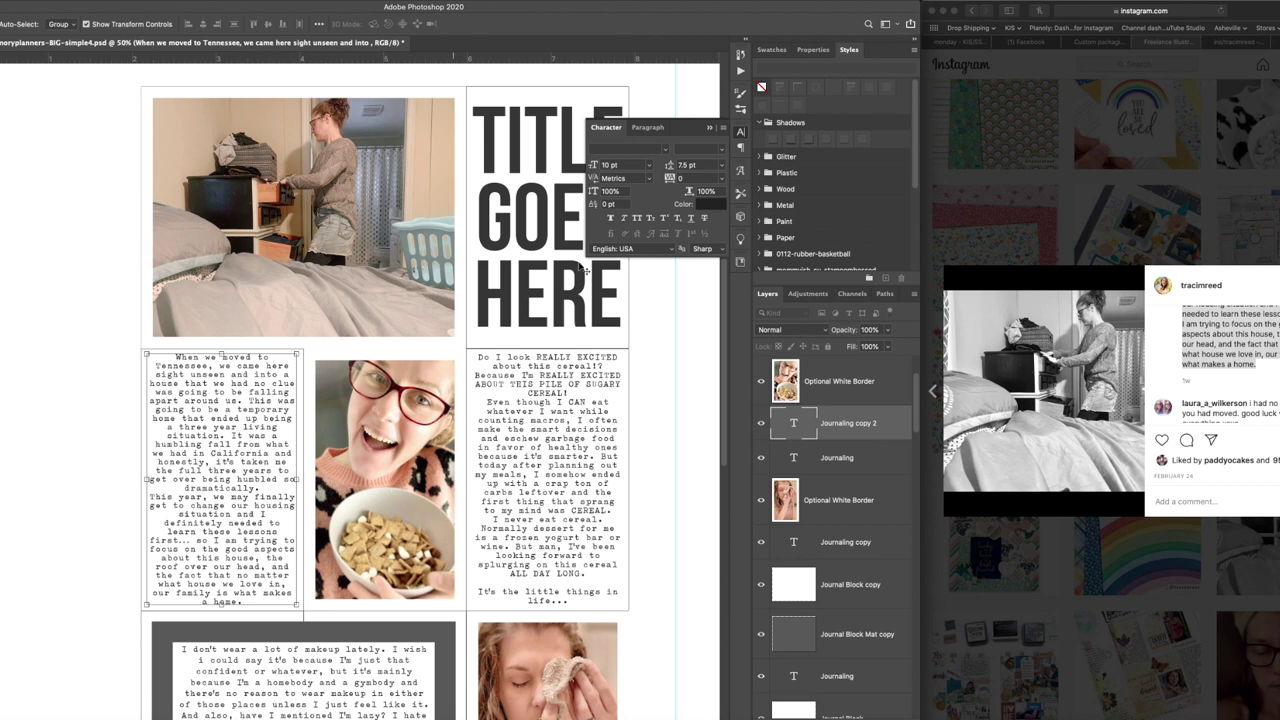
Step: Put the Tennessee journaling in place of the title beside the bedroom photo, and move the cereal journaling to the empty slot before the cereal photo
{"action": "left_click", "coordinate": [710, 128]}
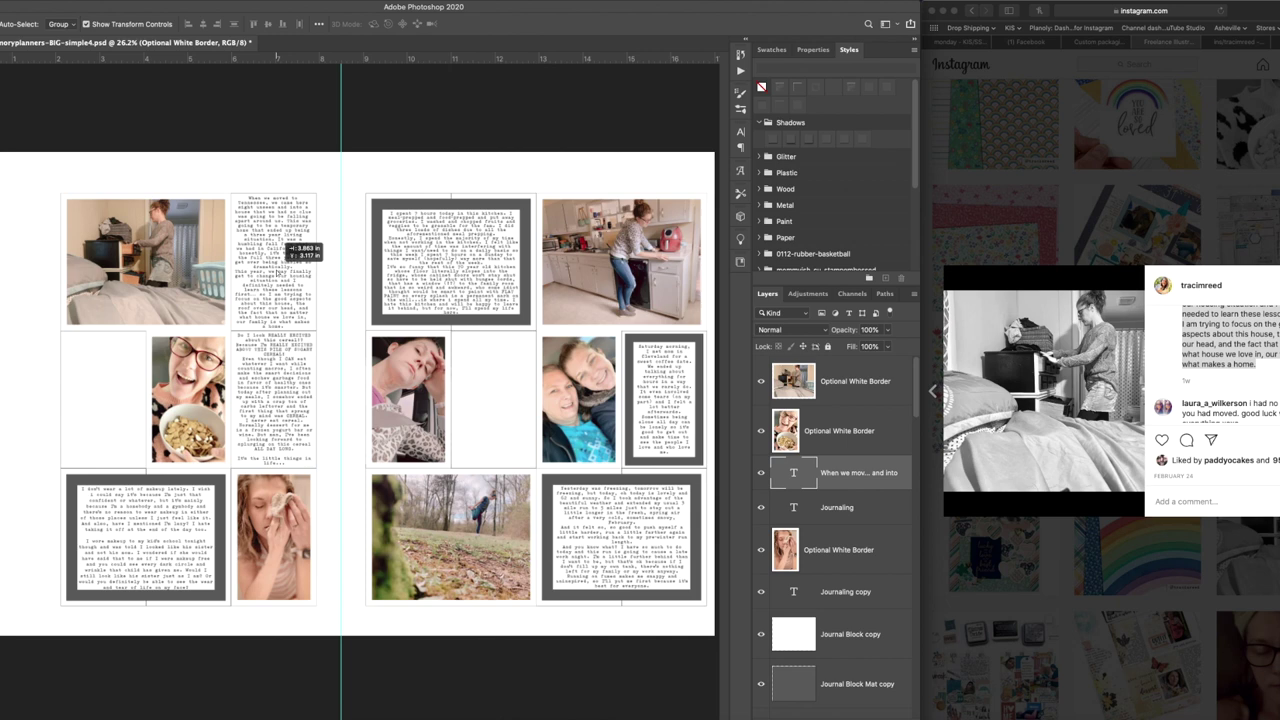
{"action": "left_click_drag", "start_coordinate": [287, 250], "coordinate": [288, 251]}
{"action": "left_click", "coordinate": [276, 382]}
{"action": "left_click_drag", "start_coordinate": [276, 382], "coordinate": [107, 381]}
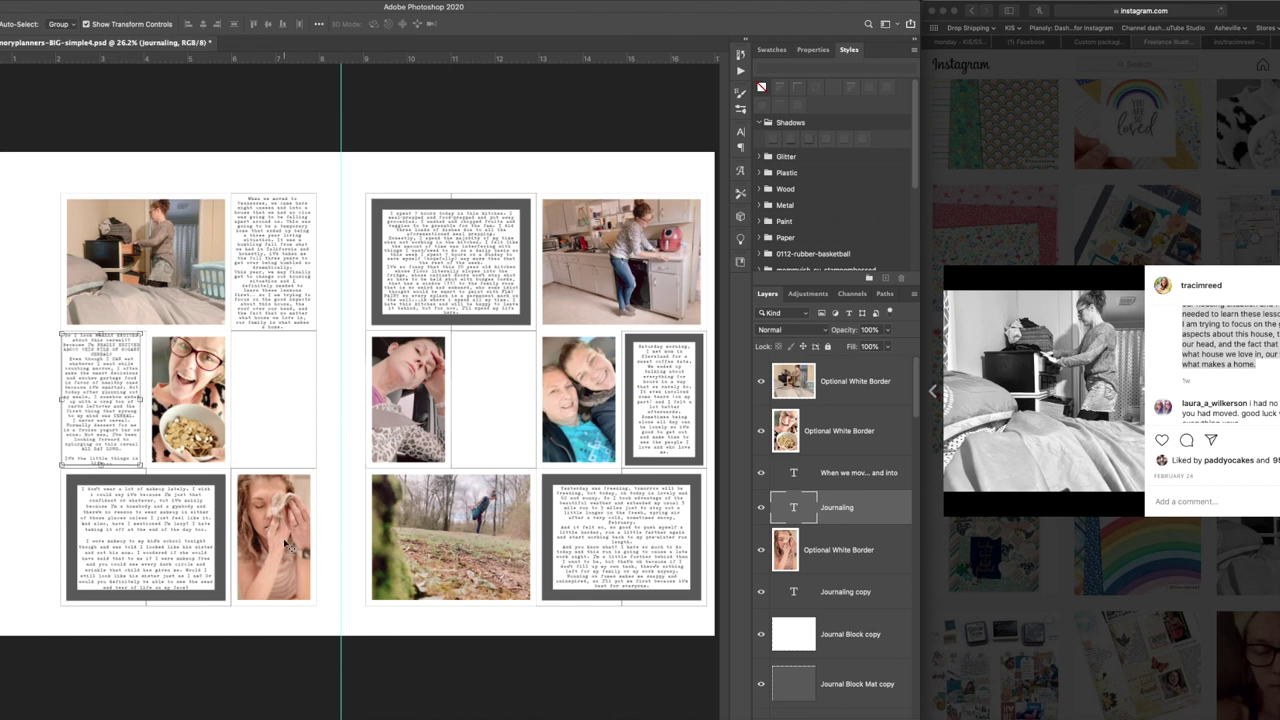
{"action": "left_click", "coordinate": [334, 411]}
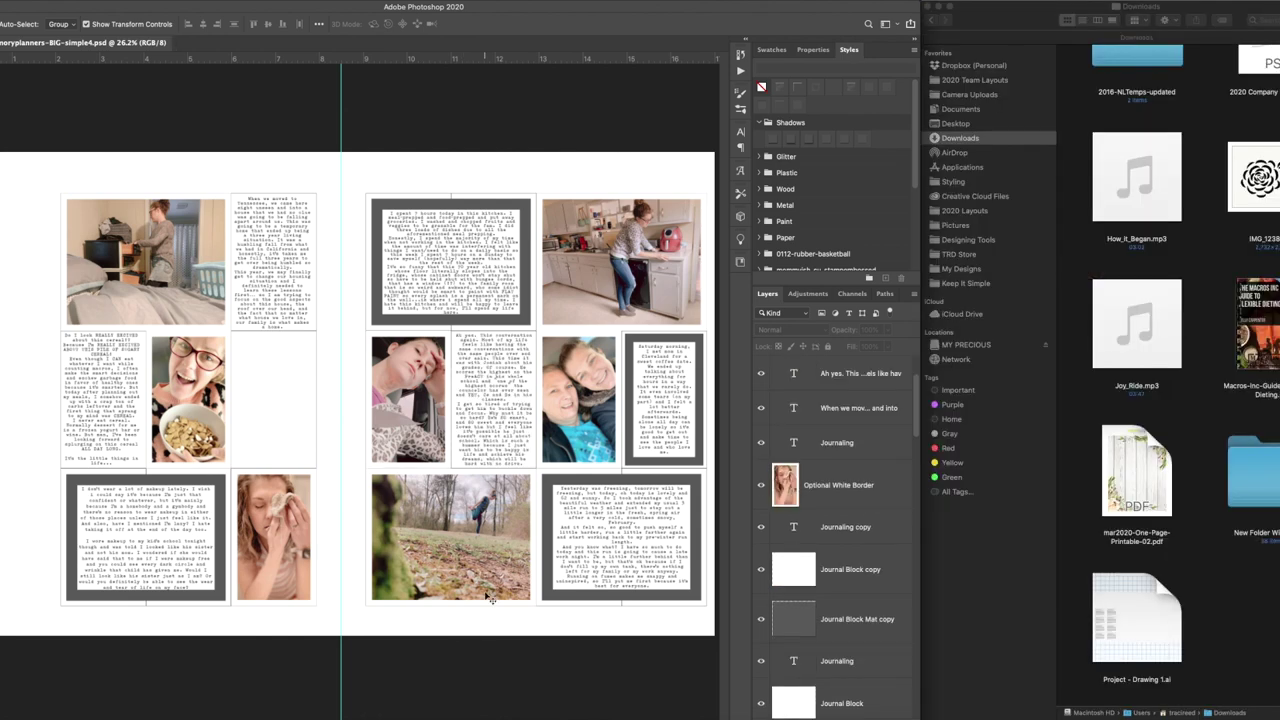
Step: Show the hidden layers 01 through 21 and merge them all into a single layer
{"action": "scroll", "coordinate": [873, 637], "scroll_direction": "down", "scroll_amount": 15}
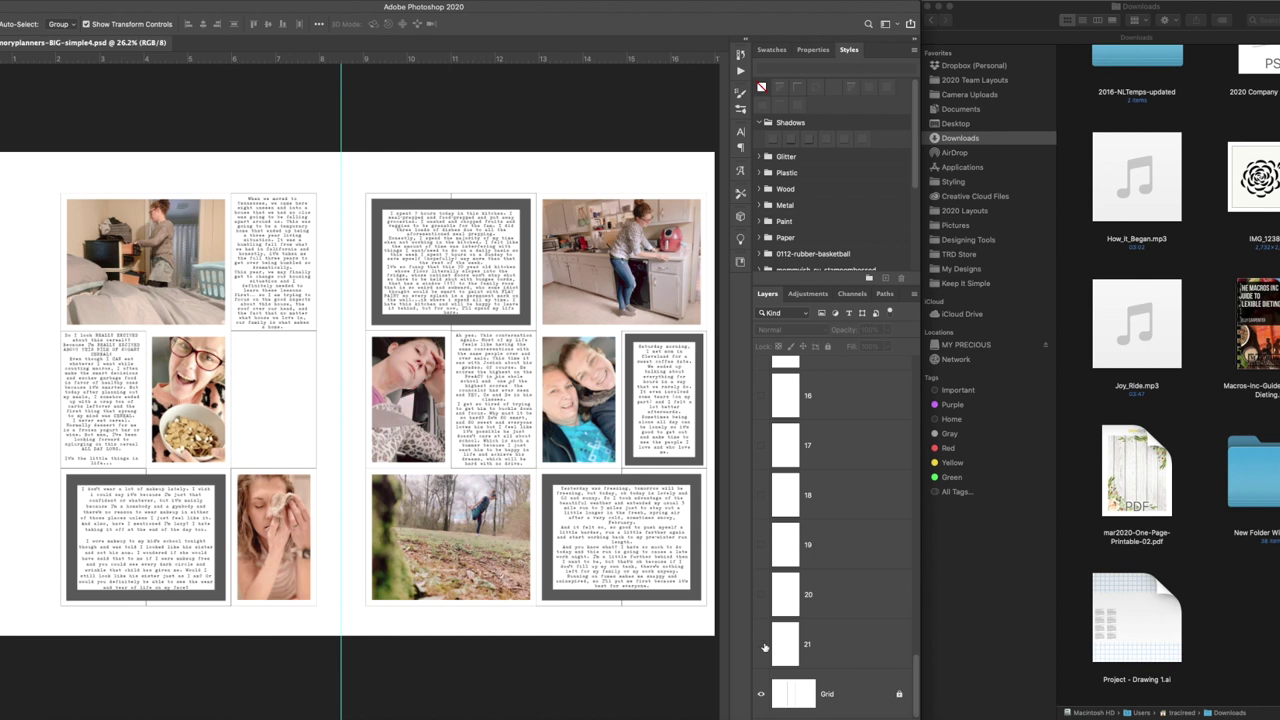
{"action": "left_click_drag", "start_coordinate": [760, 650], "coordinate": [772, 521]}
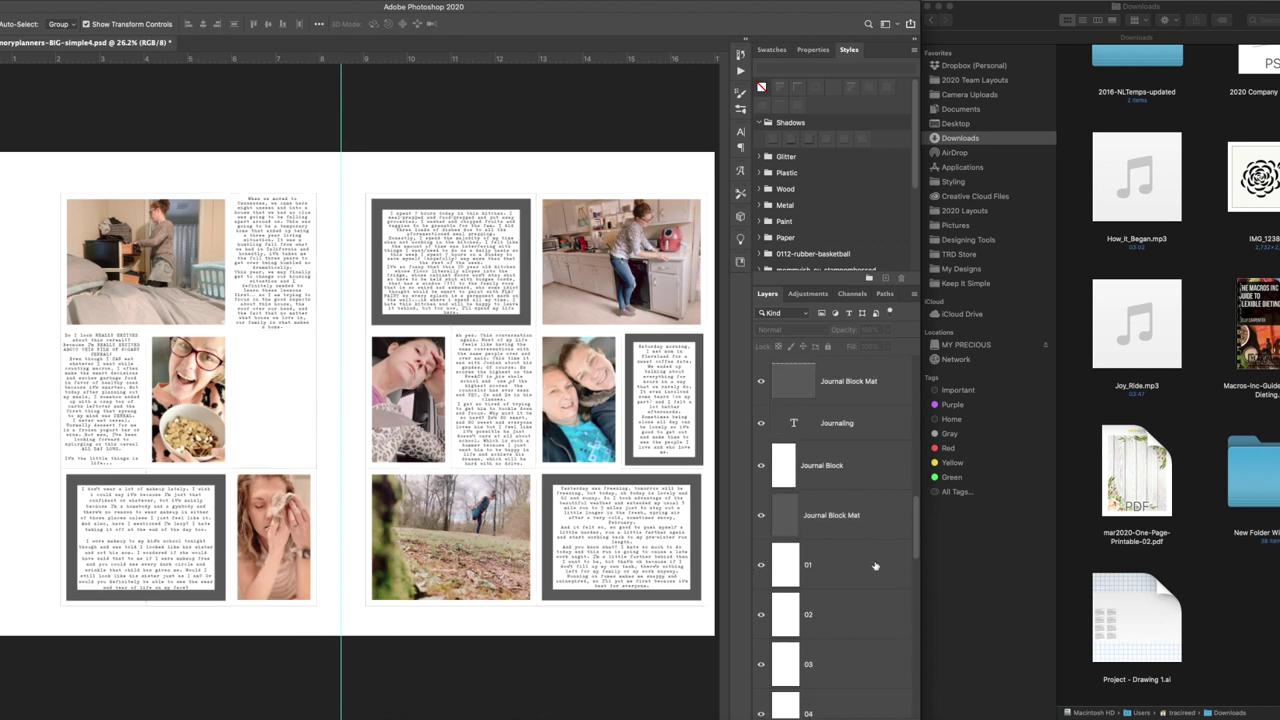
{"action": "scroll", "coordinate": [875, 566], "scroll_direction": "down", "scroll_amount": 2}
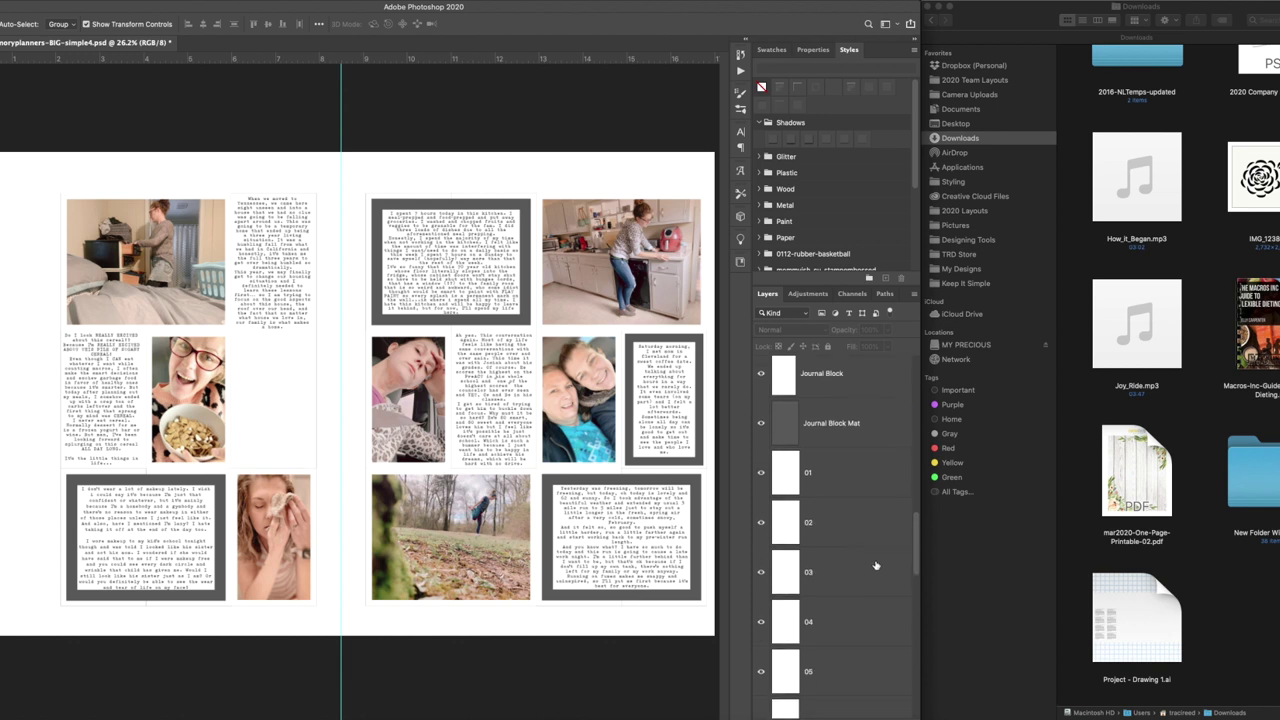
{"action": "left_click", "coordinate": [844, 484]}
{"action": "scroll", "coordinate": [845, 485], "scroll_direction": "down", "scroll_amount": 8}
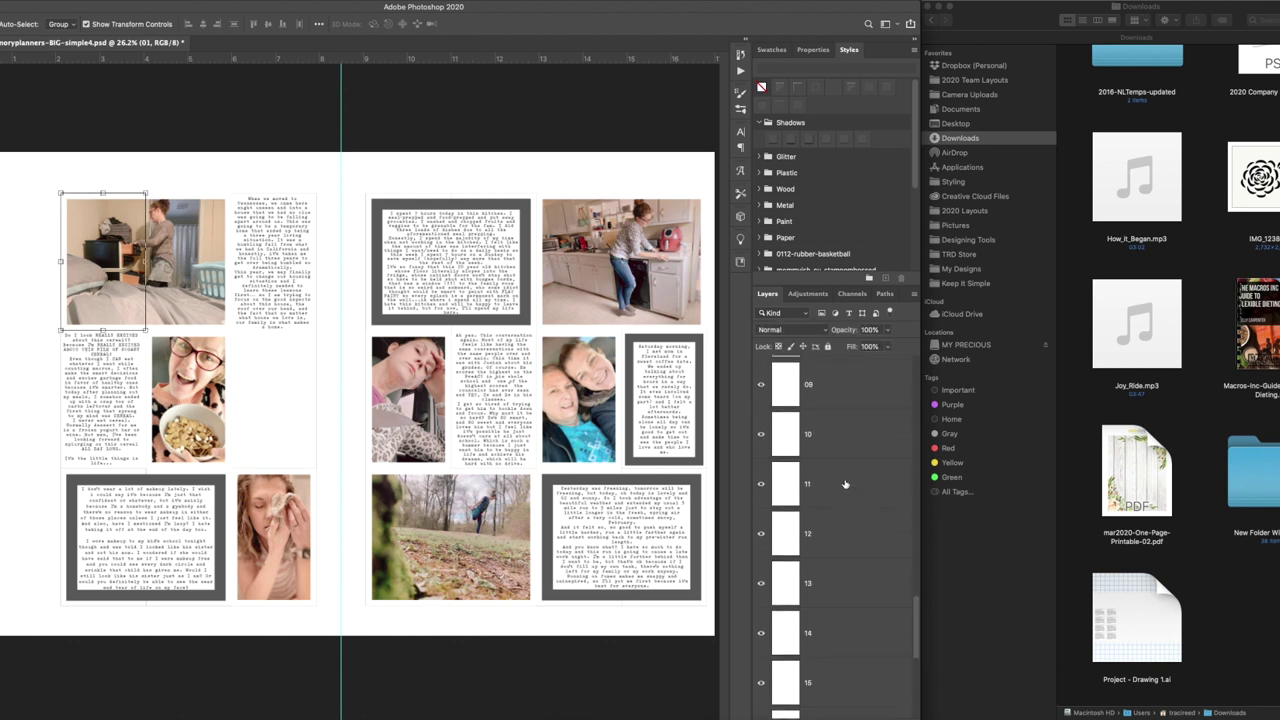
{"action": "left_click", "coordinate": [847, 651], "text": "shift"}
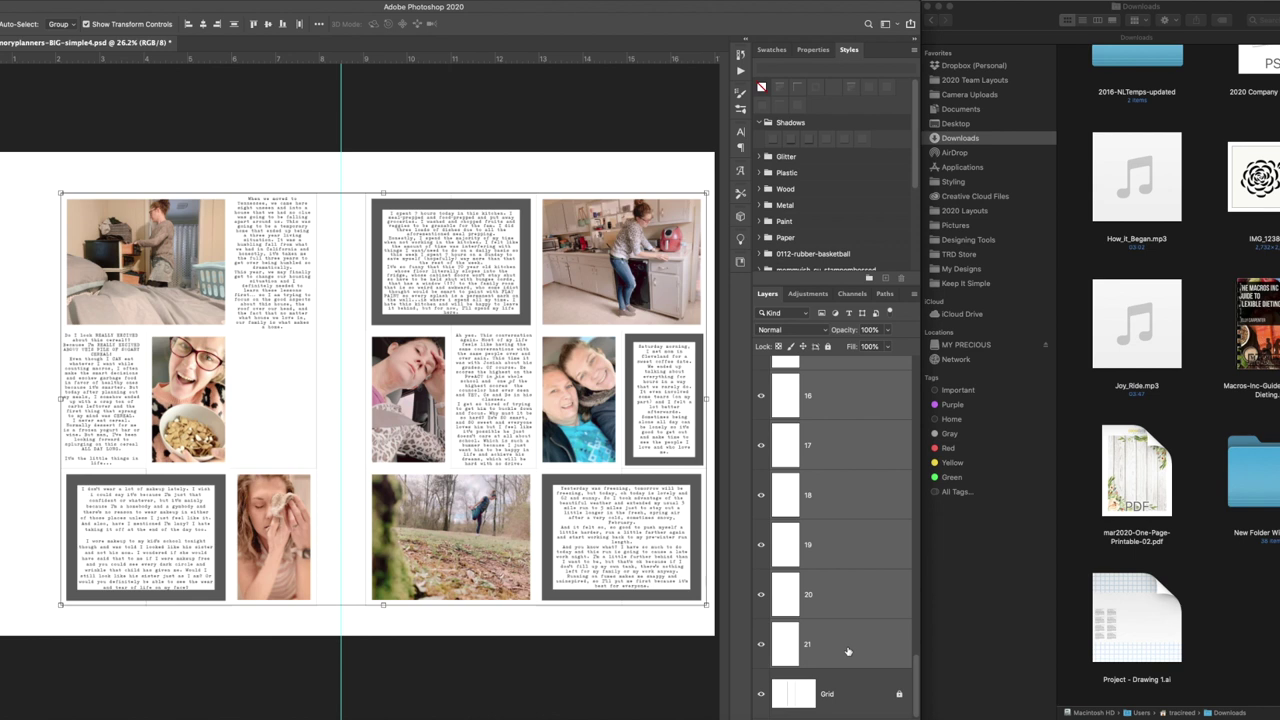
{"action": "key", "text": "super+e"}
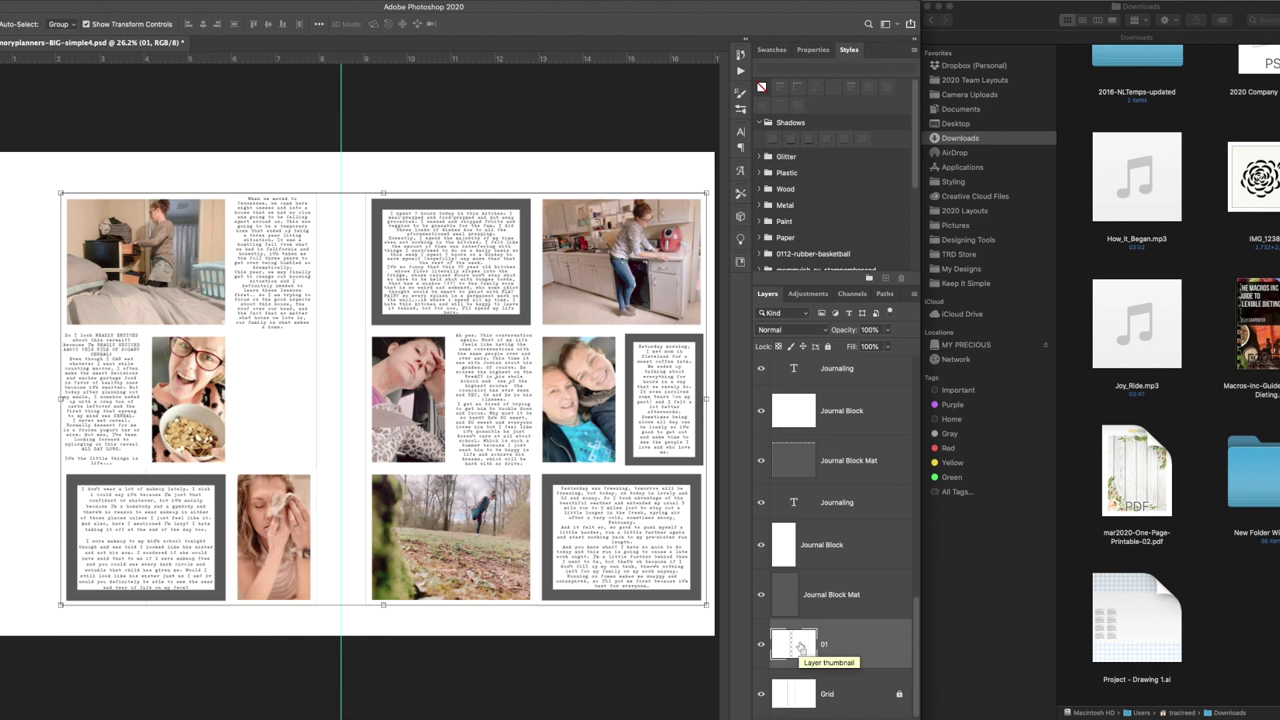
Step: Unlock the Grid layer and copy its area inside the outline of merged layer 01 onto a new layer
{"action": "left_click", "coordinate": [800, 645], "text": "super"}
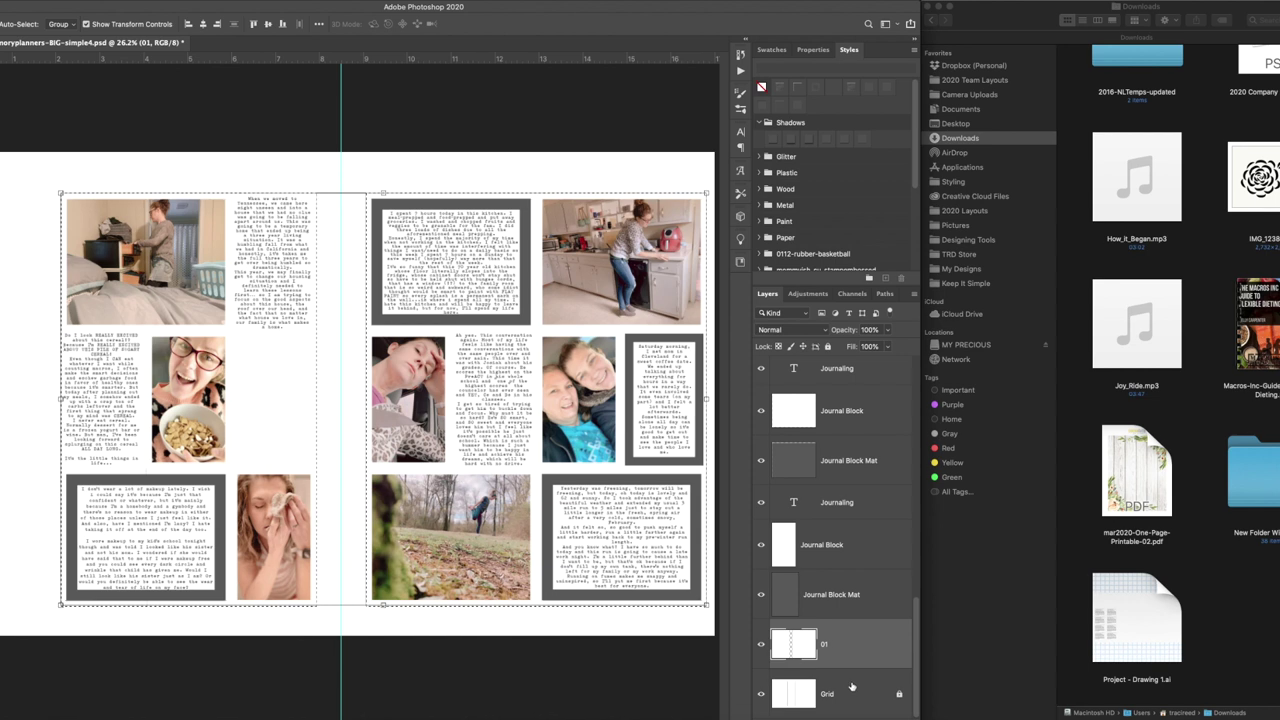
{"action": "left_click", "coordinate": [851, 689]}
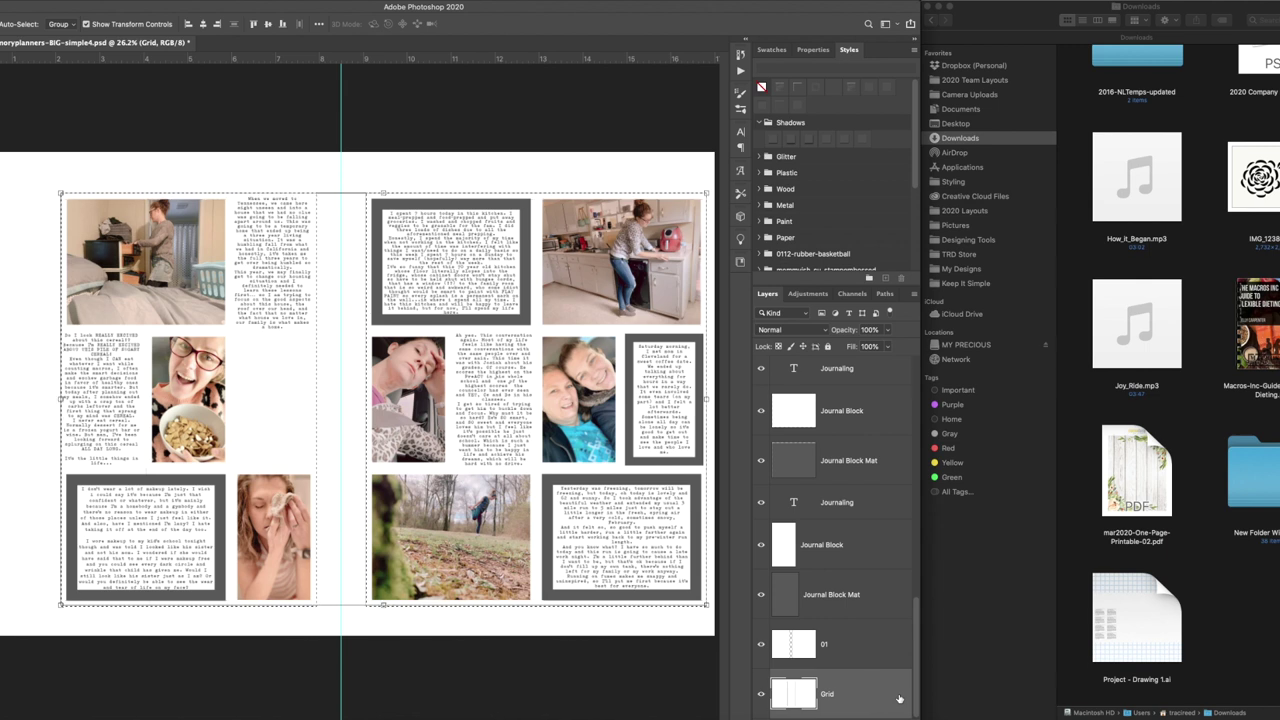
{"action": "key", "text": "super+j"}
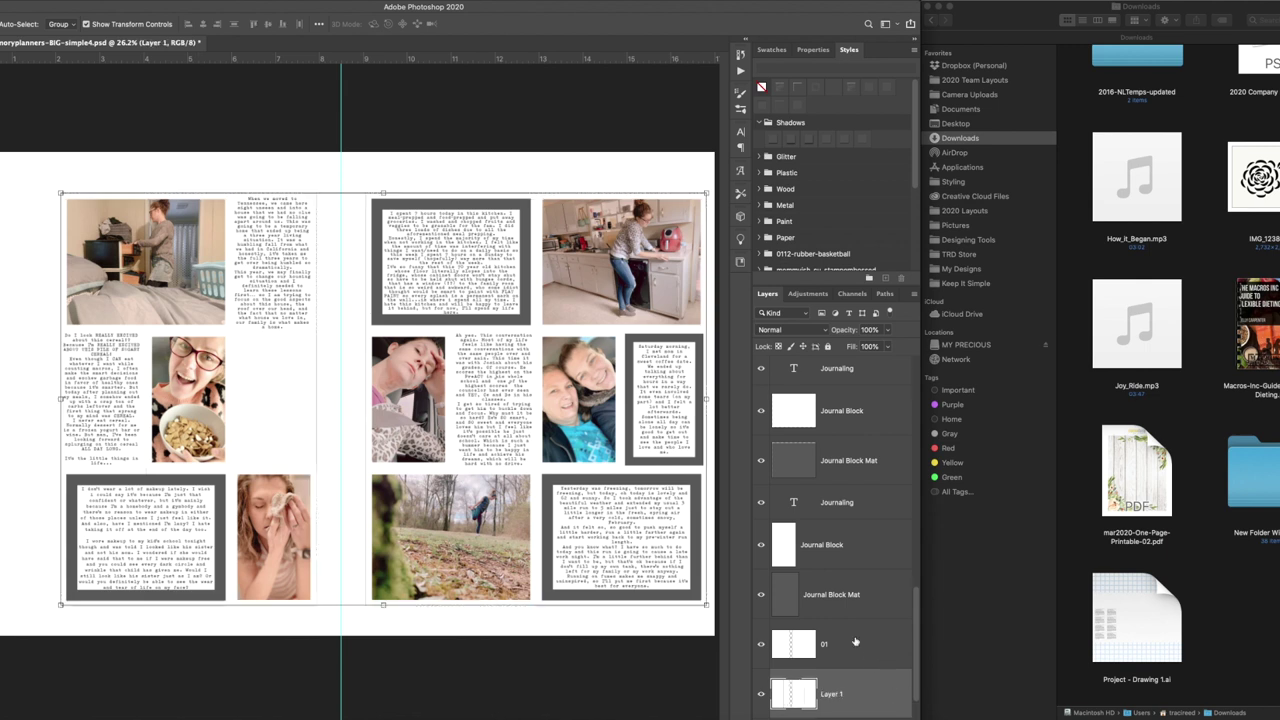
Step: Delete the merged layer 01 above the new grid copy
{"action": "left_click_drag", "start_coordinate": [768, 652], "coordinate": [865, 594]}
{"action": "left_click", "coordinate": [865, 594]}
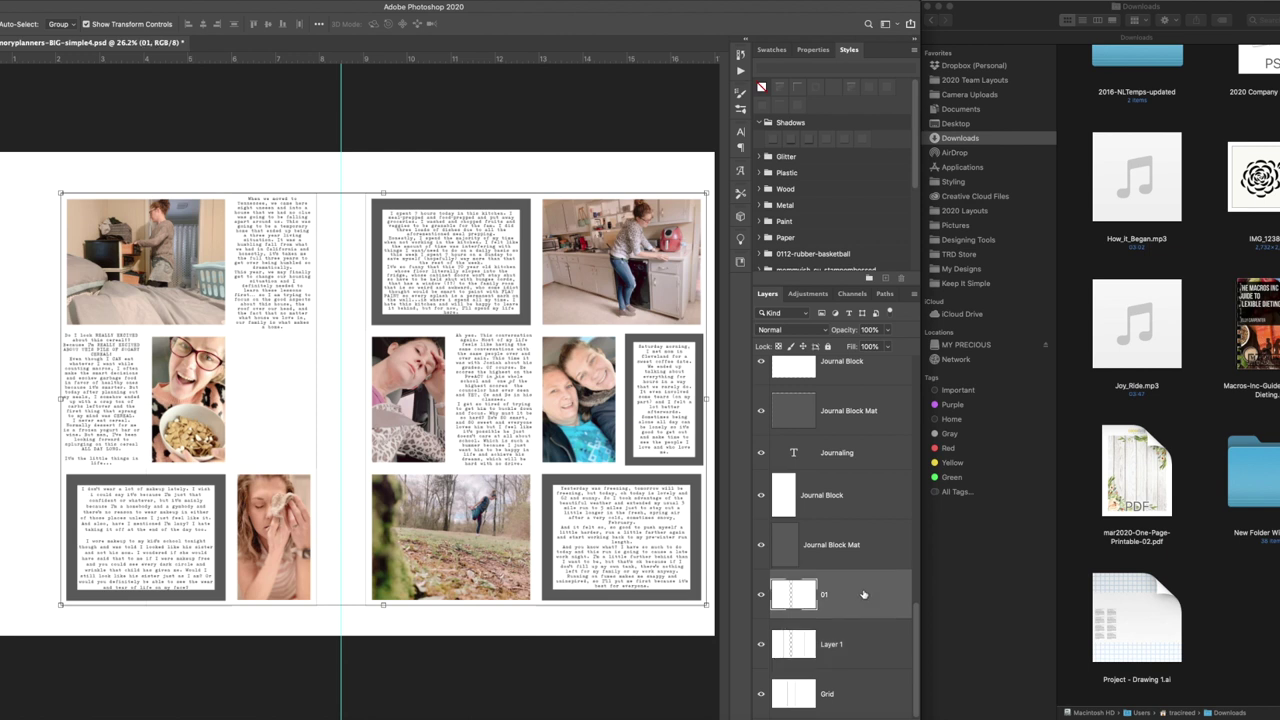
{"action": "key", "text": "Delete"}
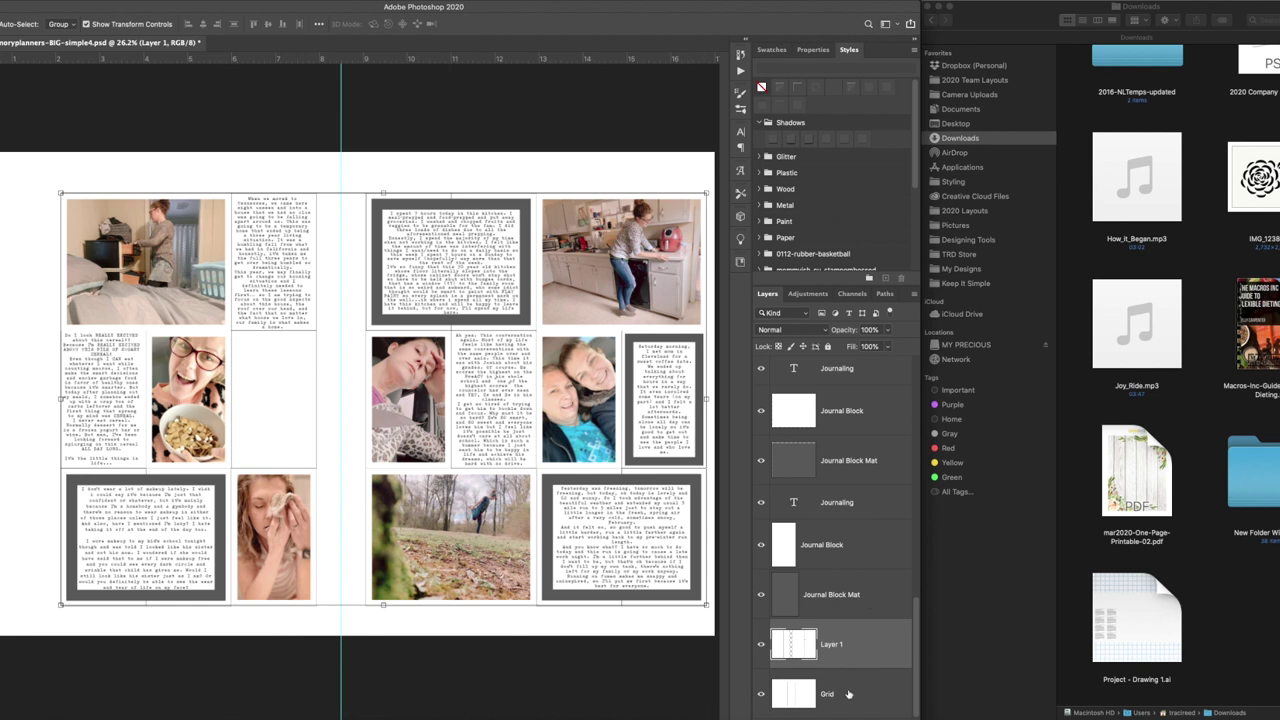
Step: Open mar2020-One-Page-Printable-02.pdf from Downloads in Photoshop, importing its page at 8.5 × 11 inches, 300 pixels/inch, CMYK
{"action": "left_click", "coordinate": [1150, 455]}
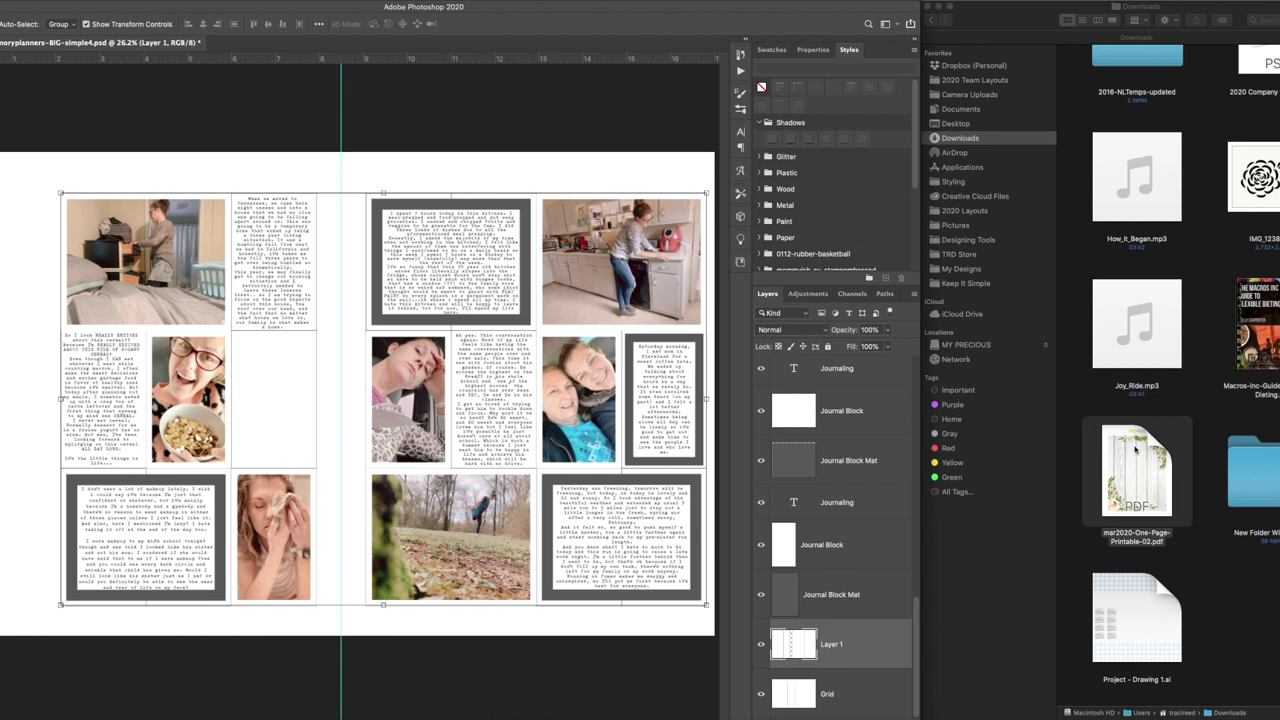
{"action": "left_click_drag", "start_coordinate": [1121, 448], "coordinate": [157, 718]}
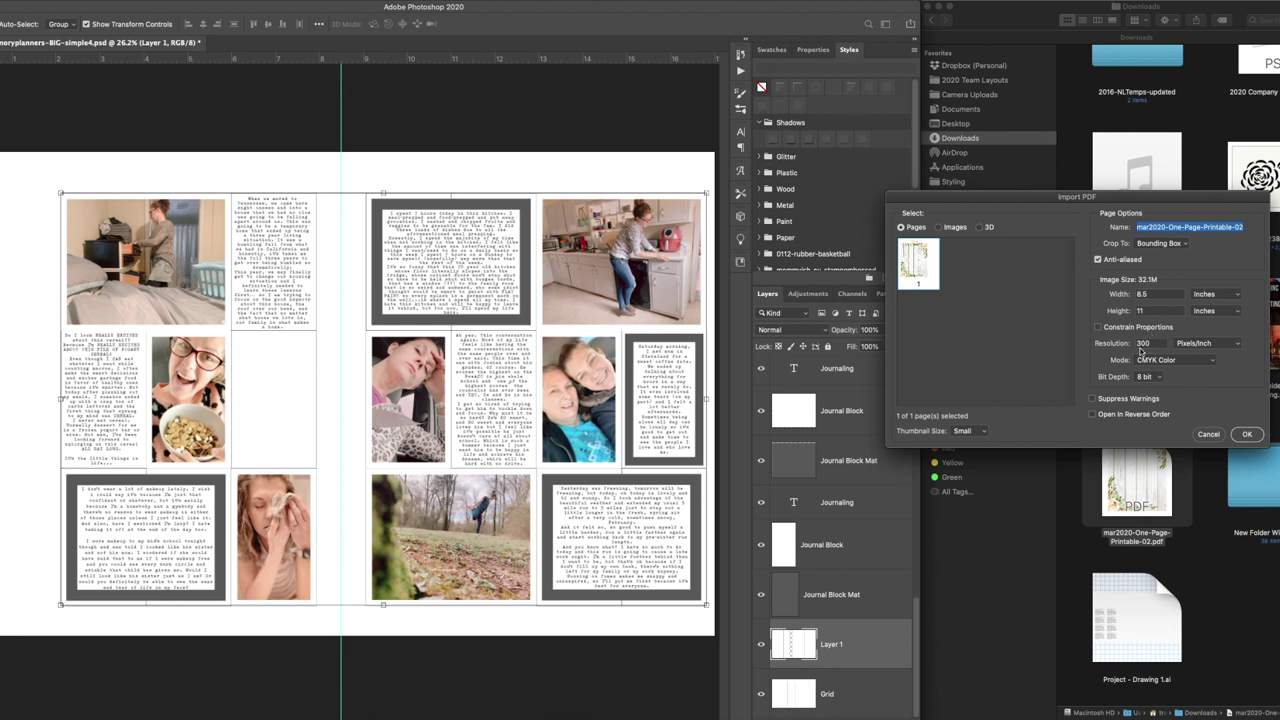
{"action": "left_click", "coordinate": [1248, 436]}
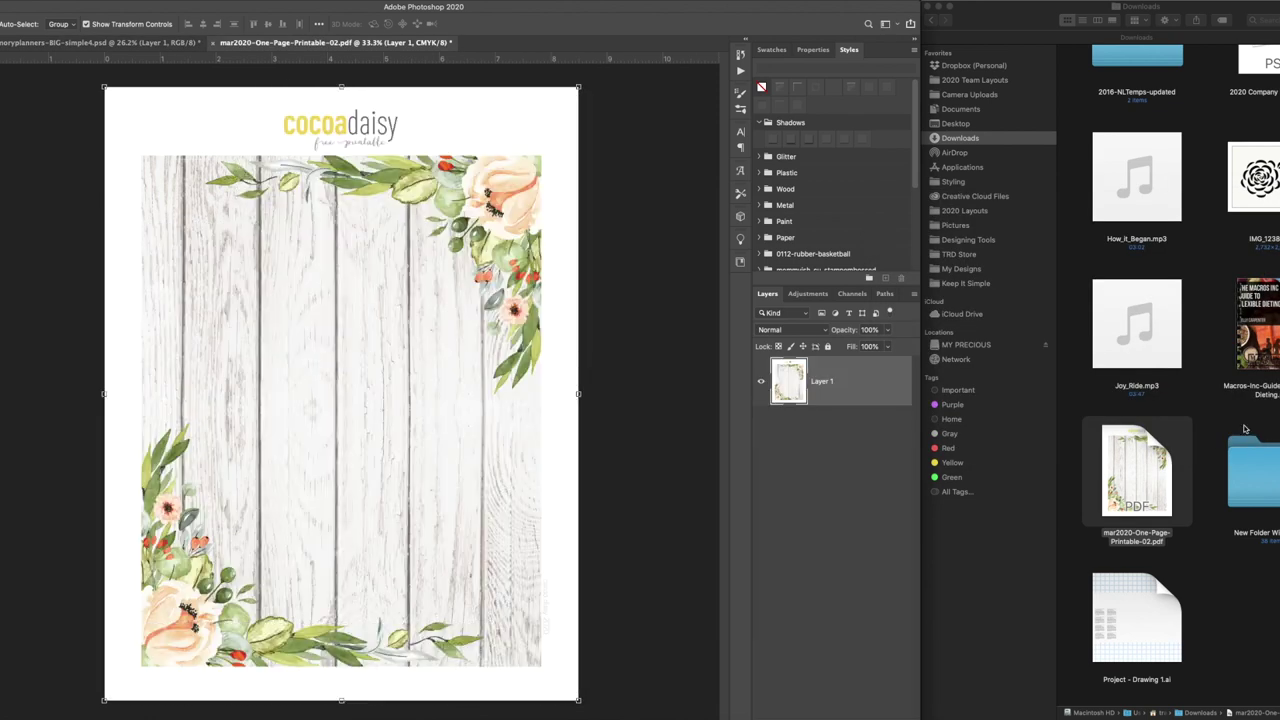
Step: Copy the floral wood artwork without its white margins from the printable PDF and paste it into the planner spread directly above the Grid layer
{"action": "key", "text": "m"}
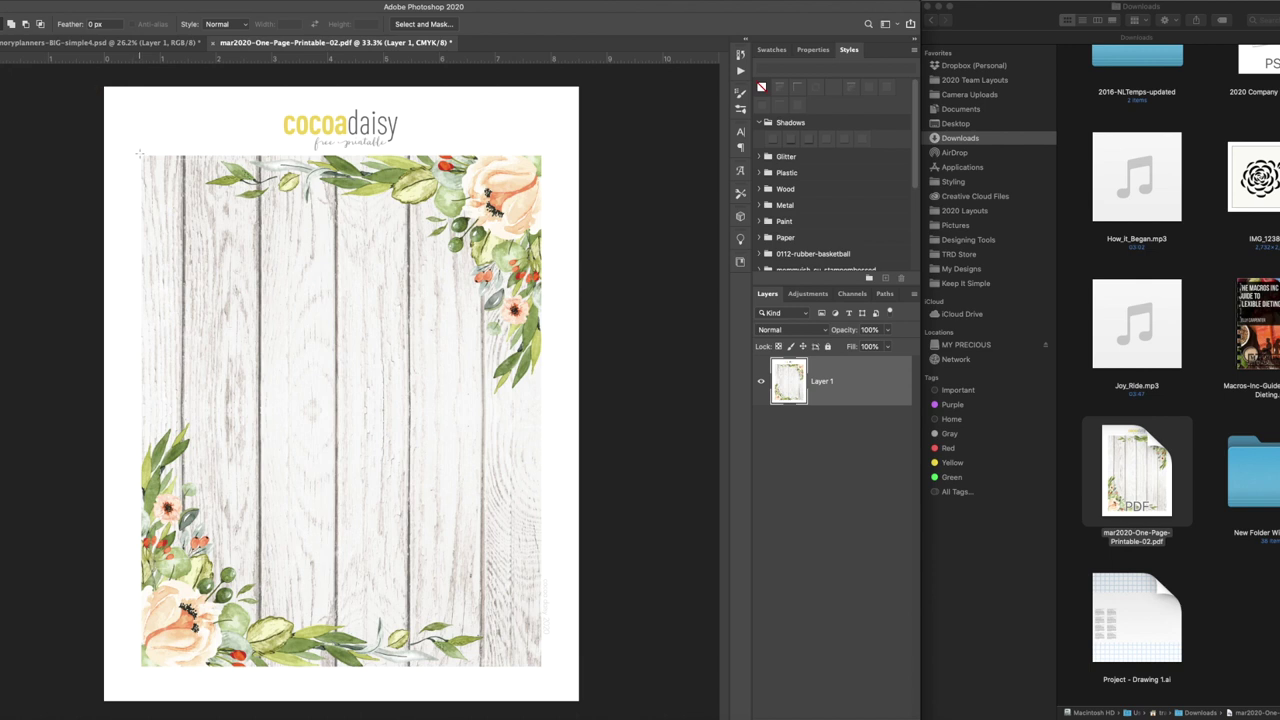
{"action": "left_click_drag", "start_coordinate": [140, 155], "coordinate": [542, 669]}
{"action": "left_click", "coordinate": [90, 45]}
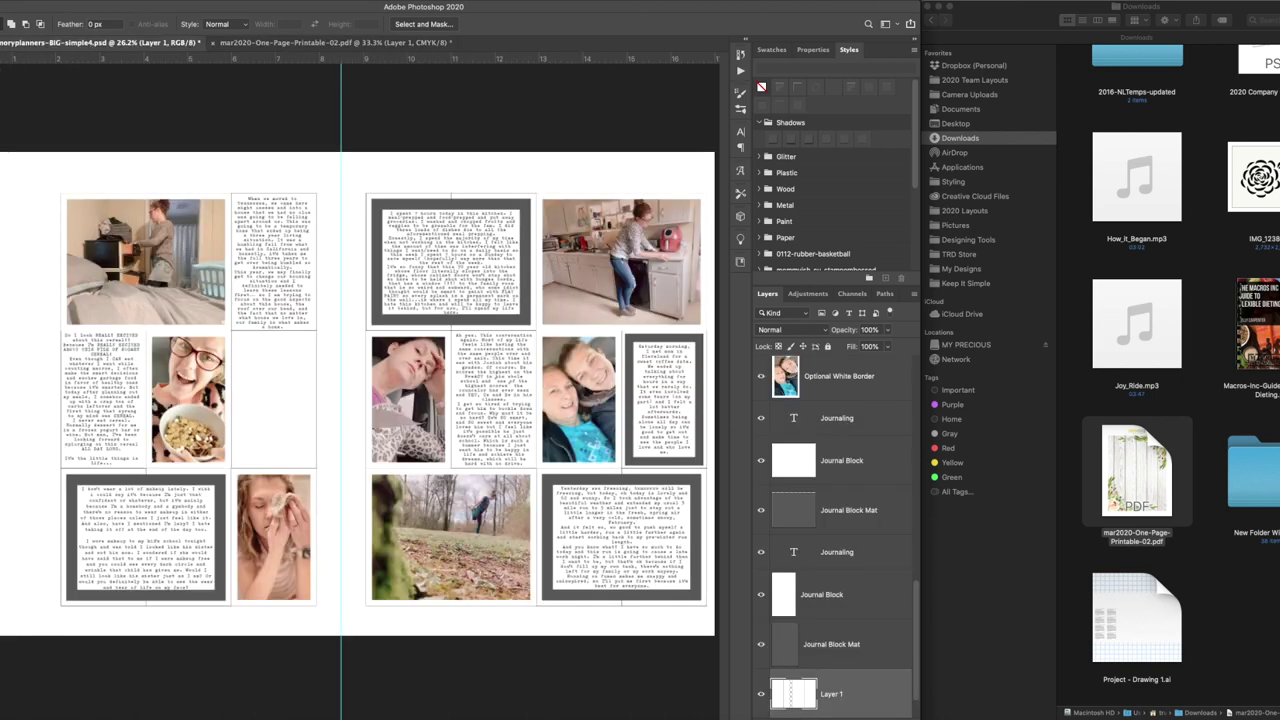
{"action": "key", "text": "v"}
{"action": "left_click_drag", "start_coordinate": [877, 667], "coordinate": [831, 693]}
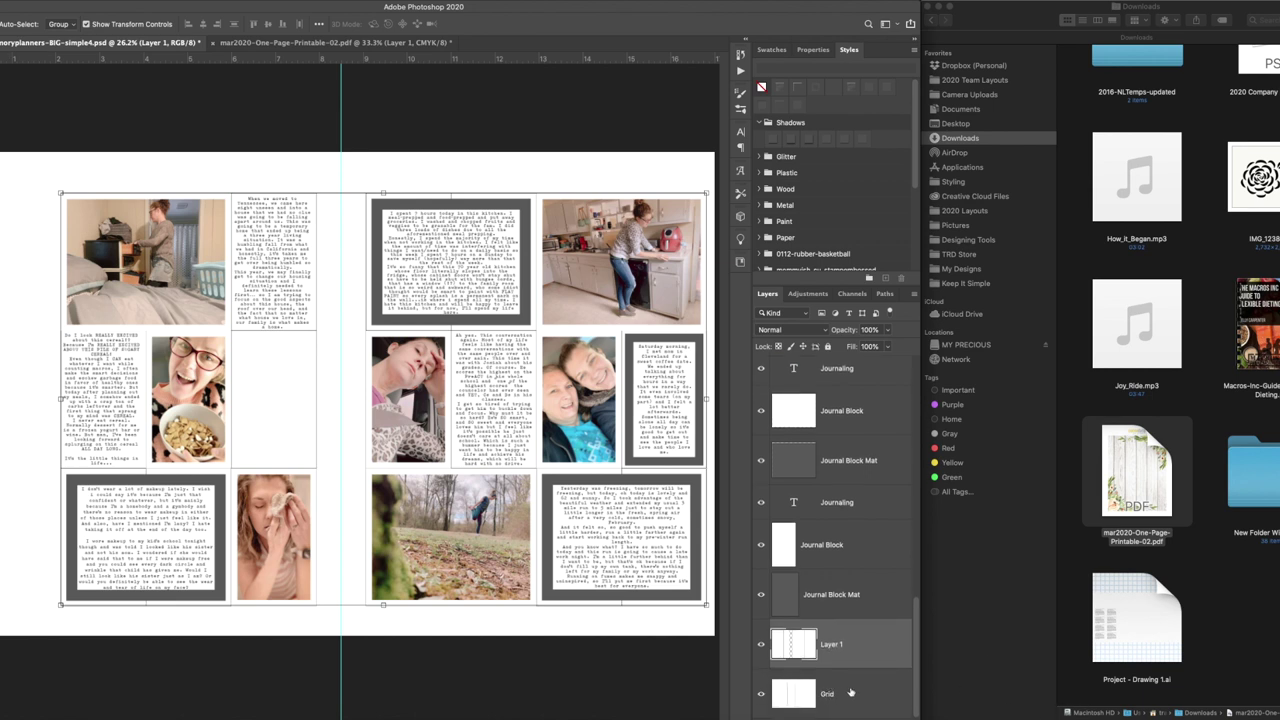
{"action": "left_click", "coordinate": [850, 692]}
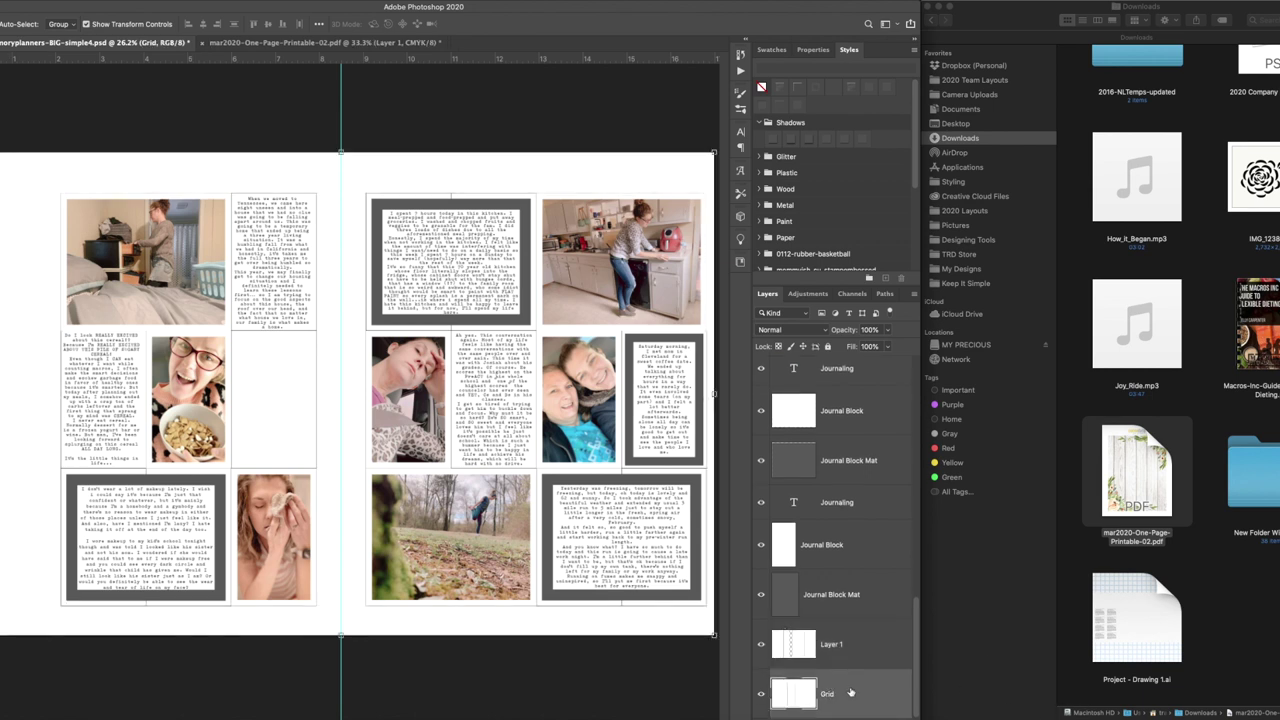
{"action": "key", "text": "super+v"}
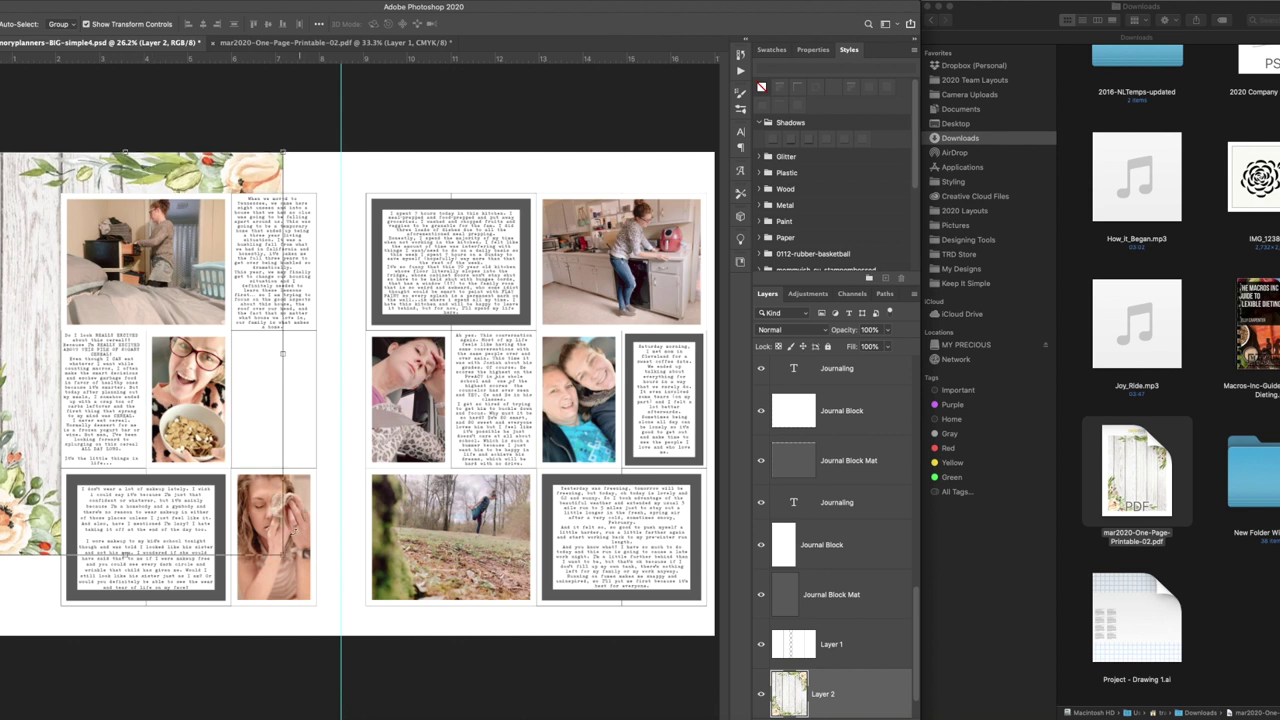
Step: Scale the pasted floral paper to about 8.8 × 11 inches so it fills the left page of the spread
{"action": "left_click_drag", "start_coordinate": [295, 577], "coordinate": [341, 640]}
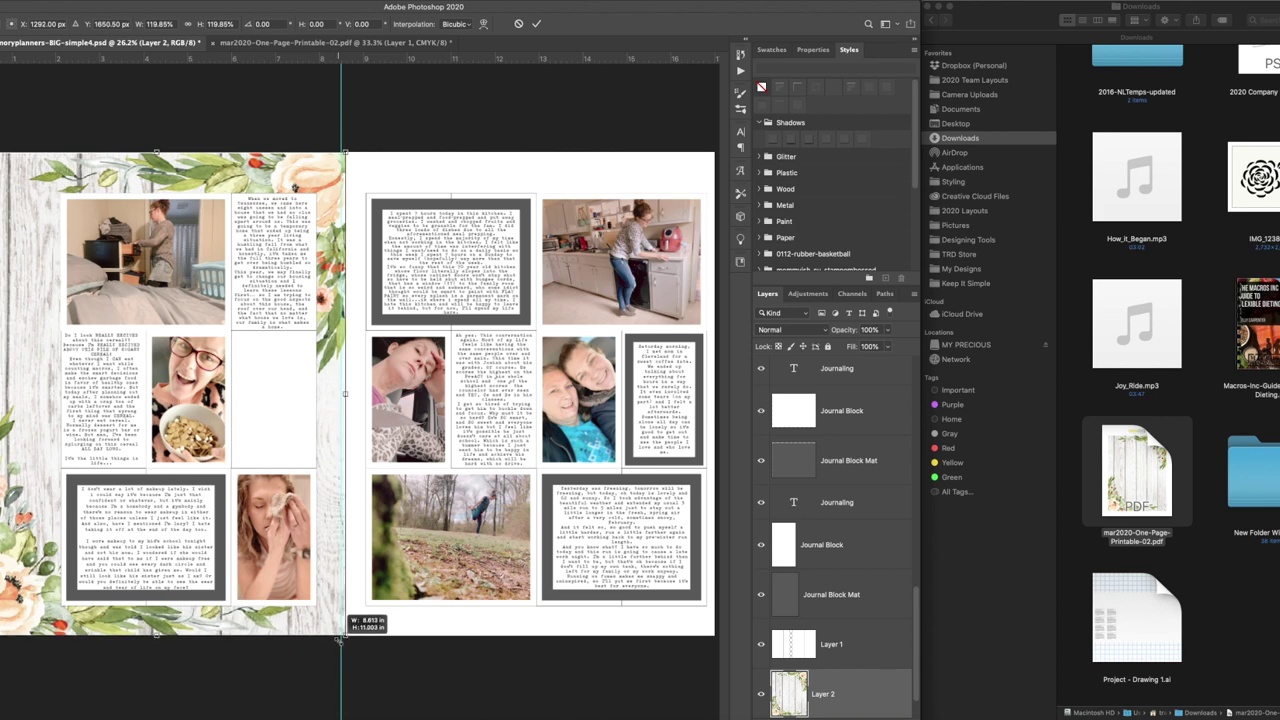
{"action": "mouse_move", "coordinate": [341, 640]}
{"action": "left_mouse_down"}
{"action": "mouse_move", "coordinate": [284, 558]}
{"action": "mouse_move", "coordinate": [343, 636]}
{"action": "left_mouse_up"}
{"action": "key", "text": "Return"}
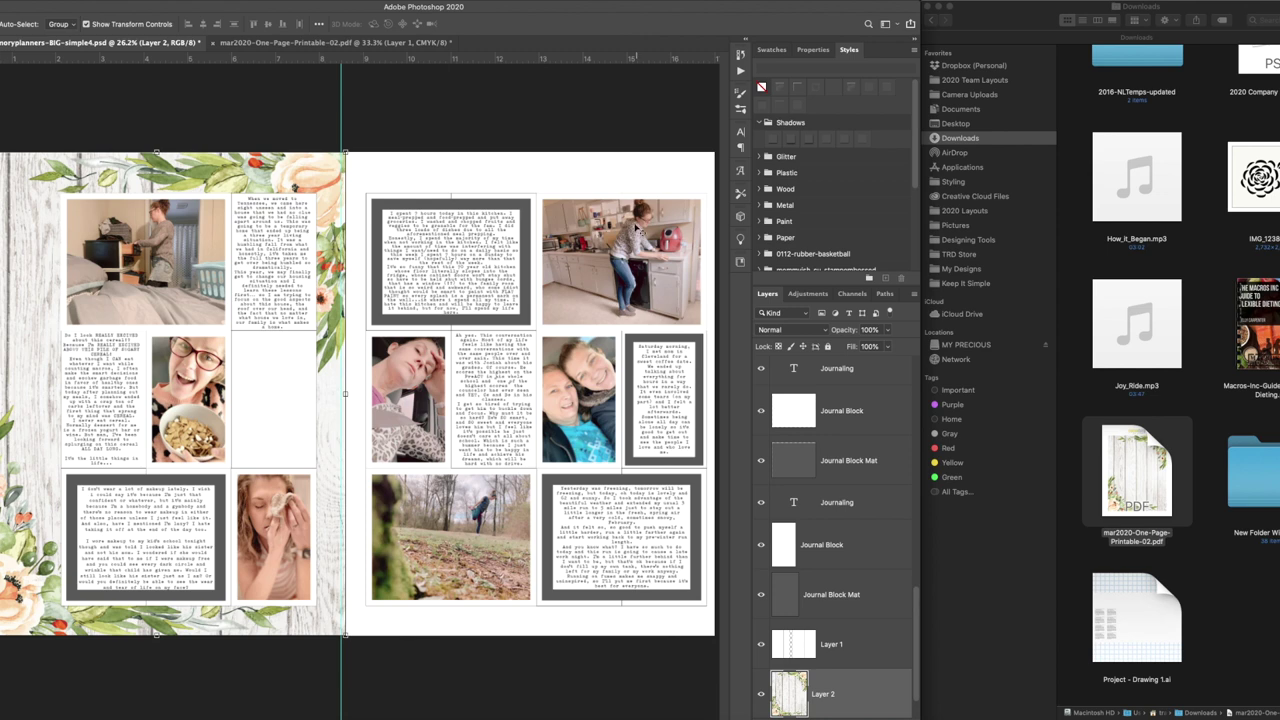
Step: Duplicate the floral paper layer and position the copy over the right page, aligned to the spread's outer edge
{"action": "key", "text": "super+j"}
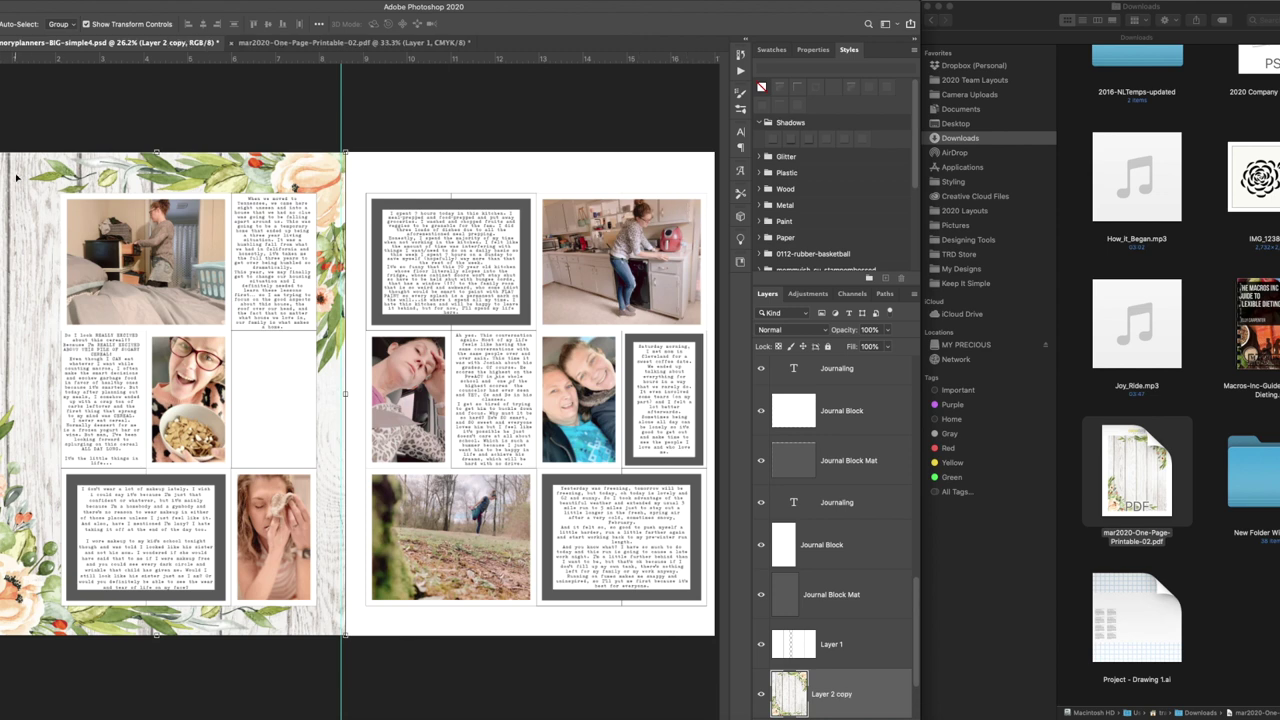
{"action": "left_click_drag", "start_coordinate": [16, 179], "coordinate": [387, 196]}
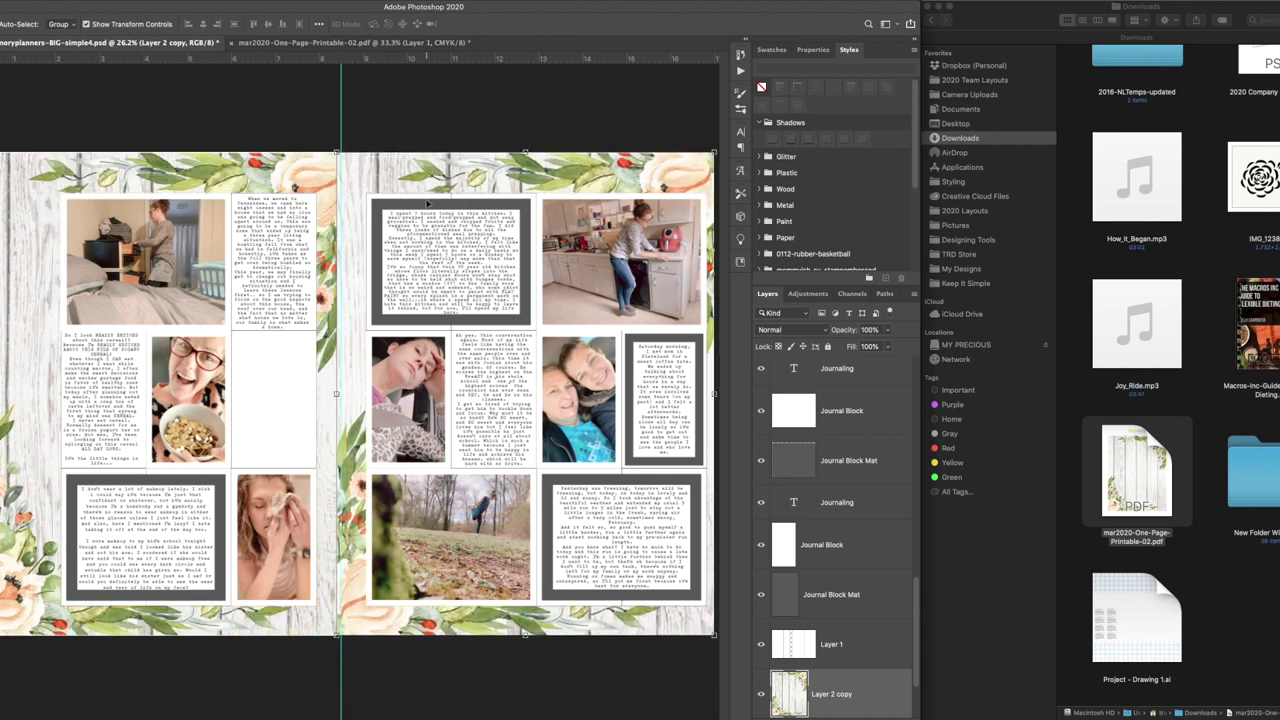
{"action": "left_click_drag", "start_coordinate": [1147, 3], "coordinate": [1147, 0]}
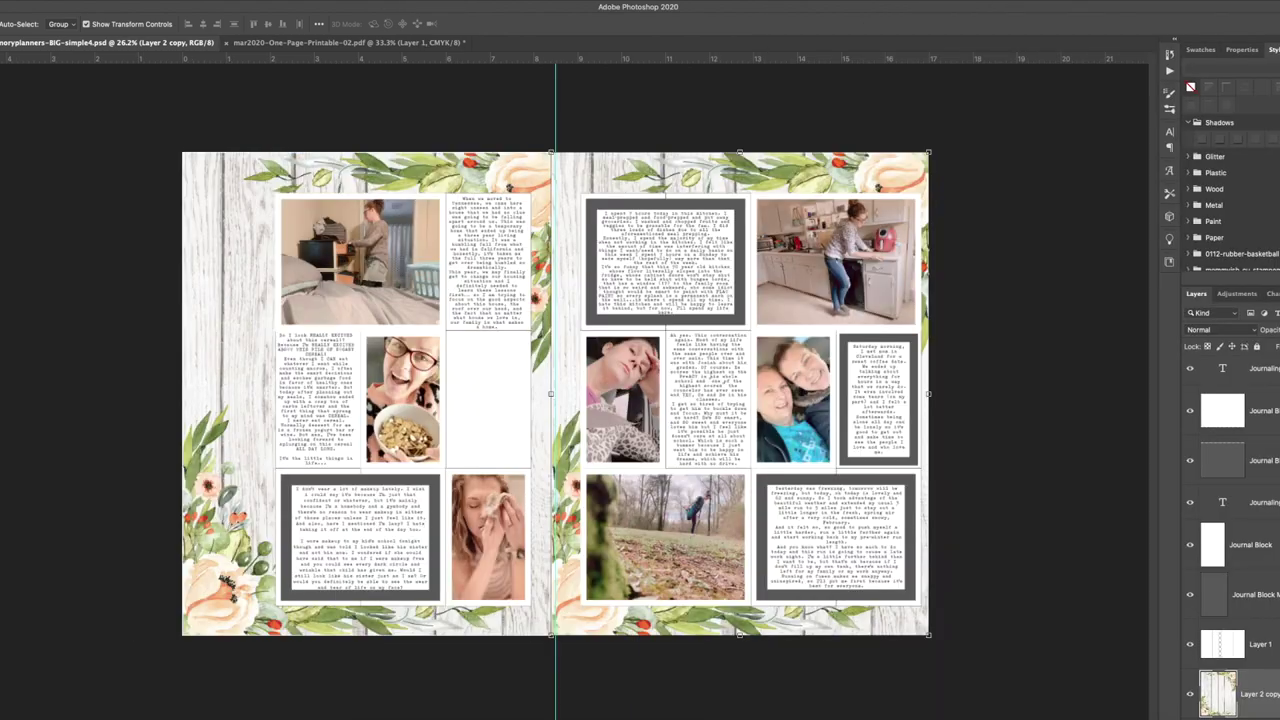
Step: Merge Layer 2 and Layer 2 copy into a single paper layer spanning both pages
{"action": "scroll", "coordinate": [553, 392], "scroll_direction": "up", "scroll_amount": 2}
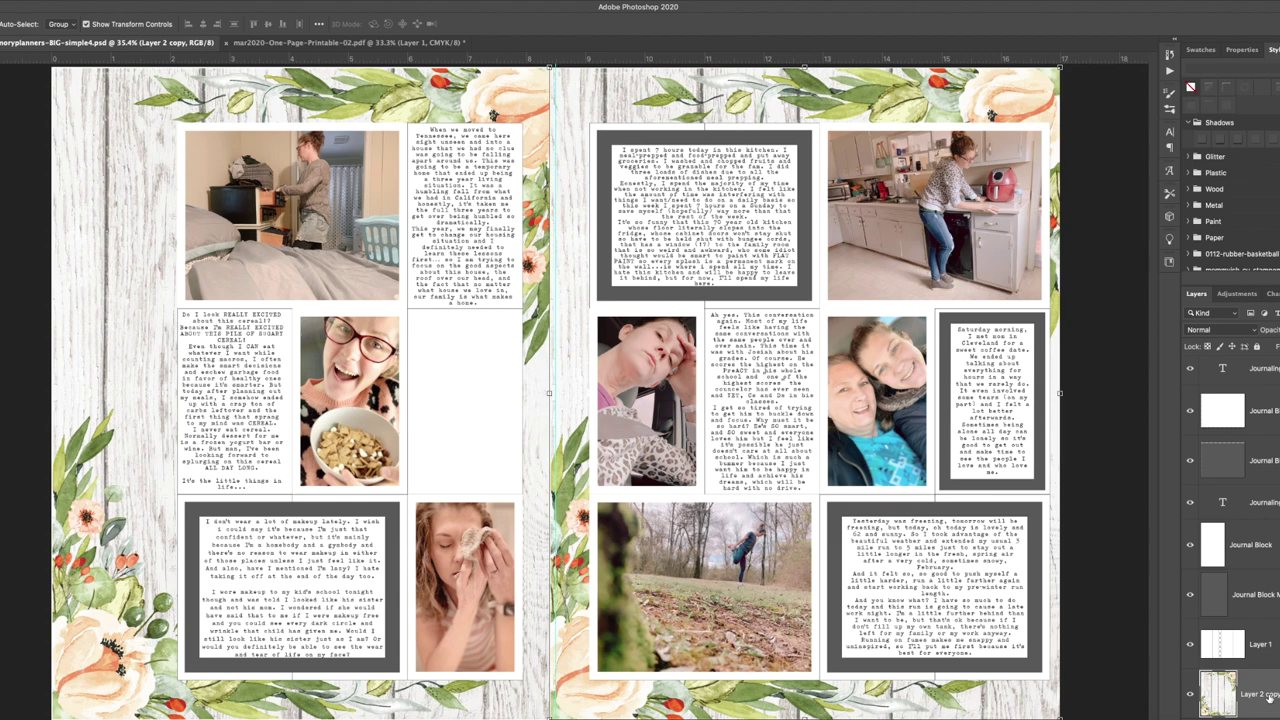
{"action": "scroll", "coordinate": [1270, 685], "scroll_direction": "down", "scroll_amount": 2}
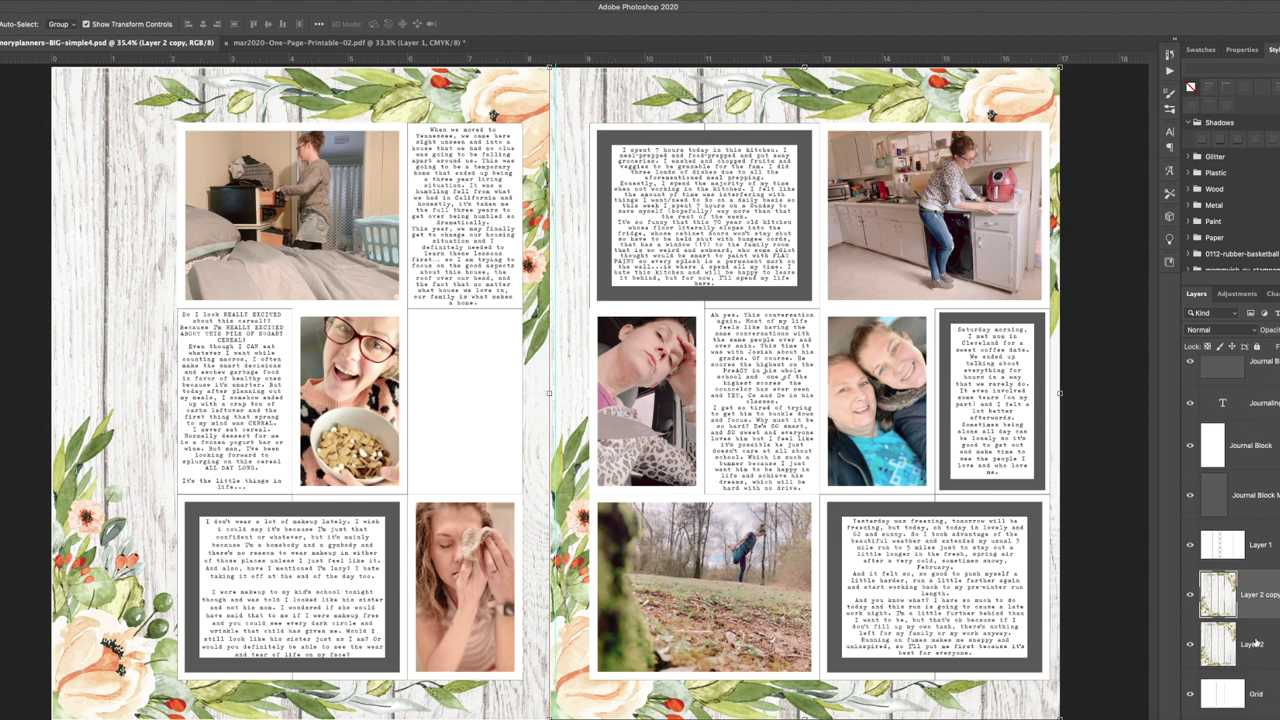
{"action": "left_click", "coordinate": [1257, 643], "text": "shift"}
{"action": "key", "text": "ctrl+e"}
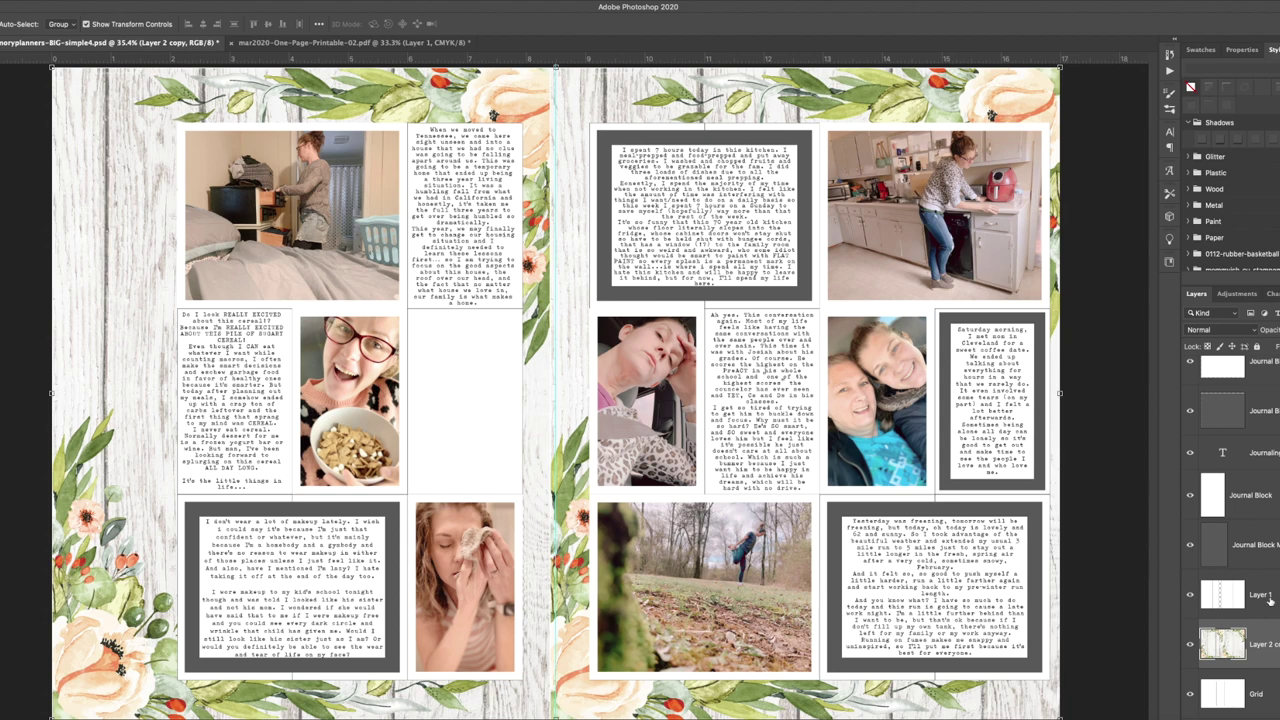
Step: Hide all photo and journaling layers and the grid copy Layer 1, leaving the merged floral paper exposed
{"action": "left_click", "coordinate": [1268, 598]}
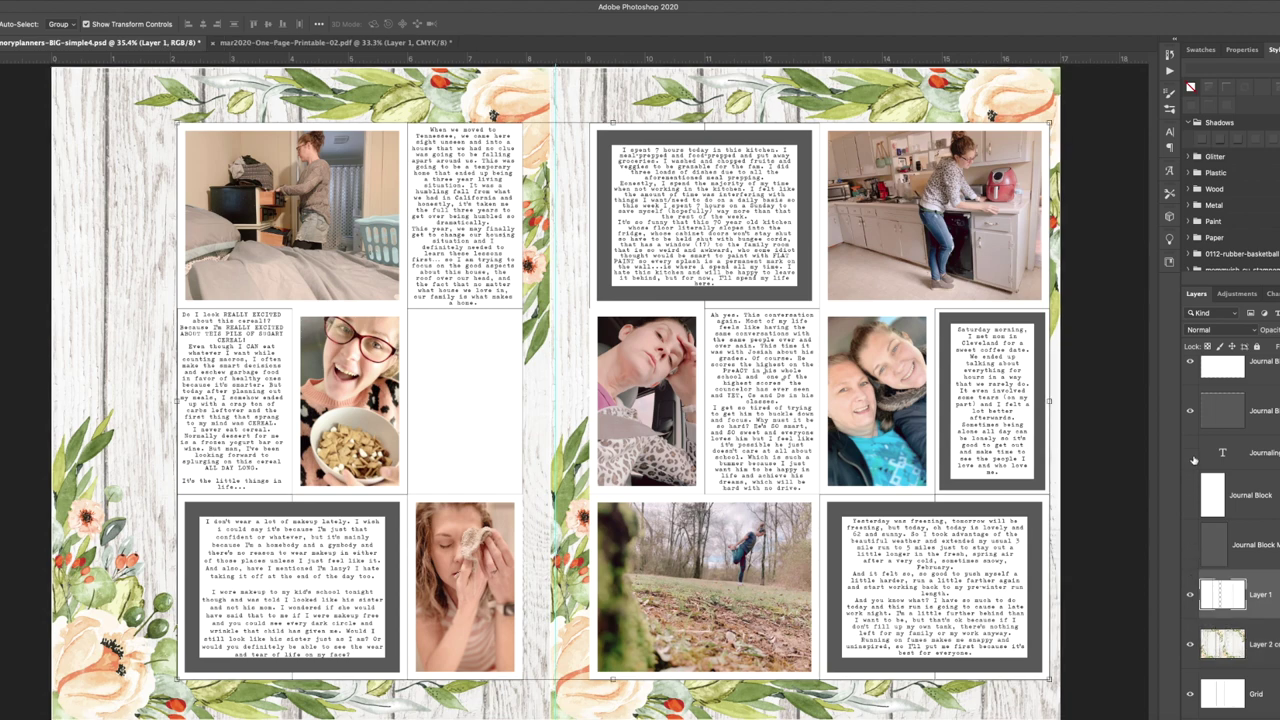
{"action": "scroll", "coordinate": [1193, 459], "scroll_direction": "up", "scroll_amount": 10}
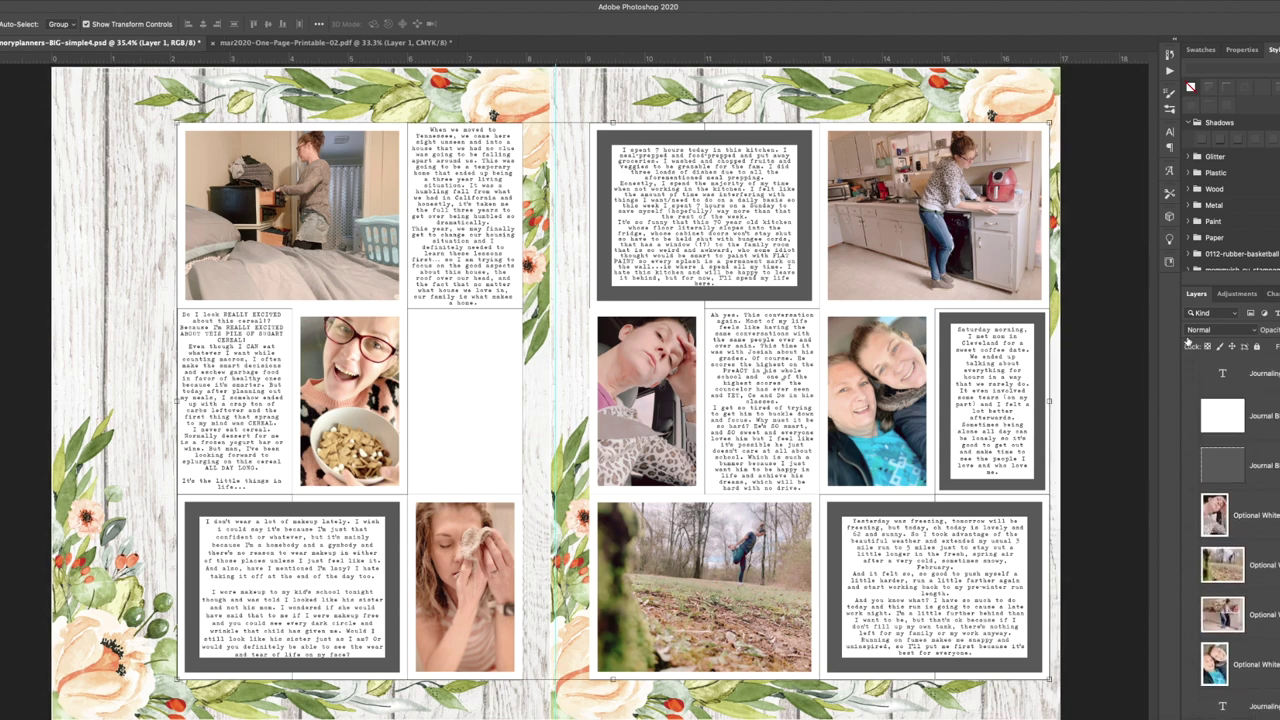
{"action": "scroll", "coordinate": [1187, 343], "scroll_direction": "up", "scroll_amount": 3}
{"action": "left_click", "coordinate": [1183, 348], "text": "alt"}
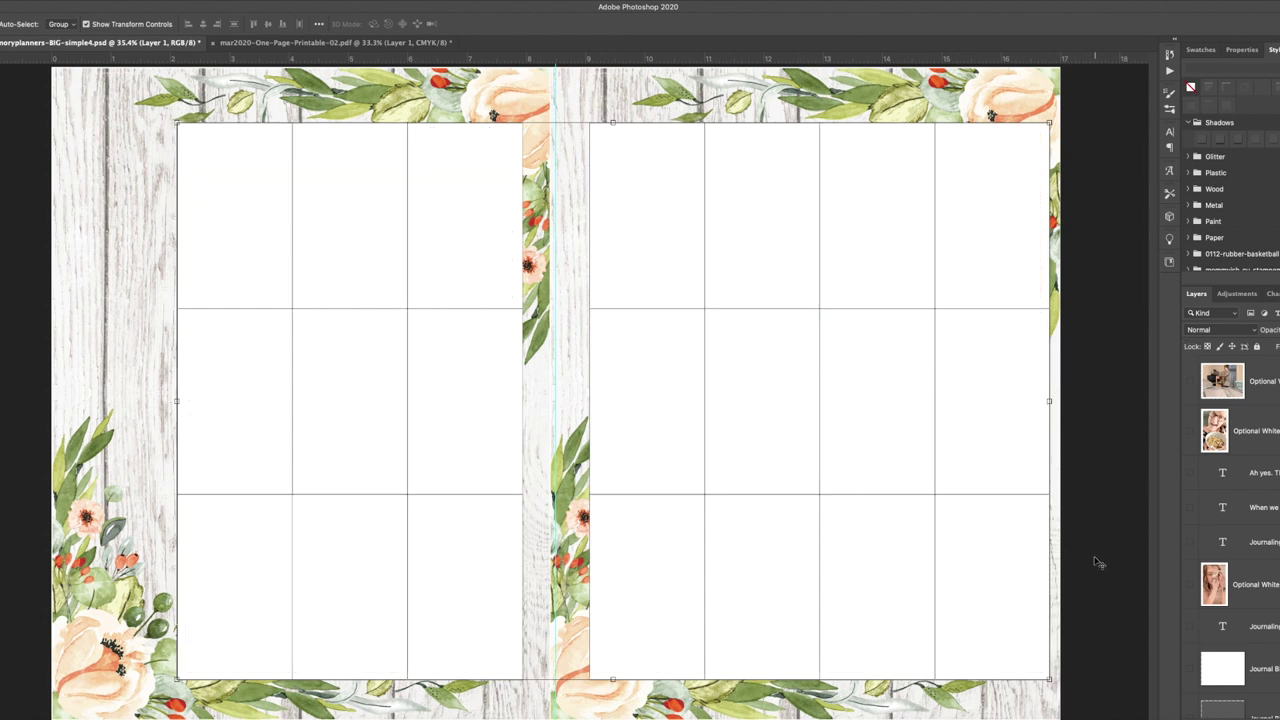
{"action": "scroll", "coordinate": [1204, 653], "scroll_direction": "down", "scroll_amount": 5}
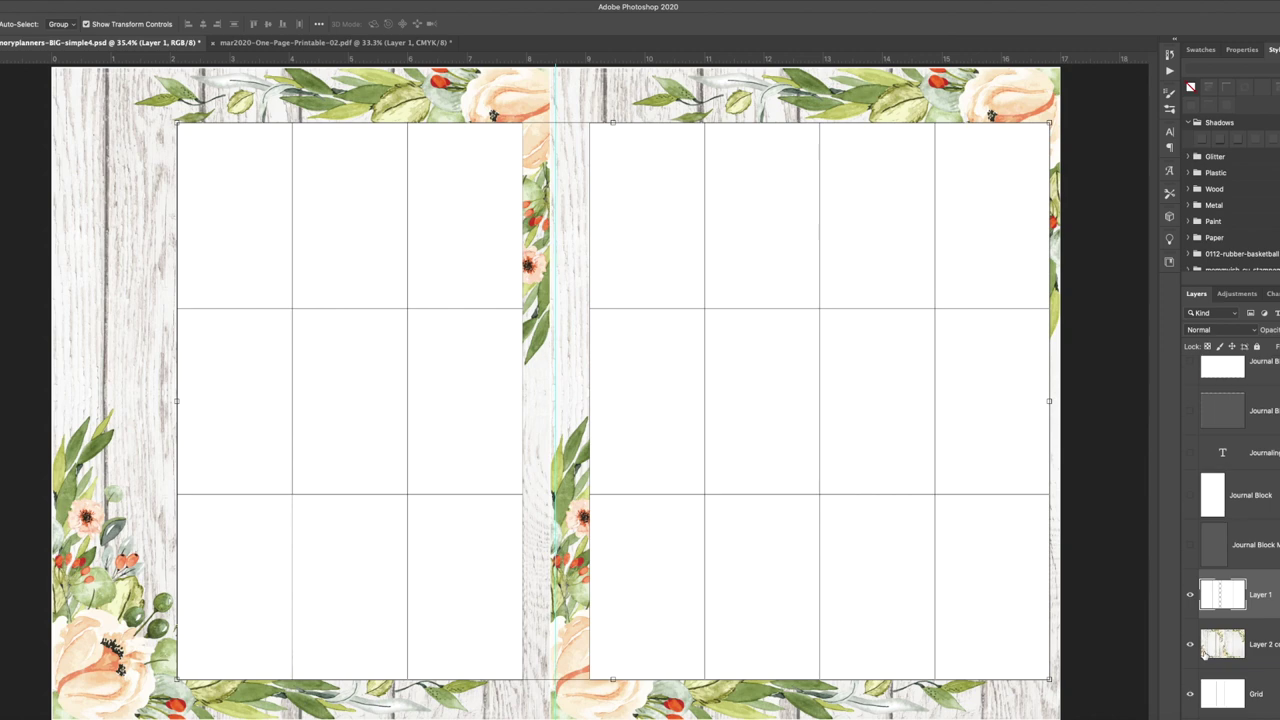
{"action": "left_click", "coordinate": [1191, 598]}
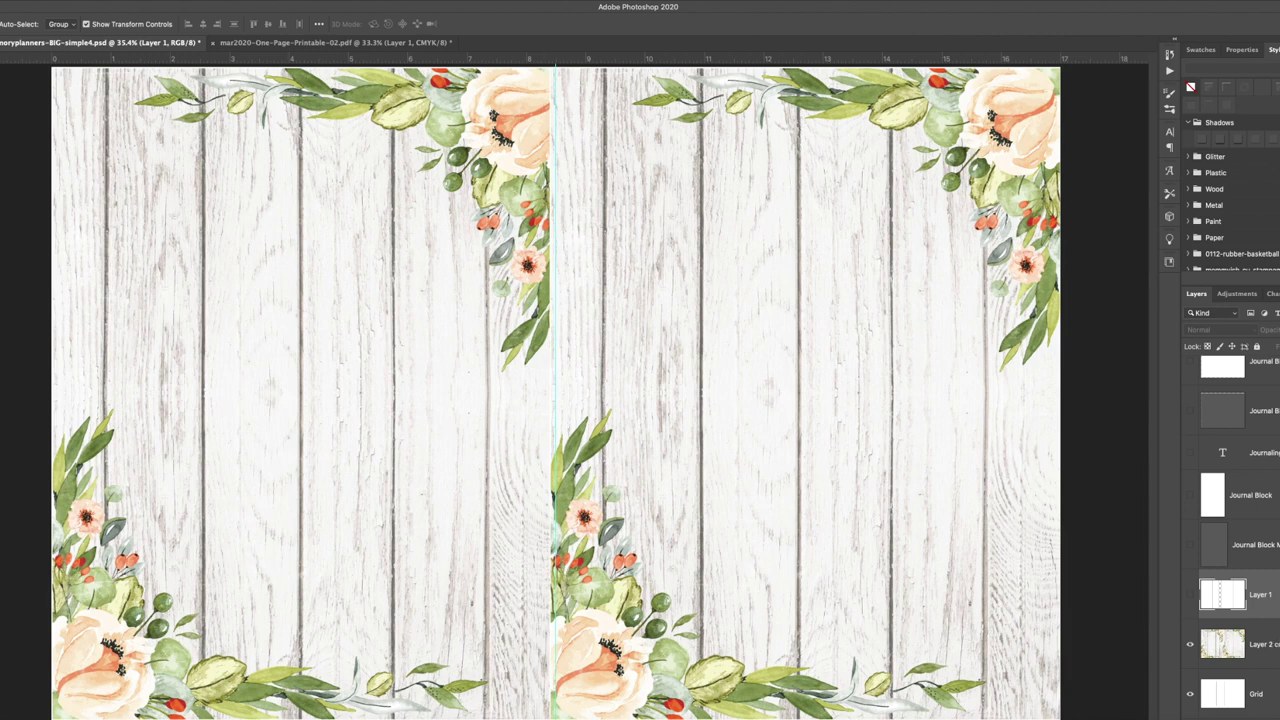
Step: Set up the Clone Stamp with a 410 px brush, adjust its hardness, and target the merged paper layer Layer 2 copy
{"action": "key", "text": "s"}
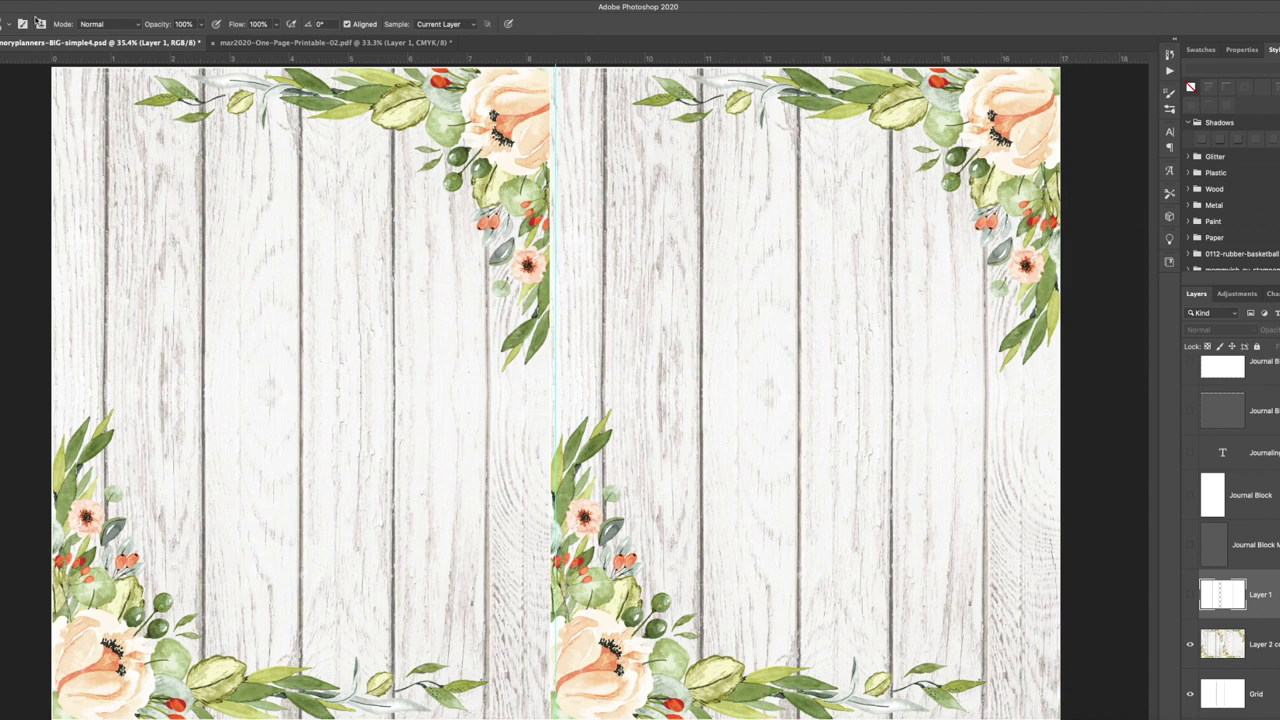
{"action": "left_click", "coordinate": [6, 25]}
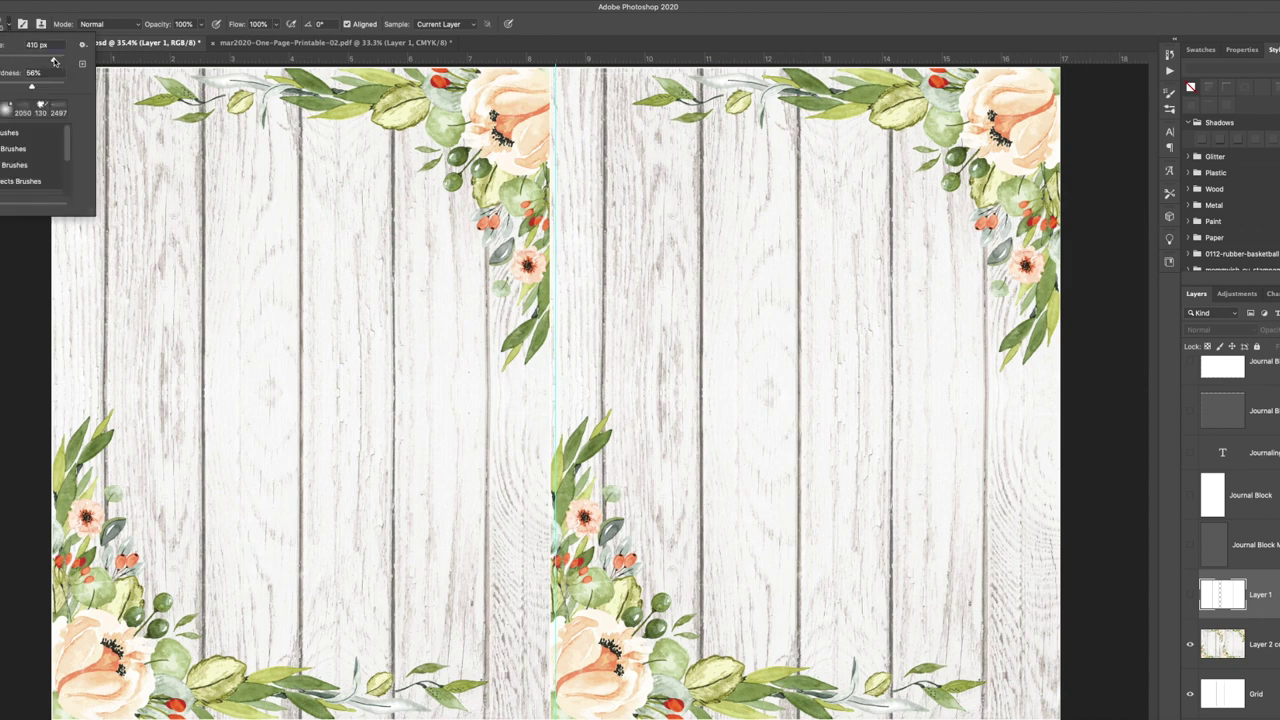
{"action": "left_click_drag", "start_coordinate": [34, 89], "coordinate": [35, 89]}
{"action": "left_click", "coordinate": [1230, 644]}
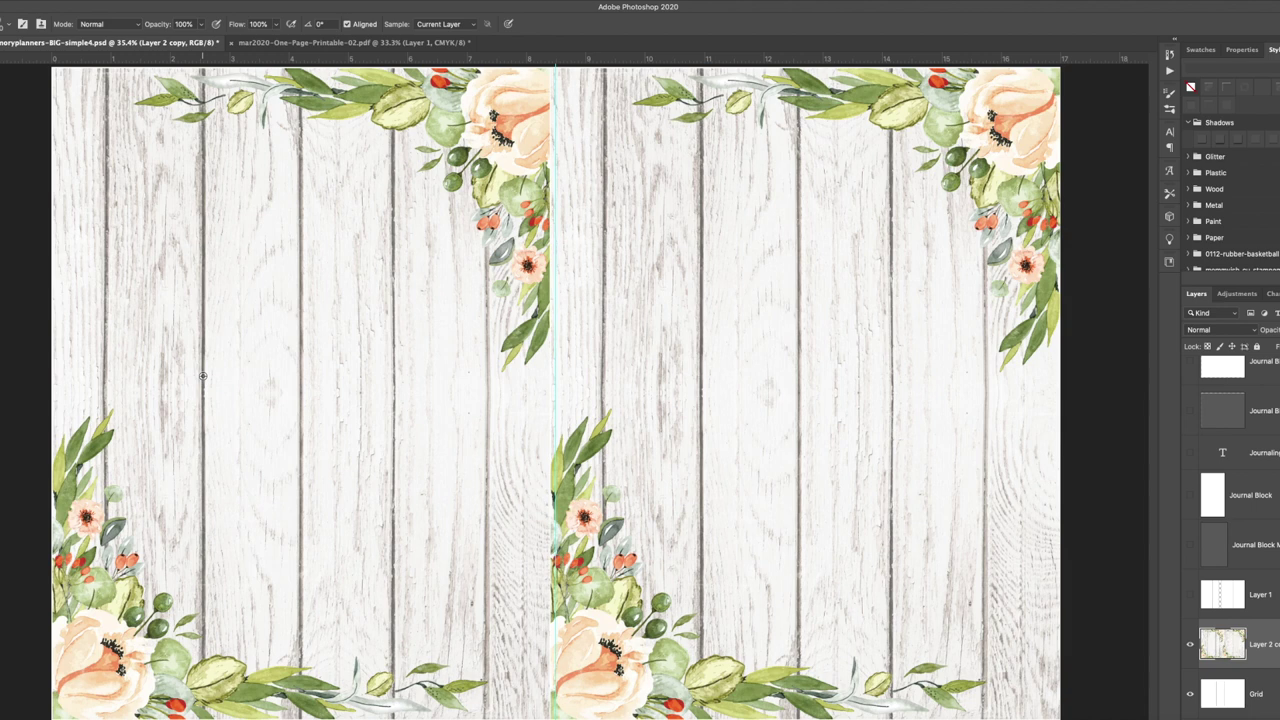
Step: Clone wood grain over the leaves and inner flowers along the top of the left page up to the corner bloom
{"action": "left_click", "coordinate": [204, 130]}
{"action": "mouse_move", "coordinate": [200, 110]}
{"action": "left_mouse_down"}
{"action": "mouse_move", "coordinate": [161, 109]}
{"action": "mouse_move", "coordinate": [339, 103]}
{"action": "mouse_move", "coordinate": [425, 110]}
{"action": "mouse_move", "coordinate": [428, 122]}
{"action": "mouse_move", "coordinate": [450, 100]}
{"action": "mouse_move", "coordinate": [417, 97]}
{"action": "mouse_move", "coordinate": [445, 94]}
{"action": "mouse_move", "coordinate": [435, 162]}
{"action": "mouse_move", "coordinate": [450, 183]}
{"action": "mouse_move", "coordinate": [473, 154]}
{"action": "mouse_move", "coordinate": [475, 175]}
{"action": "mouse_move", "coordinate": [489, 172]}
{"action": "mouse_move", "coordinate": [489, 285]}
{"action": "left_mouse_up"}
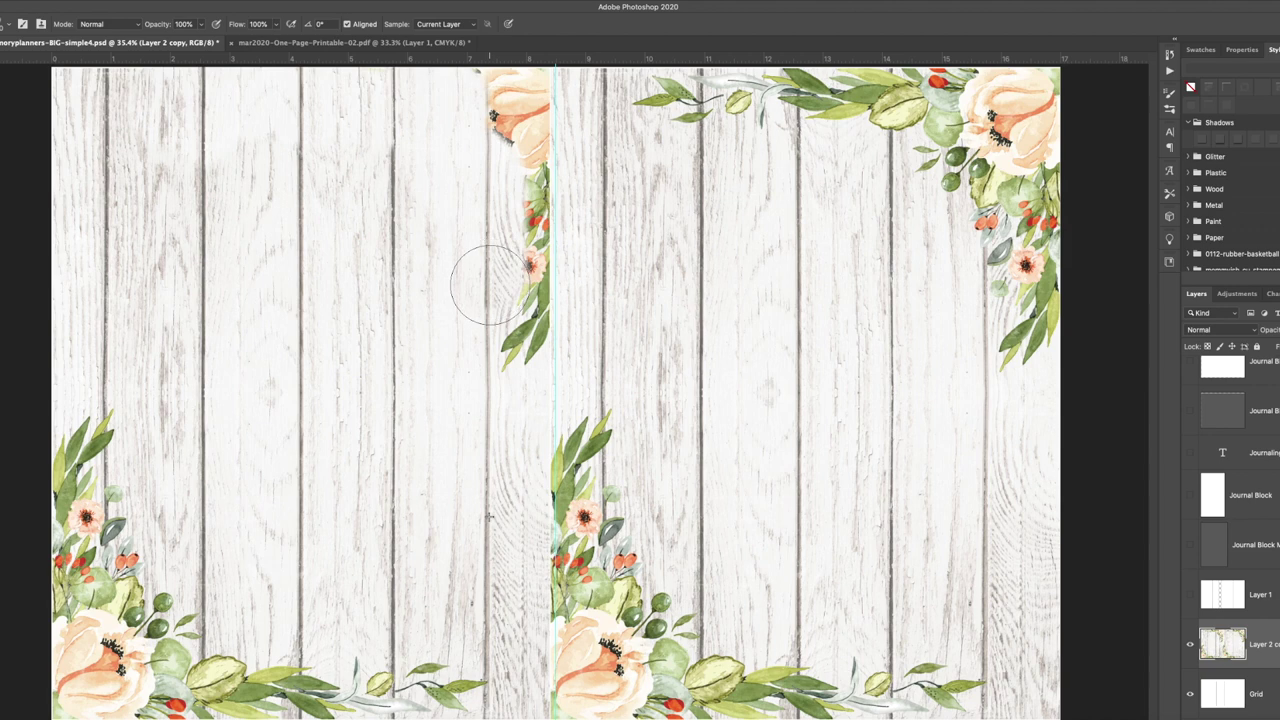
{"action": "left_click_drag", "start_coordinate": [489, 285], "coordinate": [476, 98]}
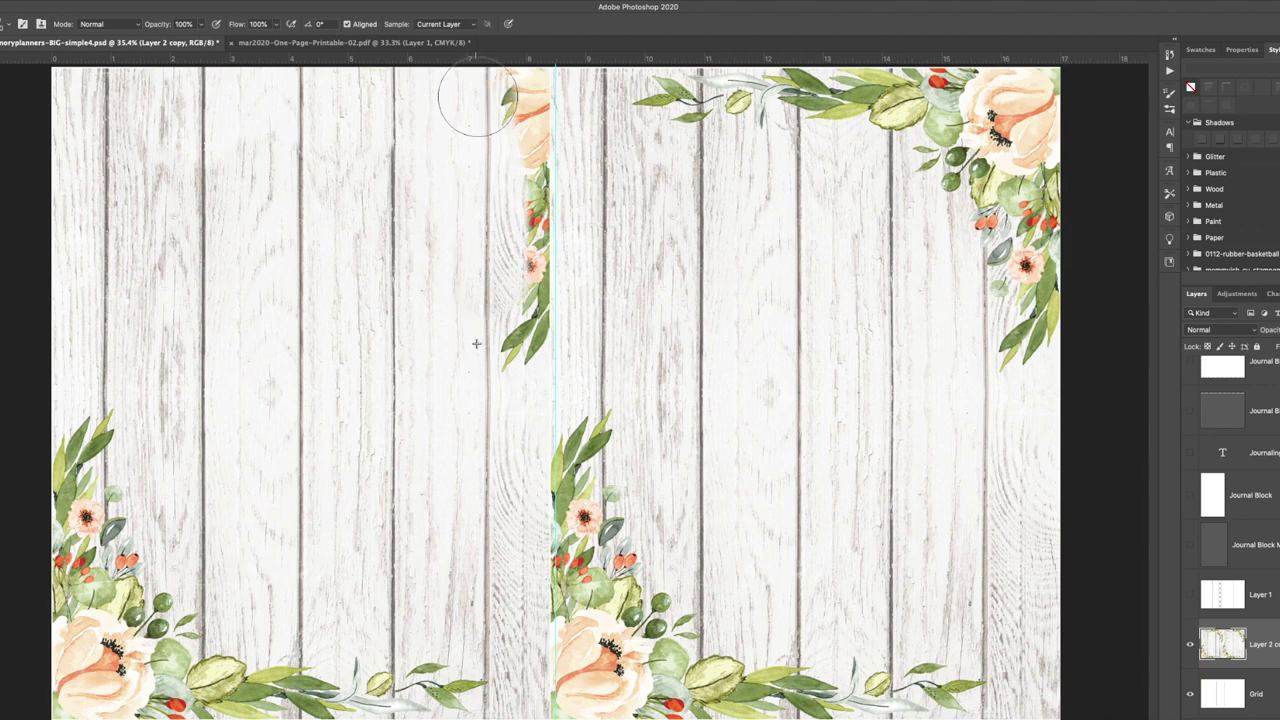
Step: Try cloning over the remaining peach flower in the left page's top corner beside the centre guide, then undo the strokes
{"action": "left_click_drag", "start_coordinate": [505, 340], "coordinate": [520, 338]}
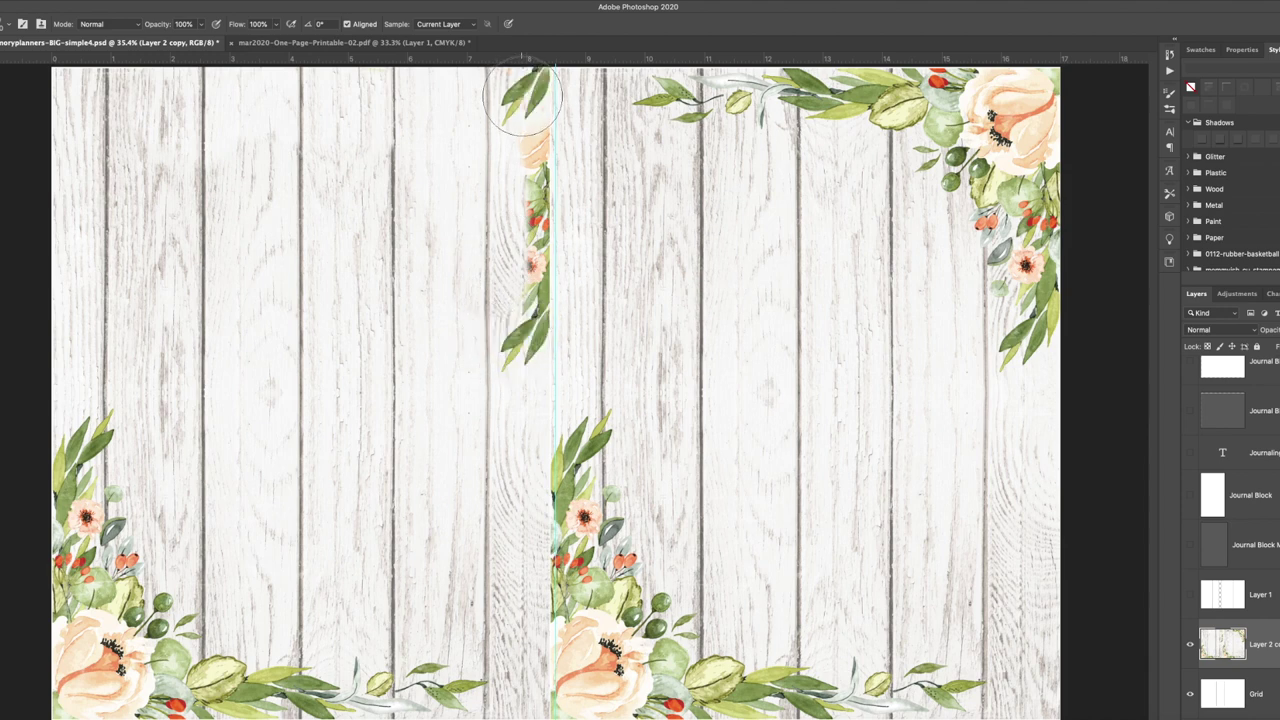
{"action": "key", "text": "ctrl+z"}
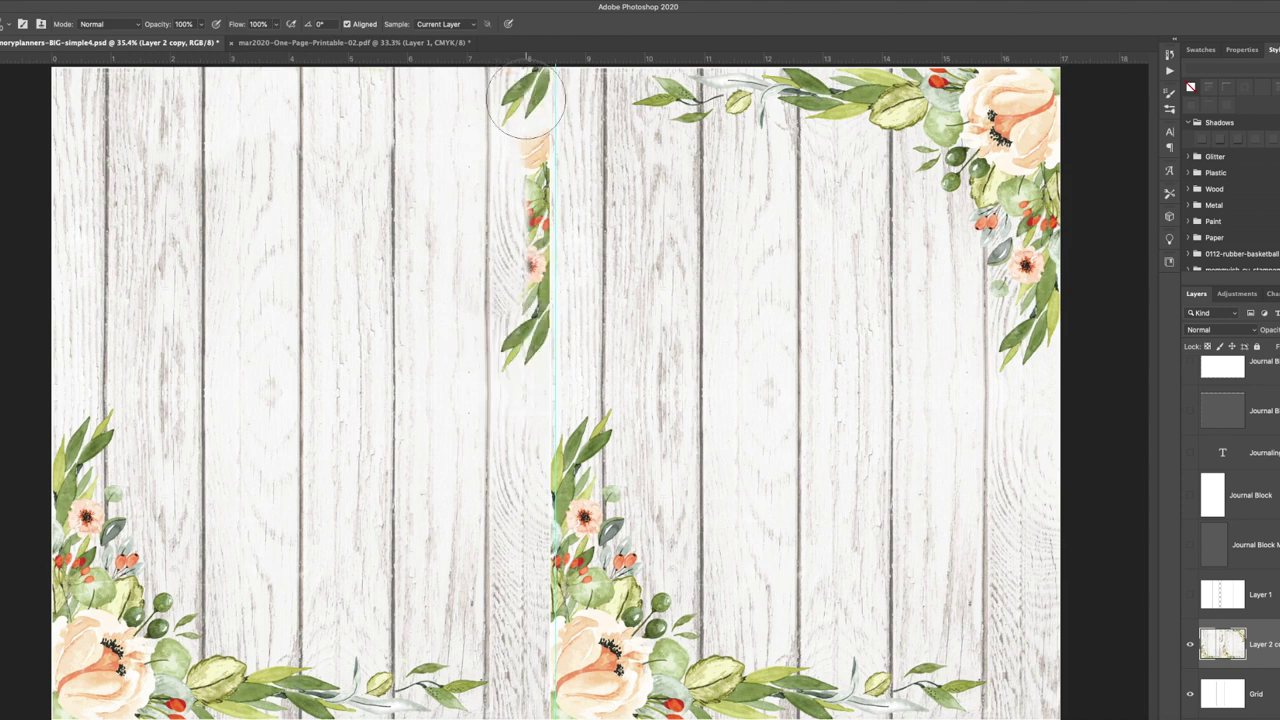
{"action": "left_click_drag", "start_coordinate": [572, 212], "coordinate": [590, 192]}
{"action": "key", "text": "ctrl+z"}
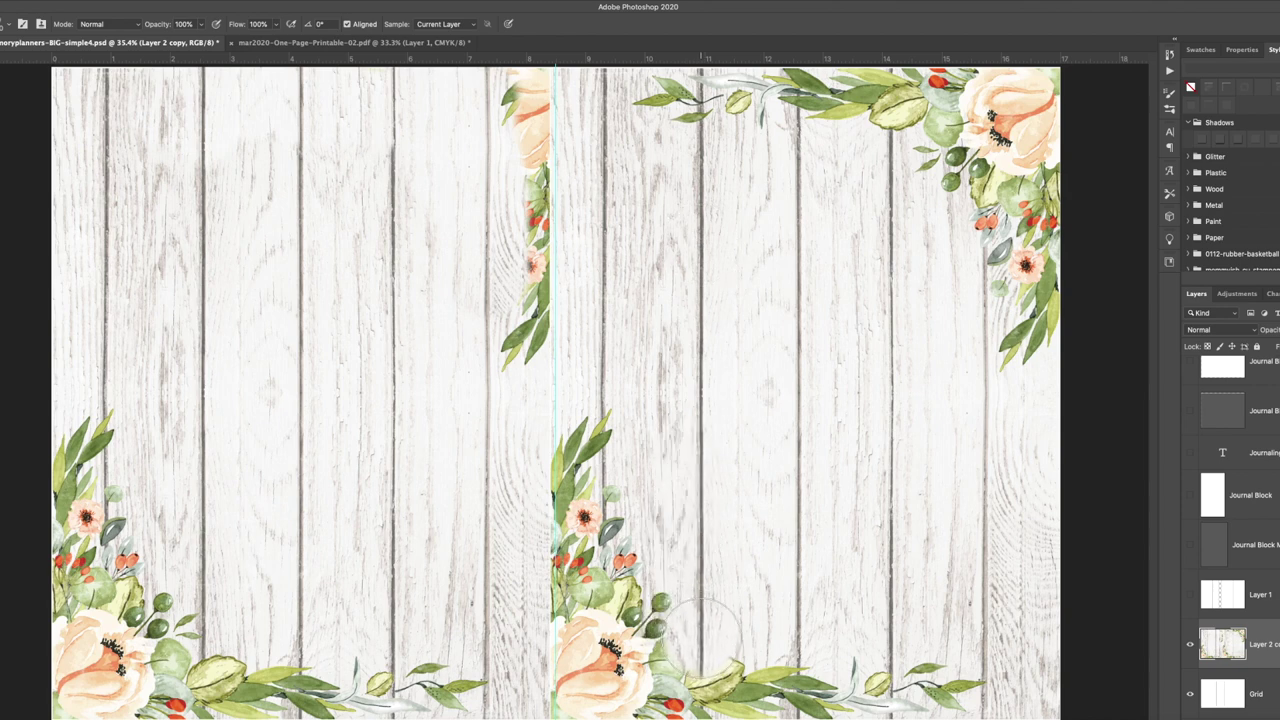
Step: Clone wood grain over the floral spray along the bottom of the right page and clean up the stray cloned leaves above it
{"action": "mouse_move", "coordinate": [705, 625]}
{"action": "left_mouse_down"}
{"action": "mouse_move", "coordinate": [822, 678]}
{"action": "mouse_move", "coordinate": [940, 670]}
{"action": "left_mouse_up"}
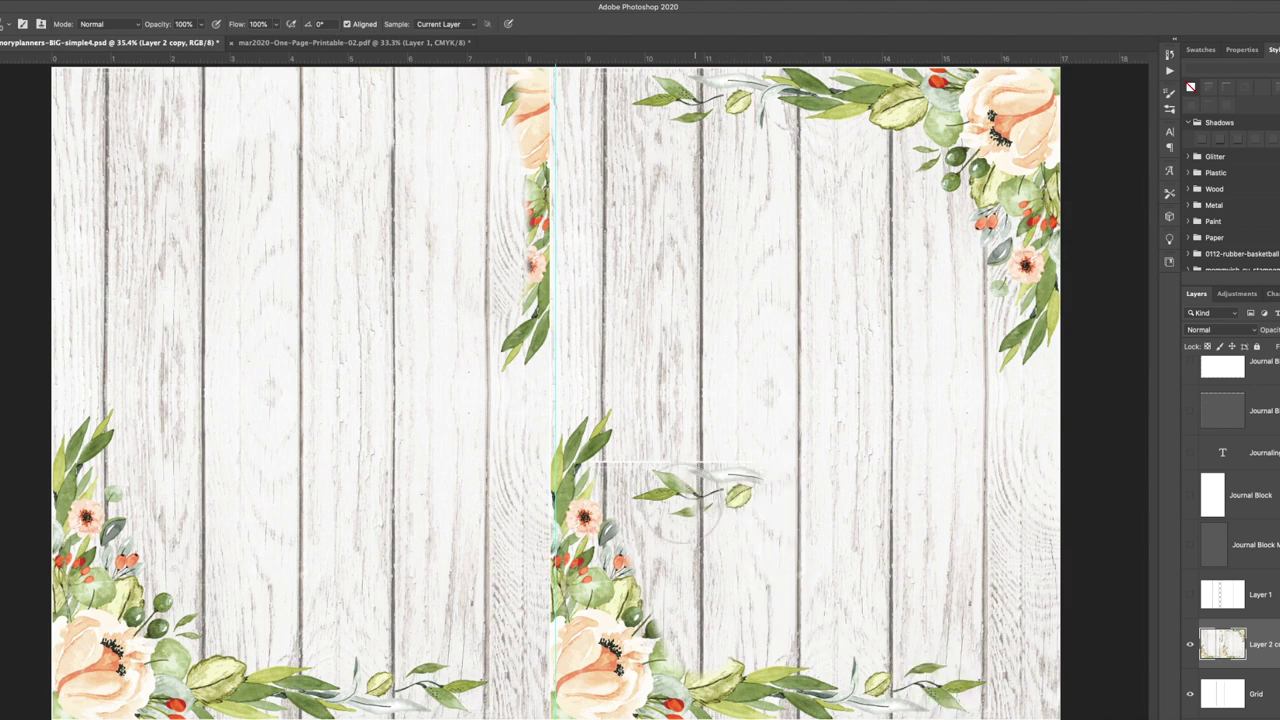
{"action": "key", "text": "ctrl+z"}
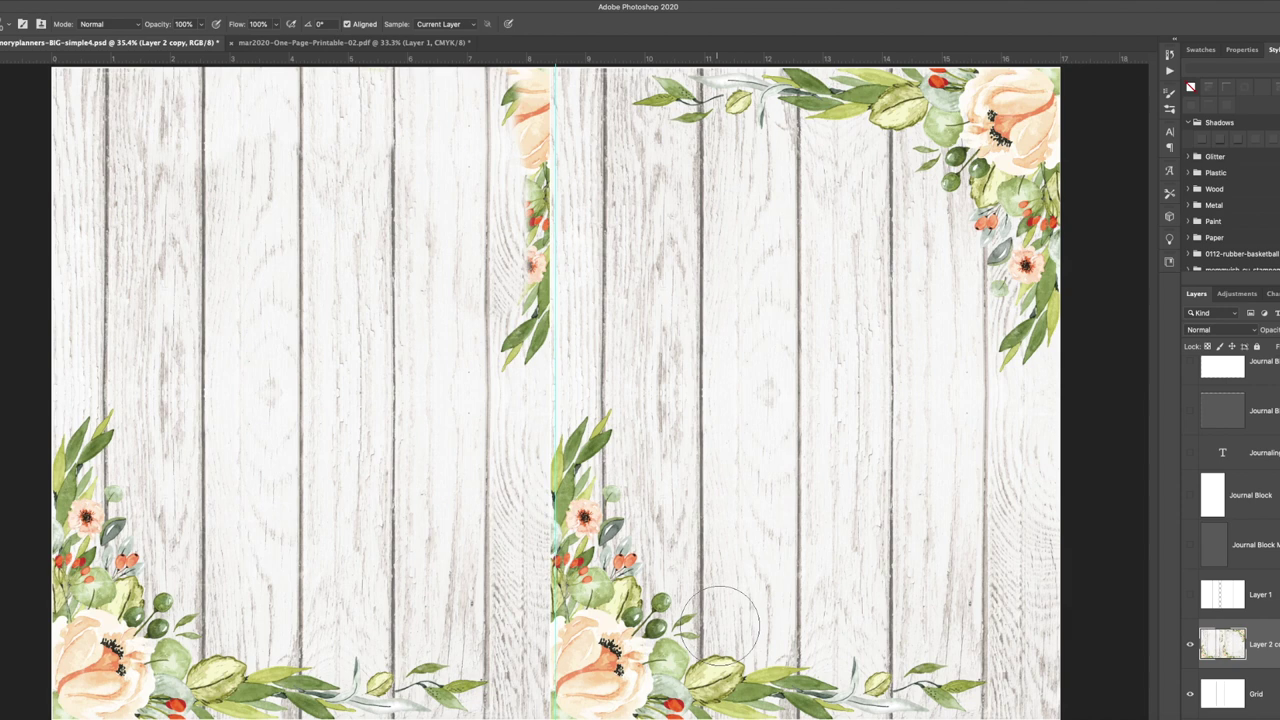
{"action": "mouse_move", "coordinate": [705, 650]}
{"action": "left_mouse_down"}
{"action": "mouse_move", "coordinate": [750, 672]}
{"action": "mouse_move", "coordinate": [955, 690]}
{"action": "mouse_move", "coordinate": [665, 695]}
{"action": "mouse_move", "coordinate": [640, 605]}
{"action": "mouse_move", "coordinate": [595, 682]}
{"action": "mouse_move", "coordinate": [657, 470]}
{"action": "mouse_move", "coordinate": [678, 487]}
{"action": "mouse_move", "coordinate": [677, 466]}
{"action": "mouse_move", "coordinate": [686, 506]}
{"action": "mouse_move", "coordinate": [669, 466]}
{"action": "left_mouse_up"}
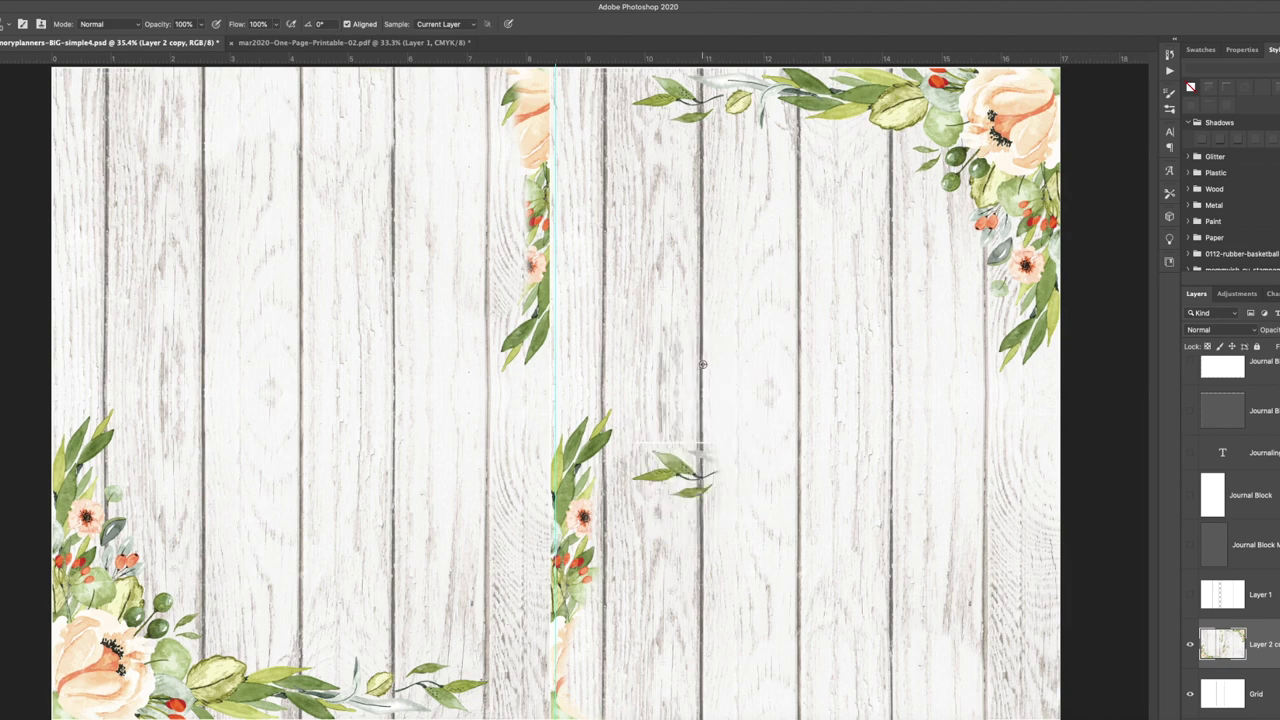
{"action": "mouse_move", "coordinate": [686, 470]}
{"action": "left_mouse_down"}
{"action": "mouse_move", "coordinate": [700, 457]}
{"action": "mouse_move", "coordinate": [702, 472]}
{"action": "left_mouse_up"}
Step: Toggle the visibility of the grid copy and the paper layer to check how much of the florals shows around the grid
{"action": "left_click", "coordinate": [1190, 594]}
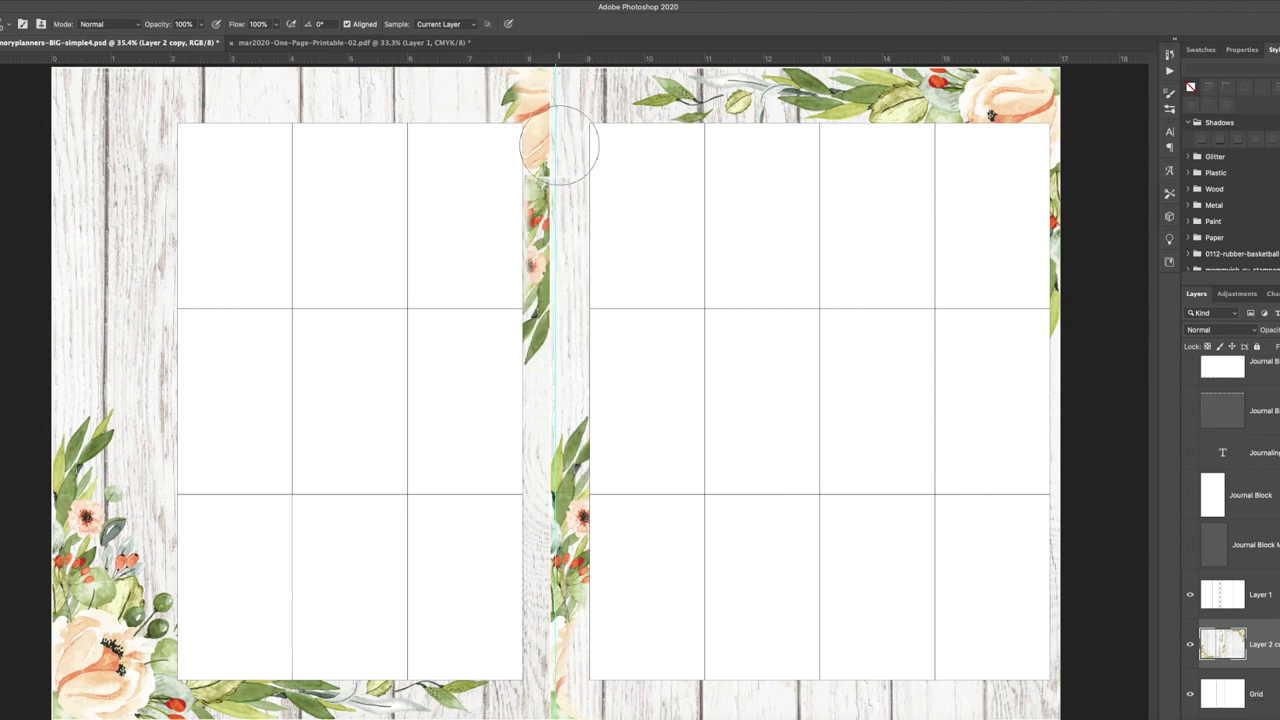
{"action": "left_click", "coordinate": [1190, 646]}
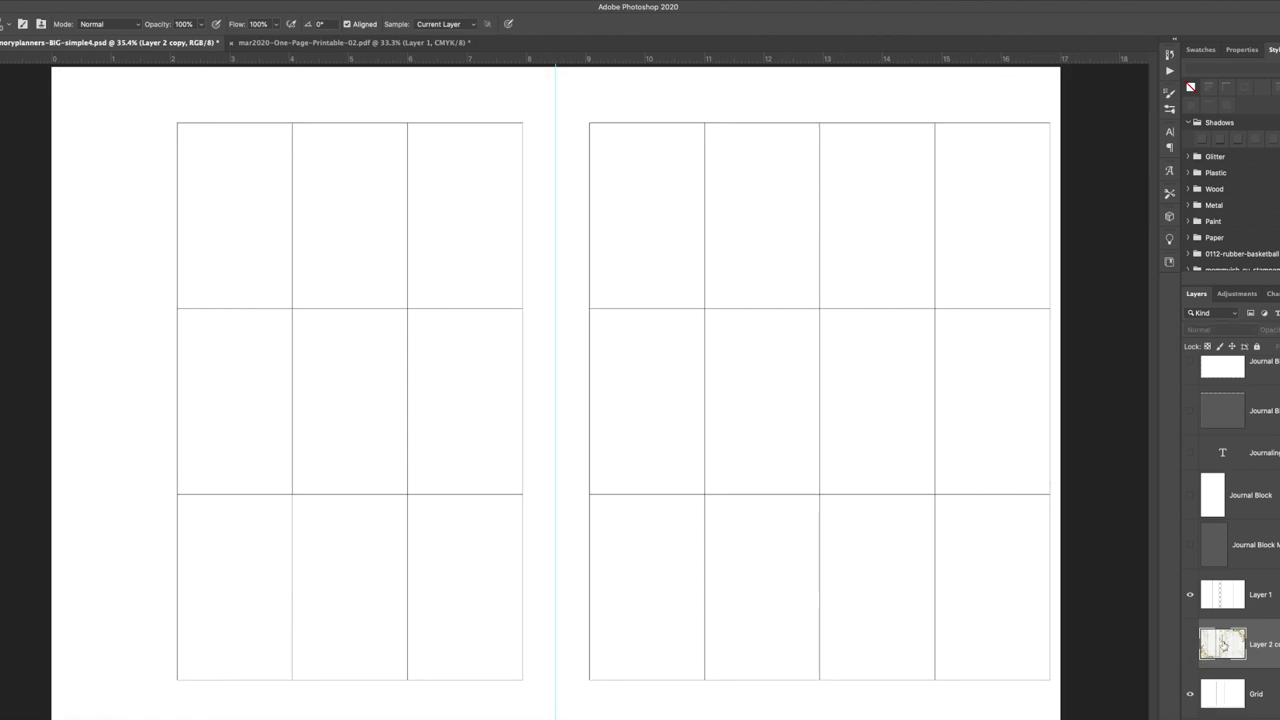
{"action": "left_click", "coordinate": [1190, 645]}
{"action": "left_click", "coordinate": [1190, 595]}
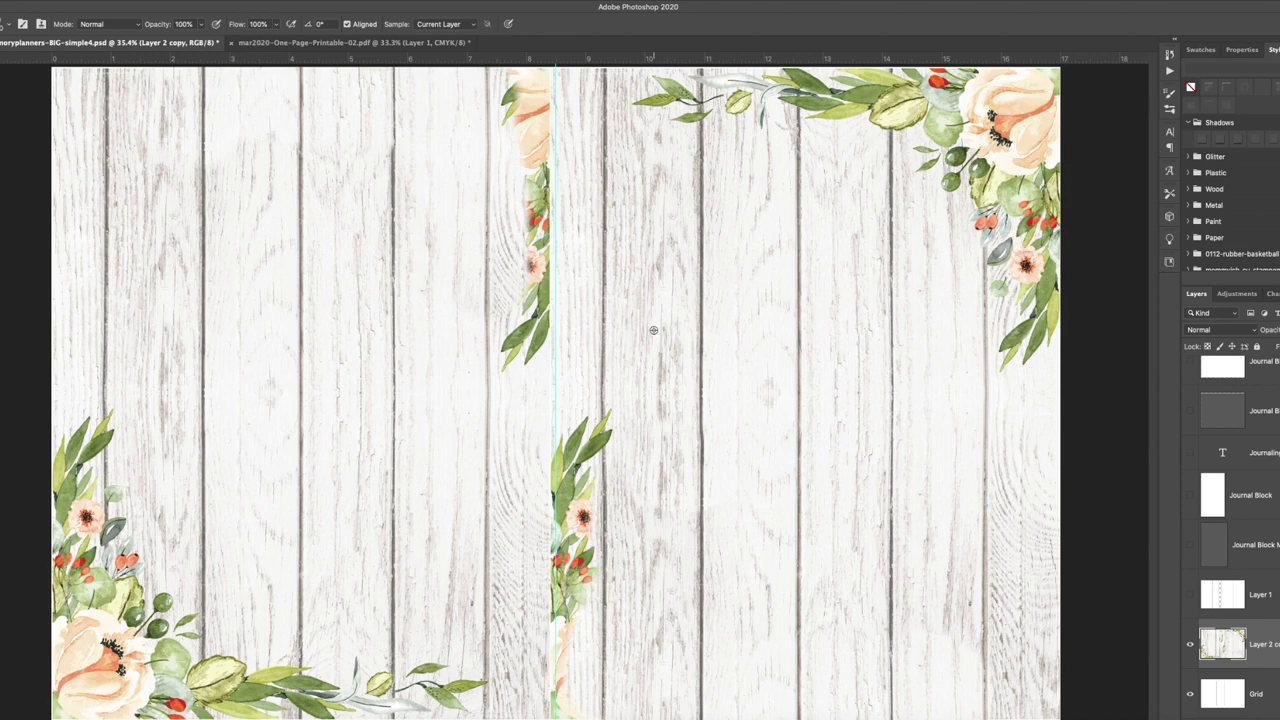
Step: Try cloning wood grain over the gutter flowers with the grid copy shown, then undo the stroke and hide the grid copy again
{"action": "left_click", "coordinate": [1190, 595]}
{"action": "mouse_move", "coordinate": [525, 348]}
{"action": "left_mouse_down"}
{"action": "mouse_move", "coordinate": [540, 263]}
{"action": "mouse_move", "coordinate": [548, 284]}
{"action": "left_mouse_up"}
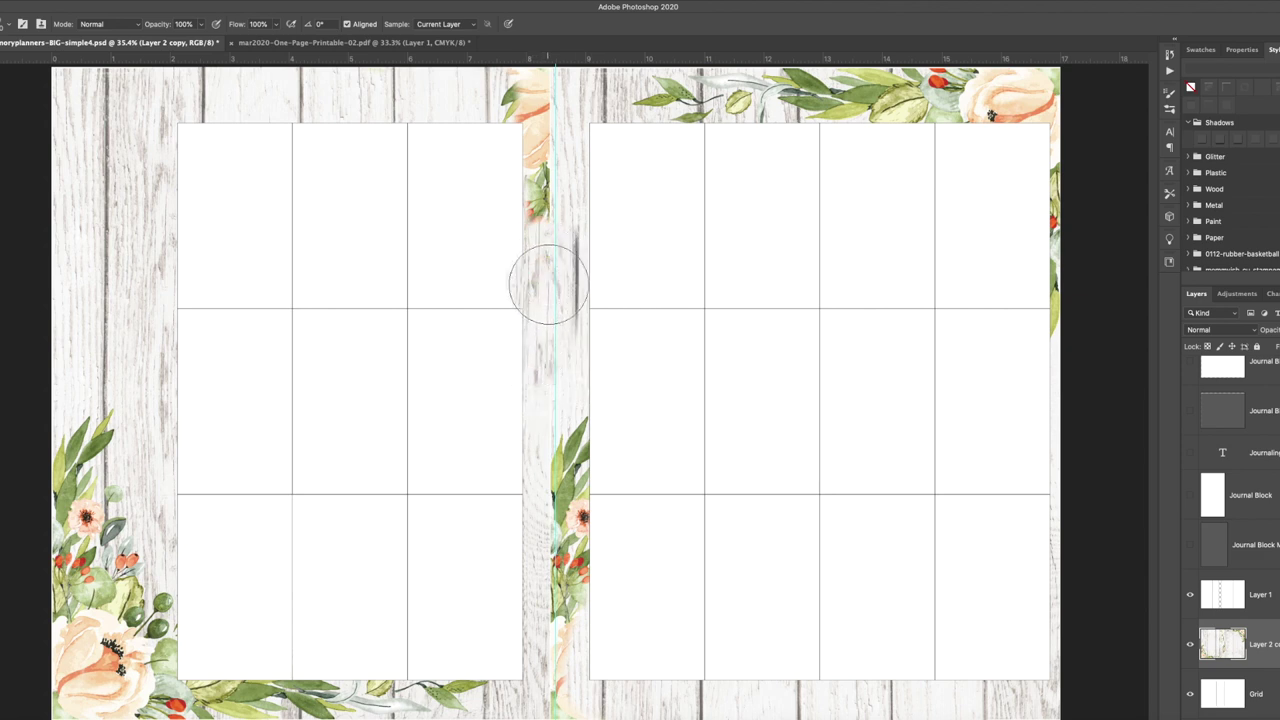
{"action": "key", "text": "ctrl+z"}
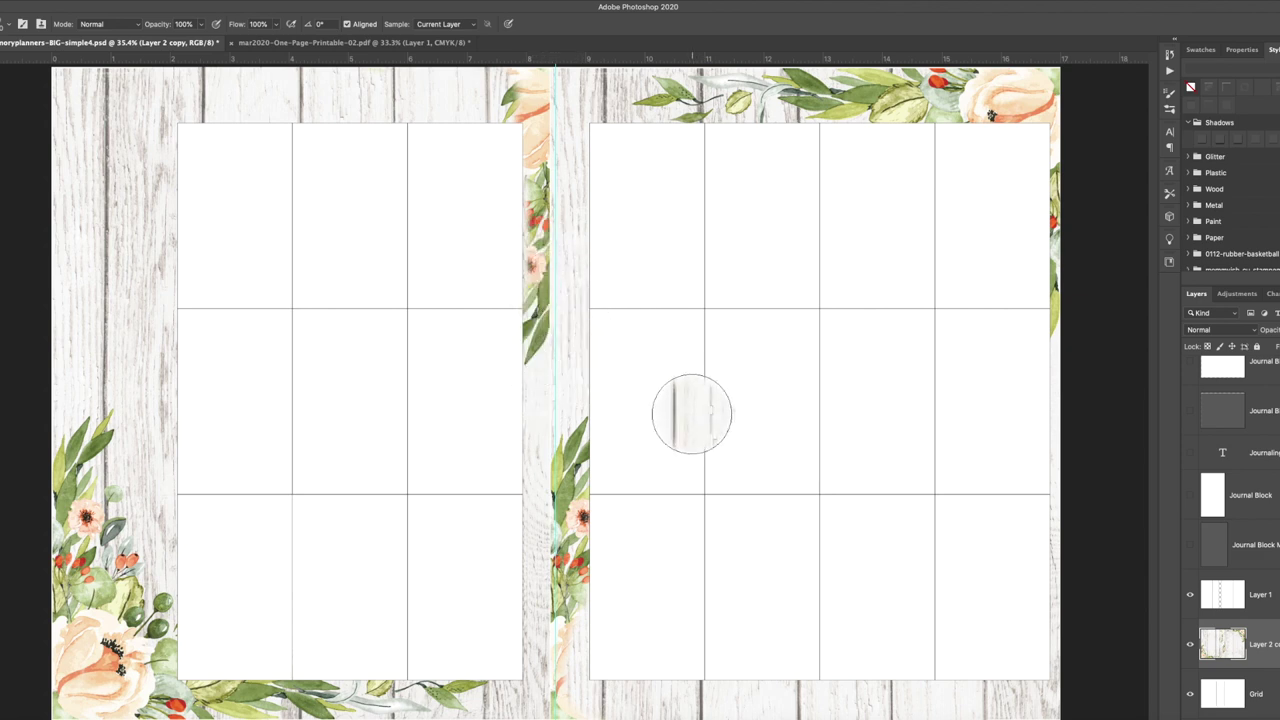
{"action": "left_click", "coordinate": [1191, 595]}
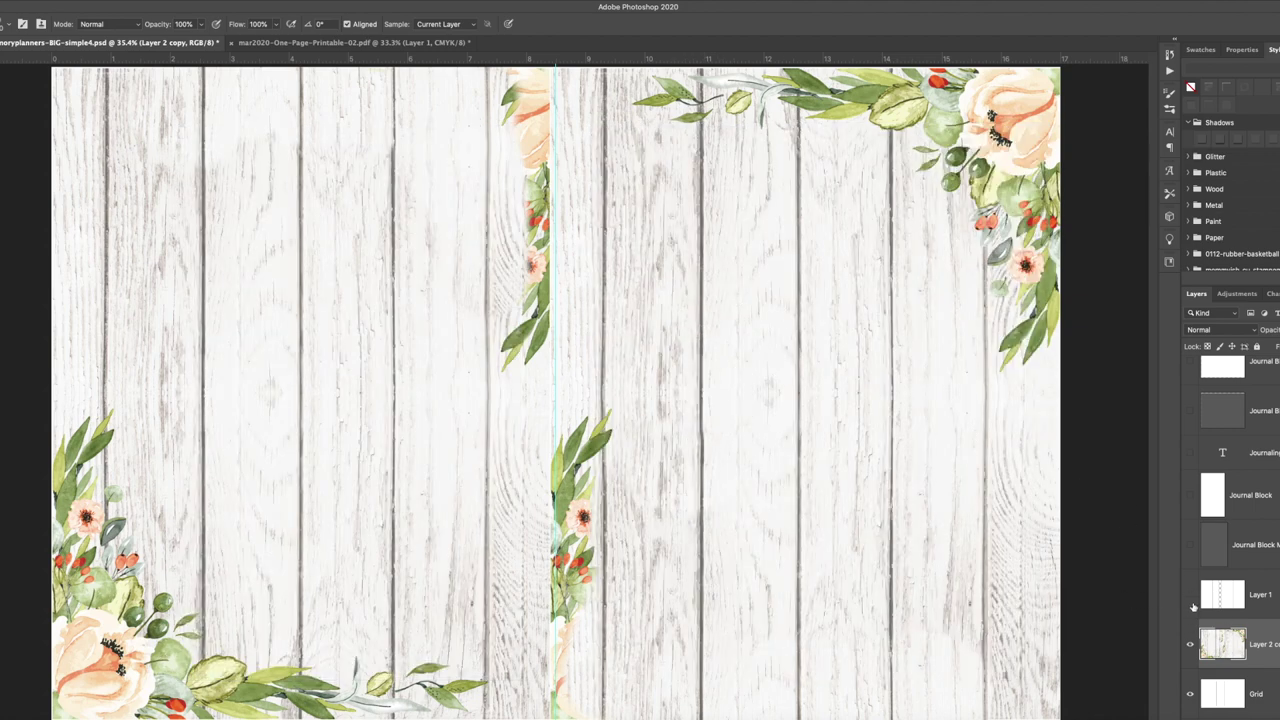
Step: Show the grid copy and clone wood grain over the flowers along both sides of the centre guide
{"action": "left_click", "coordinate": [1190, 596]}
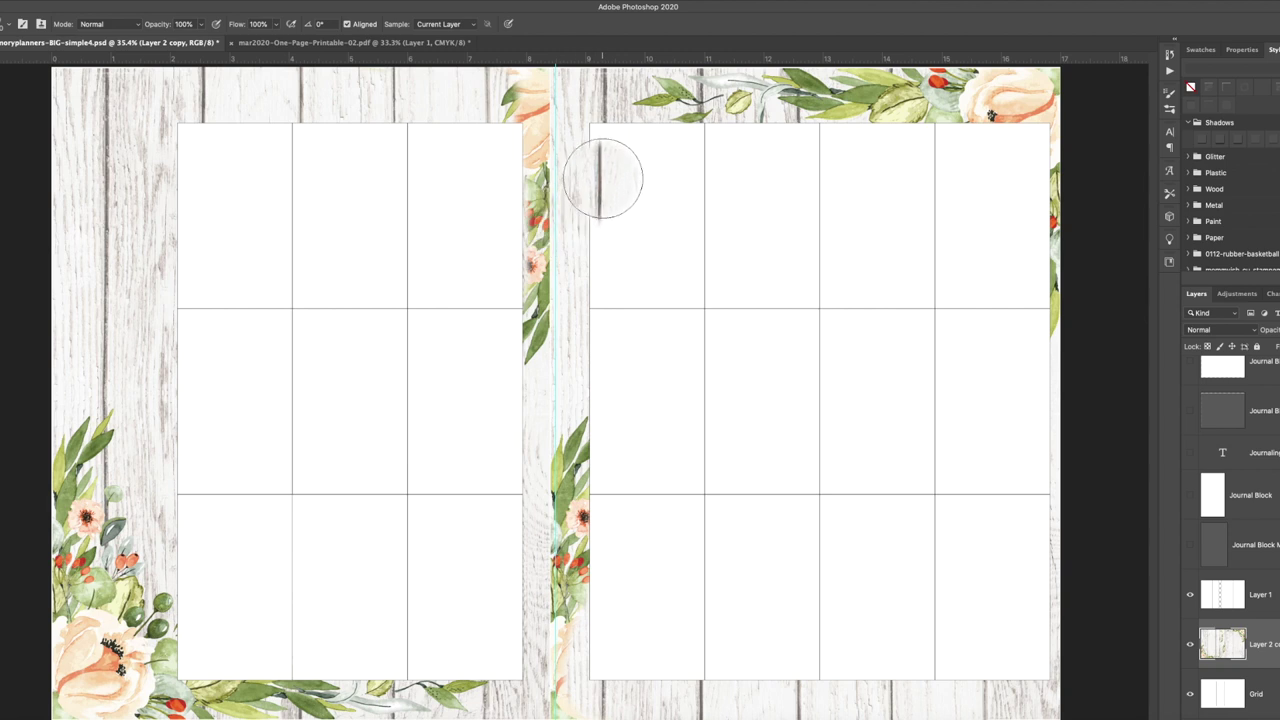
{"action": "mouse_move", "coordinate": [605, 170]}
{"action": "left_mouse_down"}
{"action": "mouse_move", "coordinate": [553, 193]}
{"action": "mouse_move", "coordinate": [552, 358]}
{"action": "mouse_move", "coordinate": [559, 182]}
{"action": "mouse_move", "coordinate": [538, 95]}
{"action": "mouse_move", "coordinate": [565, 211]}
{"action": "mouse_move", "coordinate": [515, 86]}
{"action": "mouse_move", "coordinate": [548, 105]}
{"action": "left_mouse_up"}
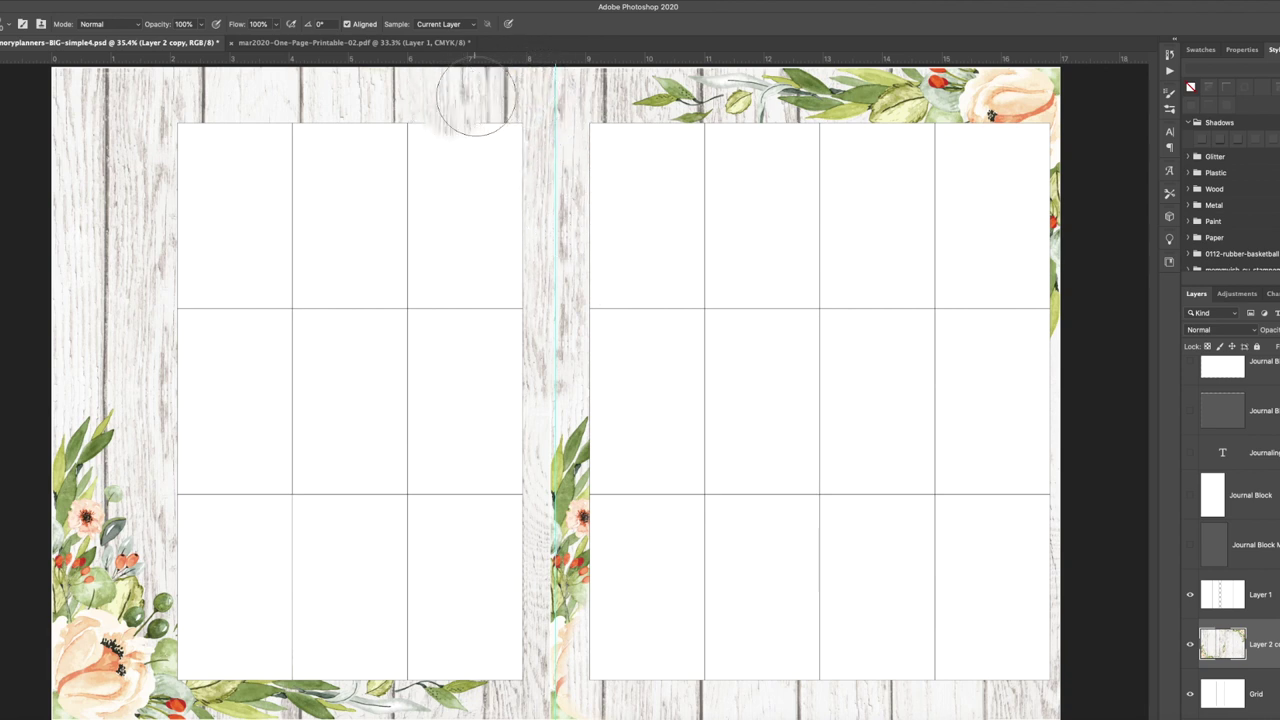
{"action": "mouse_move", "coordinate": [583, 467]}
{"action": "left_mouse_down"}
{"action": "mouse_move", "coordinate": [580, 449]}
{"action": "mouse_move", "coordinate": [586, 531]}
{"action": "left_mouse_up"}
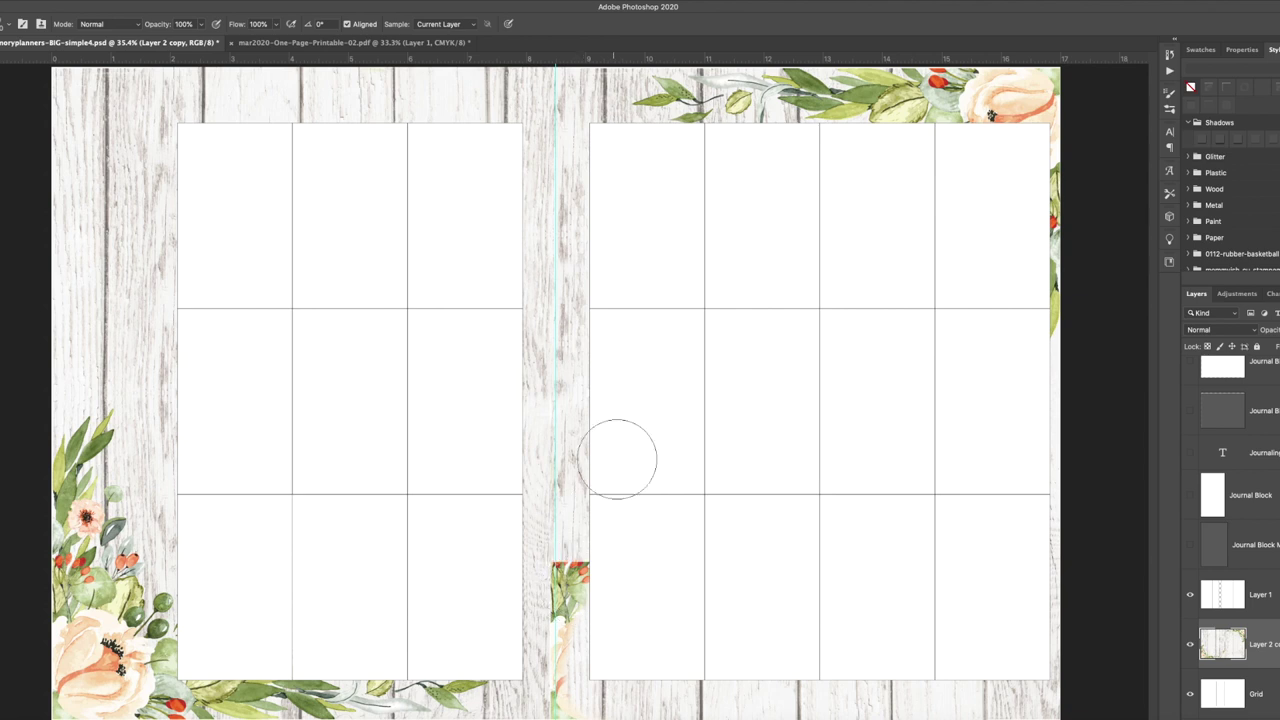
{"action": "left_click", "coordinate": [557, 203], "text": "alt"}
{"action": "left_click_drag", "start_coordinate": [551, 529], "coordinate": [558, 700]}
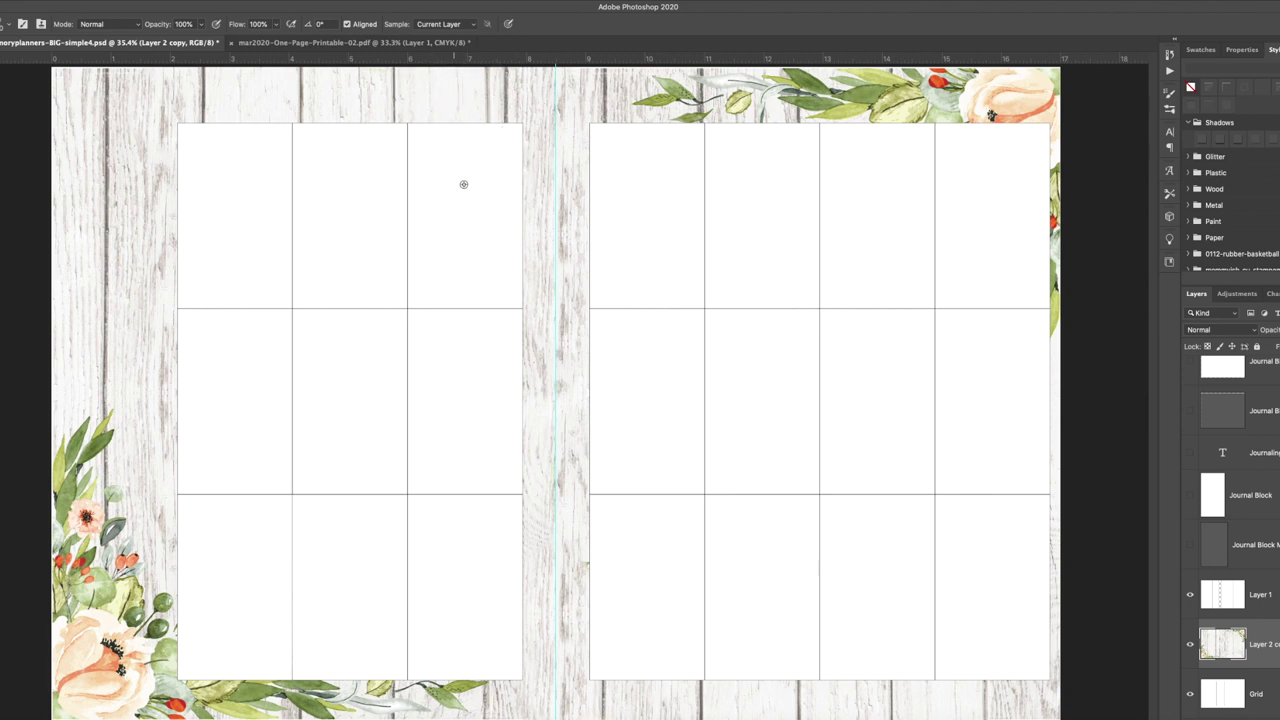
Step: Try cloning over the mismatched plank line above the left page's grid near the gutter, undo the stroke, and hide the grid copy
{"action": "left_click", "coordinate": [453, 216], "text": "alt"}
{"action": "left_click_drag", "start_coordinate": [480, 114], "coordinate": [517, 97]}
{"action": "key", "text": "super+z"}
{"action": "left_click", "coordinate": [1190, 644]}
{"action": "left_click", "coordinate": [1190, 644]}
{"action": "left_click", "coordinate": [1190, 594]}
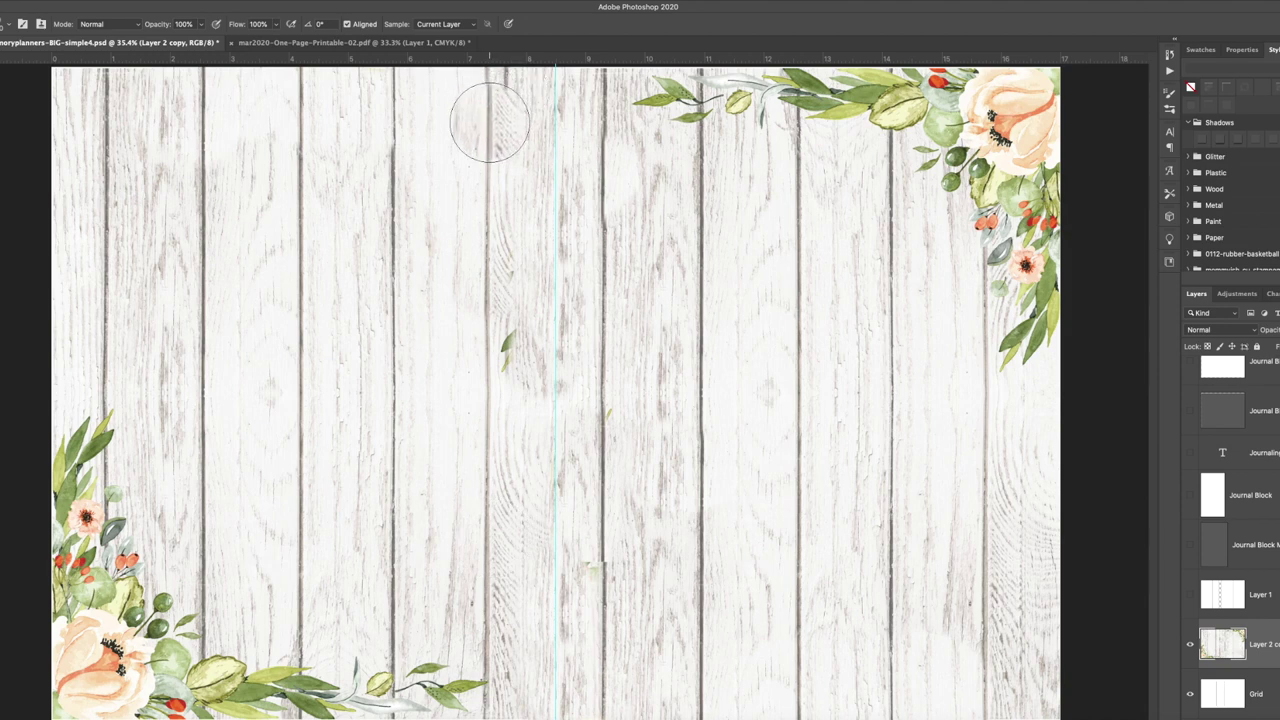
Step: Clone wood grain over the broken plank lines and leftover leaf bits beside the centre guide, and show the grid copy again
{"action": "left_click", "coordinate": [488, 521], "text": "alt"}
{"action": "left_click_drag", "start_coordinate": [486, 114], "coordinate": [492, 110]}
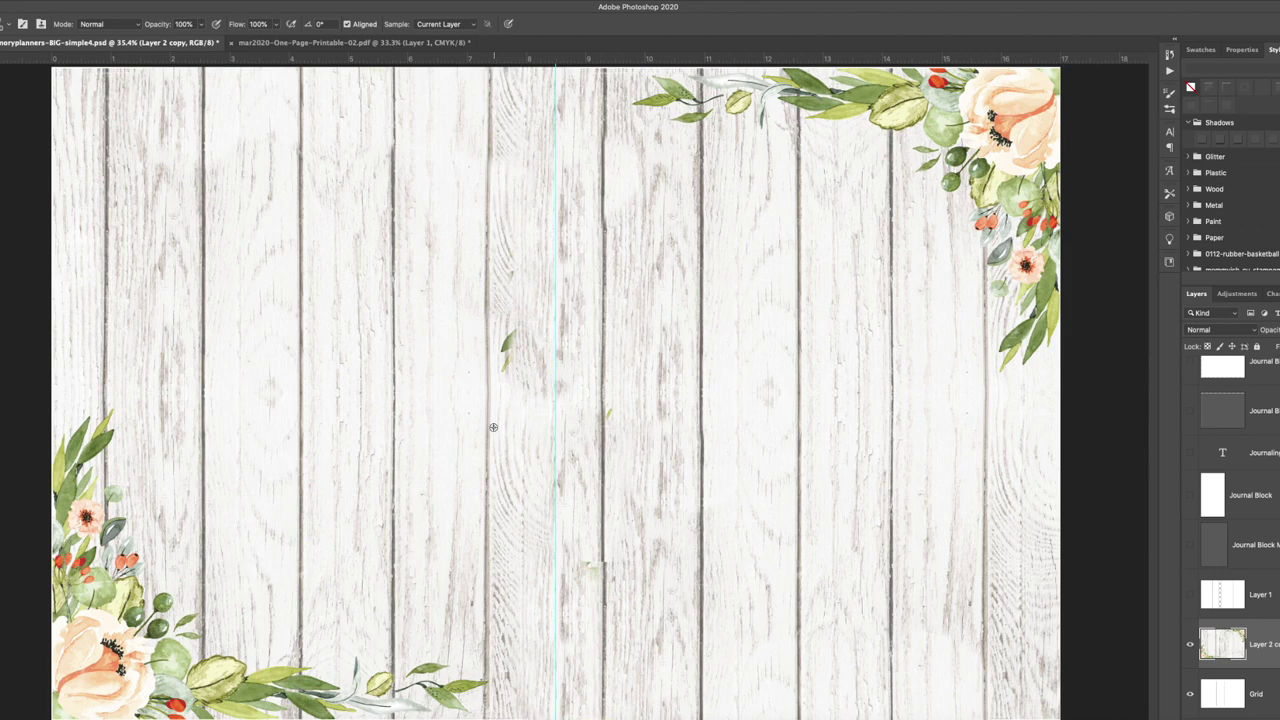
{"action": "left_click", "coordinate": [488, 476], "text": "alt"}
{"action": "left_click_drag", "start_coordinate": [500, 362], "coordinate": [497, 354]}
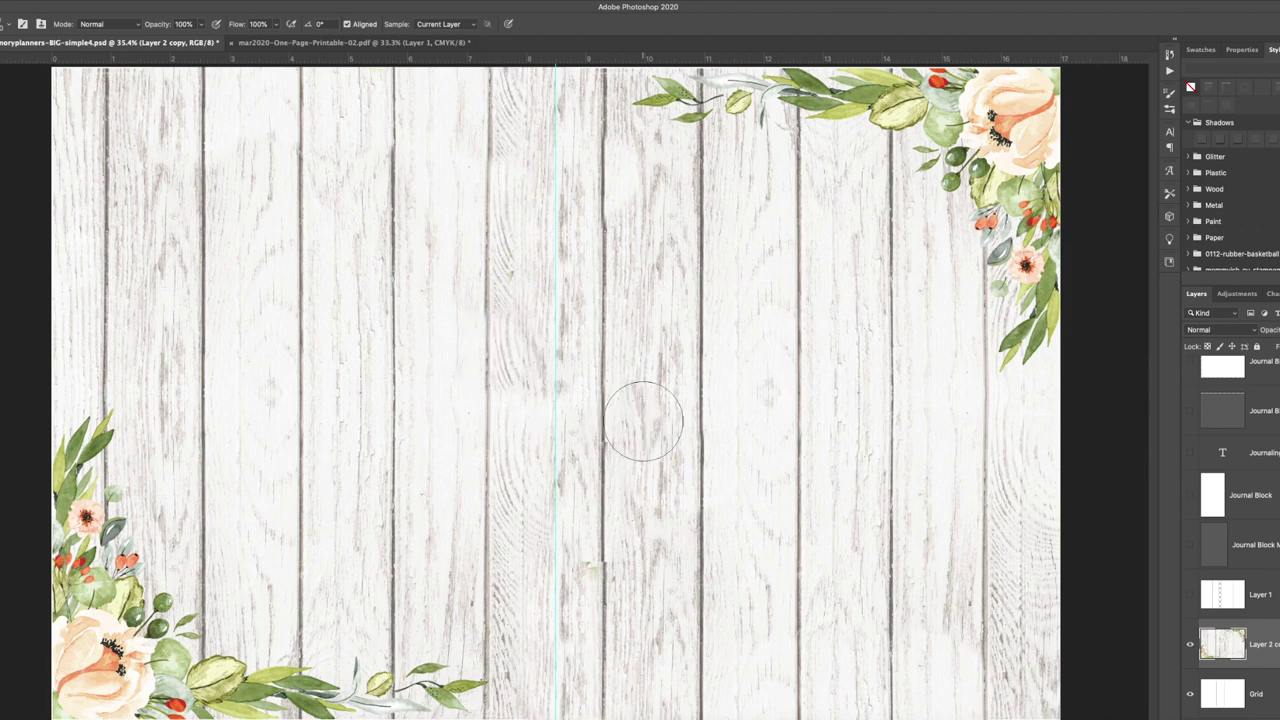
{"action": "left_click", "coordinate": [611, 412]}
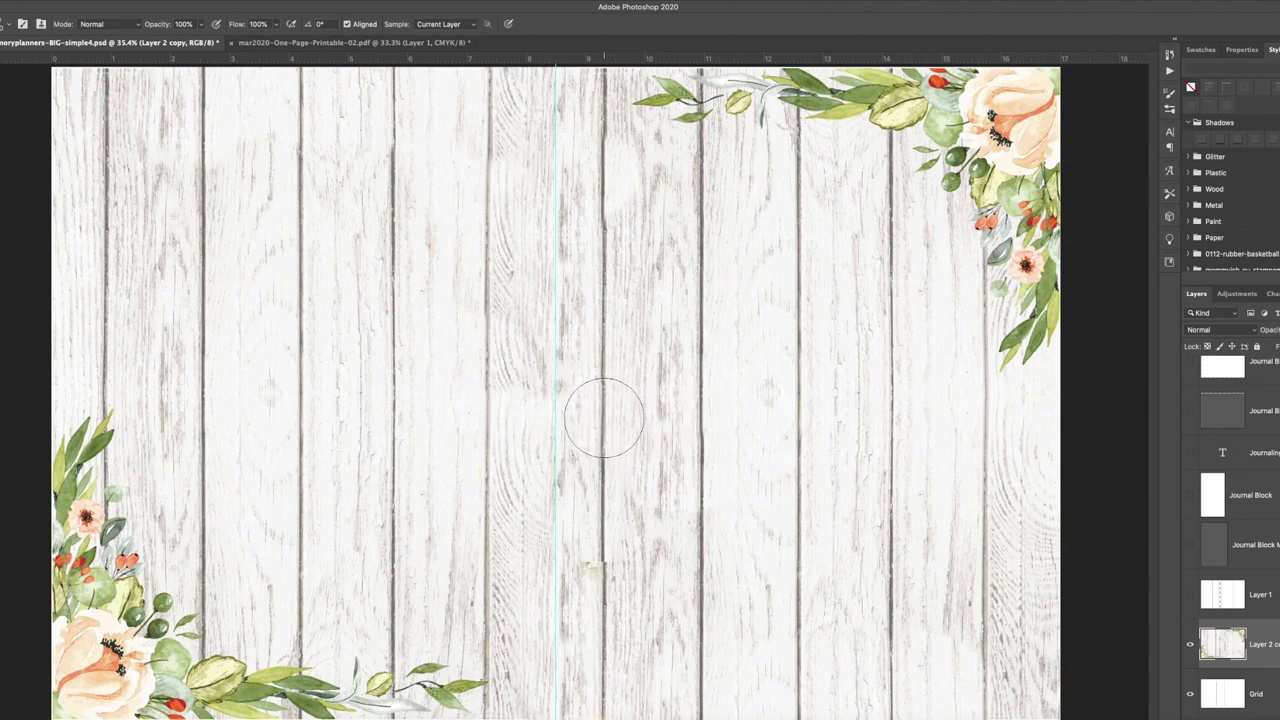
{"action": "left_click", "coordinate": [1189, 596]}
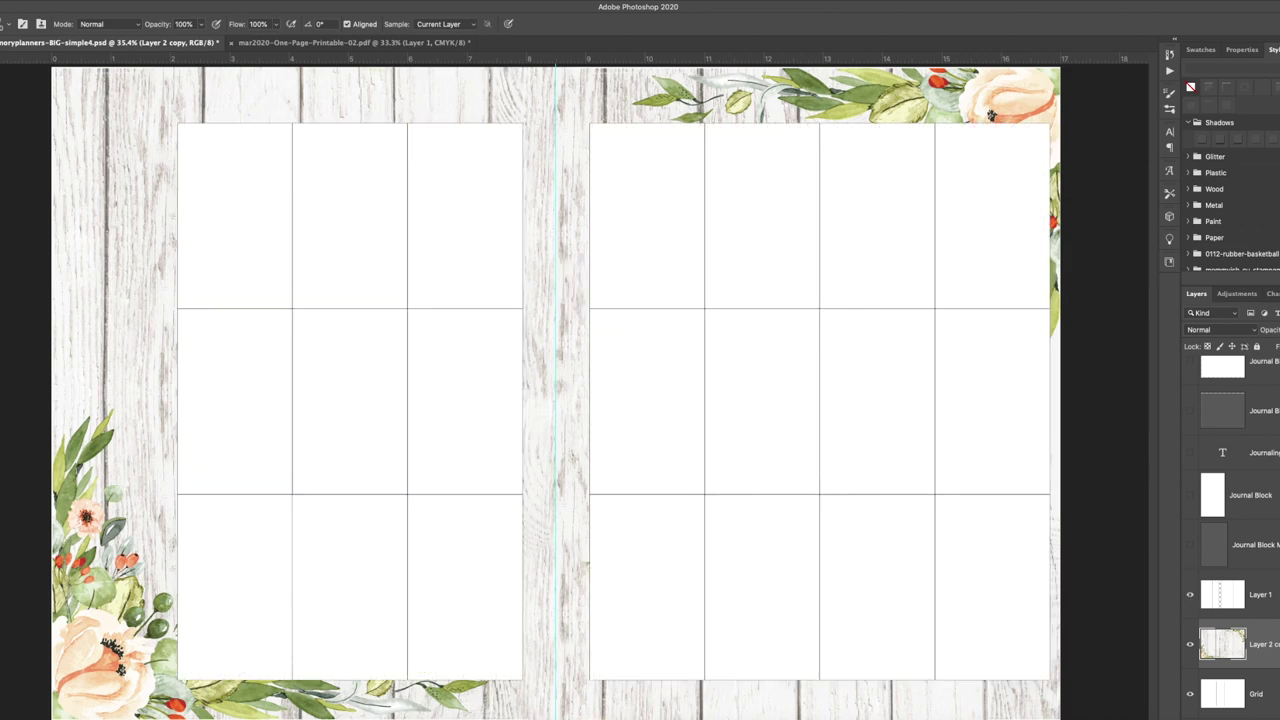
Step: Show the hidden photo, journal block and text layers above the grid copy with the Move tool active
{"action": "key", "text": "v"}
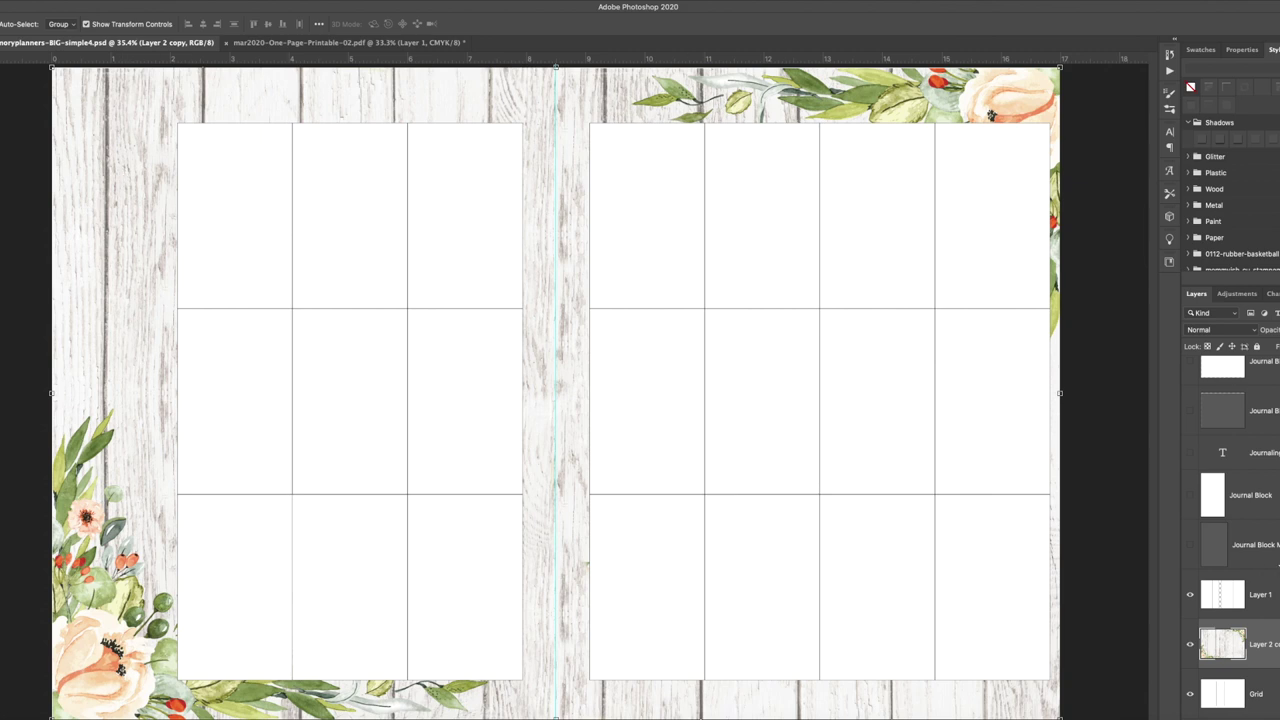
{"action": "scroll", "coordinate": [1230, 530], "scroll_direction": "up", "scroll_amount": 5}
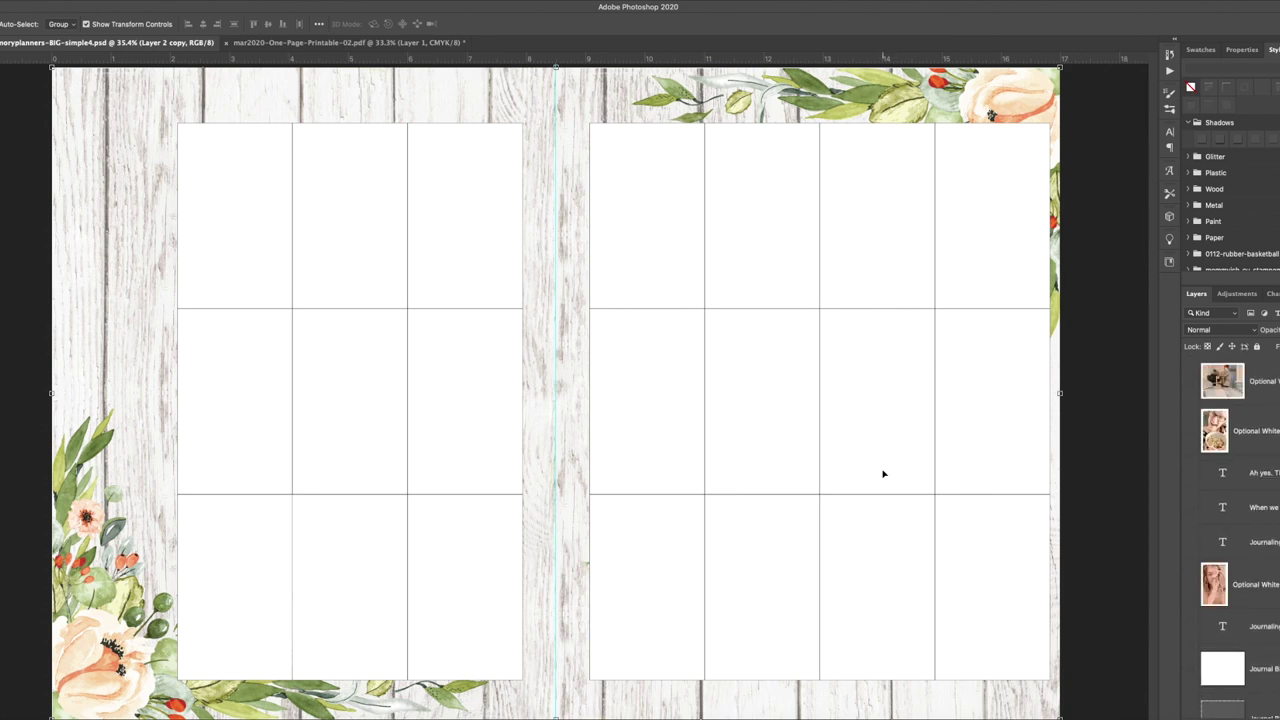
{"action": "scroll", "coordinate": [1205, 648], "scroll_direction": "down", "scroll_amount": 5}
{"action": "scroll", "coordinate": [1225, 550], "scroll_direction": "down", "scroll_amount": 5}
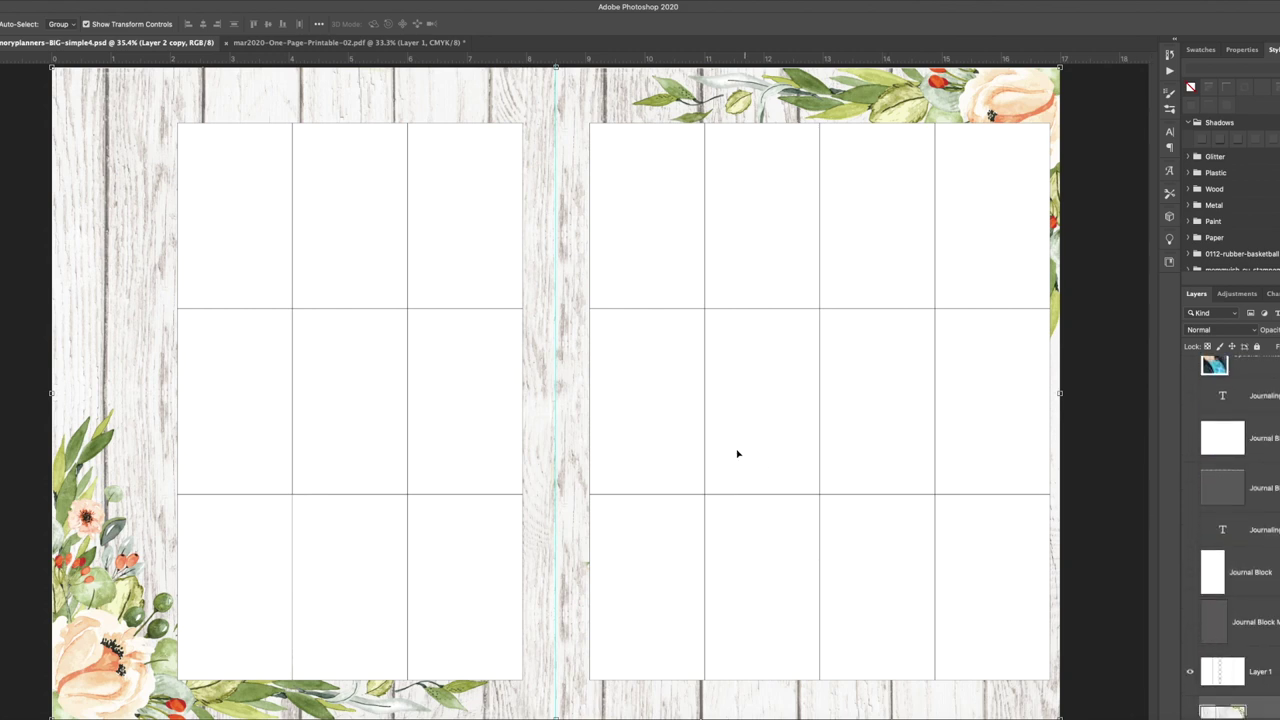
{"action": "left_click", "coordinate": [1189, 532]}
{"action": "left_click", "coordinate": [1189, 532]}
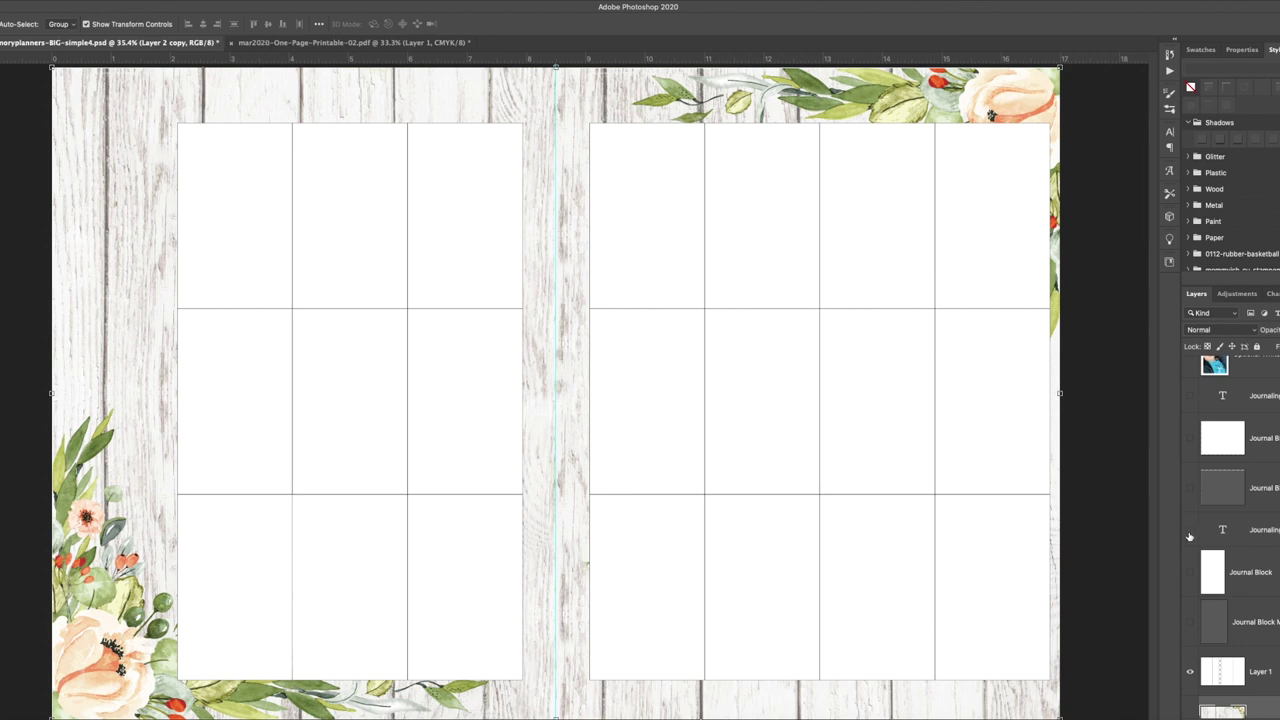
{"action": "scroll", "coordinate": [1188, 380], "scroll_direction": "up", "scroll_amount": 4}
{"action": "scroll", "coordinate": [1220, 500], "scroll_direction": "down", "scroll_amount": 5}
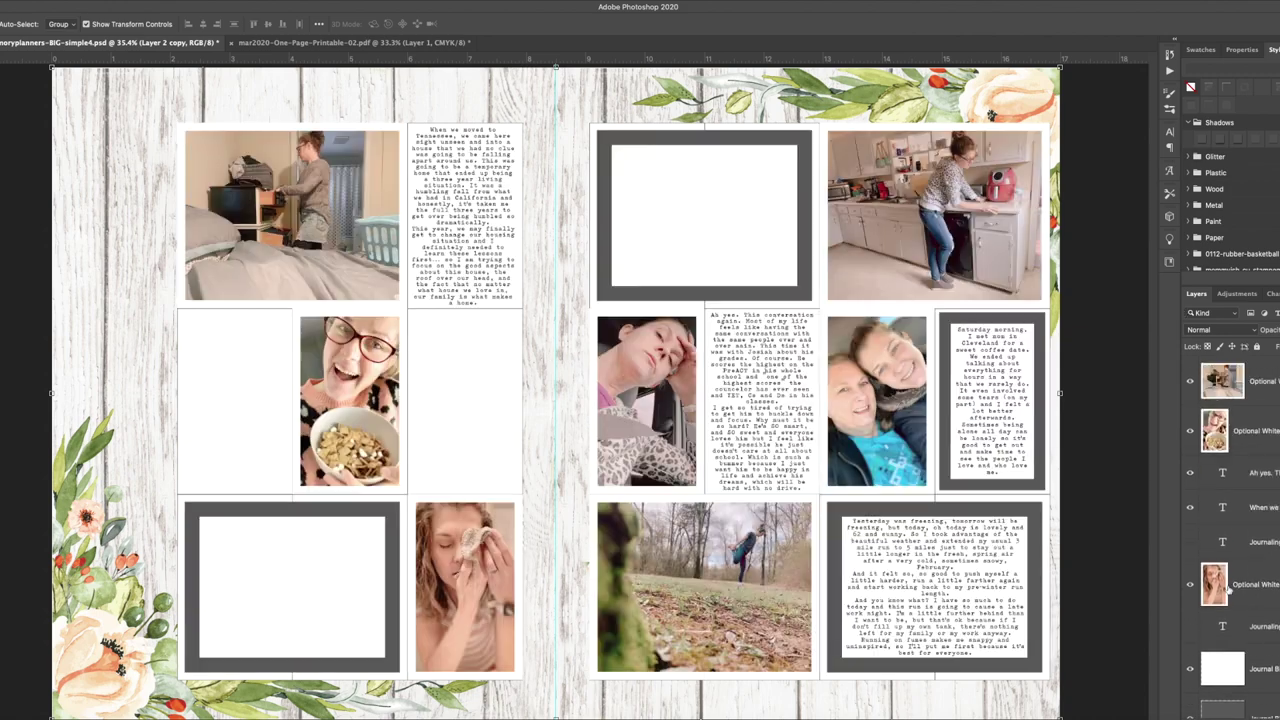
Step: Show the still hidden journaling text layers for the cereal, makeup and kitchen entries
{"action": "left_click", "coordinate": [1190, 542]}
{"action": "left_click", "coordinate": [1190, 626]}
{"action": "scroll", "coordinate": [1190, 630], "scroll_direction": "down", "scroll_amount": 4}
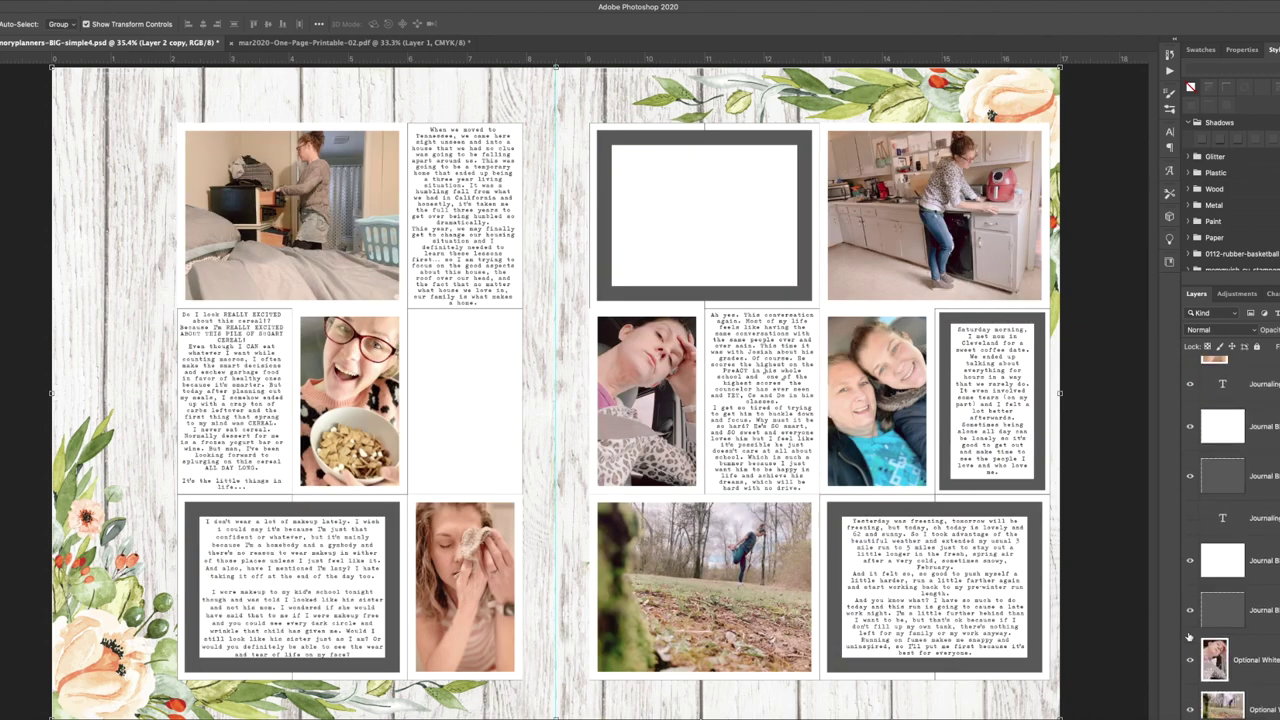
{"action": "left_click", "coordinate": [1190, 520]}
{"action": "scroll", "coordinate": [1191, 522], "scroll_direction": "down", "scroll_amount": 3}
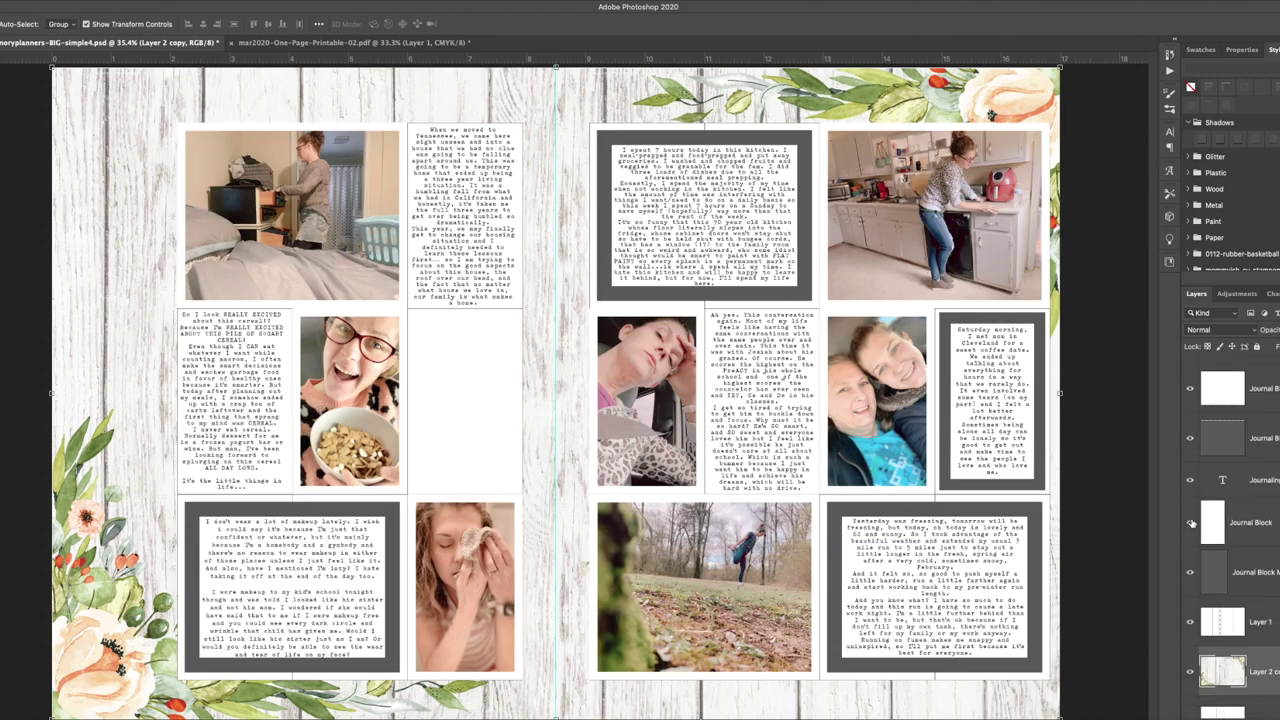
{"action": "scroll", "coordinate": [1191, 522], "scroll_direction": "down", "scroll_amount": 2}
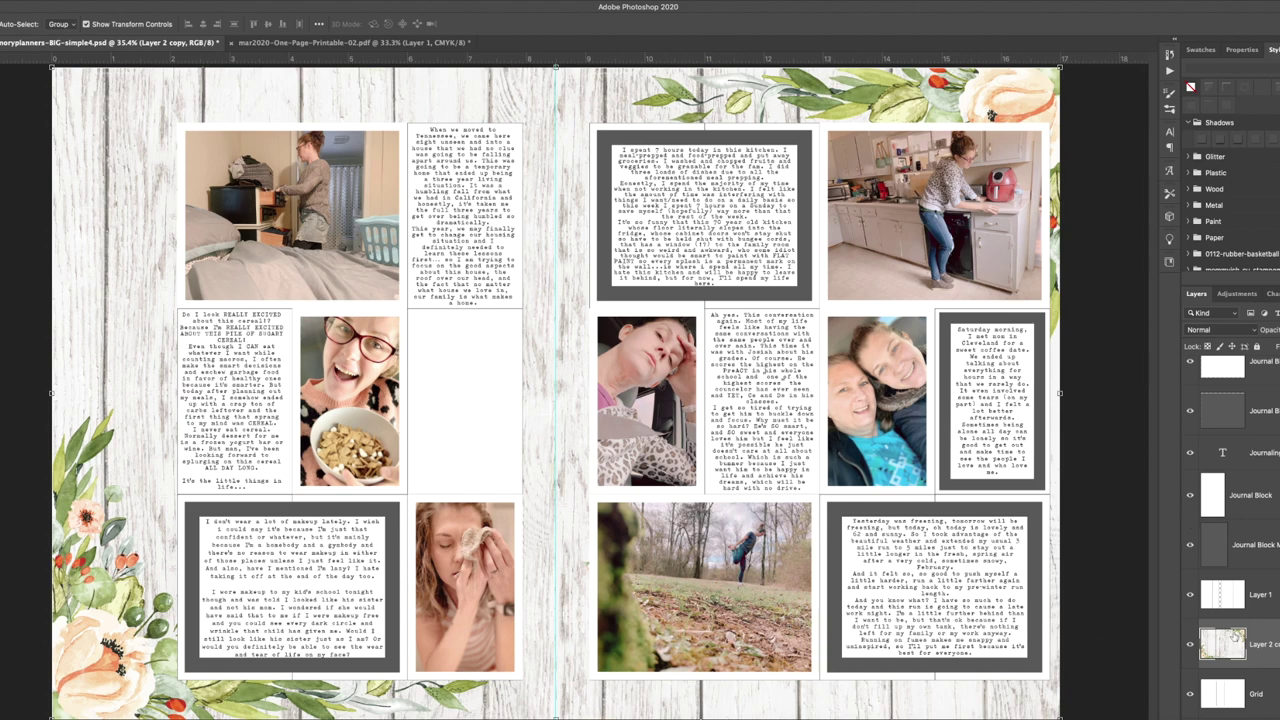
Step: Bring the three text layers that sit directly on the grid, "Ah yes", cereal and "When we moved", to the top of the layer stack
{"action": "scroll", "coordinate": [1230, 520], "scroll_direction": "up", "scroll_amount": 2}
{"action": "left_click", "coordinate": [785, 423]}
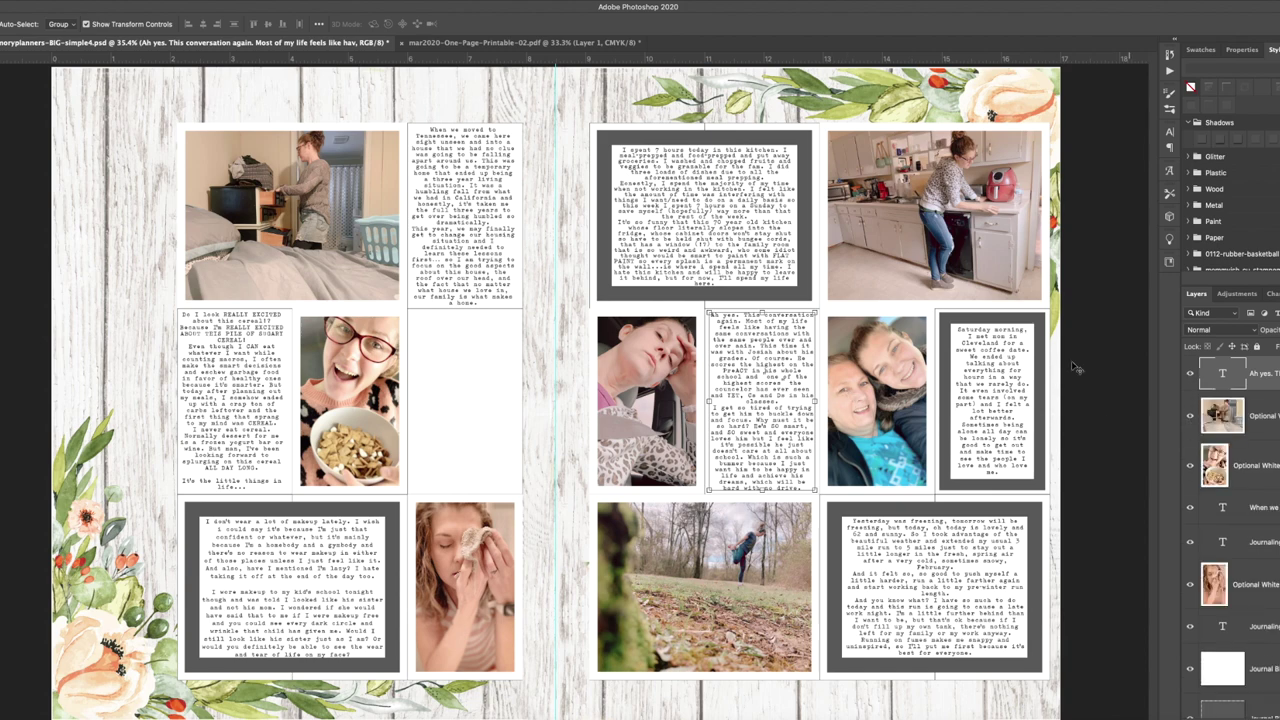
{"action": "left_click", "coordinate": [240, 397]}
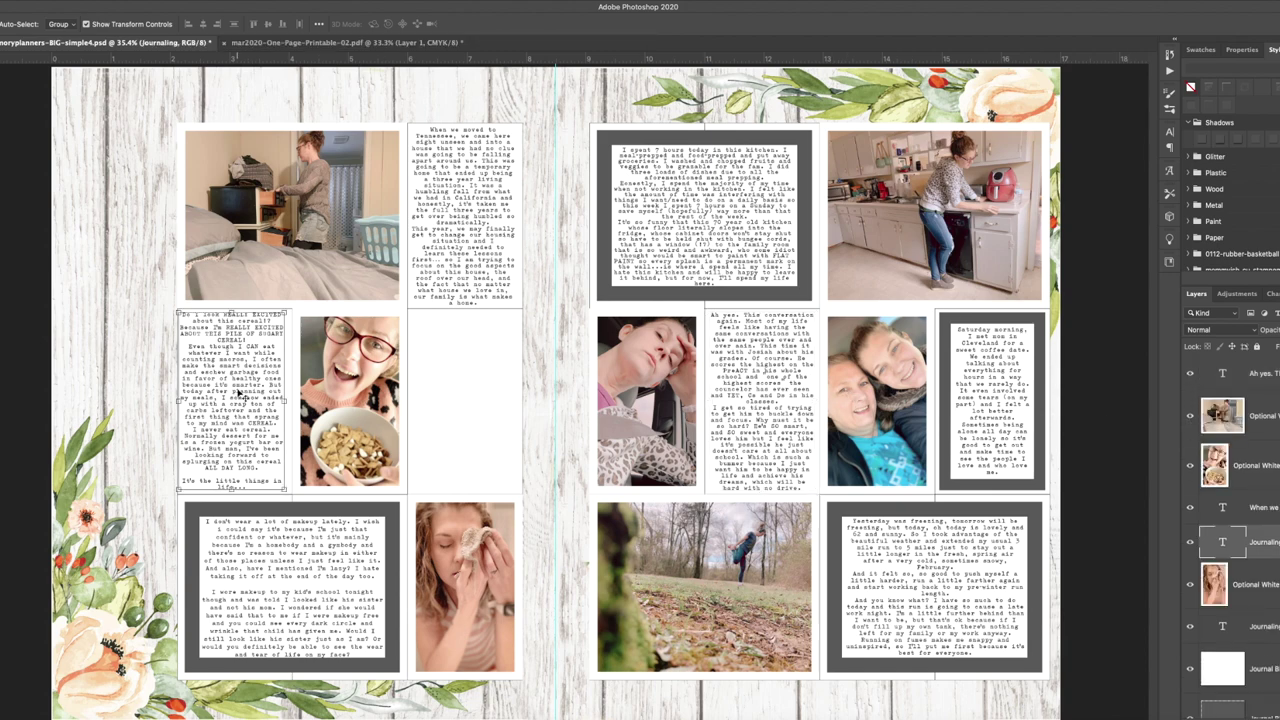
{"action": "left_click", "coordinate": [466, 247]}
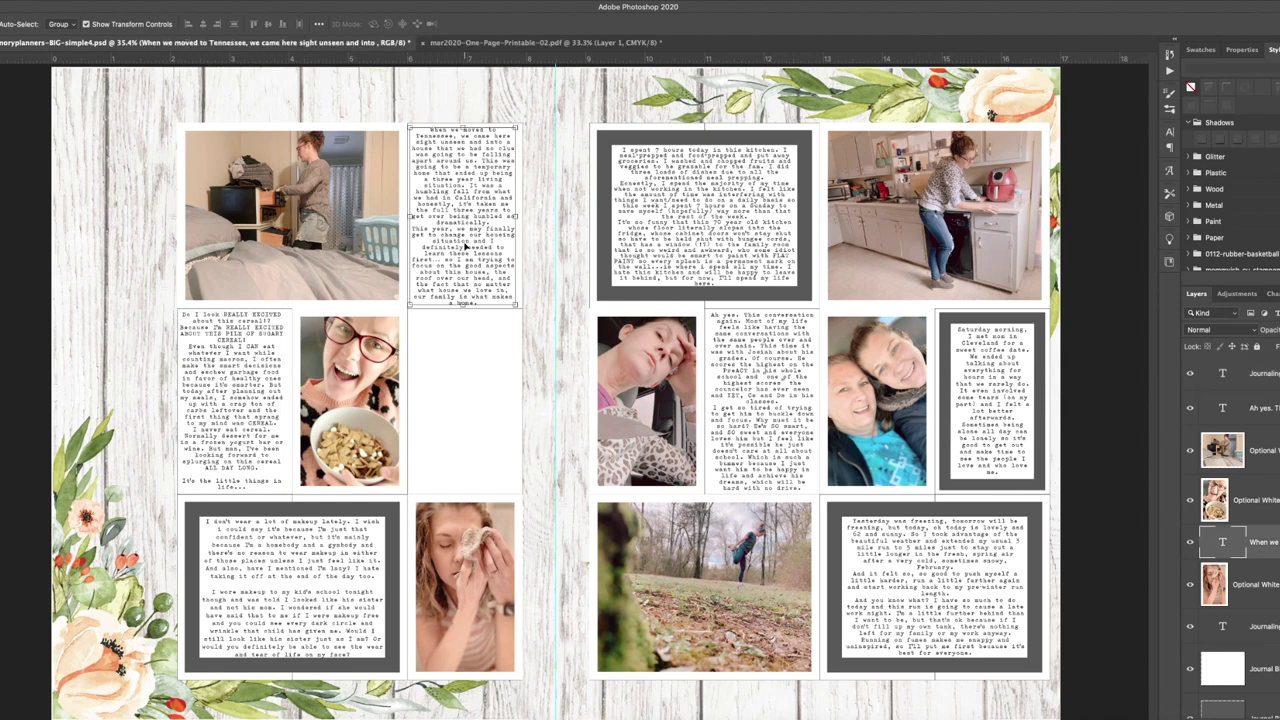
{"action": "key", "text": "ctrl+shift+bracketright"}
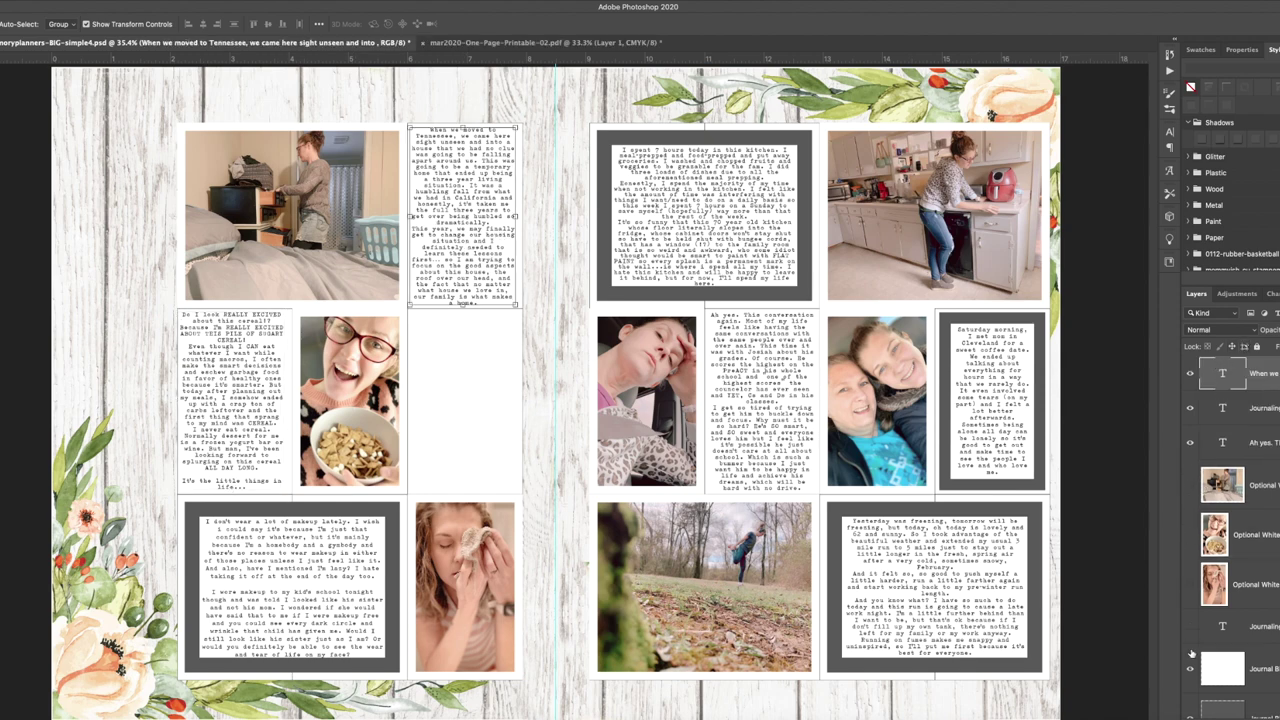
Step: Hide every photo, journal block and framed text layer plus the Grid layer, keeping the three grid texts, grid copy and paper visible
{"action": "scroll", "coordinate": [1190, 629], "scroll_direction": "down", "scroll_amount": 1}
{"action": "scroll", "coordinate": [1175, 621], "scroll_direction": "down", "scroll_amount": 6}
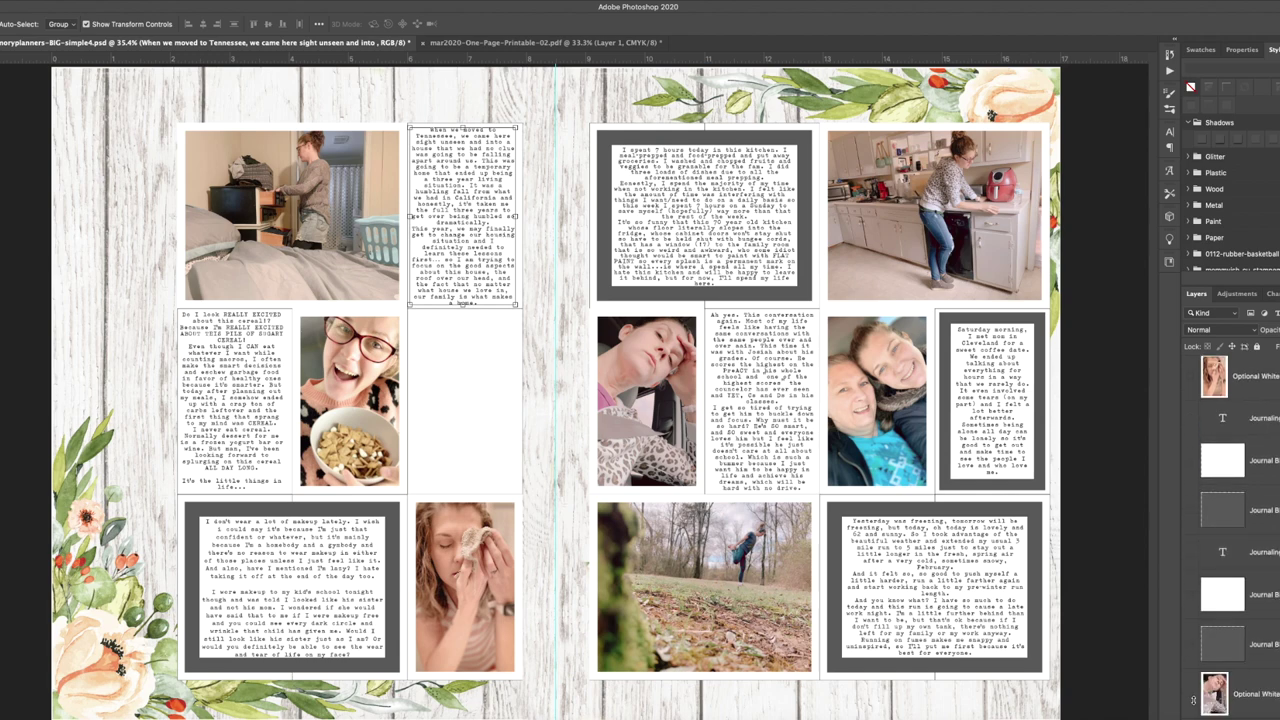
{"action": "scroll", "coordinate": [1195, 640], "scroll_direction": "down", "scroll_amount": 4}
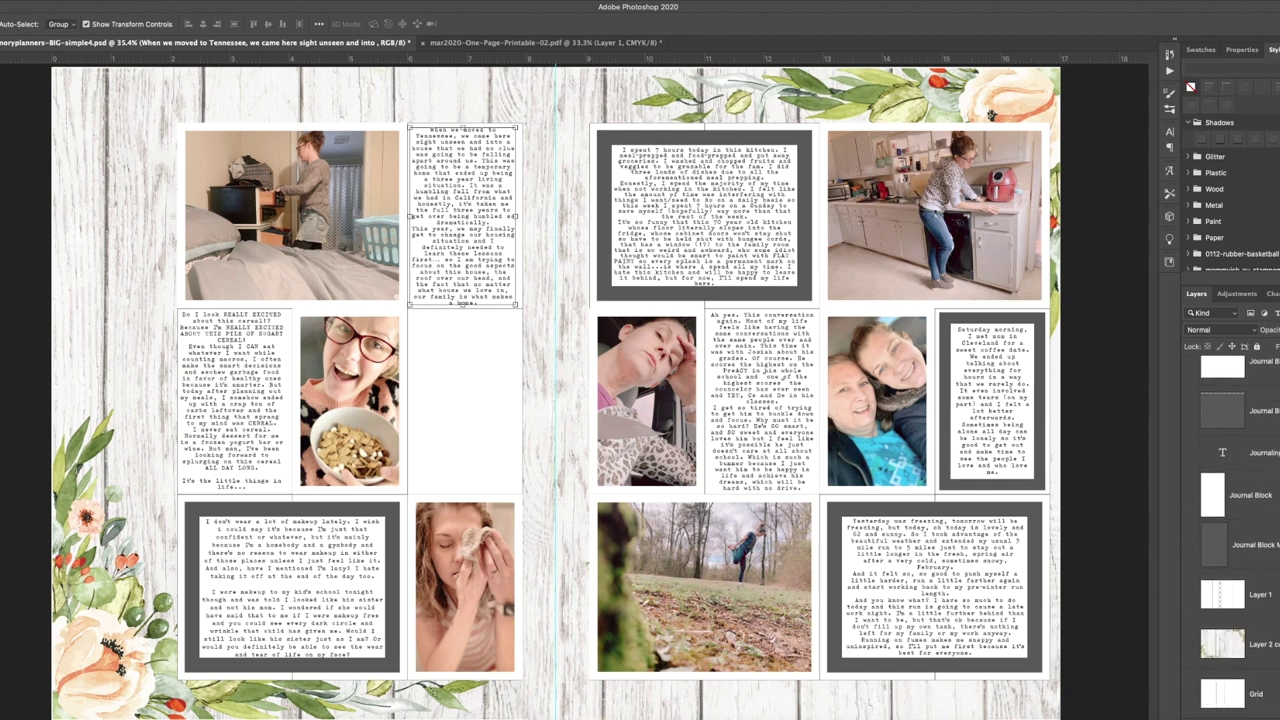
{"action": "left_click", "coordinate": [1195, 613]}
{"action": "left_click", "coordinate": [1191, 645]}
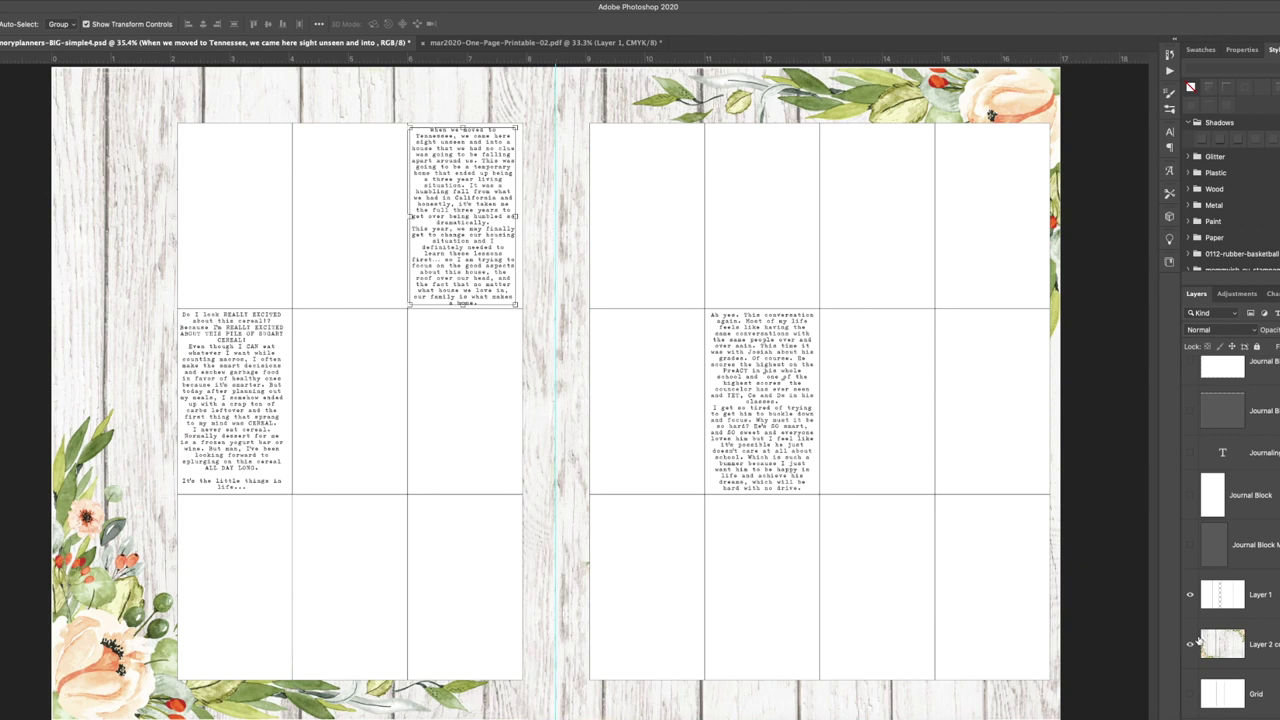
Step: Nudge the cereal and "Ah yes" texts to the centre of their grid cells and merge all visible layers
{"action": "left_click", "coordinate": [248, 358]}
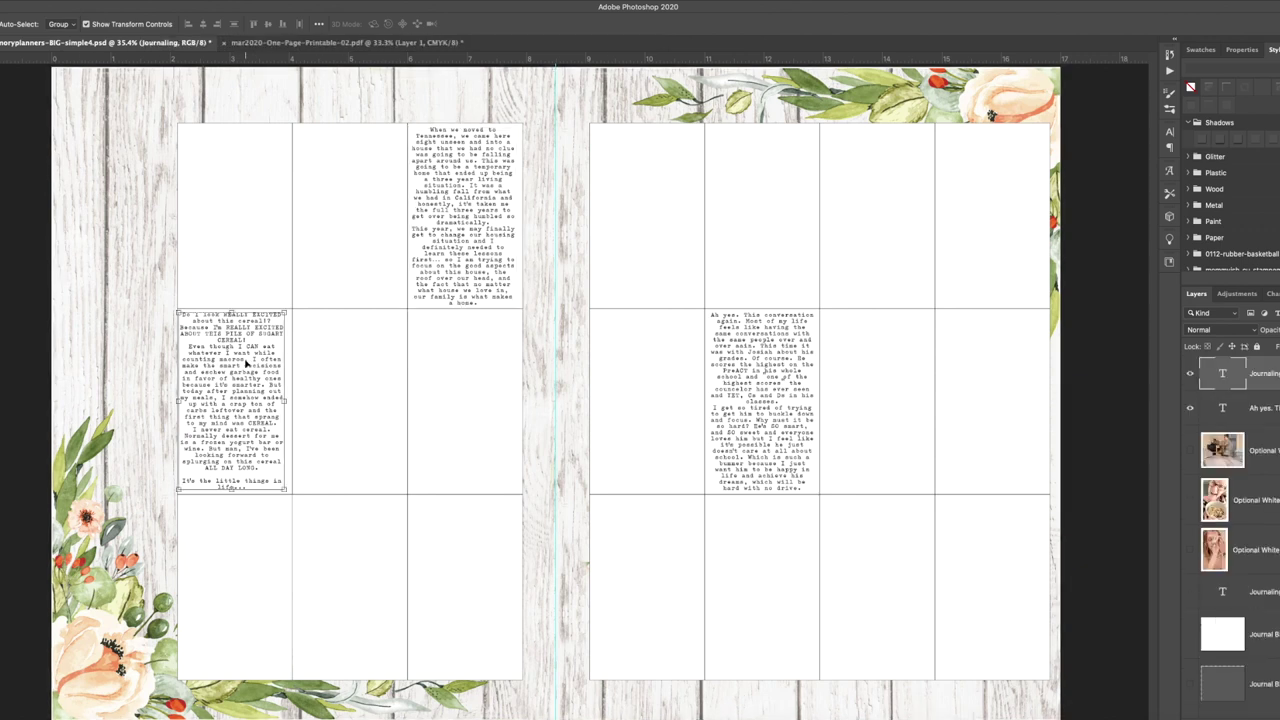
{"action": "left_click_drag", "start_coordinate": [245, 365], "coordinate": [247, 366]}
{"action": "left_click", "coordinate": [740, 380]}
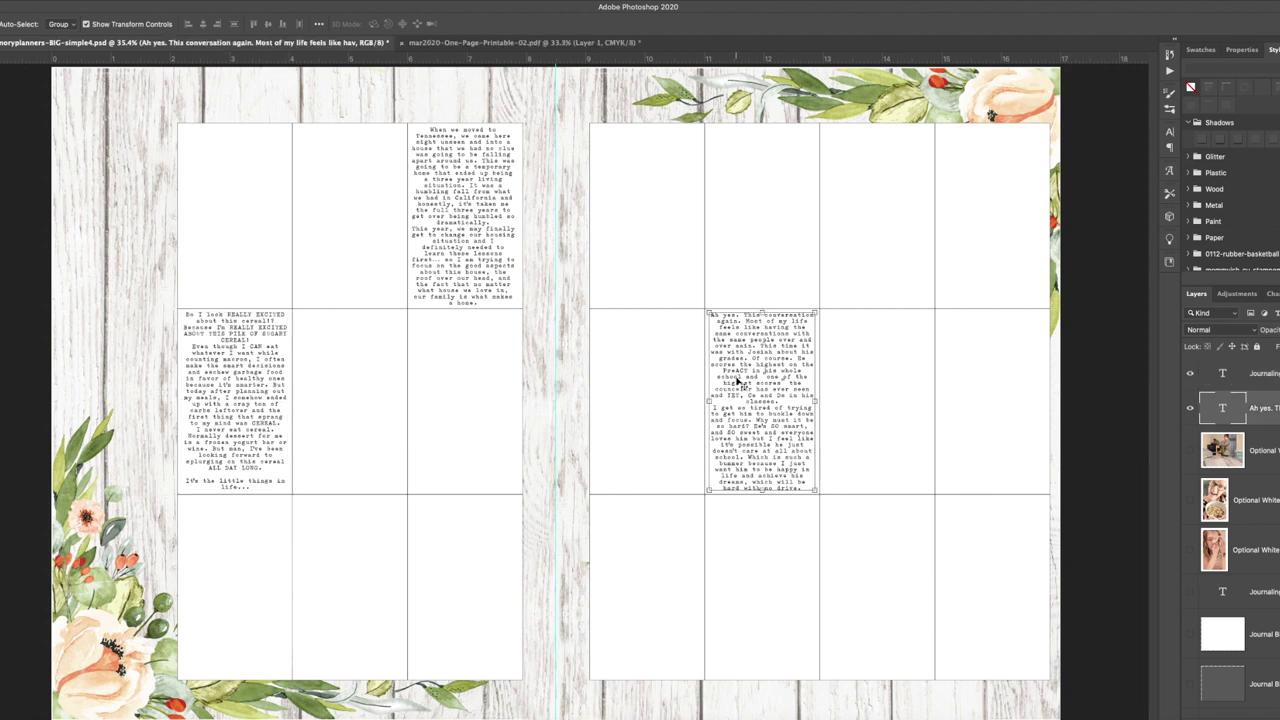
{"action": "left_click", "coordinate": [220, 424]}
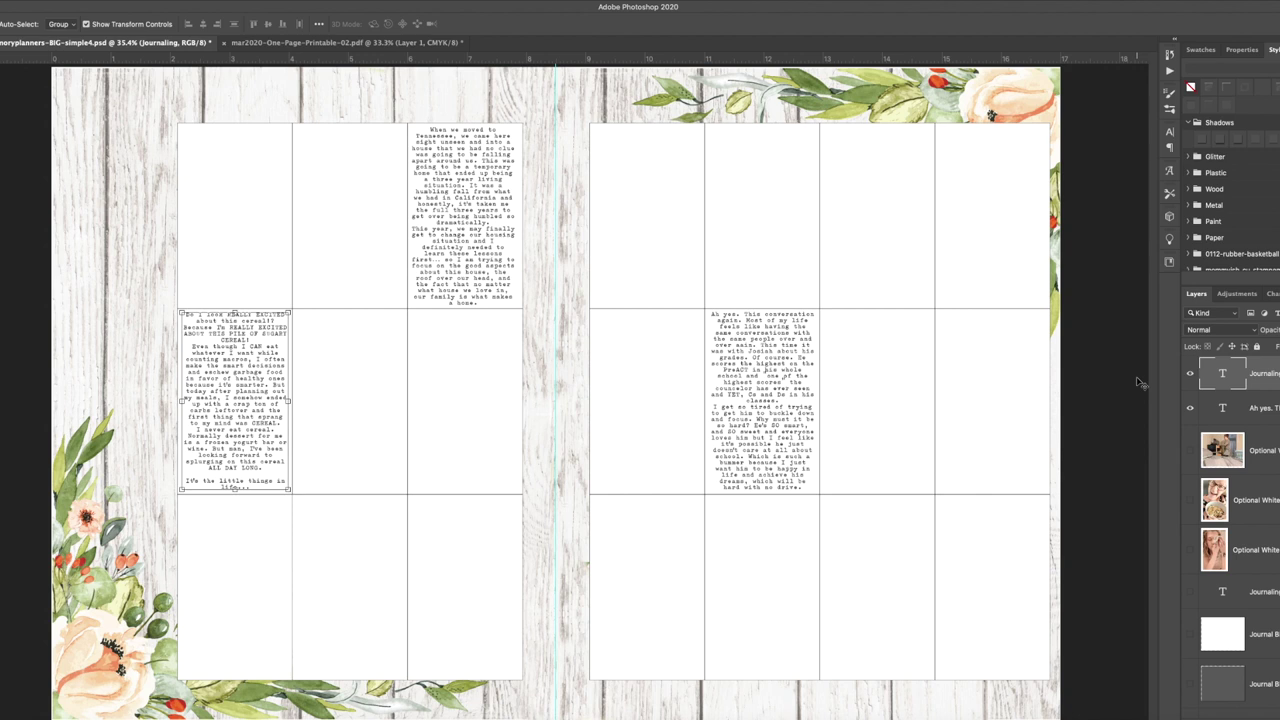
{"action": "key", "text": "super+shift+e"}
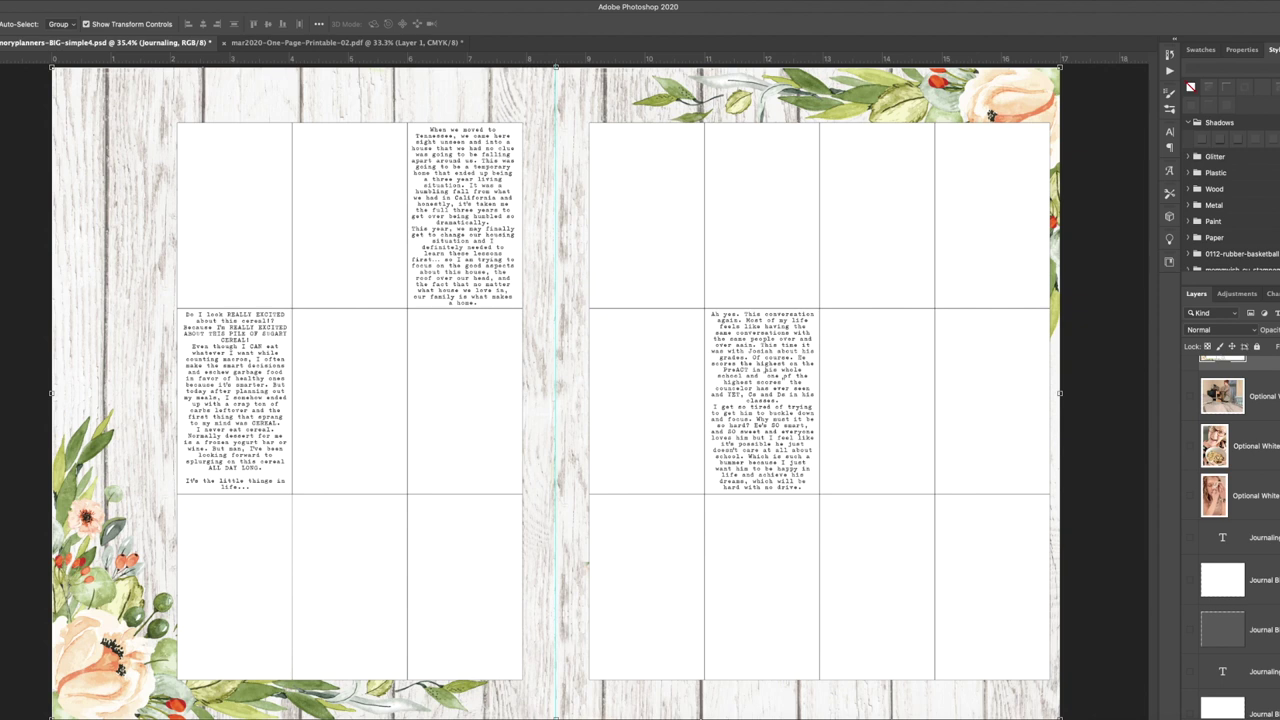
Step: Crop the canvas to the left page by setting its width to 8.5 inches with the middle-left anchor
{"action": "key", "text": "super+alt+c"}
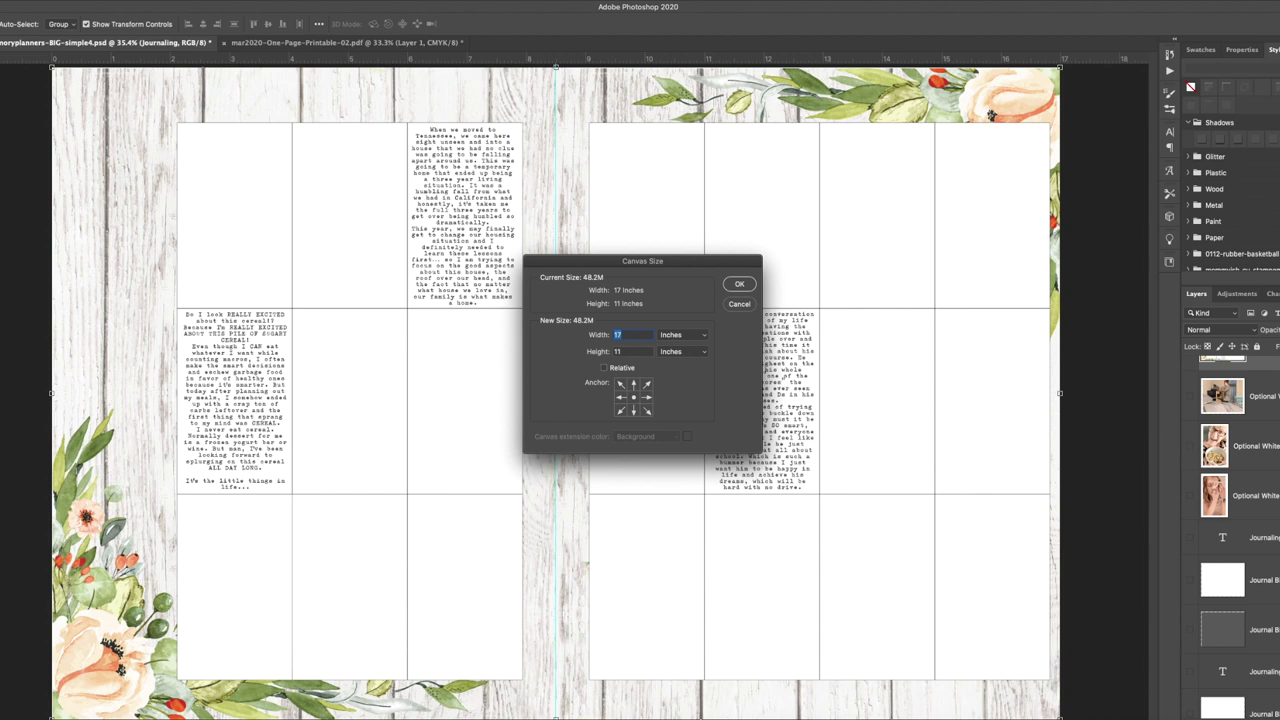
{"action": "type", "text": "8.5"}
{"action": "left_click", "coordinate": [620, 398]}
{"action": "left_click", "coordinate": [739, 285]}
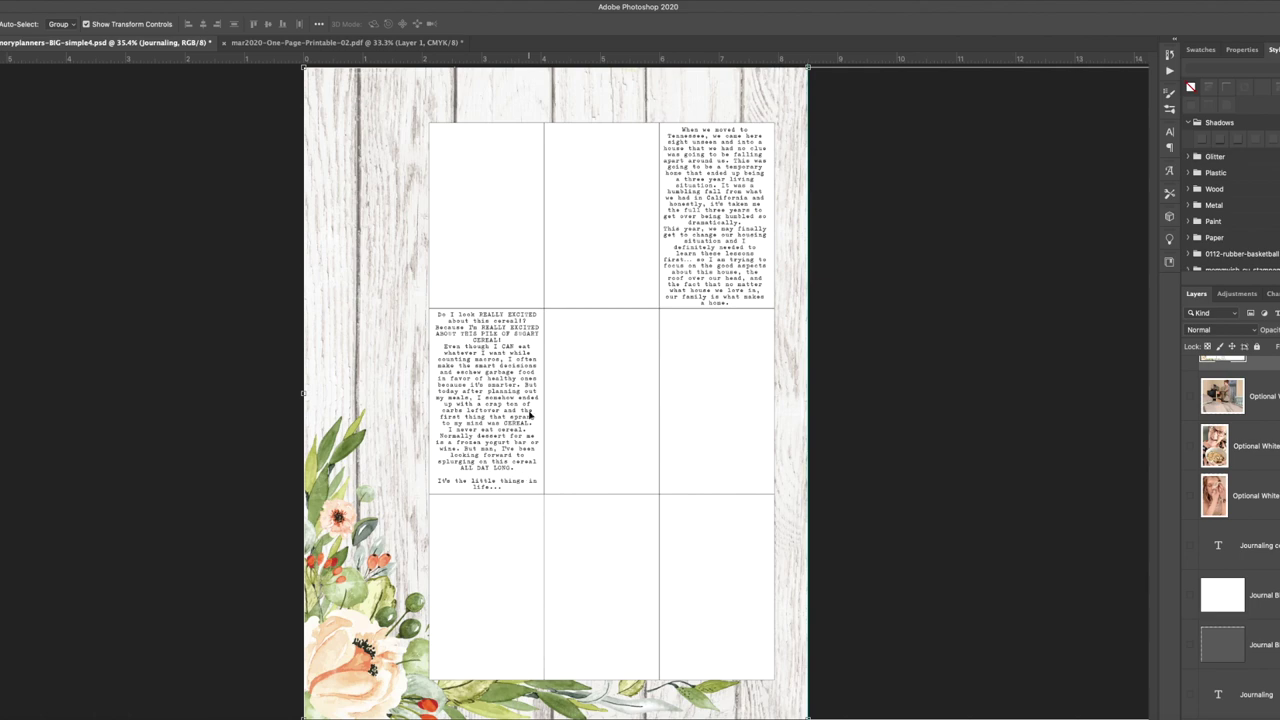
Step: Restore the full spread and crop the canvas to the right page at 8.5 inches wide with the middle-right anchor
{"action": "scroll", "coordinate": [530, 415], "scroll_direction": "right", "scroll_amount": 5}
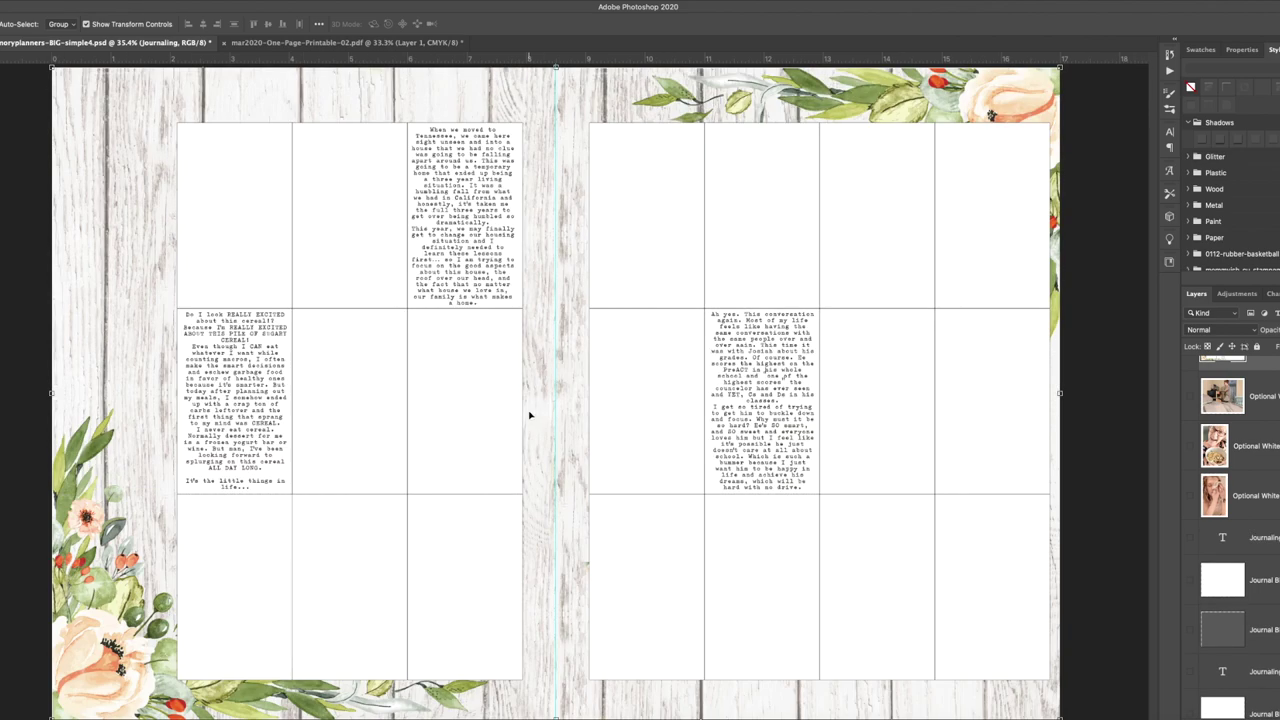
{"action": "key", "text": "super+alt+c"}
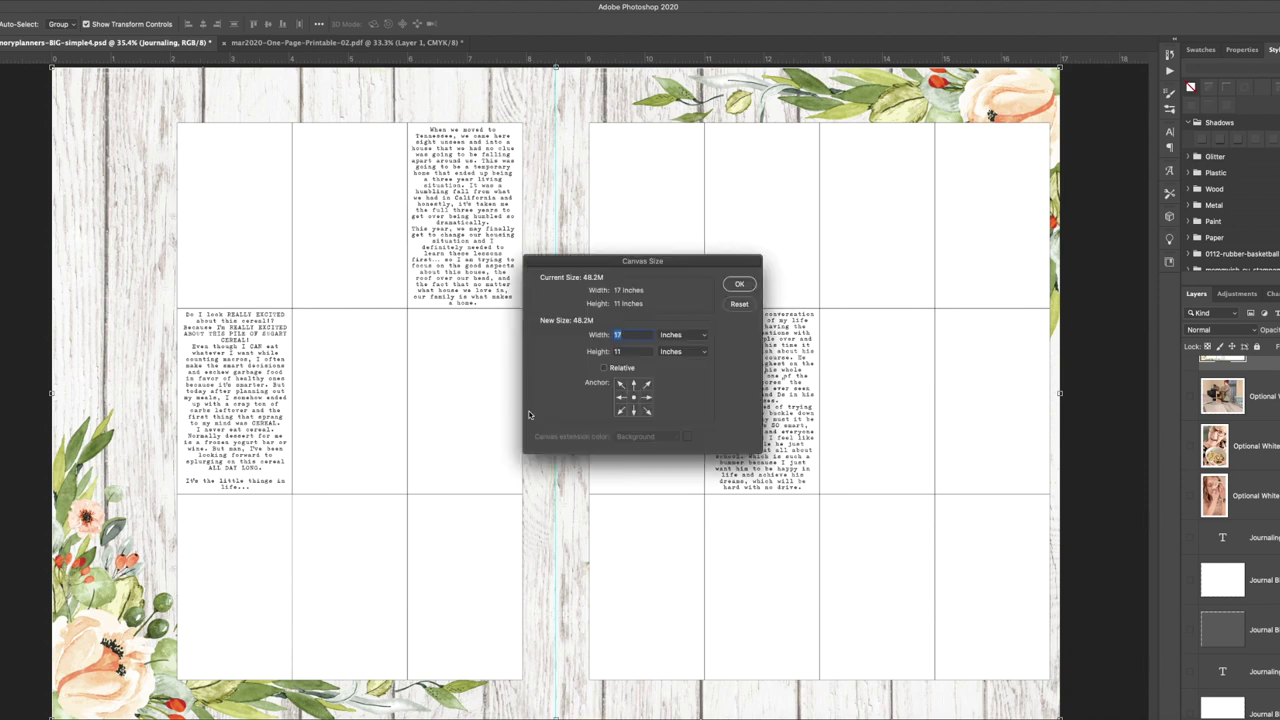
{"action": "type", "text": "8.5"}
{"action": "key", "text": "Tab"}
{"action": "left_click", "coordinate": [647, 399]}
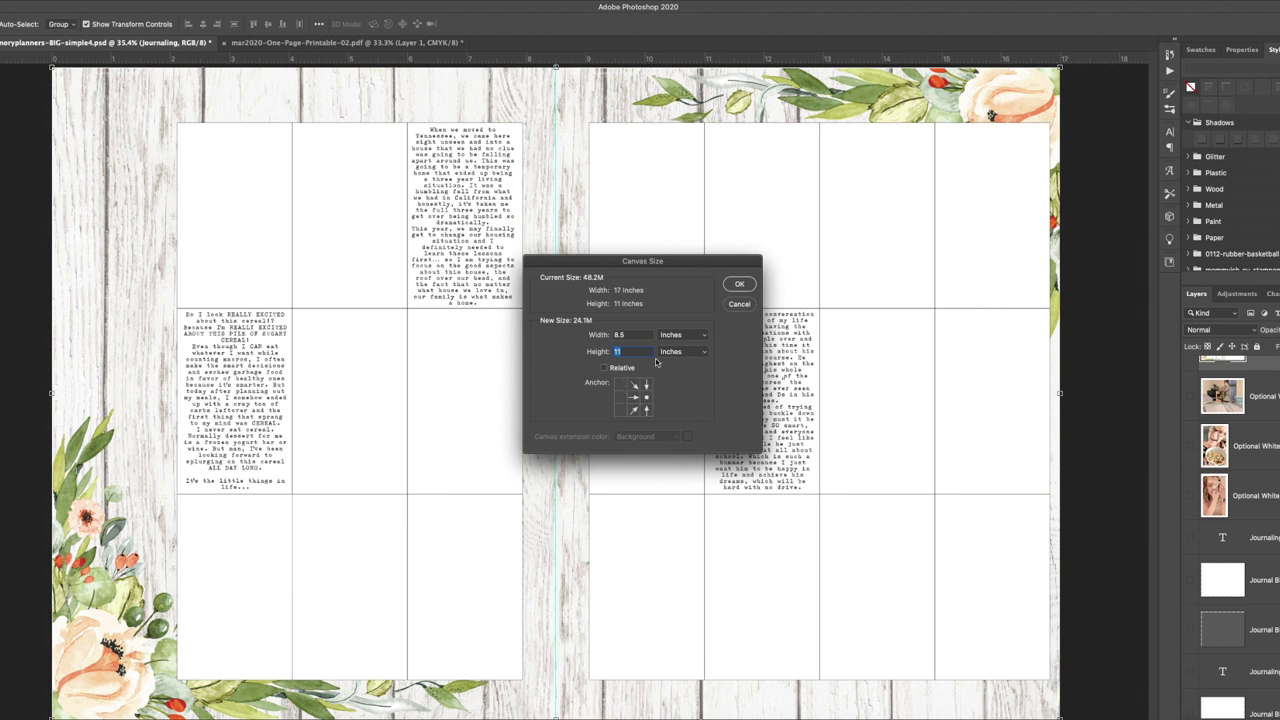
{"action": "left_click", "coordinate": [747, 287]}
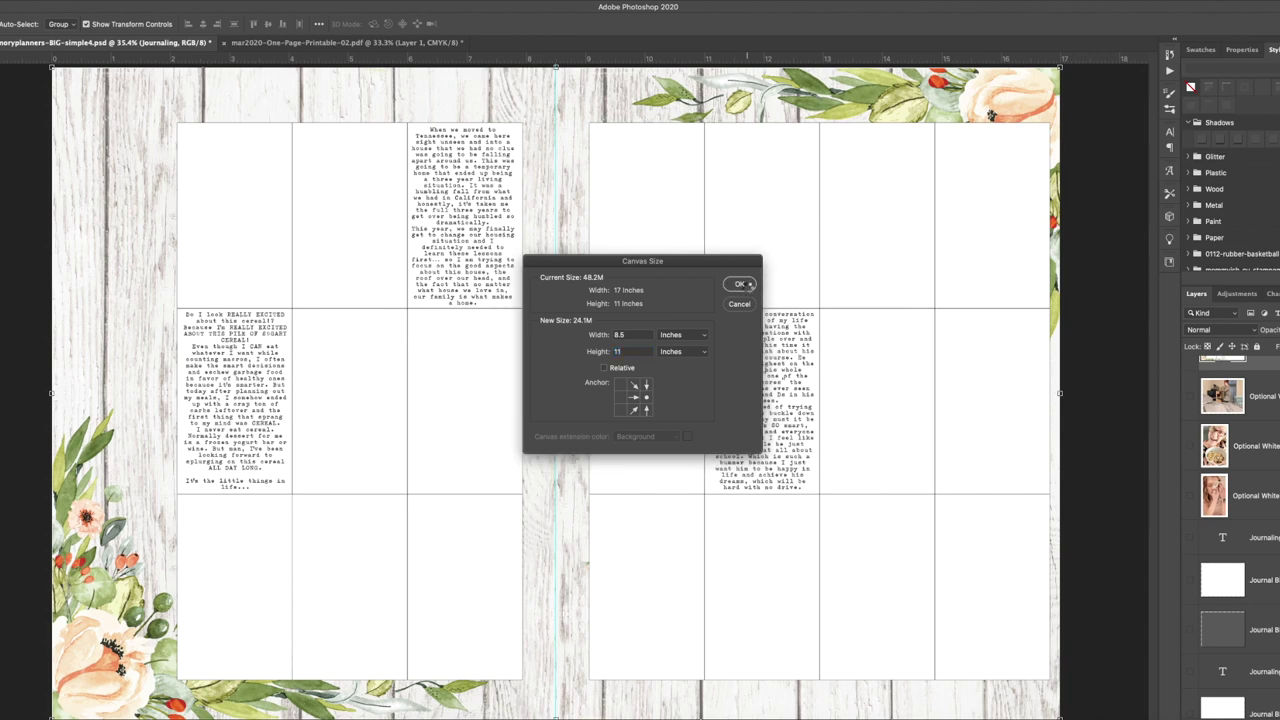
{"action": "left_click", "coordinate": [748, 289]}
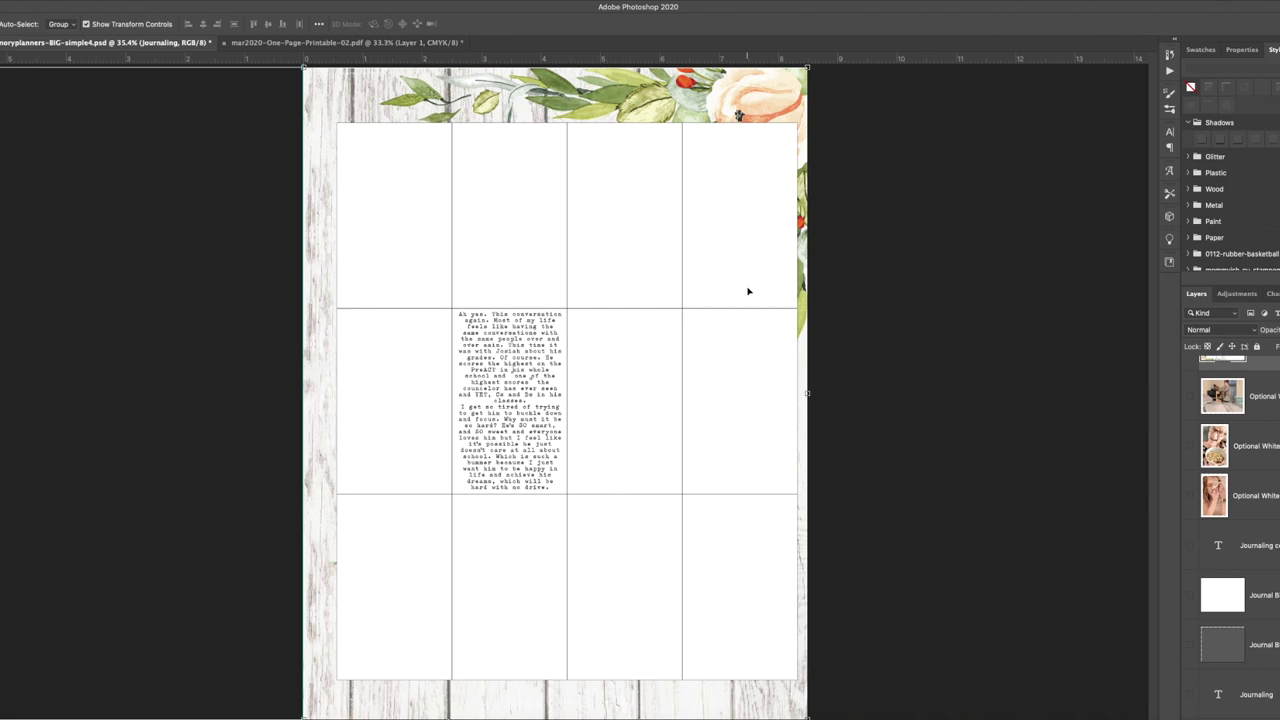
Step: Undo the right-page crop and the layer merge, and show all photo, journal block and framed text layers of the spread again
{"action": "key", "text": "super+z"}
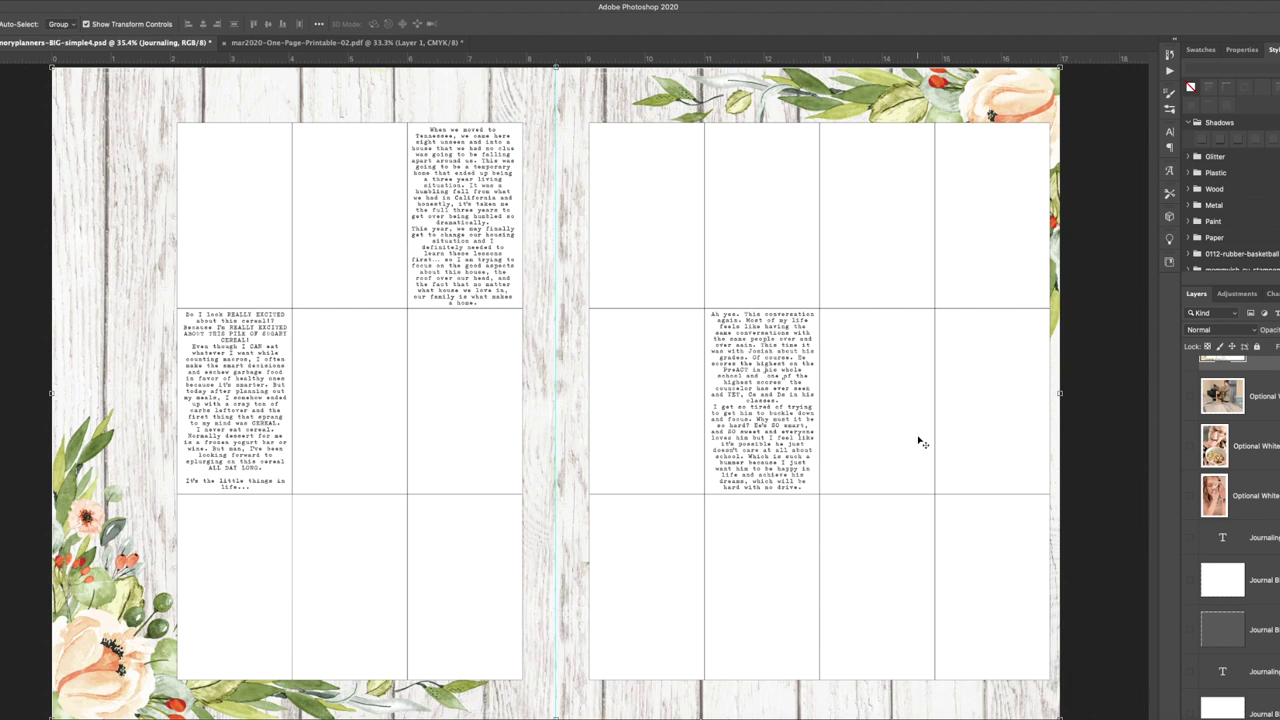
{"action": "scroll", "coordinate": [1225, 375], "scroll_direction": "up", "scroll_amount": 1}
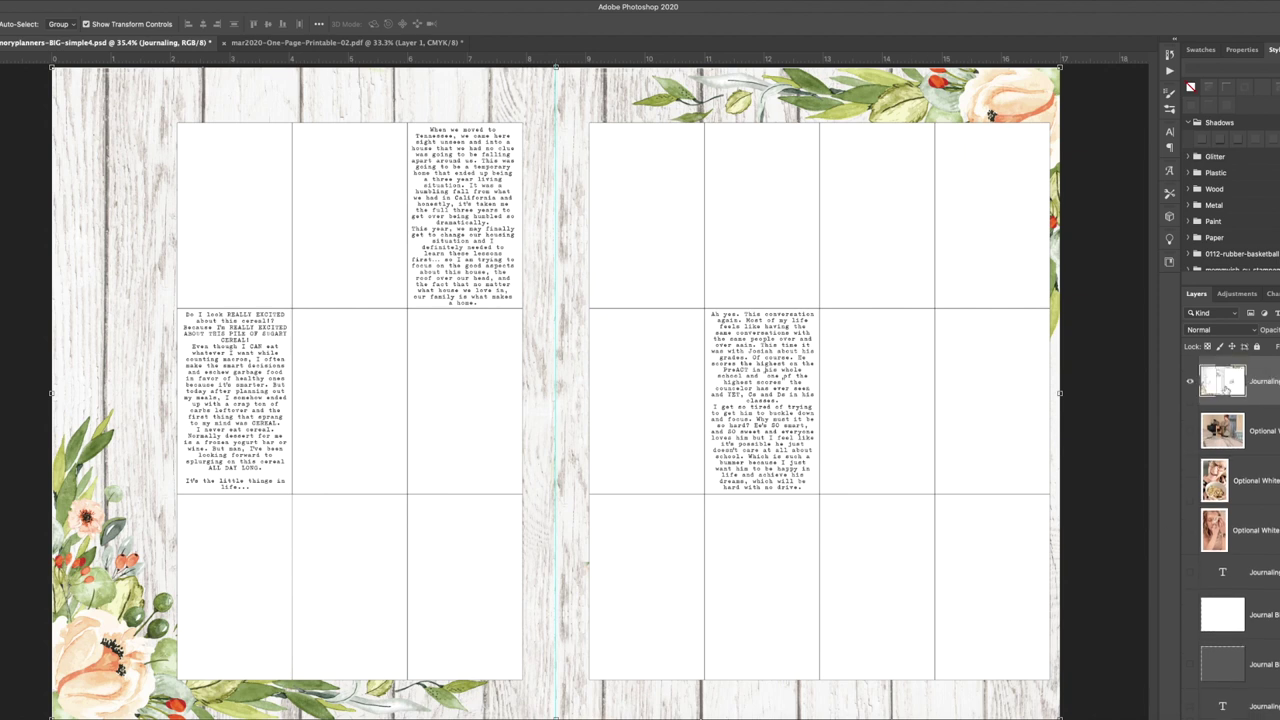
{"action": "key", "text": "super+z"}
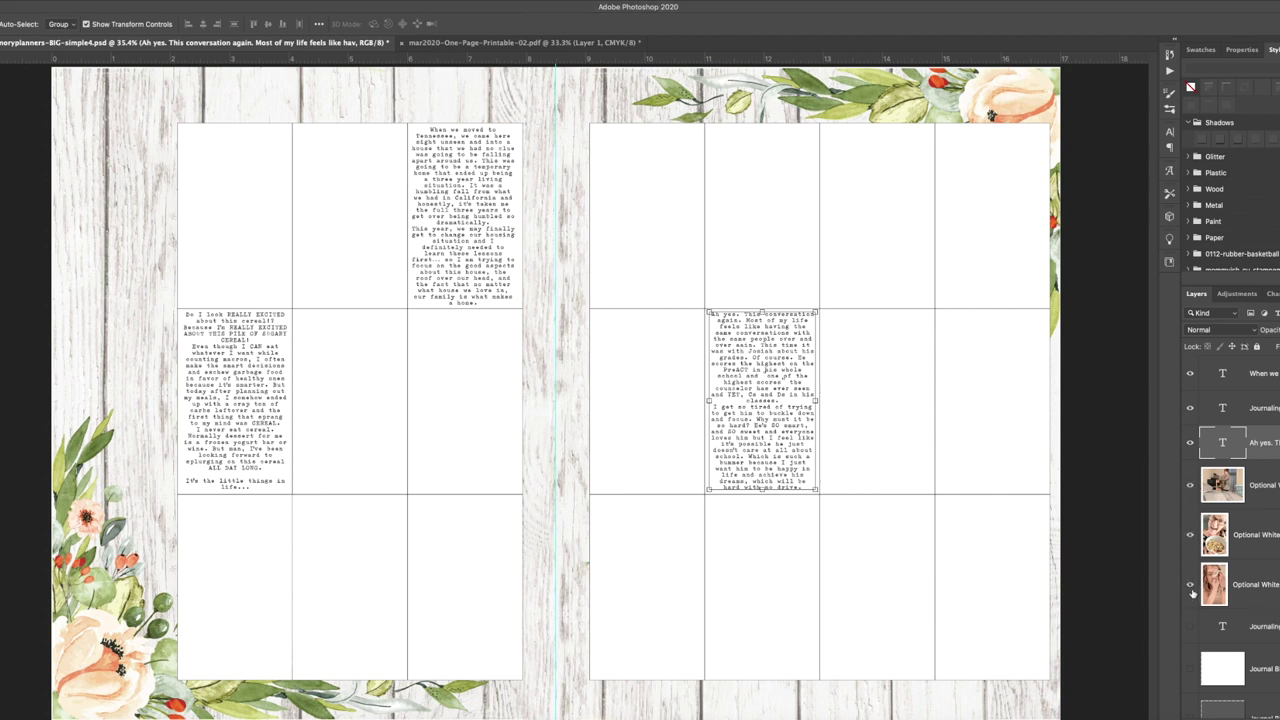
{"action": "scroll", "coordinate": [1194, 700], "scroll_direction": "down", "scroll_amount": 3}
{"action": "scroll", "coordinate": [1230, 530], "scroll_direction": "down", "scroll_amount": 4}
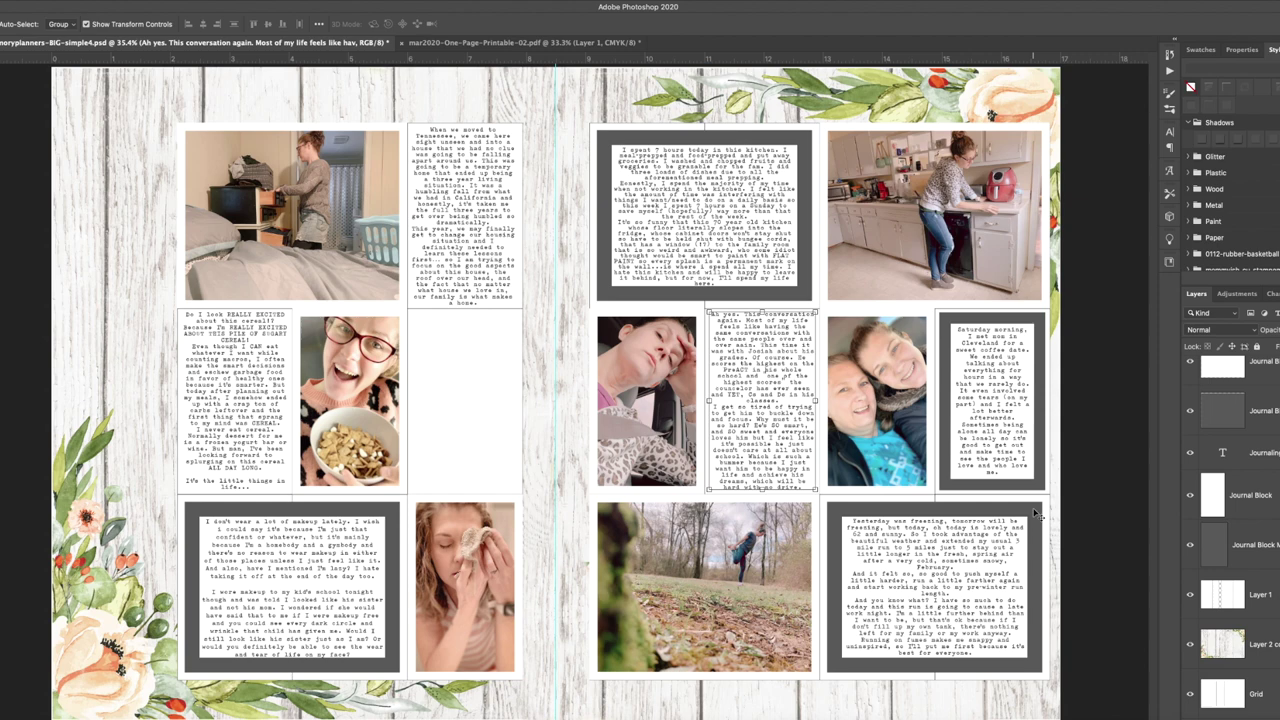
{"action": "left_click", "coordinate": [1036, 513]}
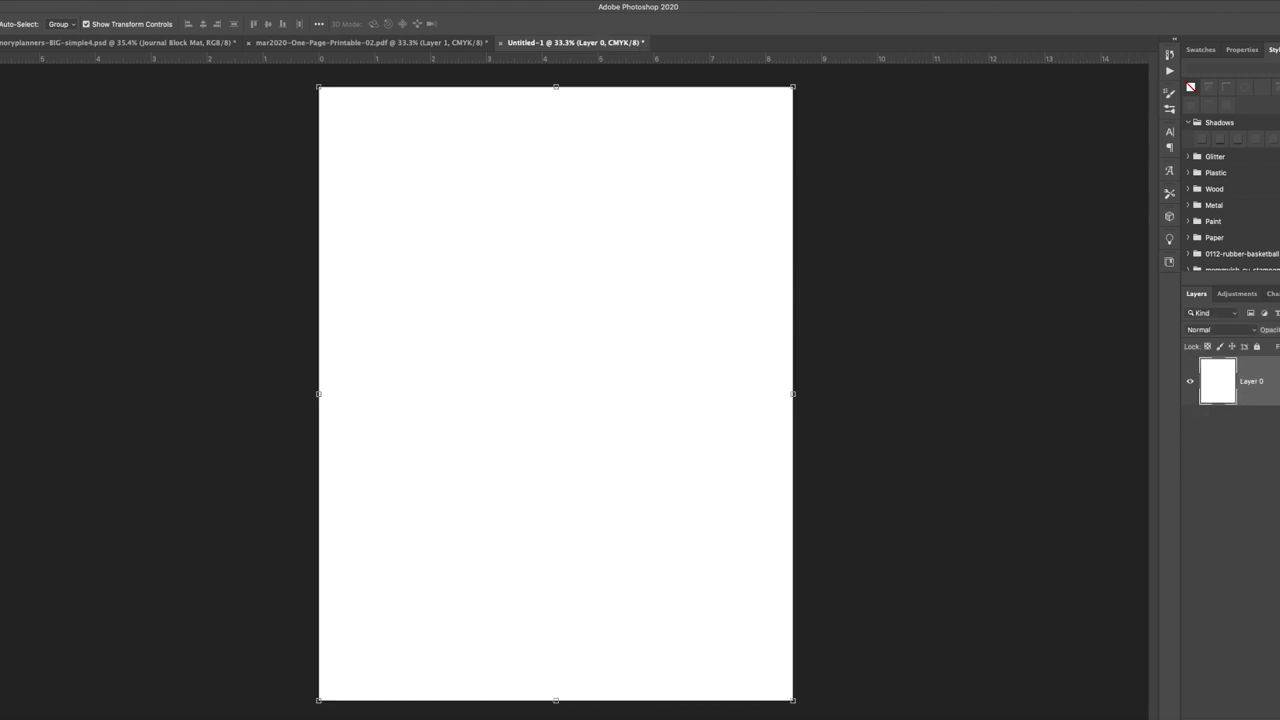
Step: Float the spread's window over the blank letter-size document, select all seven photos and copy them onto the blank page
{"action": "left_click_drag", "start_coordinate": [180, 43], "coordinate": [330, 144]}
{"action": "left_click", "coordinate": [425, 310]}
{"action": "left_click", "coordinate": [475, 496], "text": "shift"}
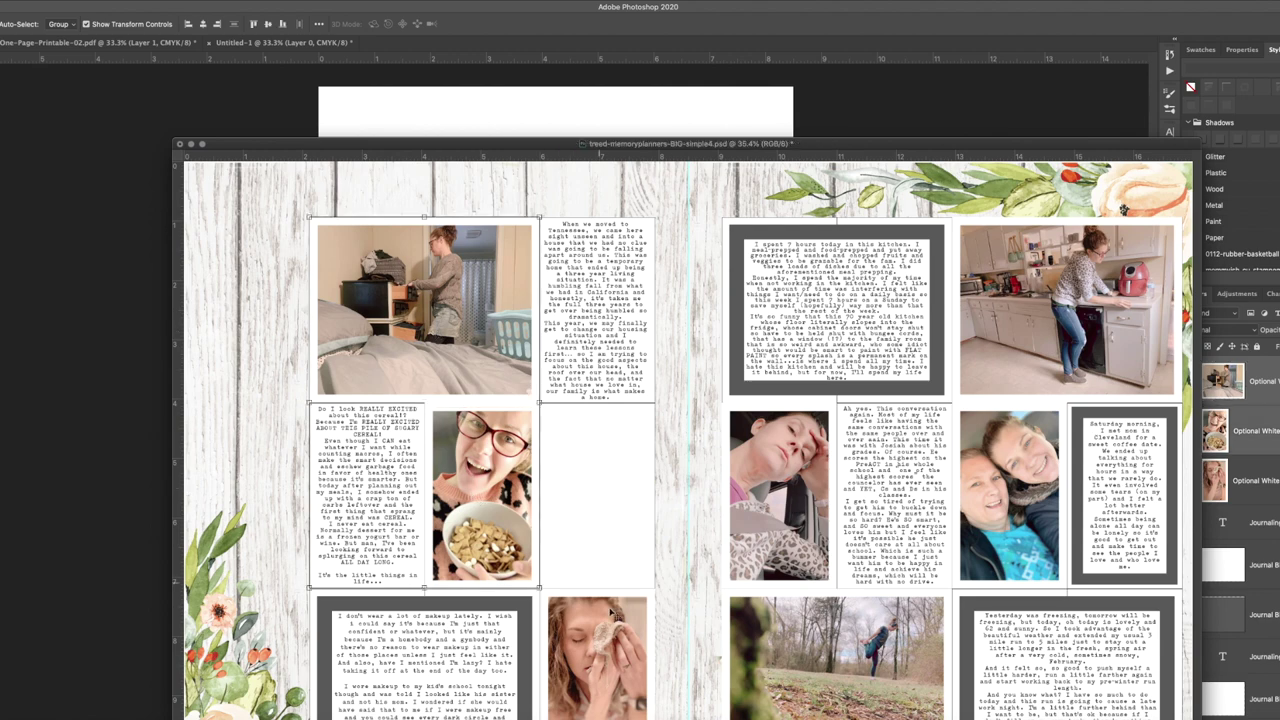
{"action": "left_click", "coordinate": [620, 645], "text": "shift"}
{"action": "left_click", "coordinate": [783, 544], "text": "shift"}
{"action": "left_click", "coordinate": [1011, 513], "text": "shift"}
{"action": "left_click", "coordinate": [918, 617], "text": "shift"}
{"action": "left_click_drag", "start_coordinate": [918, 617], "coordinate": [679, 101]}
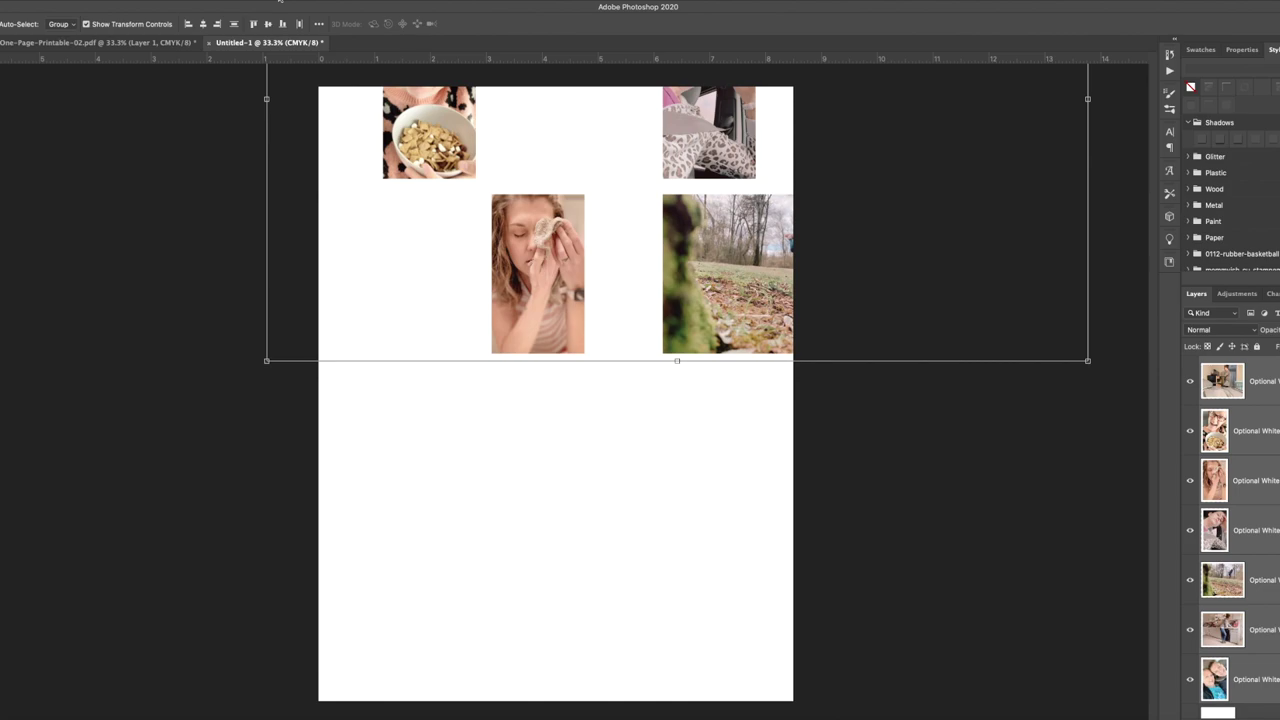
Step: Bring the floating treed-memoryplanners-BIG-simple4.psd window back, dock it with the other documents and return to Untitled-1
{"action": "left_click", "coordinate": [281, 1]}
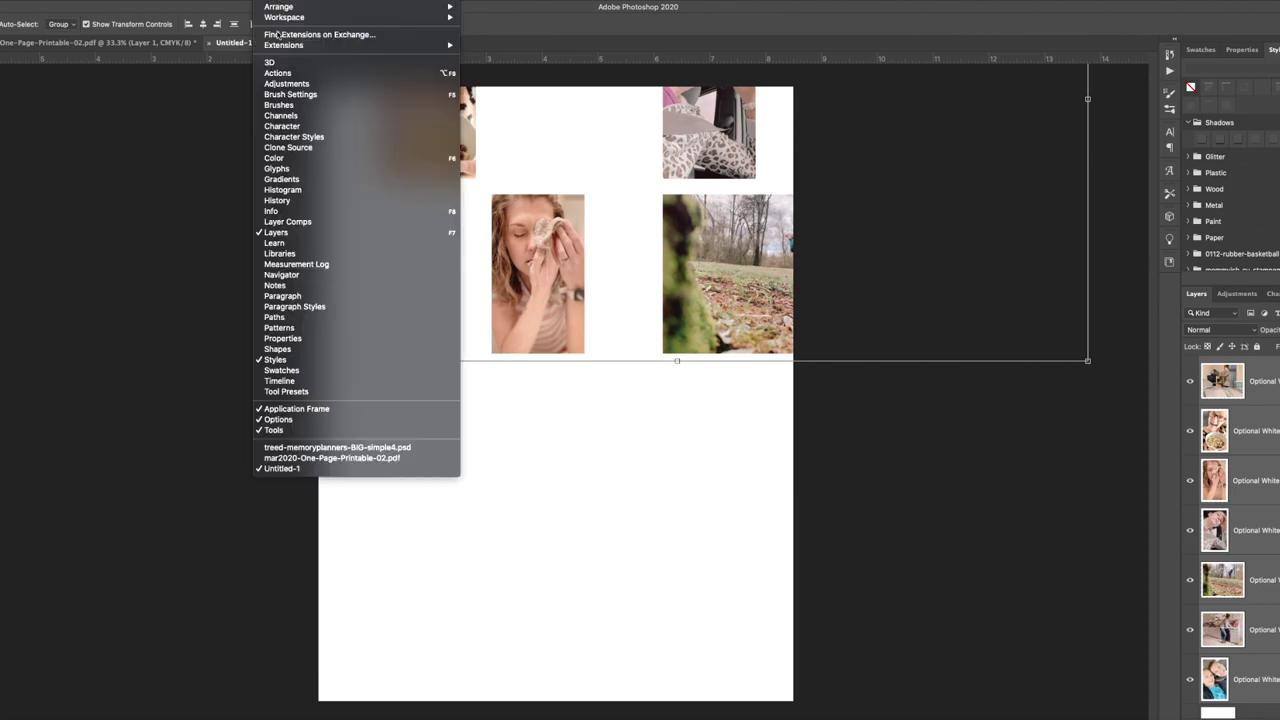
{"action": "left_click", "coordinate": [330, 447]}
{"action": "left_click_drag", "start_coordinate": [478, 146], "coordinate": [440, 45]}
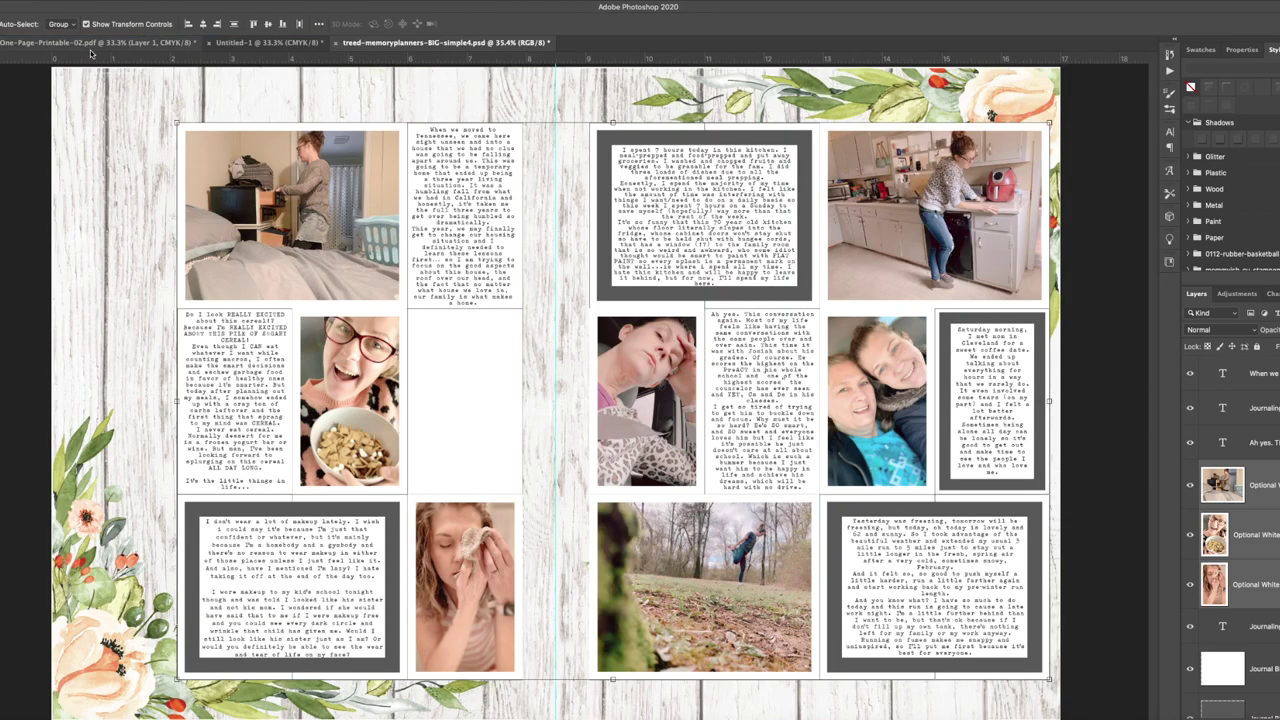
{"action": "left_click", "coordinate": [296, 45]}
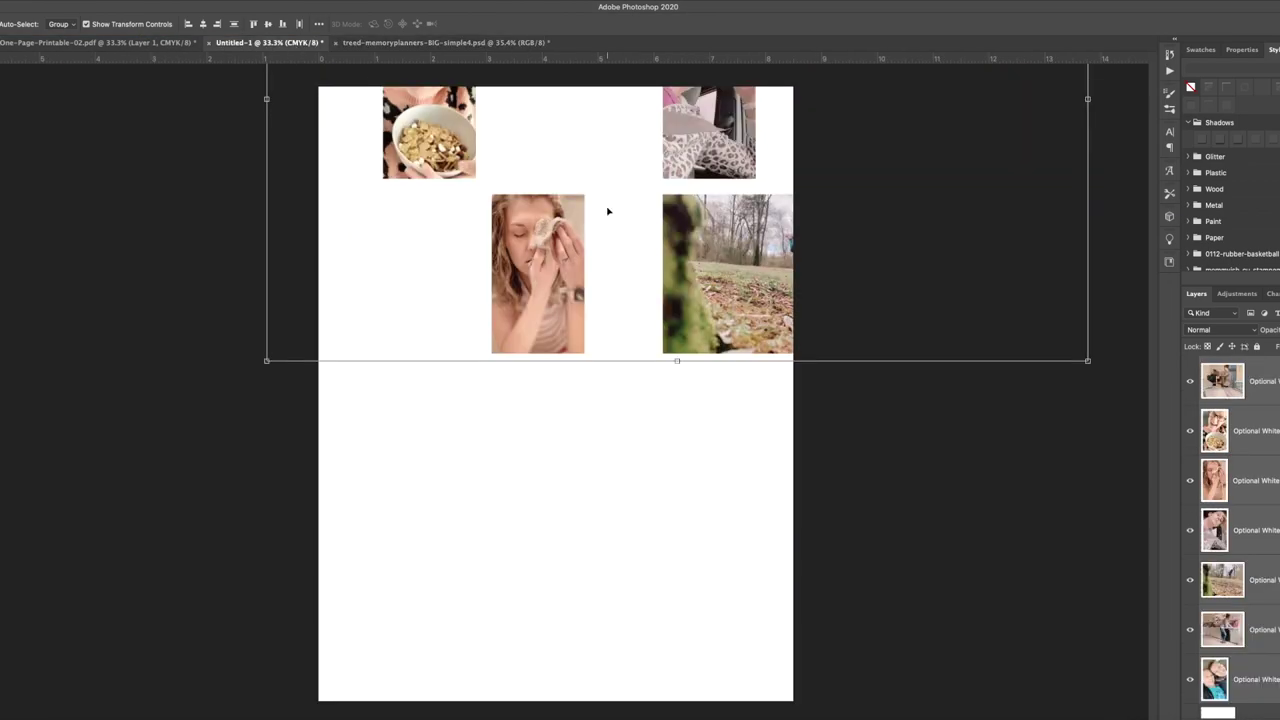
Step: Stack the seven photos by aligning their horizontal and vertical centres, move the stack to mid-page and show the grid
{"action": "left_click", "coordinate": [203, 24]}
{"action": "left_click", "coordinate": [268, 24]}
{"action": "left_click", "coordinate": [675, 221]}
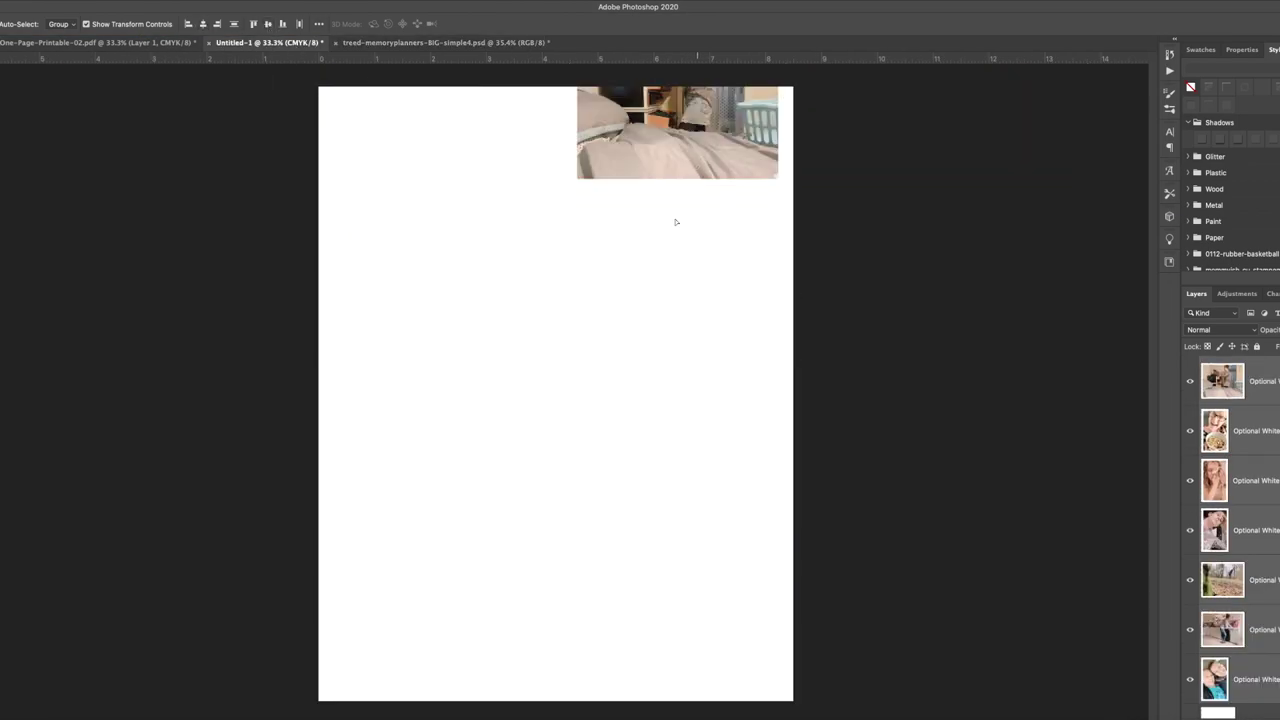
{"action": "left_click_drag", "start_coordinate": [700, 150], "coordinate": [592, 415]}
{"action": "key", "text": "ctrl+apostrophe"}
Step: Delete the white Layer 0 background beneath the photos
{"action": "scroll", "coordinate": [1199, 540], "scroll_direction": "down", "scroll_amount": 2}
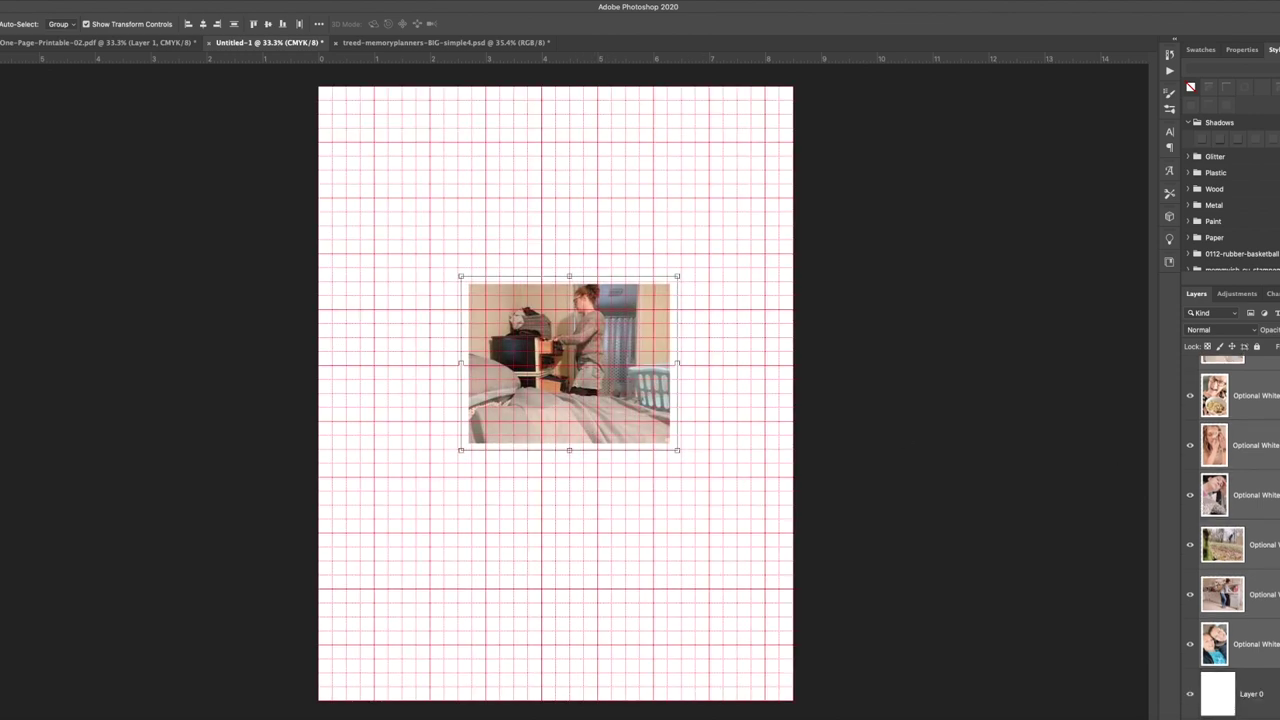
{"action": "left_click", "coordinate": [1251, 694]}
{"action": "key", "text": "Delete"}
{"action": "left_click", "coordinate": [986, 378]}
Step: Lay out the bedroom and cereal photos in the page's upper row and the face-wiping and tired portraits in the row below
{"action": "left_click_drag", "start_coordinate": [524, 314], "coordinate": [410, 181]}
{"action": "left_click_drag", "start_coordinate": [590, 385], "coordinate": [648, 250]}
{"action": "left_click_drag", "start_coordinate": [549, 392], "coordinate": [393, 405]}
{"action": "left_click_drag", "start_coordinate": [535, 378], "coordinate": [497, 421]}
{"action": "left_click_drag", "start_coordinate": [401, 421], "coordinate": [398, 392]}
{"action": "left_click_drag", "start_coordinate": [530, 400], "coordinate": [519, 400]}
Step: Rotate the outdoor forest photo 90 degrees and place it beside the two portraits, at the right of the middle row
{"action": "left_click_drag", "start_coordinate": [637, 374], "coordinate": [703, 490]}
{"action": "key", "text": "ctrl+t"}
{"action": "left_click_drag", "start_coordinate": [726, 420], "coordinate": [716, 558]}
{"action": "left_click_drag", "start_coordinate": [655, 468], "coordinate": [673, 440]}
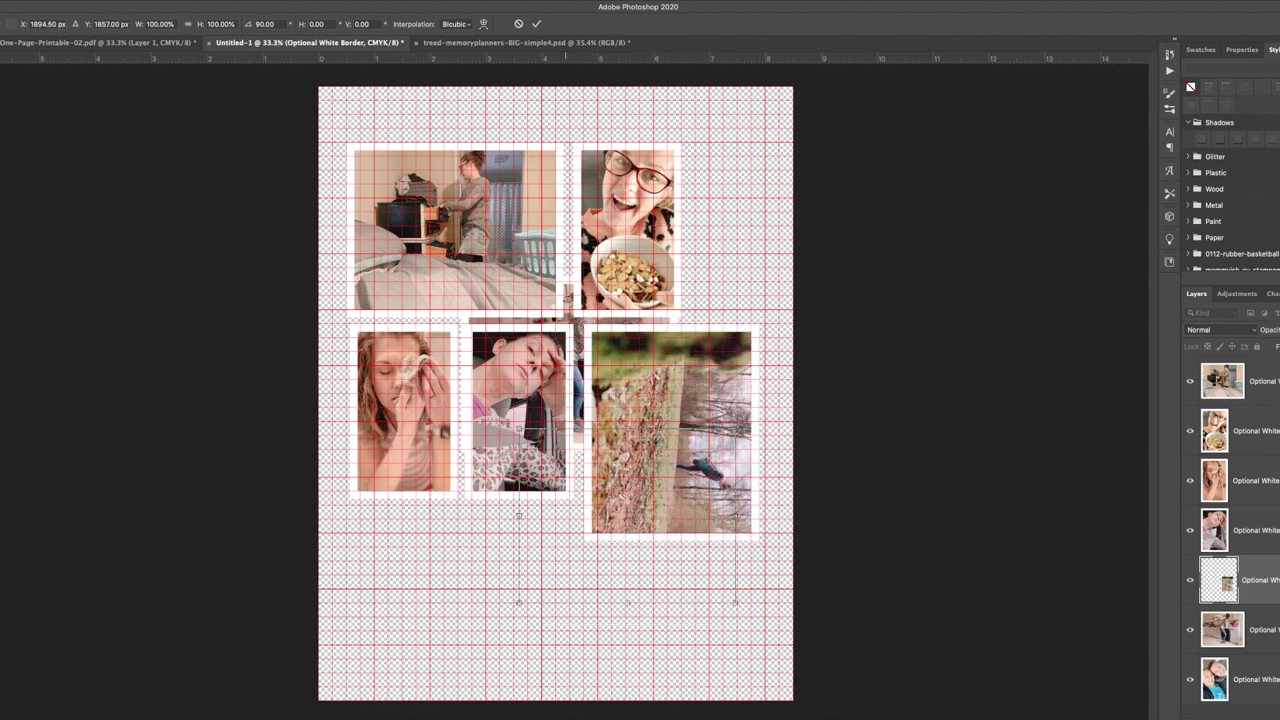
{"action": "key", "text": "Return"}
Step: Place the kitchen photo at the page's lower left, and rotate the two-person selfie -90 degrees and place it below the forest photo
{"action": "left_click_drag", "start_coordinate": [575, 290], "coordinate": [464, 497]}
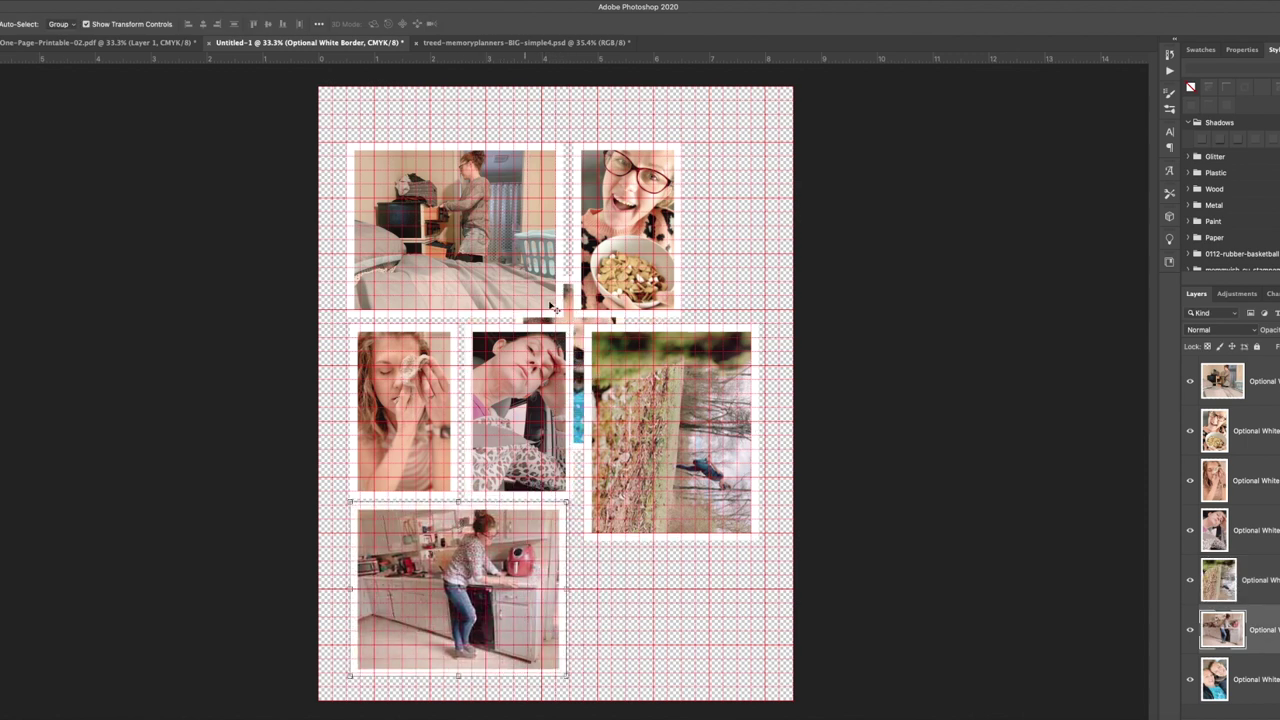
{"action": "left_click", "coordinate": [573, 321]}
{"action": "key", "text": "ctrl+t"}
{"action": "left_click_drag", "start_coordinate": [601, 292], "coordinate": [401, 307]}
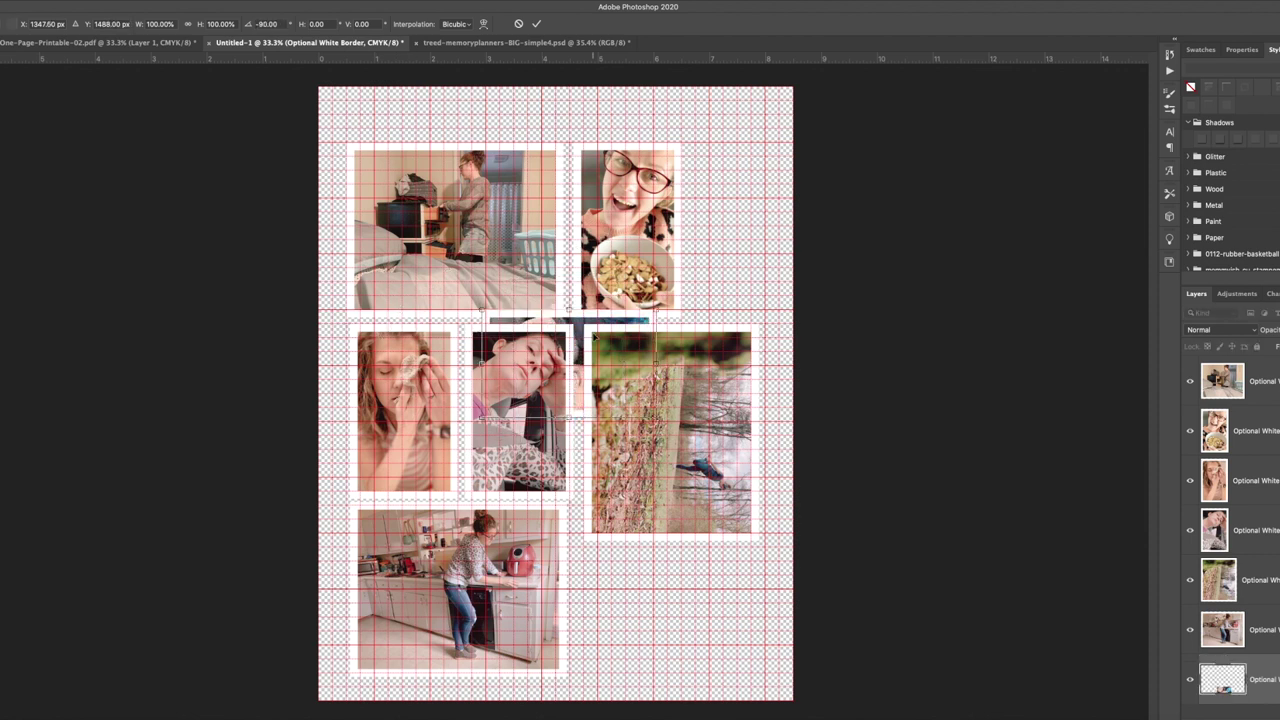
{"action": "left_click_drag", "start_coordinate": [606, 364], "coordinate": [697, 580]}
{"action": "key", "text": "Return"}
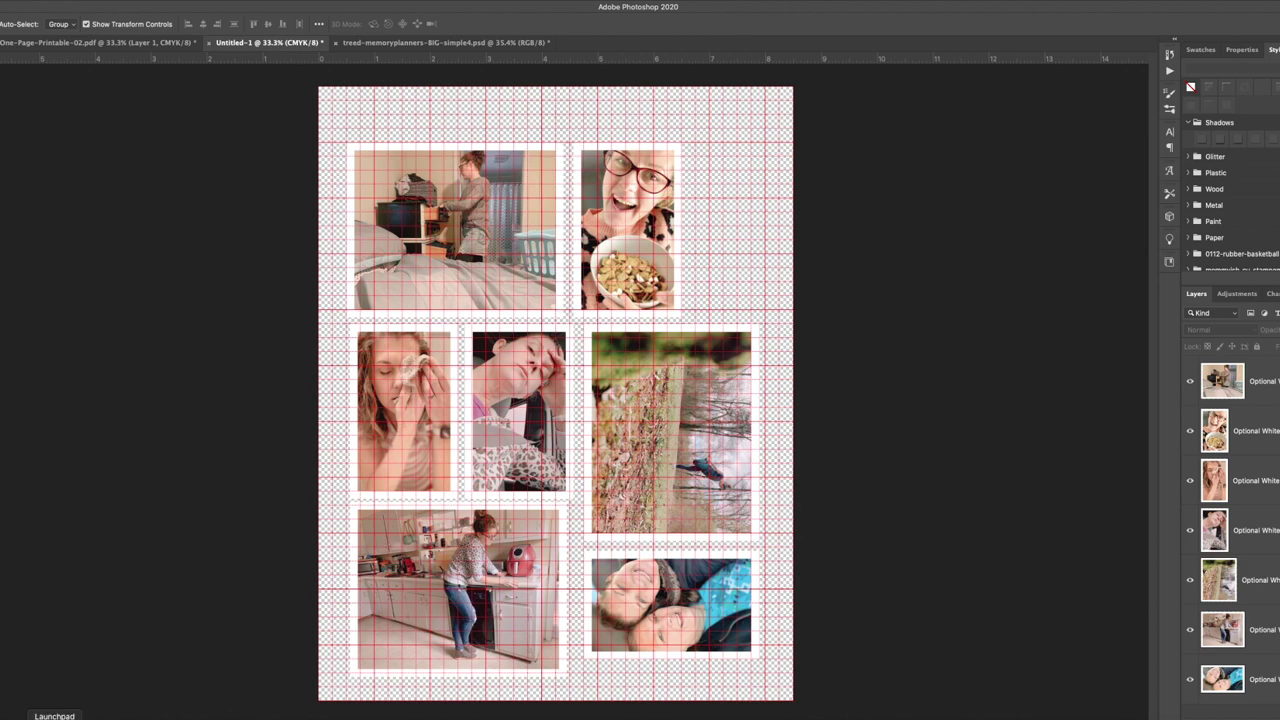
Step: Place the Silhouette guide file with its registration marks and print lines over the photo sheet at full-page size
{"action": "left_click", "coordinate": [12, 716]}
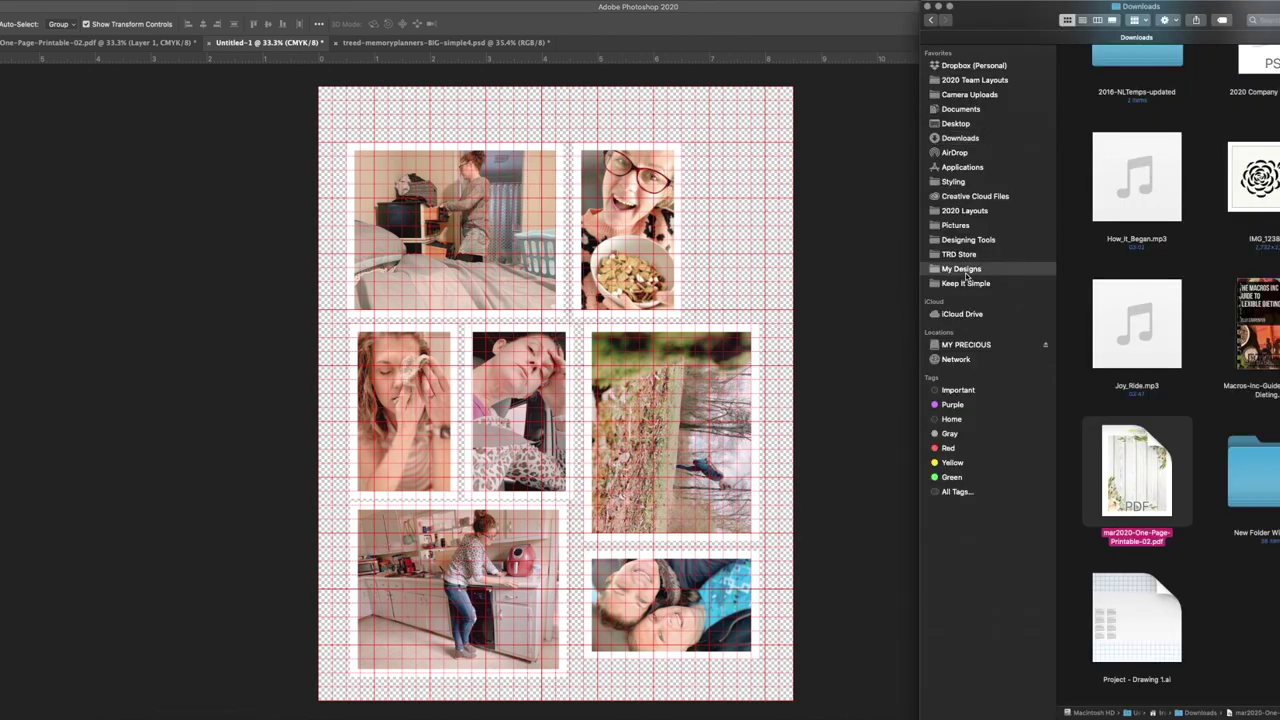
{"action": "scroll", "coordinate": [1182, 570], "scroll_direction": "down", "scroll_amount": 5}
{"action": "left_click_drag", "start_coordinate": [1140, 615], "coordinate": [630, 255]}
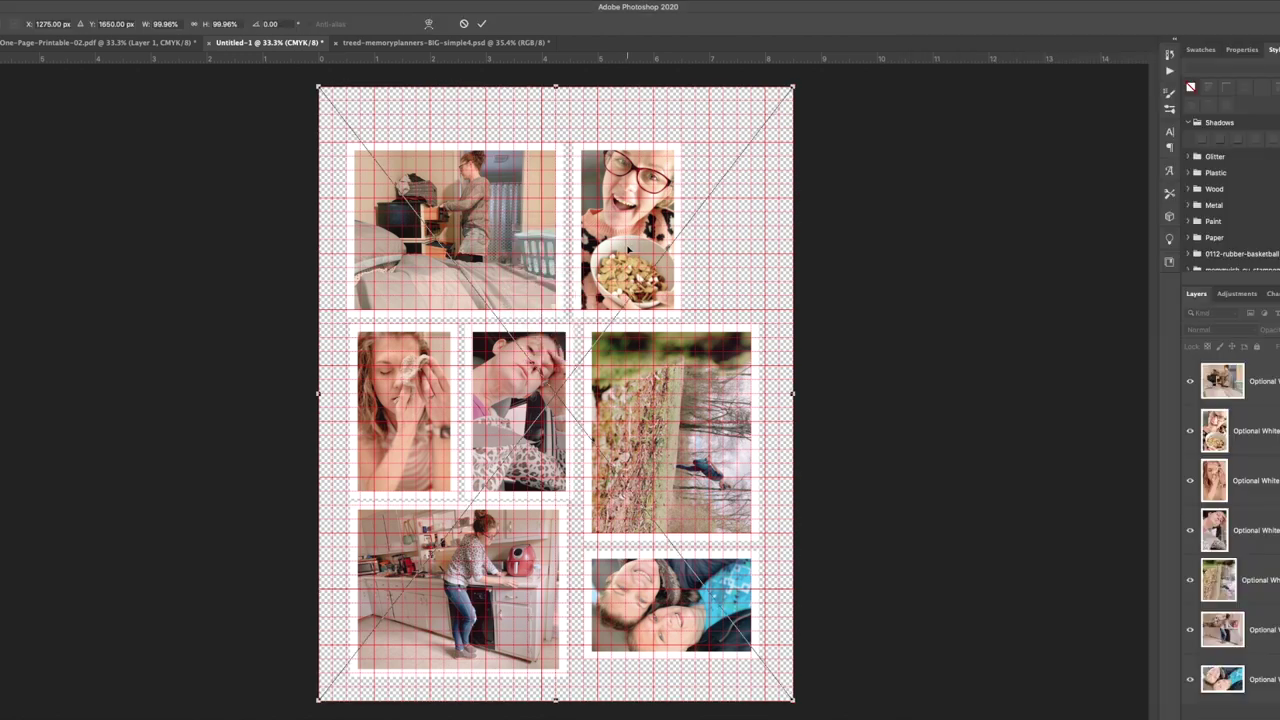
{"action": "key", "text": "Return"}
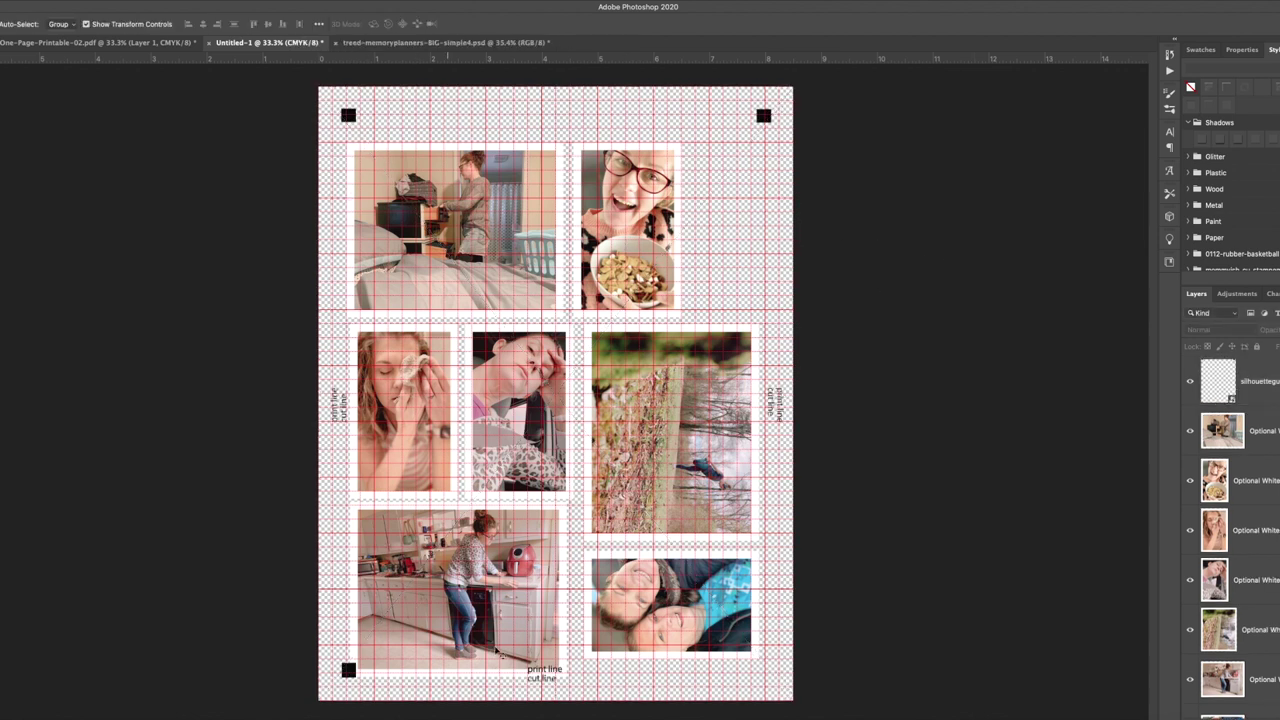
Step: Move all seven photos together upward and slightly right, between the guide's registration marks and above its bottom print line
{"action": "left_click_drag", "start_coordinate": [356, 224], "coordinate": [690, 540]}
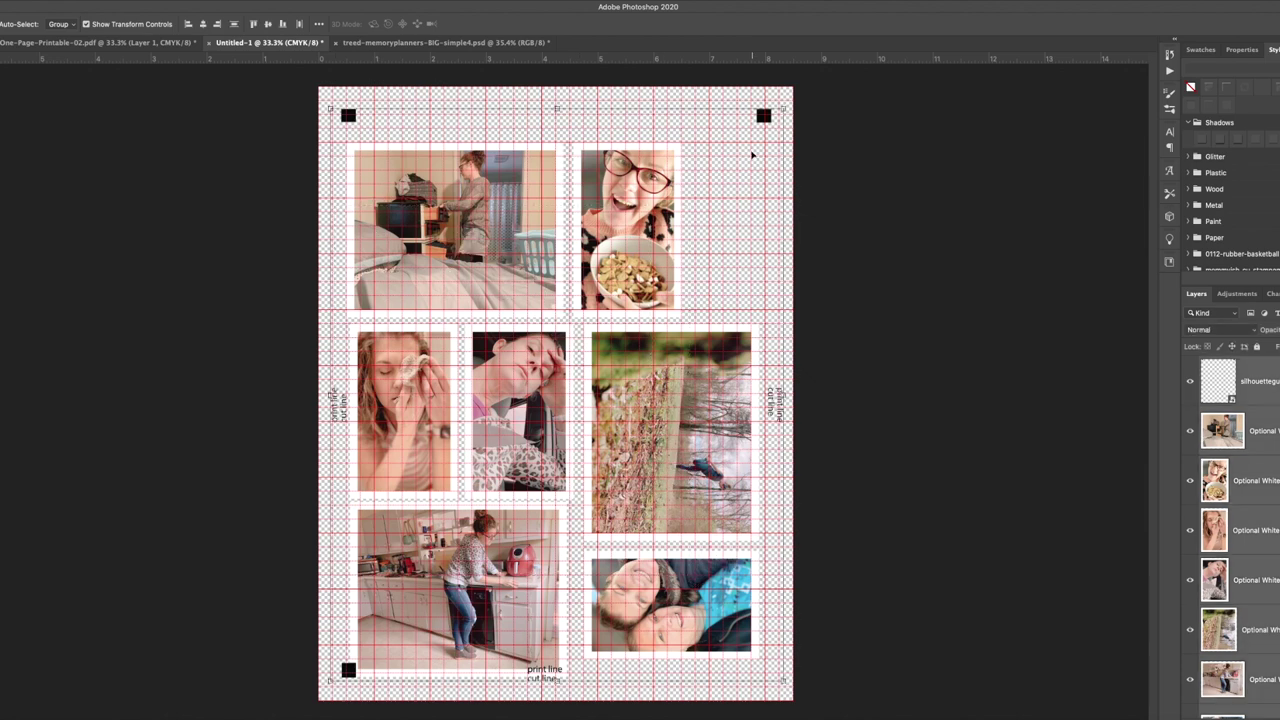
{"action": "left_click", "coordinate": [572, 232]}
{"action": "left_click_drag", "start_coordinate": [246, 91], "coordinate": [794, 592]}
{"action": "left_click_drag", "start_coordinate": [435, 638], "coordinate": [439, 622]}
{"action": "left_click", "coordinate": [878, 566]}
Step: Nudge the forest photo and the two-person selfie slightly left, away from the right print line, and hide the grid
{"action": "left_click", "coordinate": [680, 510]}
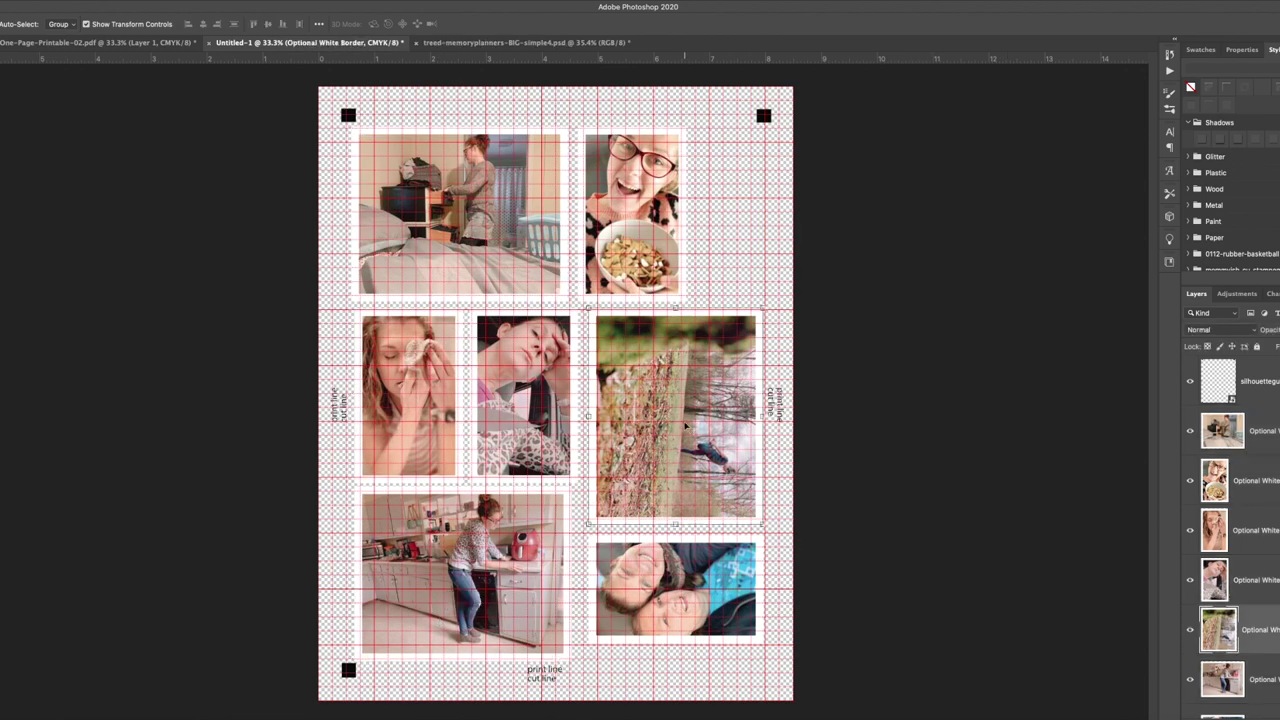
{"action": "left_click_drag", "start_coordinate": [680, 510], "coordinate": [677, 510]}
{"action": "left_click_drag", "start_coordinate": [644, 592], "coordinate": [638, 592]}
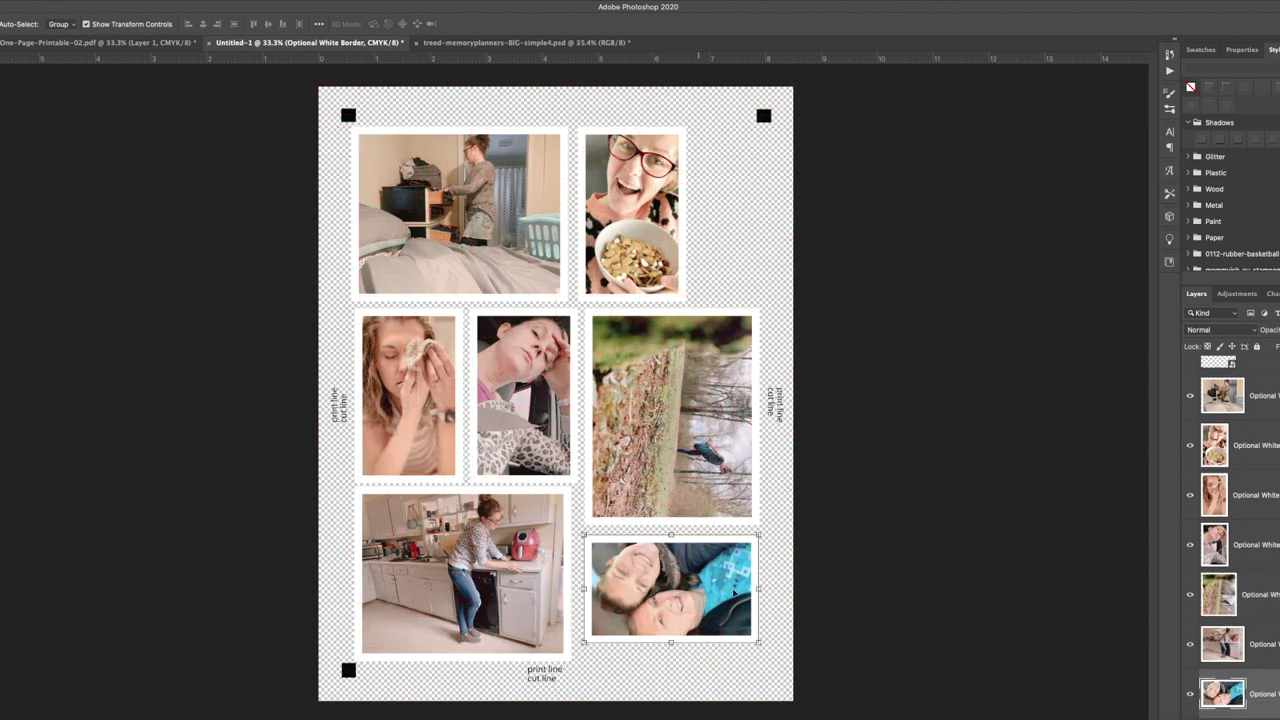
{"action": "left_click", "coordinate": [856, 544]}
Step: Select all seven photo layers and create a merged copy of them above the originals
{"action": "left_click", "coordinate": [459, 213]}
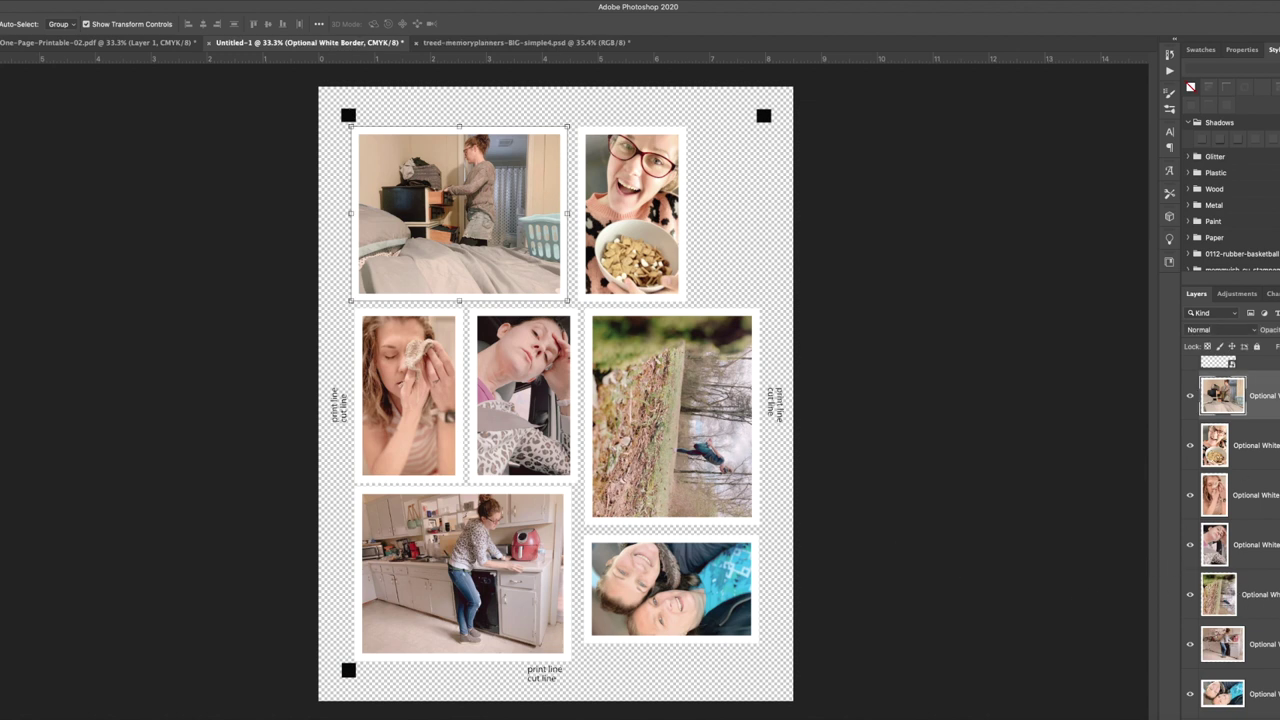
{"action": "key", "text": "super+alt+a"}
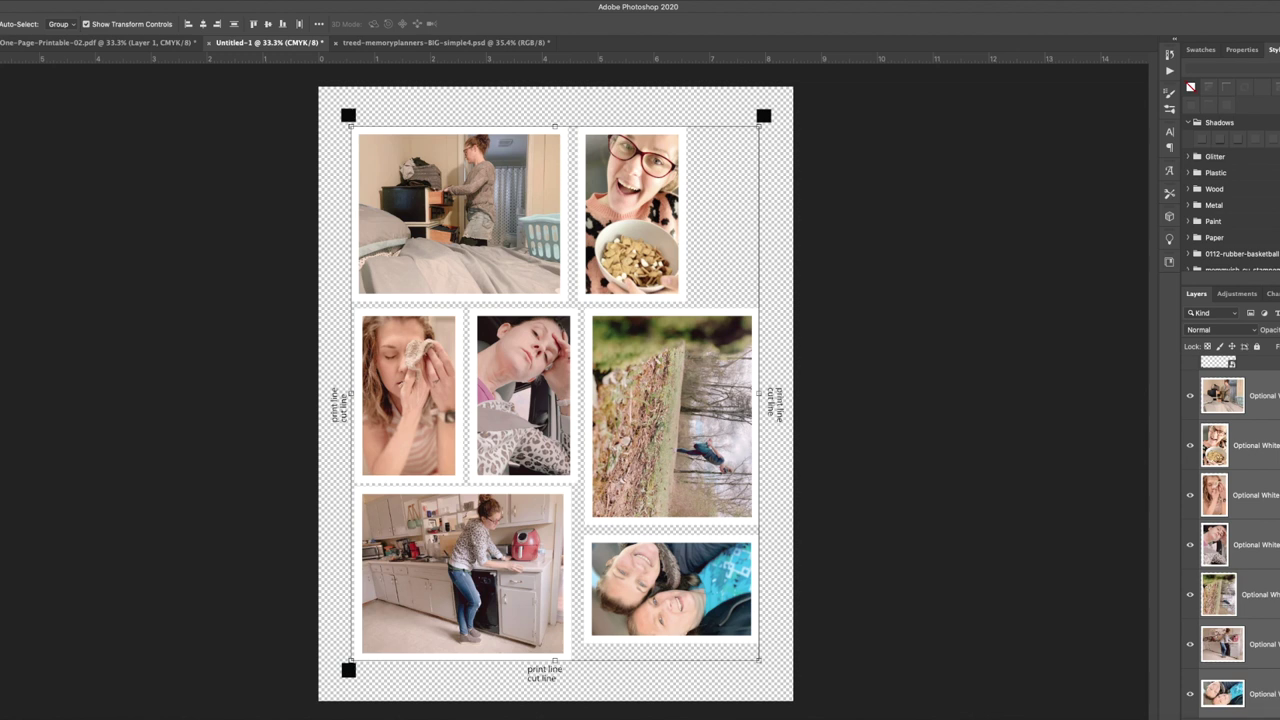
{"action": "key", "text": "ctrl+alt+e"}
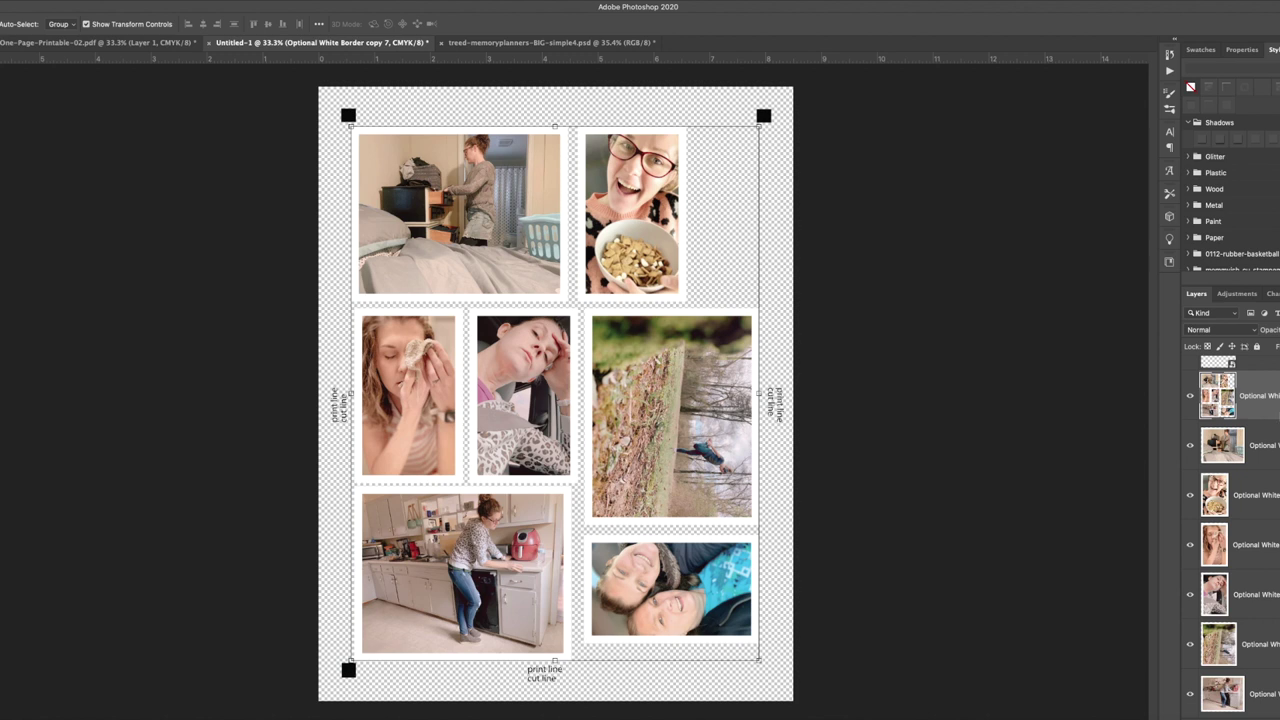
Step: Apply a black Color Overlay at 100% opacity to the merged photo copy
{"action": "double_click", "coordinate": [1270, 418]}
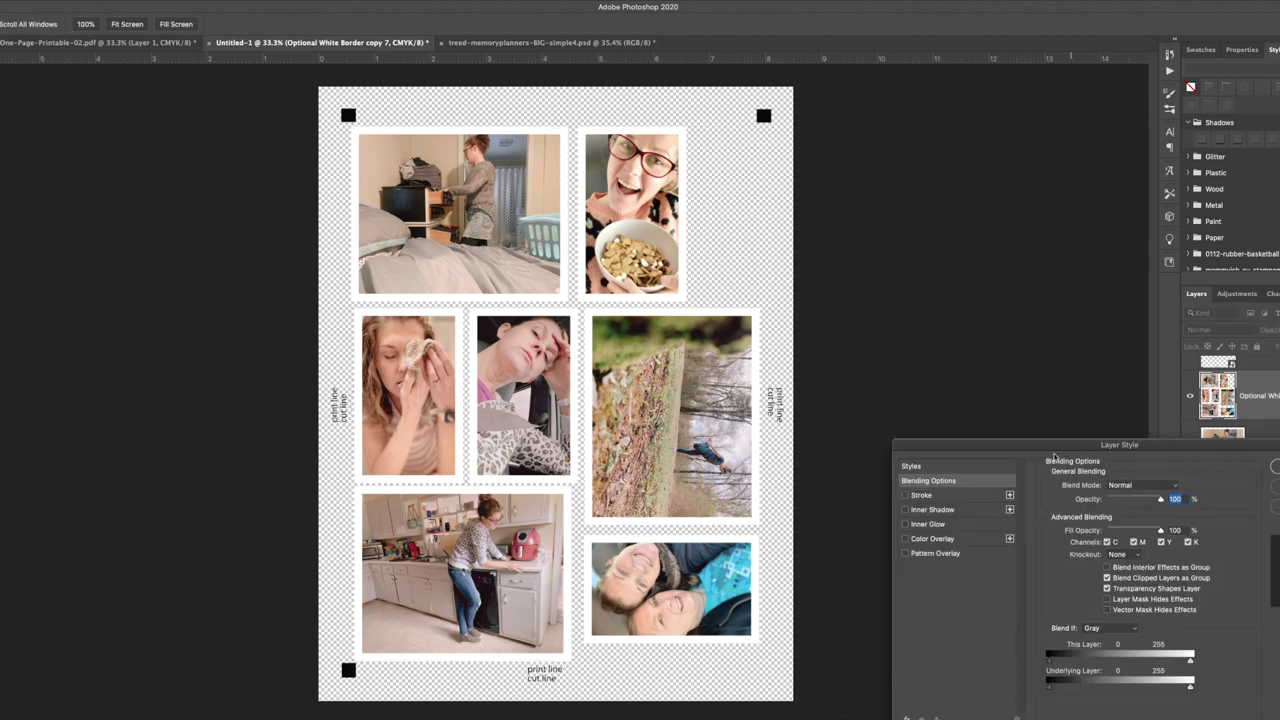
{"action": "left_click", "coordinate": [935, 539]}
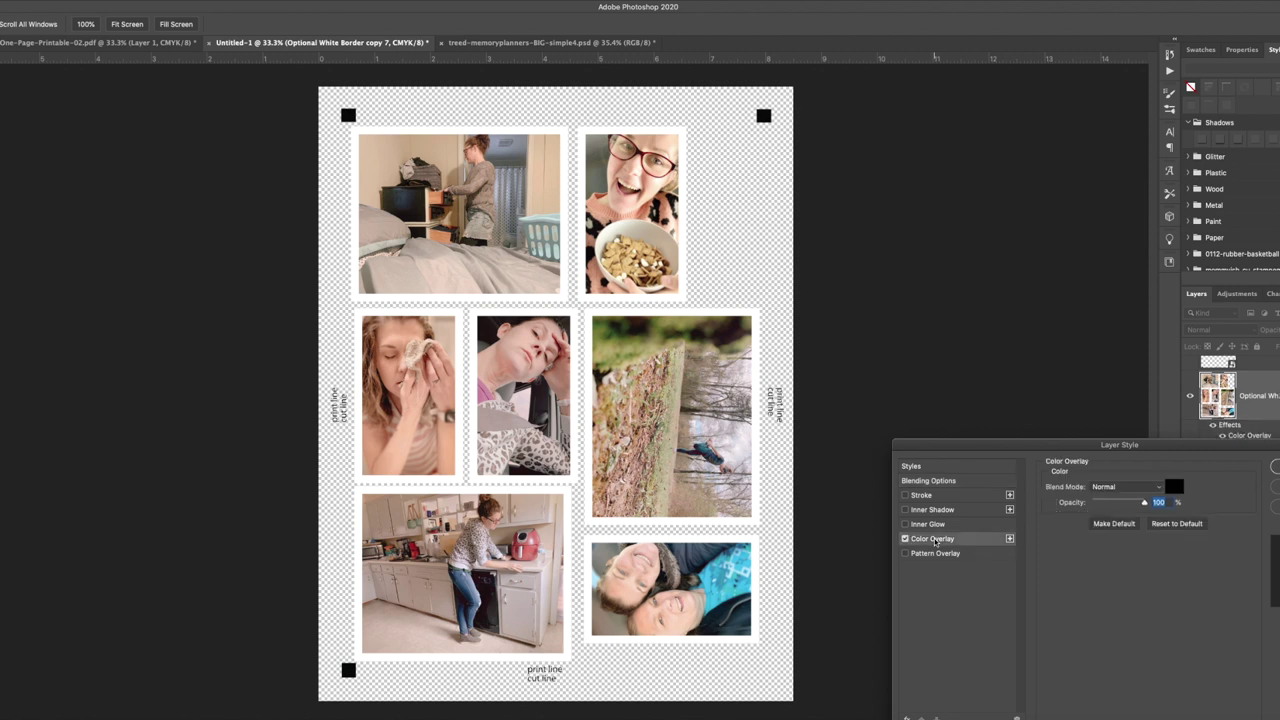
{"action": "left_click", "coordinate": [1276, 466]}
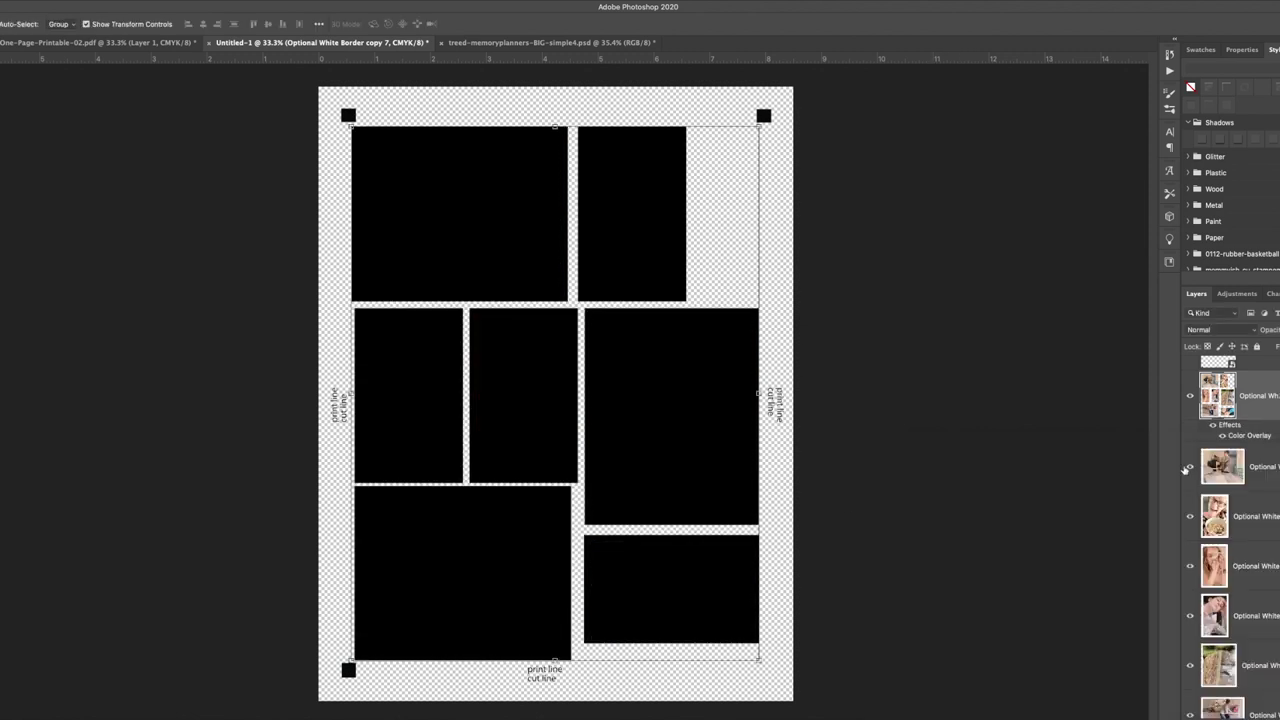
Step: Hide the Silhouette guide layer and save the black photo shapes in RGB mode as 1b.png on the Desktop with large file size
{"action": "scroll", "coordinate": [1192, 390], "scroll_direction": "up", "scroll_amount": 1}
{"action": "left_click", "coordinate": [1191, 386]}
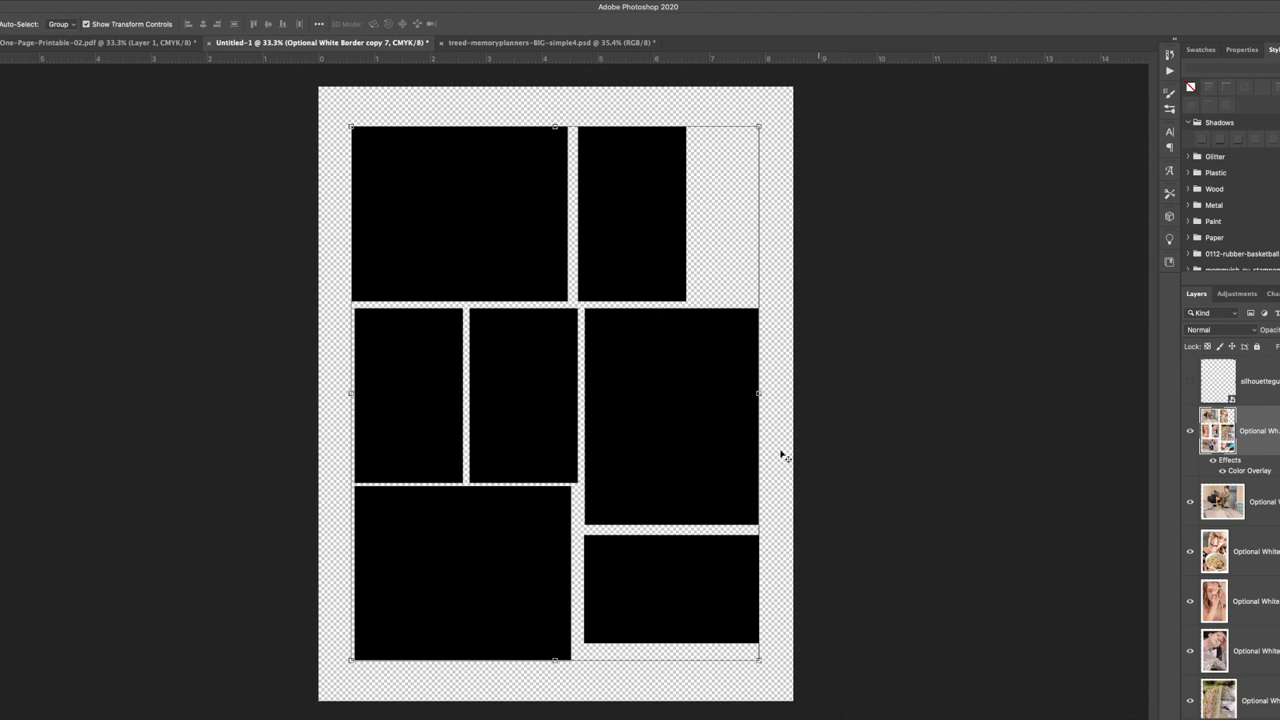
{"action": "key", "text": "super+shift+s"}
{"action": "left_click", "coordinate": [735, 467]}
{"action": "left_click", "coordinate": [685, 624]}
{"action": "left_click", "coordinate": [623, 71]}
{"action": "type", "text": "ts"}
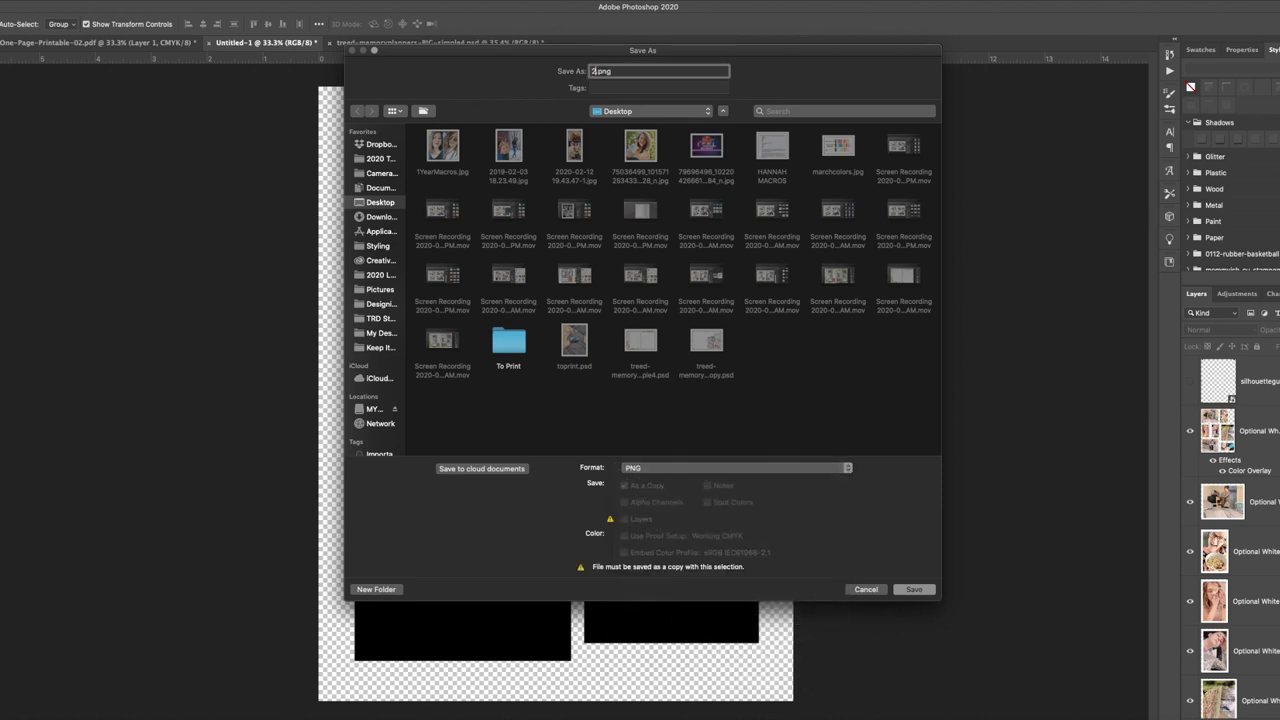
{"action": "key", "text": "Return"}
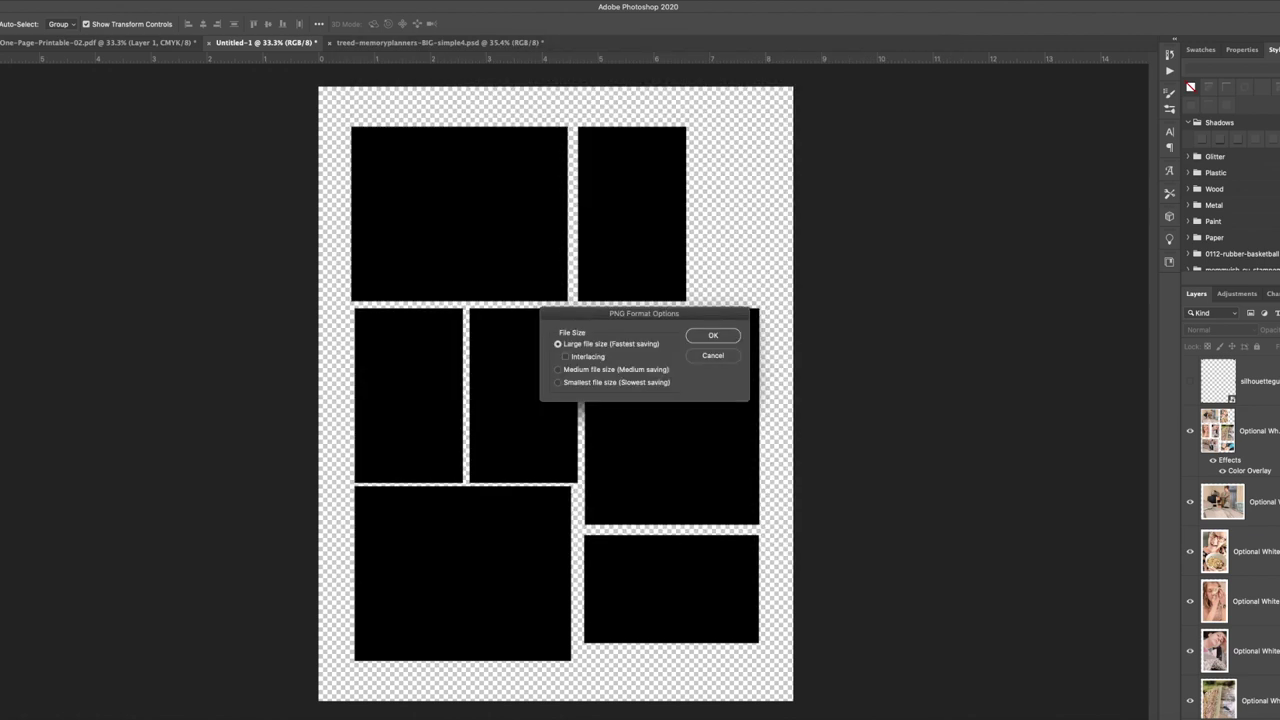
{"action": "key", "text": "Return"}
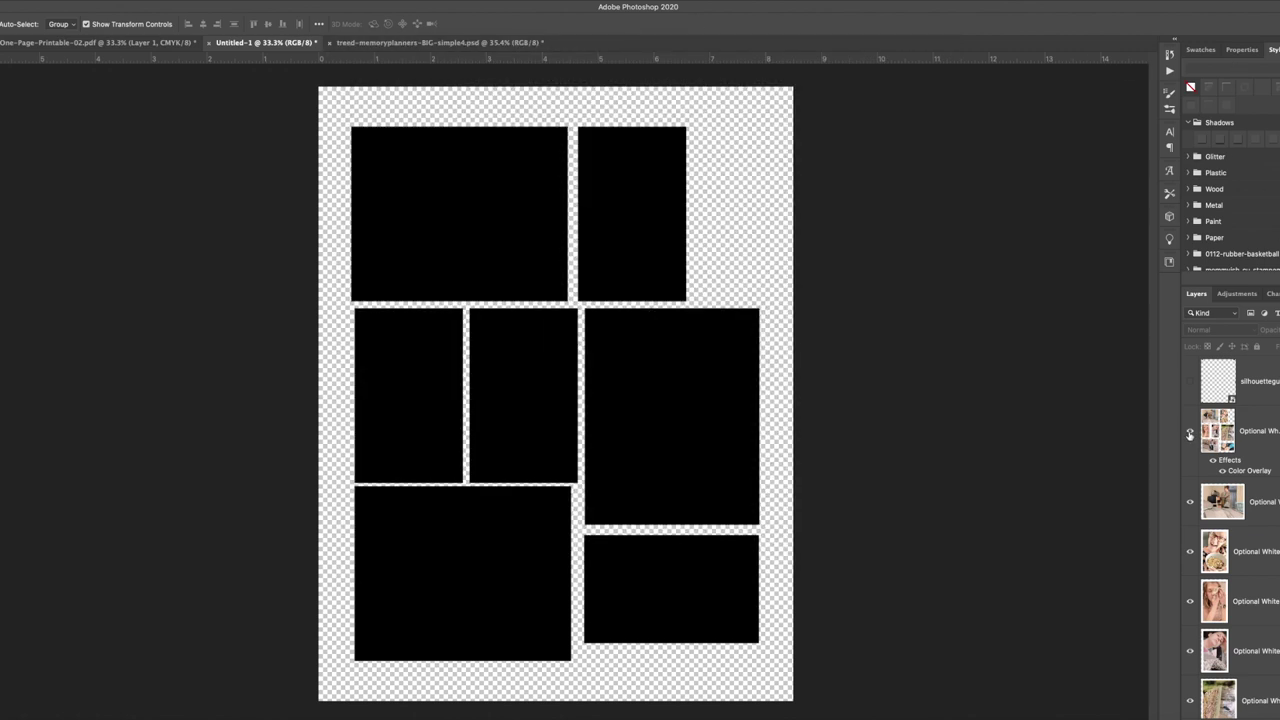
Step: Hide the black merged copy and save the photo sheet as 1.png on the Desktop with large file size
{"action": "left_click", "coordinate": [1190, 434]}
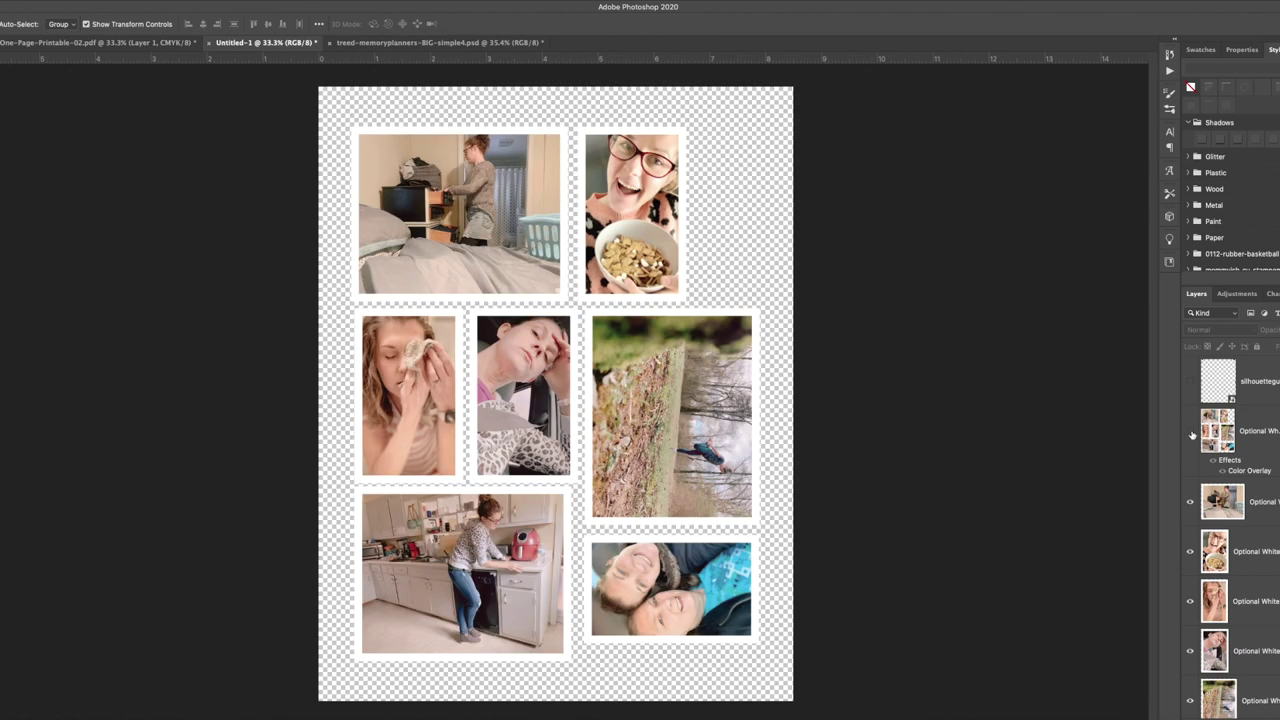
{"action": "key", "text": "super+shift+s"}
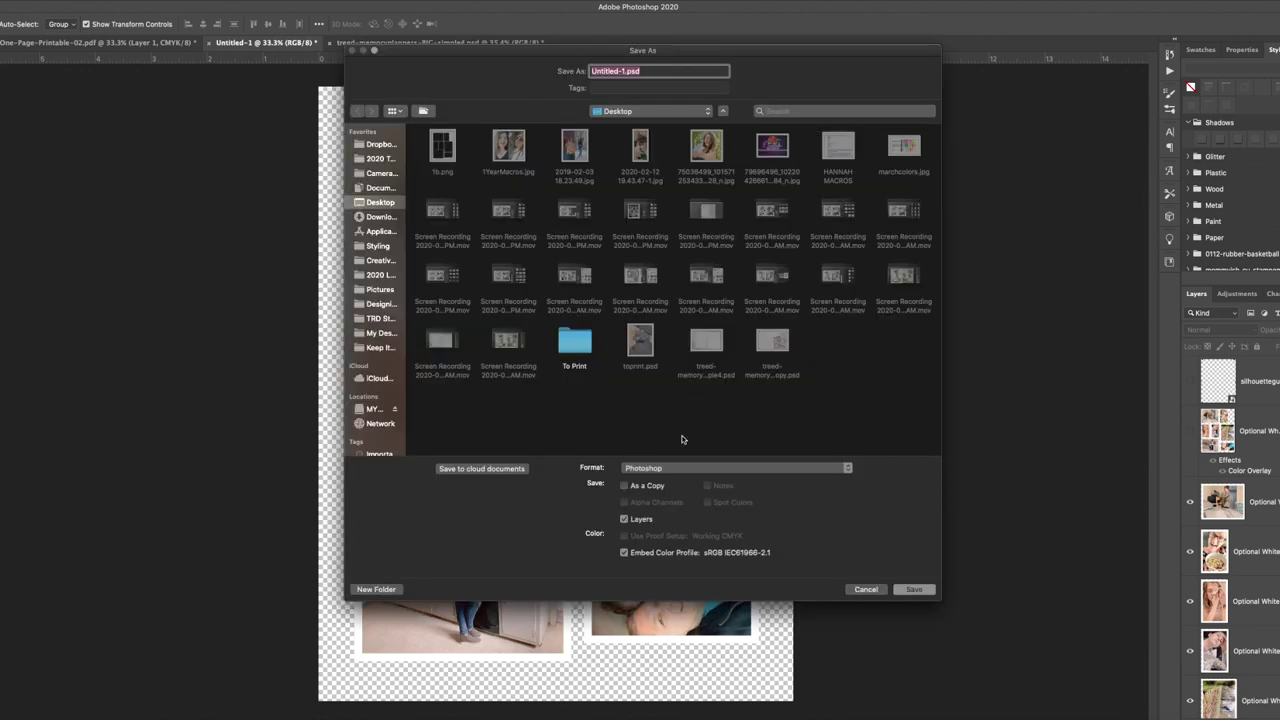
{"action": "left_click", "coordinate": [658, 468]}
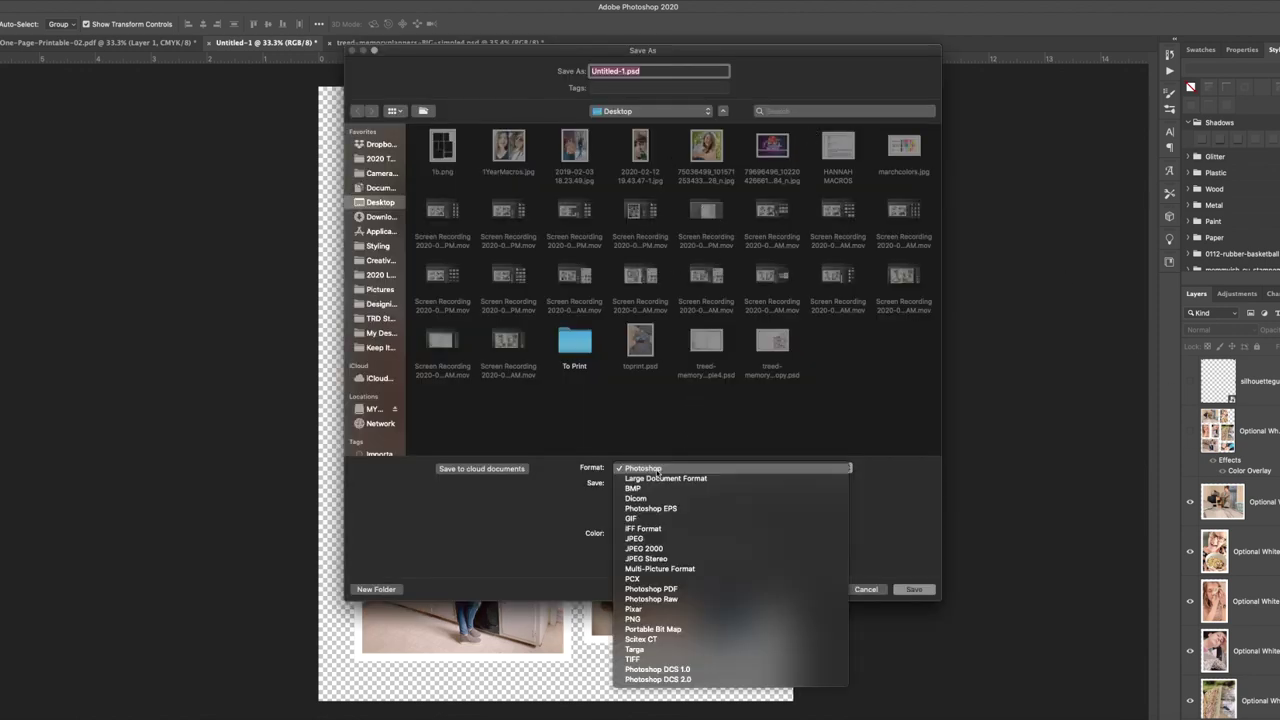
{"action": "left_click", "coordinate": [660, 619]}
{"action": "type", "text": "1.png"}
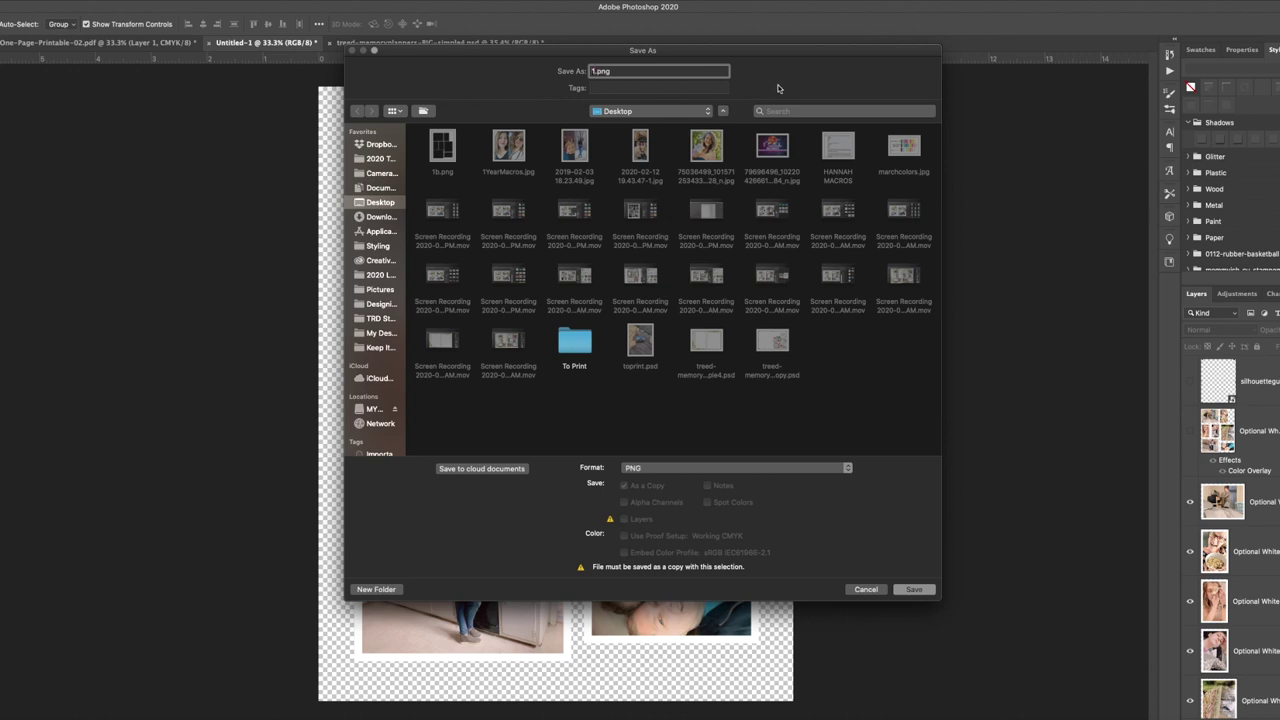
{"action": "key", "text": "Return"}
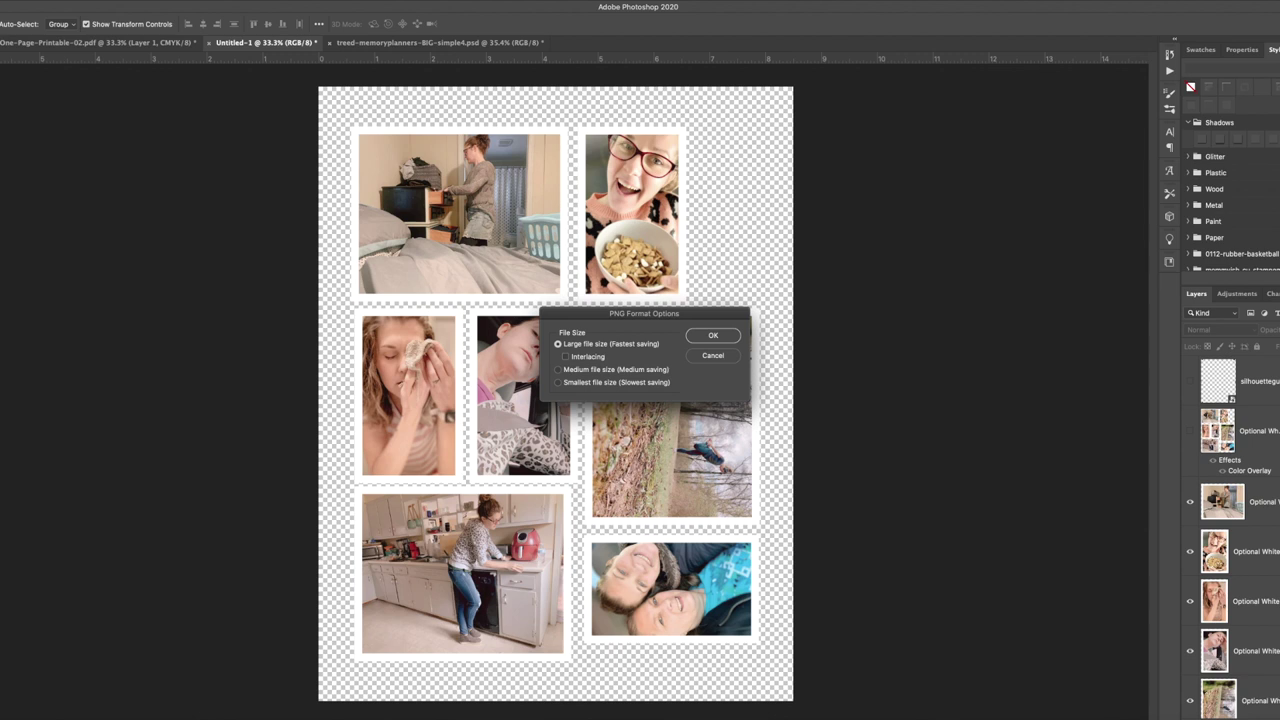
{"action": "key", "text": "Return"}
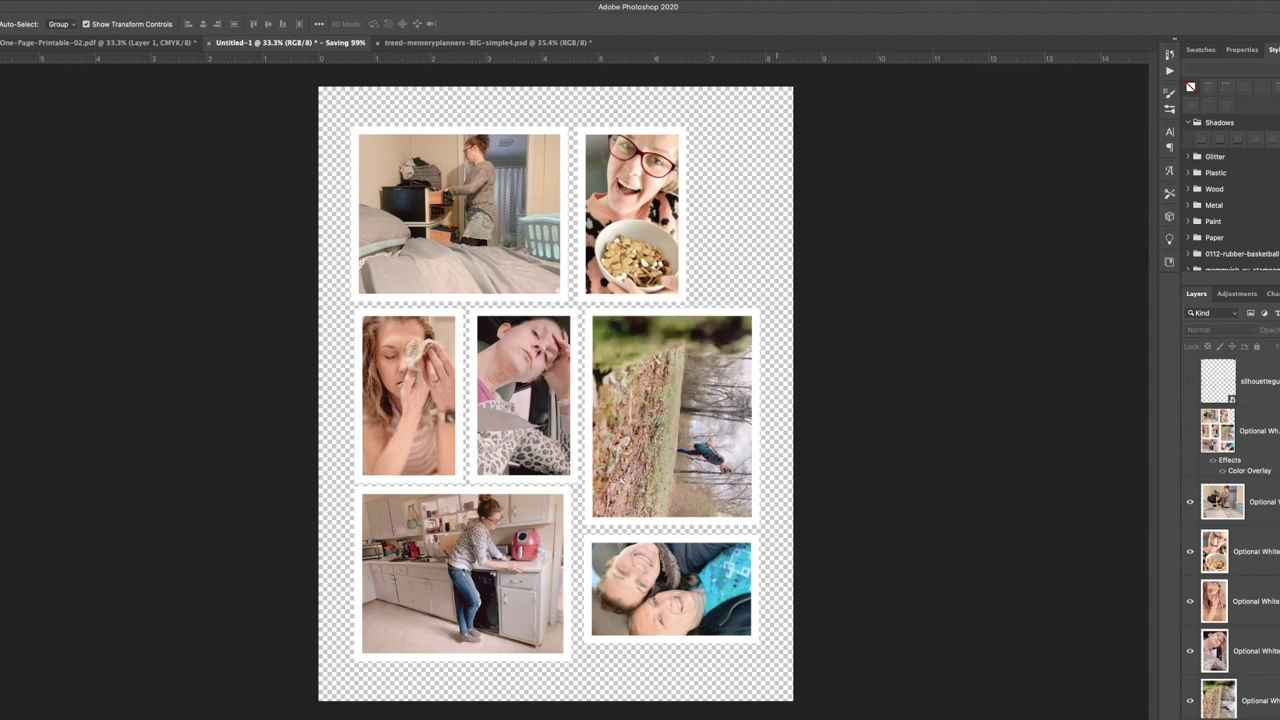
Step: Hide all seven photo layers on the letter-size sheet and show the Silhouette guide layer
{"action": "left_click", "coordinate": [513, 44]}
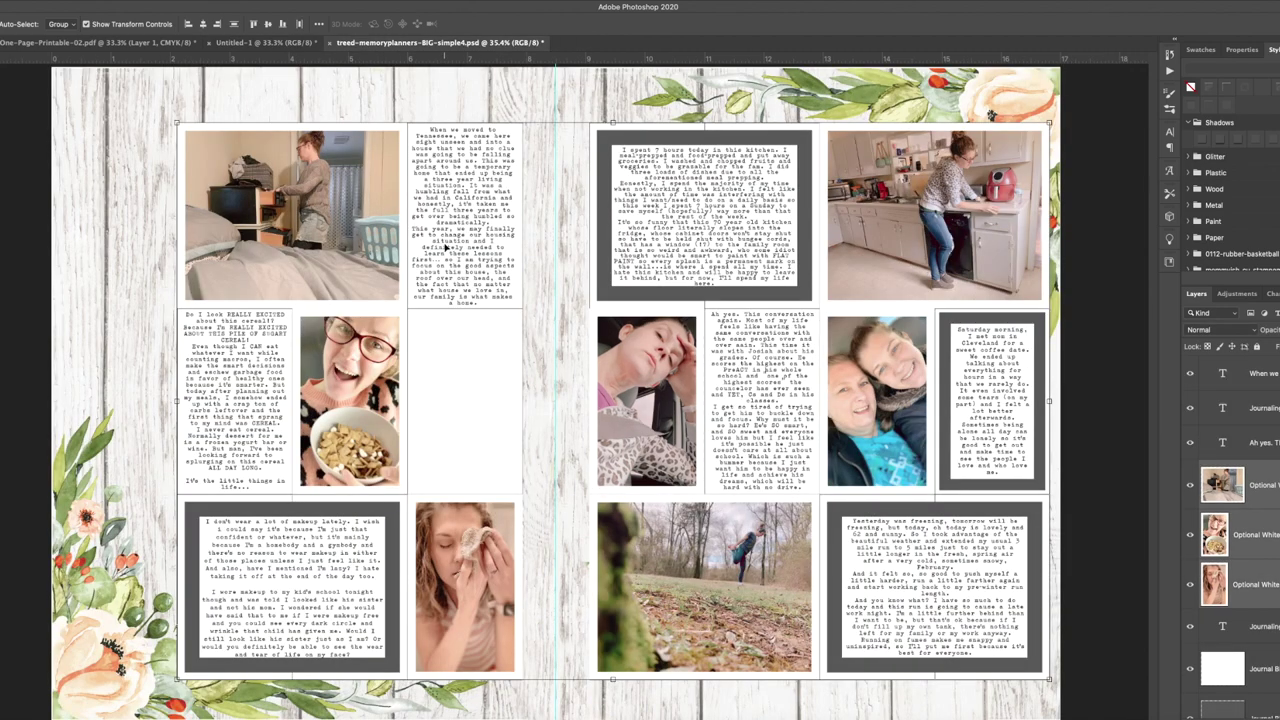
{"action": "left_click", "coordinate": [862, 536]}
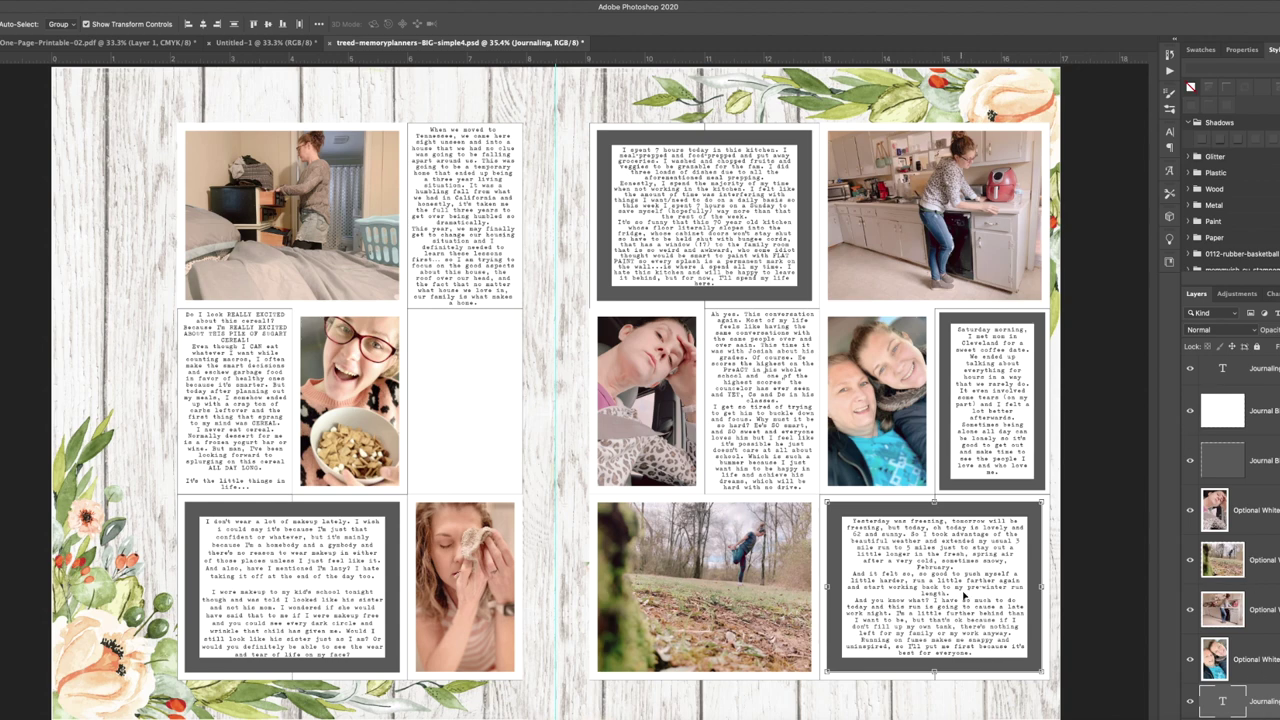
{"action": "left_click", "coordinate": [302, 43]}
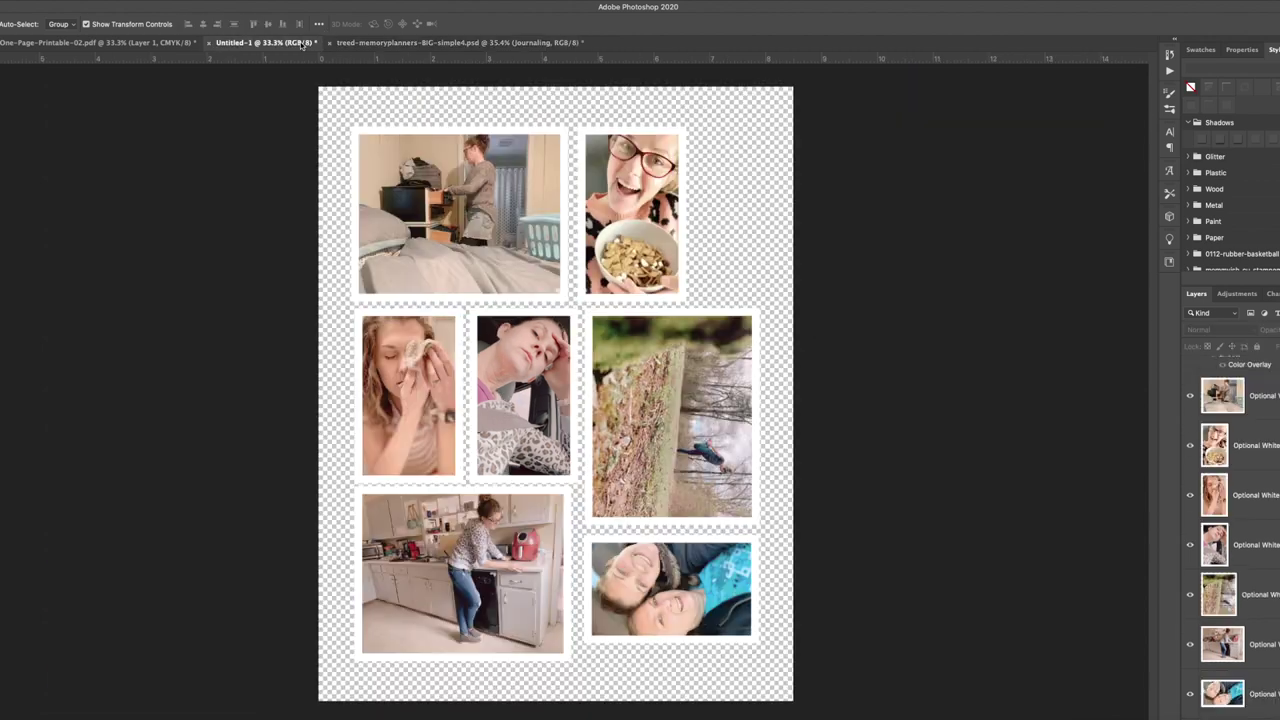
{"action": "left_click_drag", "start_coordinate": [1190, 396], "coordinate": [1193, 697]}
{"action": "scroll", "coordinate": [1196, 547], "scroll_direction": "up", "scroll_amount": 3}
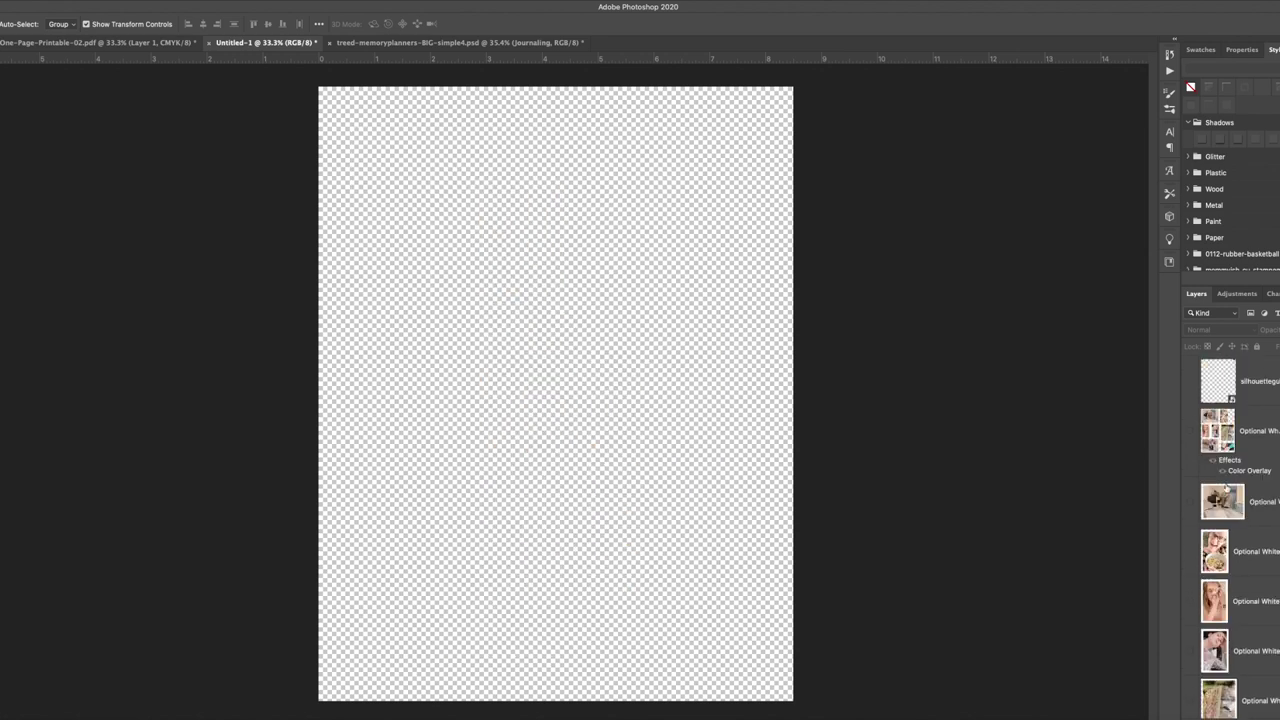
{"action": "left_click", "coordinate": [1189, 384]}
Step: In the planner spread, merge each of the four grey-framed journaling texts with its white journal block
{"action": "key", "text": "ctrl+Tab"}
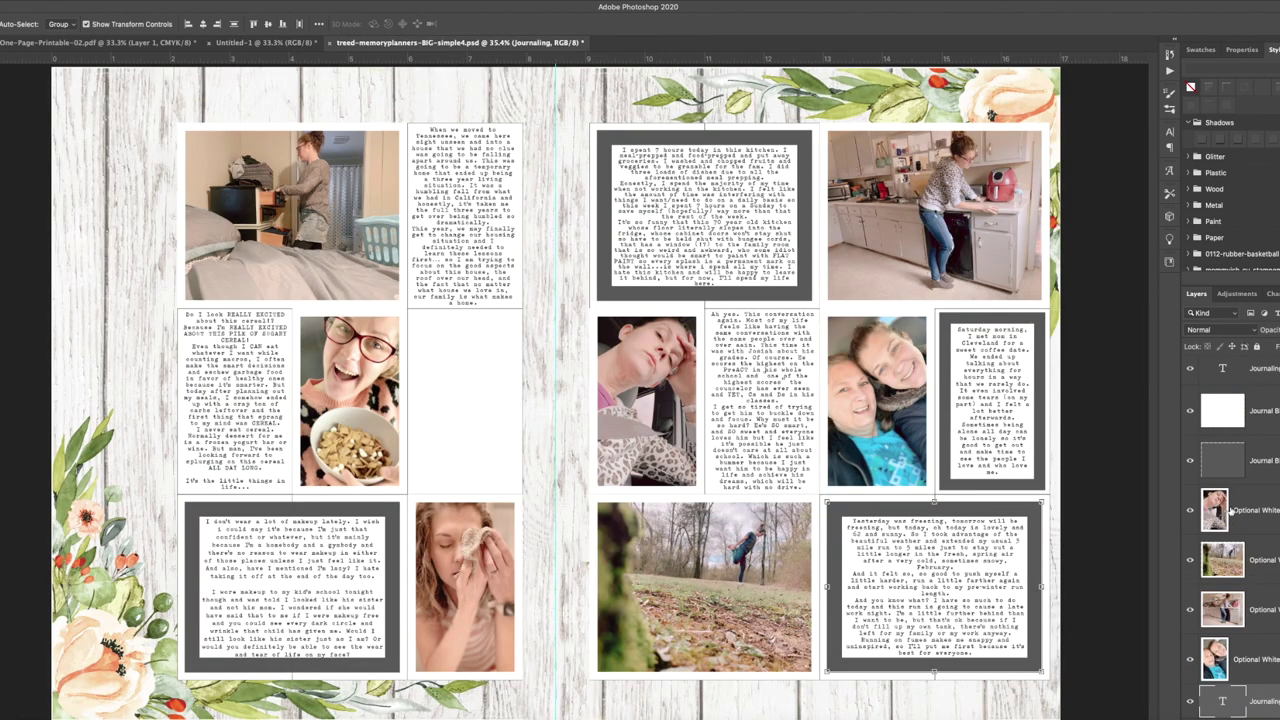
{"action": "left_click", "coordinate": [1250, 370]}
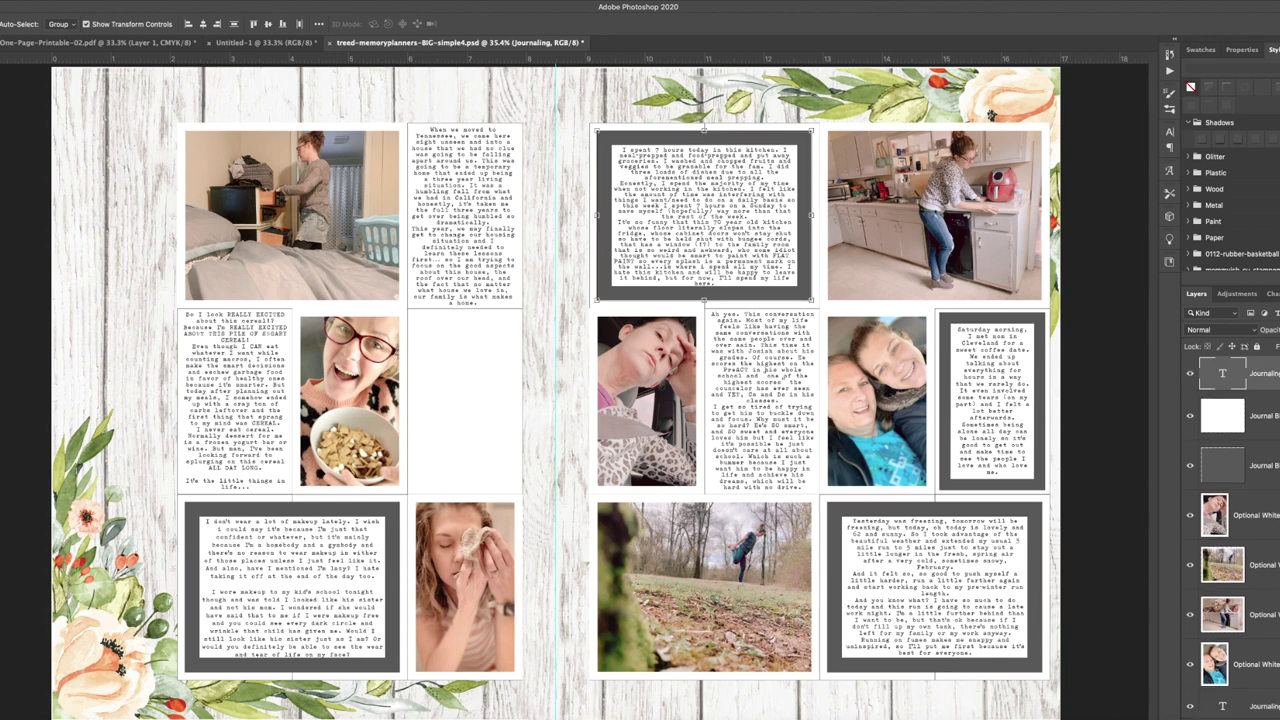
{"action": "left_click", "coordinate": [1256, 416], "text": "super"}
{"action": "key", "text": "super+e"}
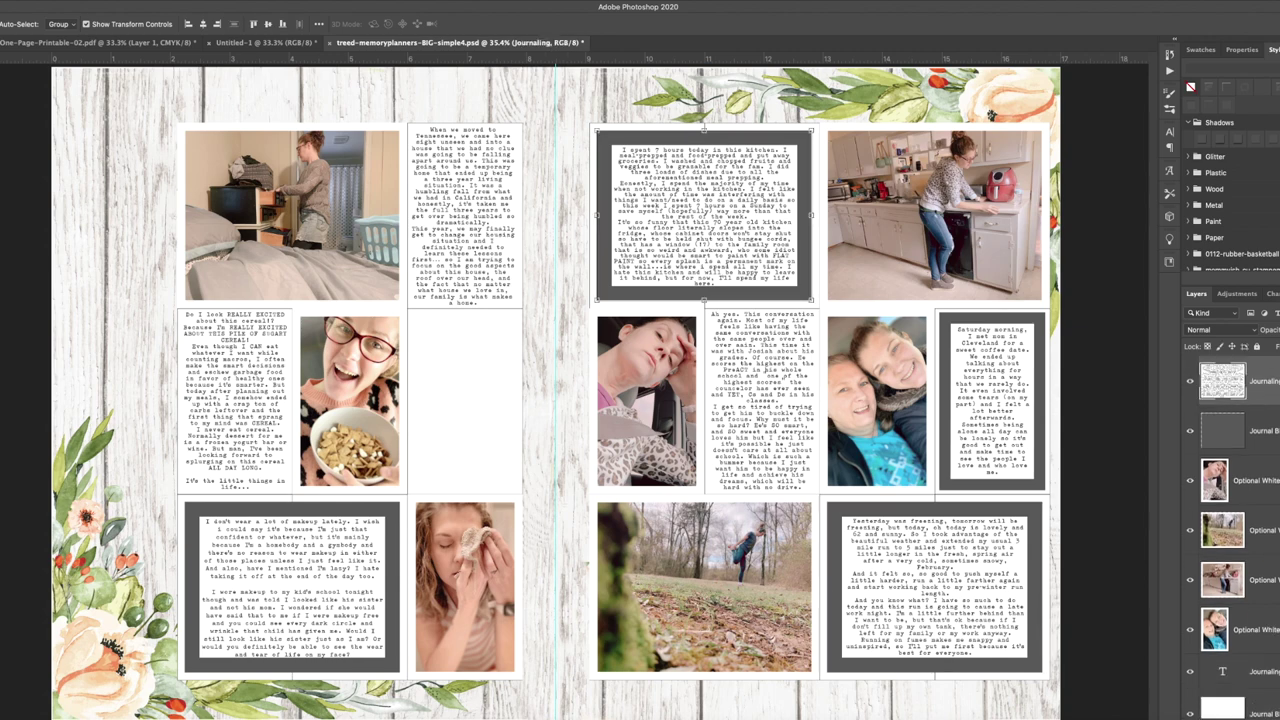
{"action": "scroll", "coordinate": [1240, 530], "scroll_direction": "up", "scroll_amount": 5}
{"action": "scroll", "coordinate": [1240, 530], "scroll_direction": "up", "scroll_amount": 5}
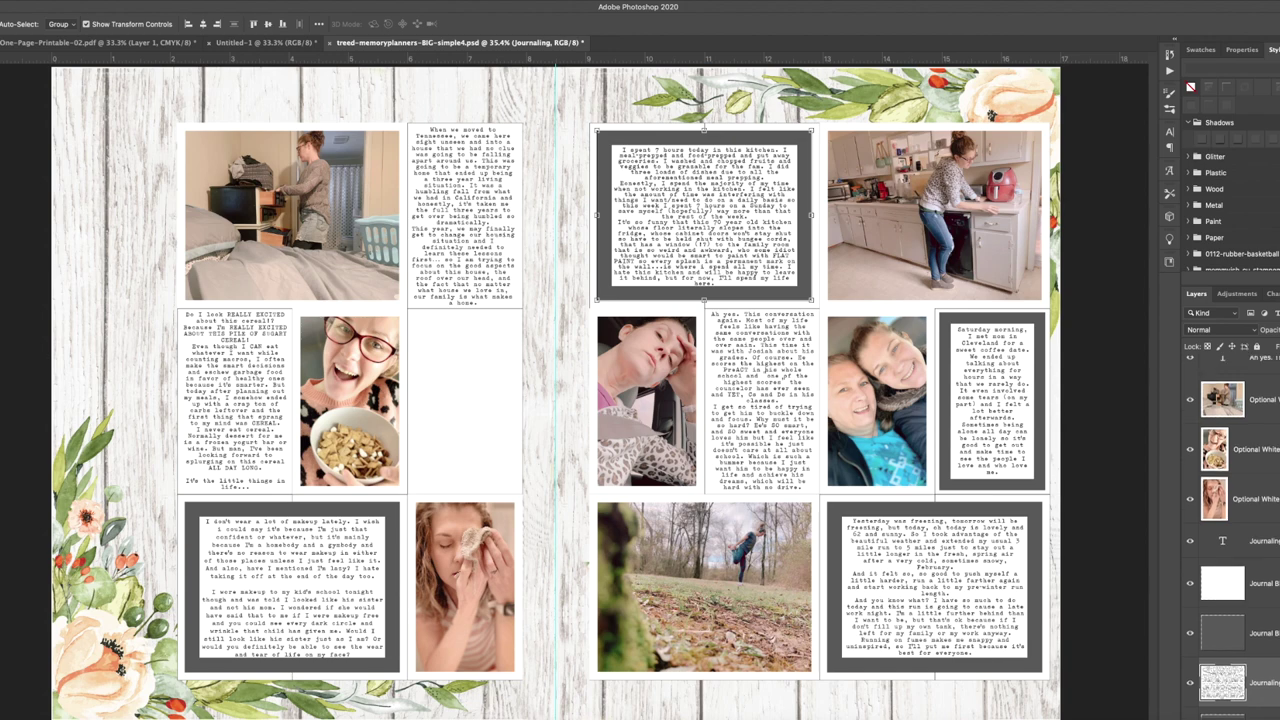
{"action": "left_click", "coordinate": [1262, 574]}
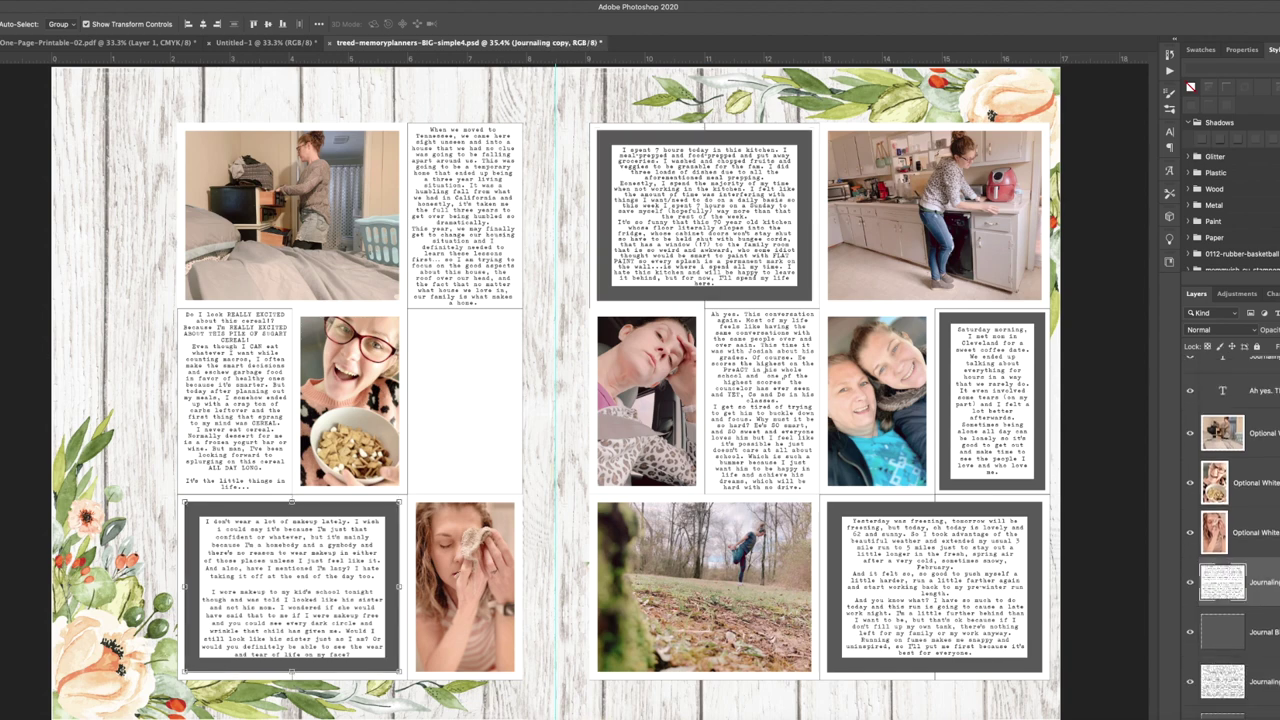
{"action": "scroll", "coordinate": [1268, 648], "scroll_direction": "up", "scroll_amount": 1}
{"action": "scroll", "coordinate": [1268, 648], "scroll_direction": "down", "scroll_amount": 5}
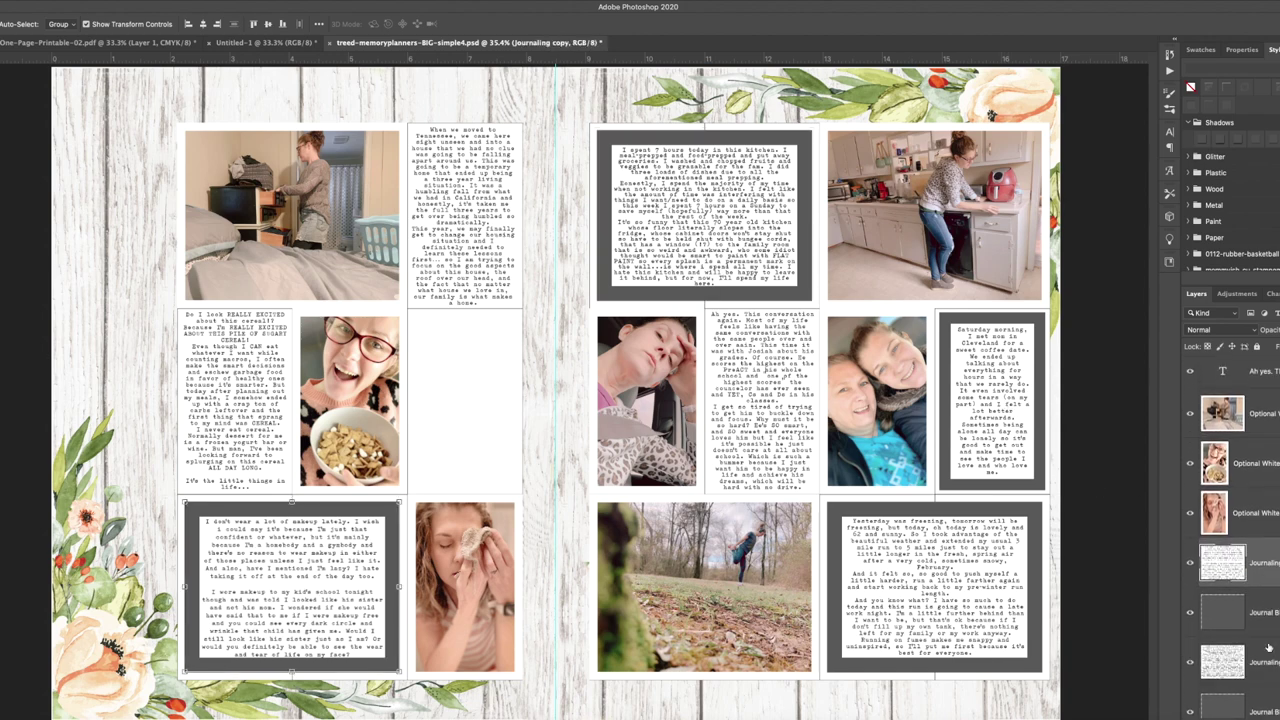
{"action": "left_click", "coordinate": [1262, 430]}
{"action": "scroll", "coordinate": [1268, 470], "scroll_direction": "down", "scroll_amount": 1}
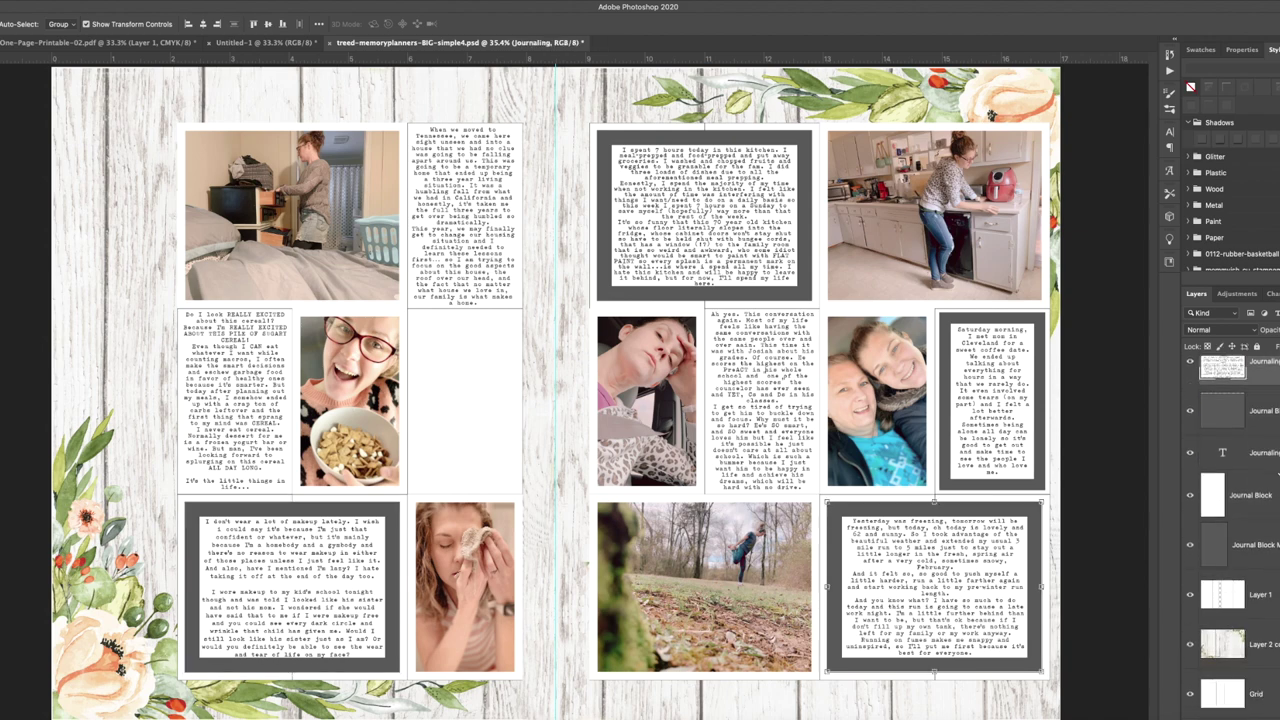
{"action": "left_click", "coordinate": [1262, 495]}
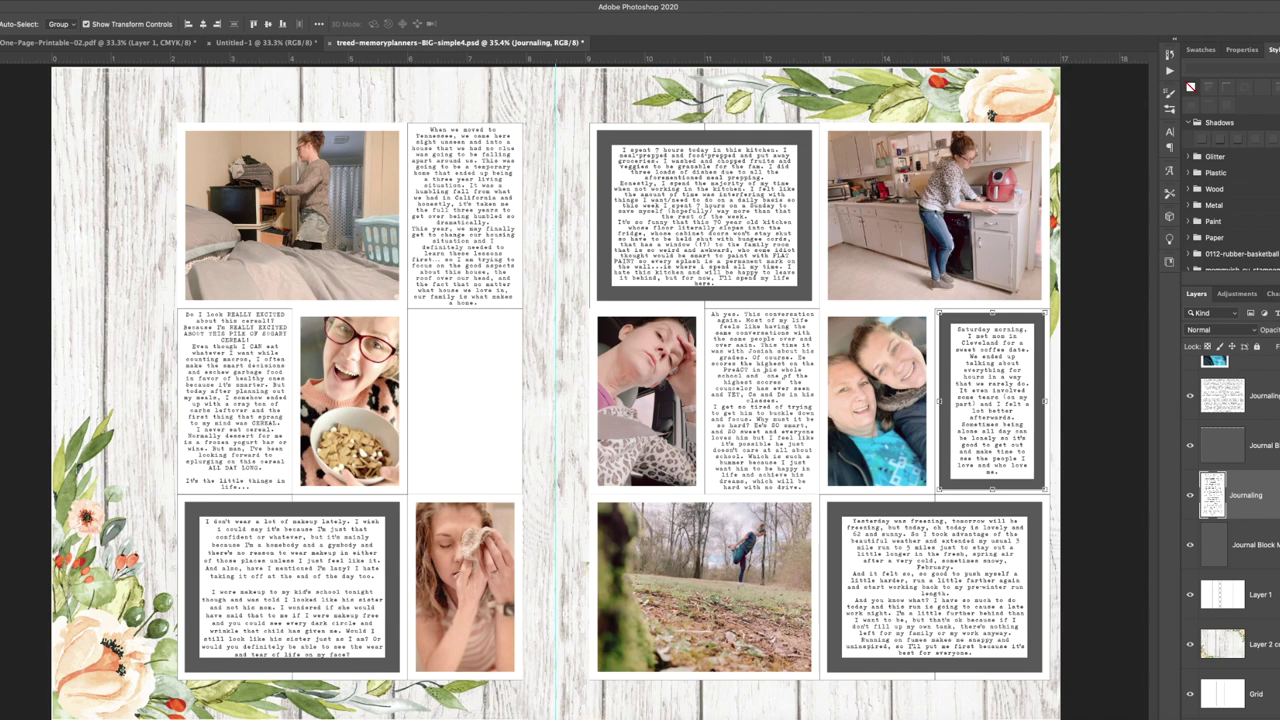
Step: Copy the four merged journaling cards with their grey mats into the letter-size sheet and align their horizontal and vertical centers
{"action": "left_click", "coordinate": [1245, 395], "text": "shift"}
{"action": "scroll", "coordinate": [1240, 540], "scroll_direction": "up", "scroll_amount": 3}
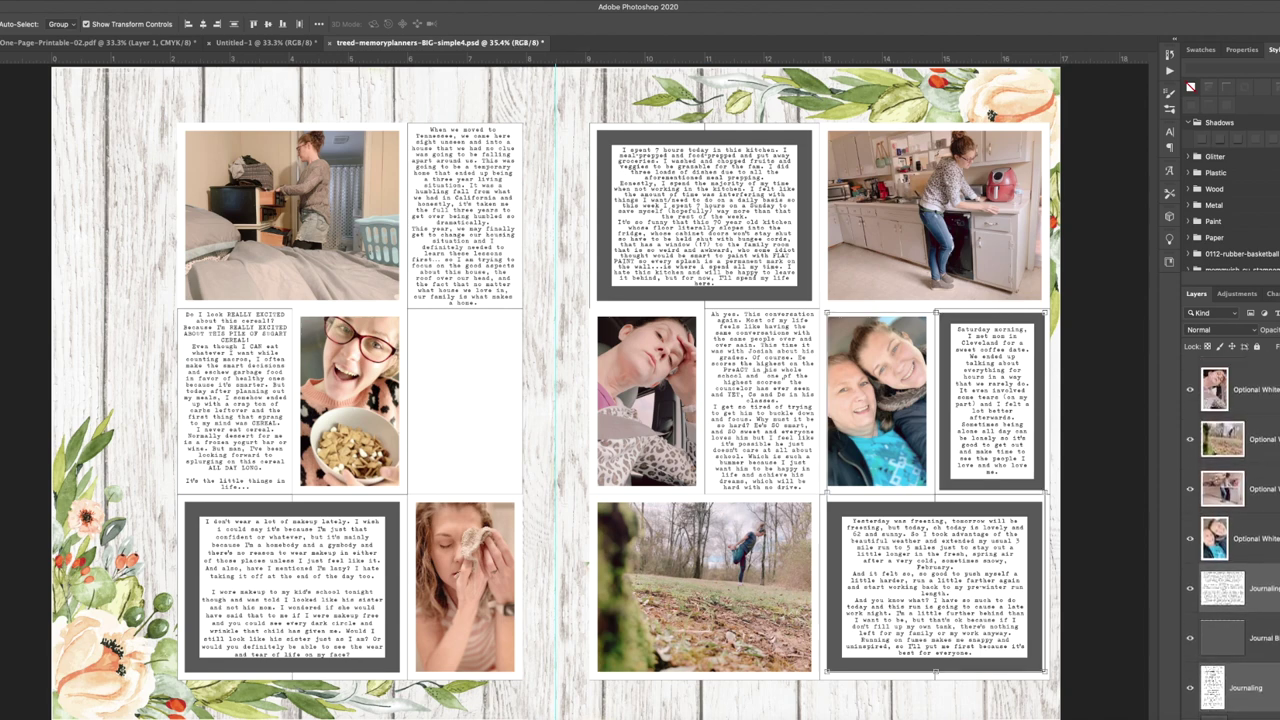
{"action": "left_click", "coordinate": [1222, 586], "text": "shift"}
{"action": "left_click", "coordinate": [1222, 487], "text": "shift"}
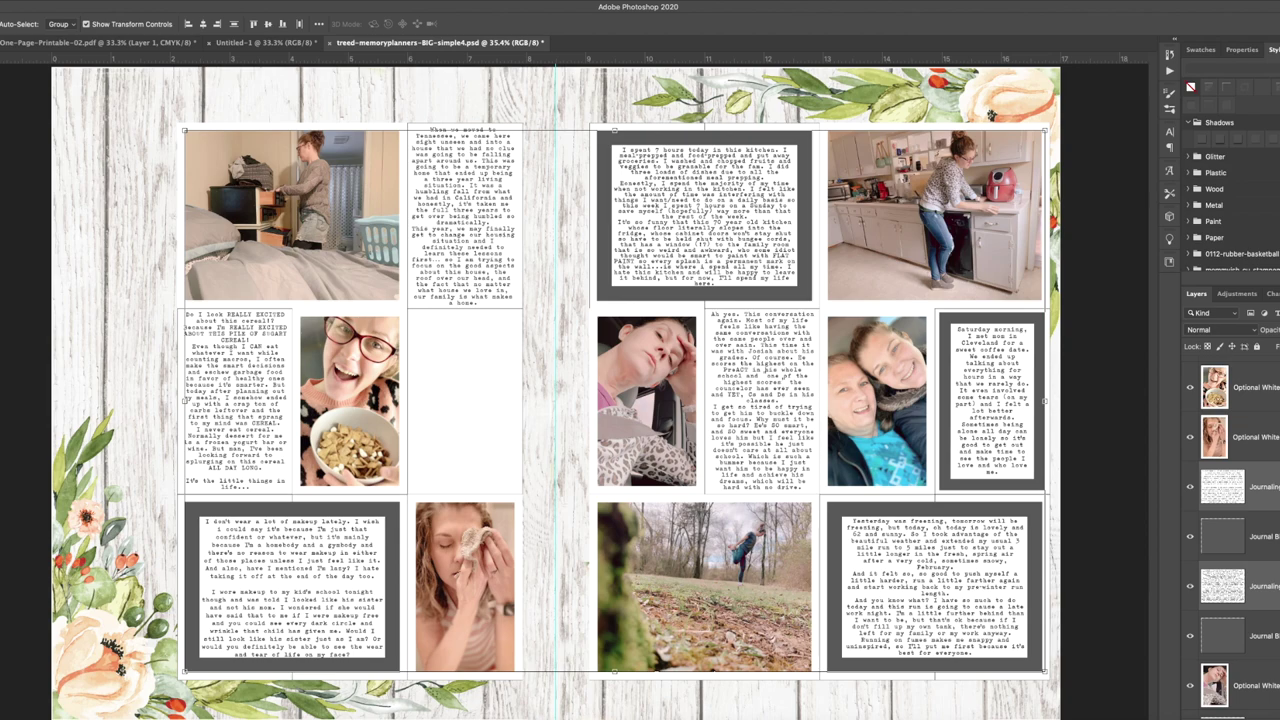
{"action": "left_click_drag", "start_coordinate": [452, 48], "coordinate": [452, 188]}
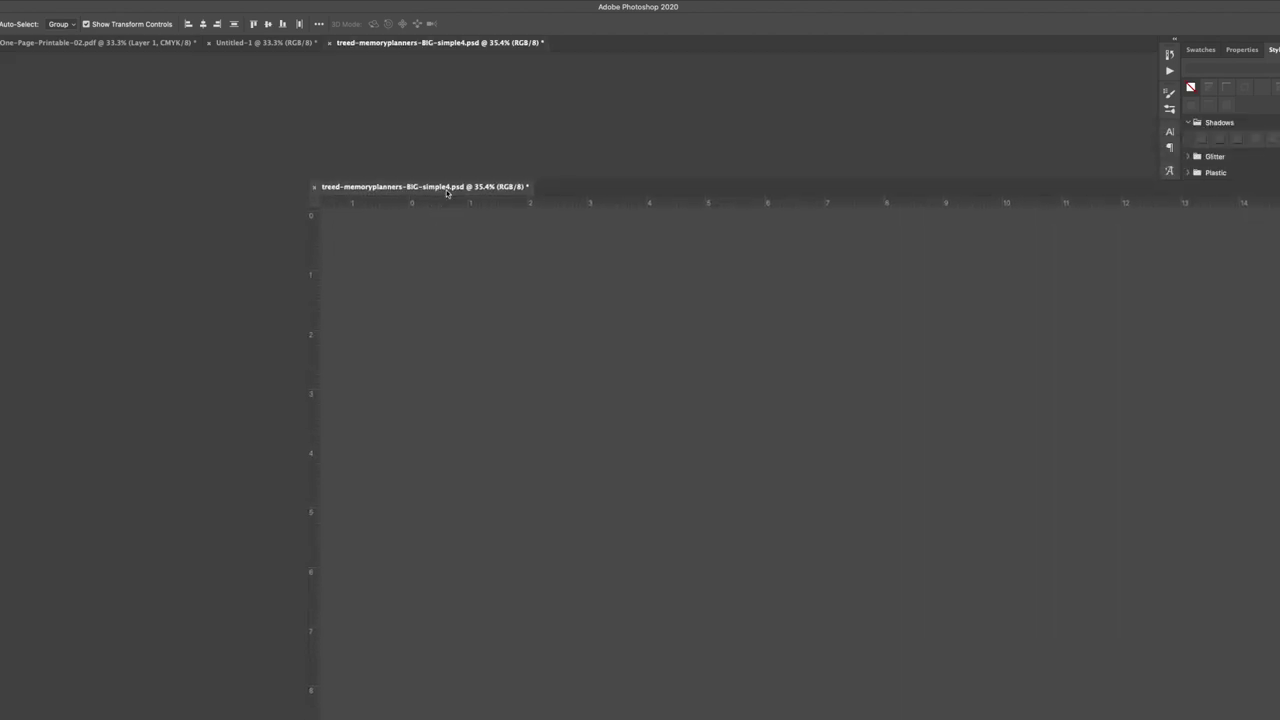
{"action": "left_click_drag", "start_coordinate": [973, 350], "coordinate": [640, 128]}
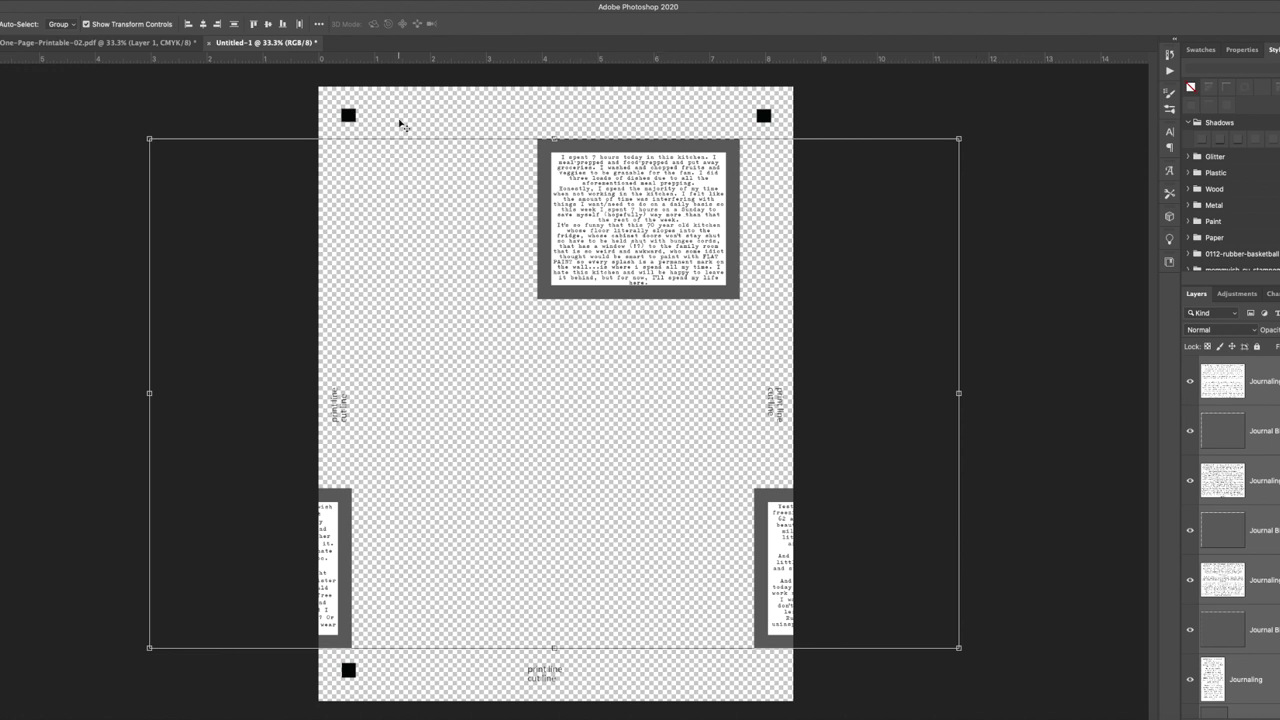
{"action": "left_click", "coordinate": [202, 23]}
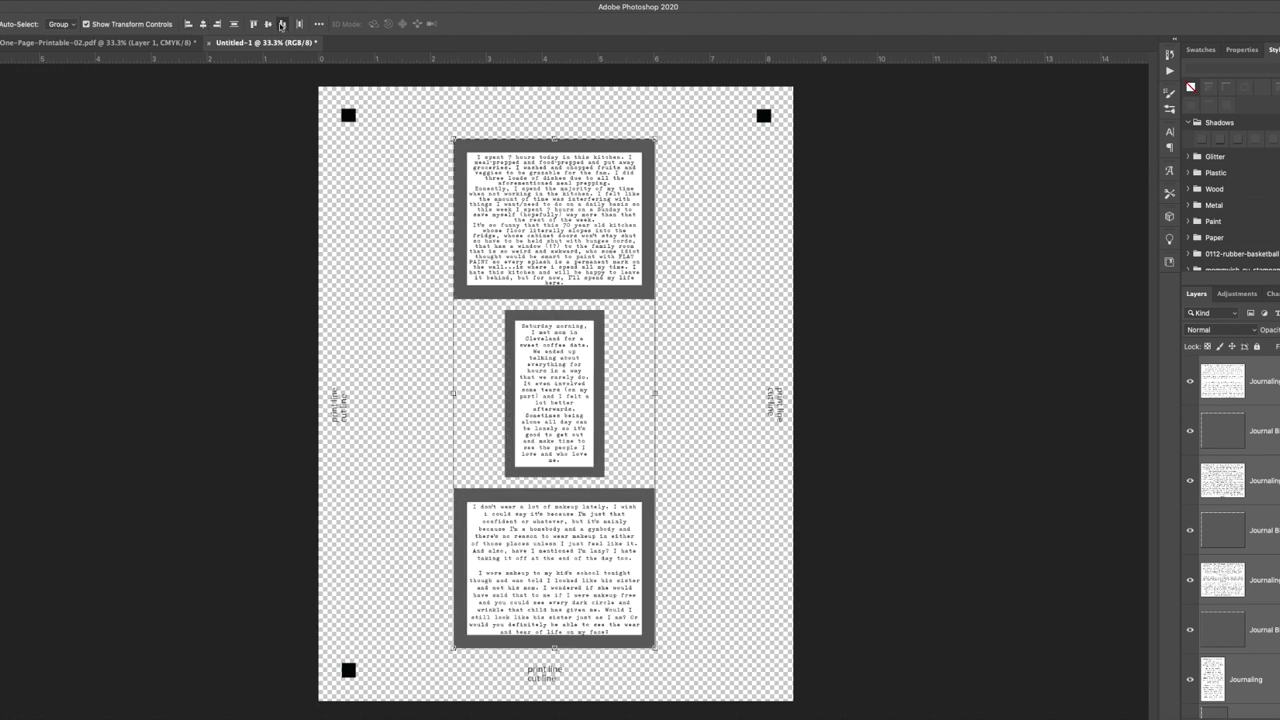
{"action": "left_click", "coordinate": [268, 23]}
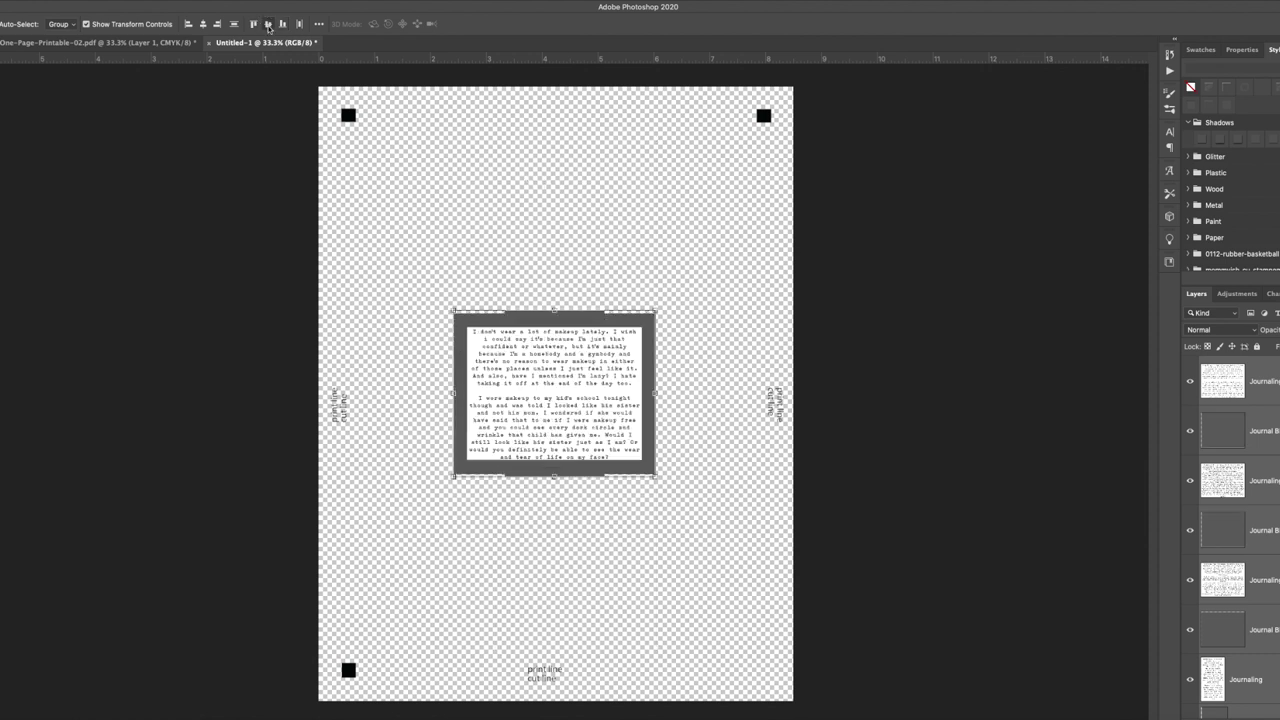
Step: Delete the four grey journal block mat layers from the letter-size sheet, keeping the white journaling cards
{"action": "left_click", "coordinate": [1254, 512]}
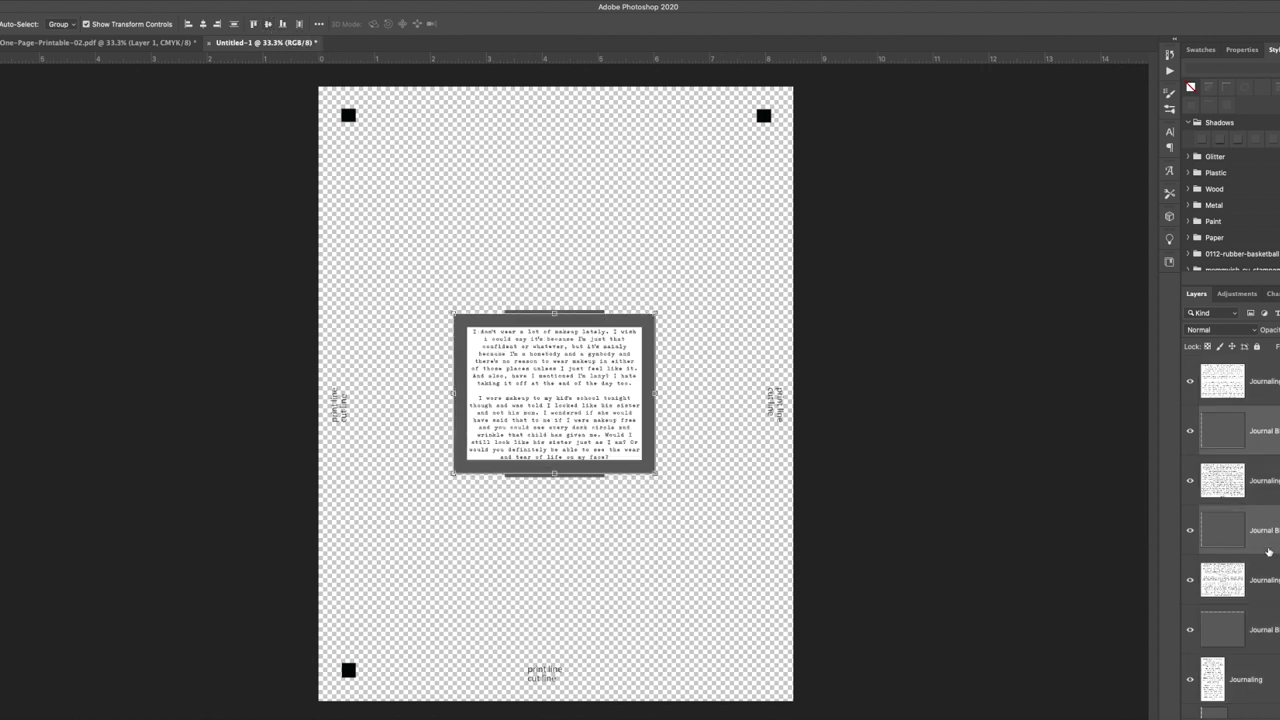
{"action": "scroll", "coordinate": [1230, 520], "scroll_direction": "down", "scroll_amount": 5}
{"action": "left_click", "coordinate": [1250, 387]}
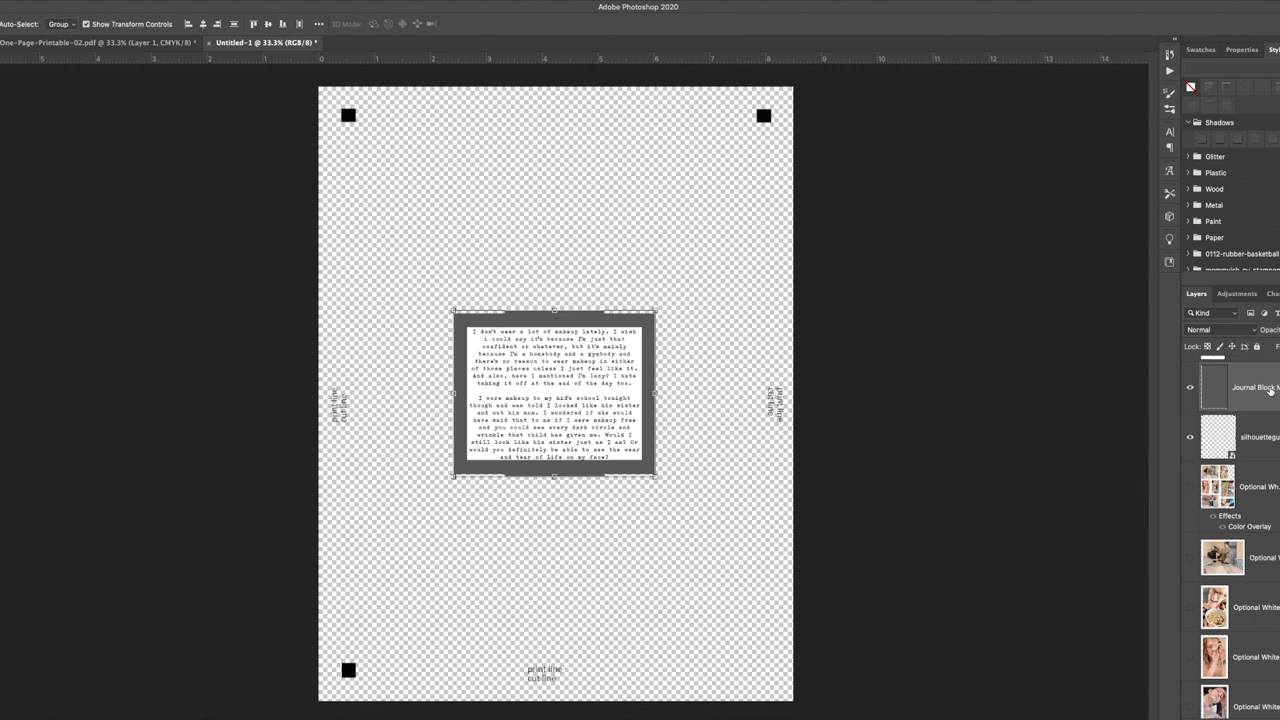
{"action": "key", "text": "Delete"}
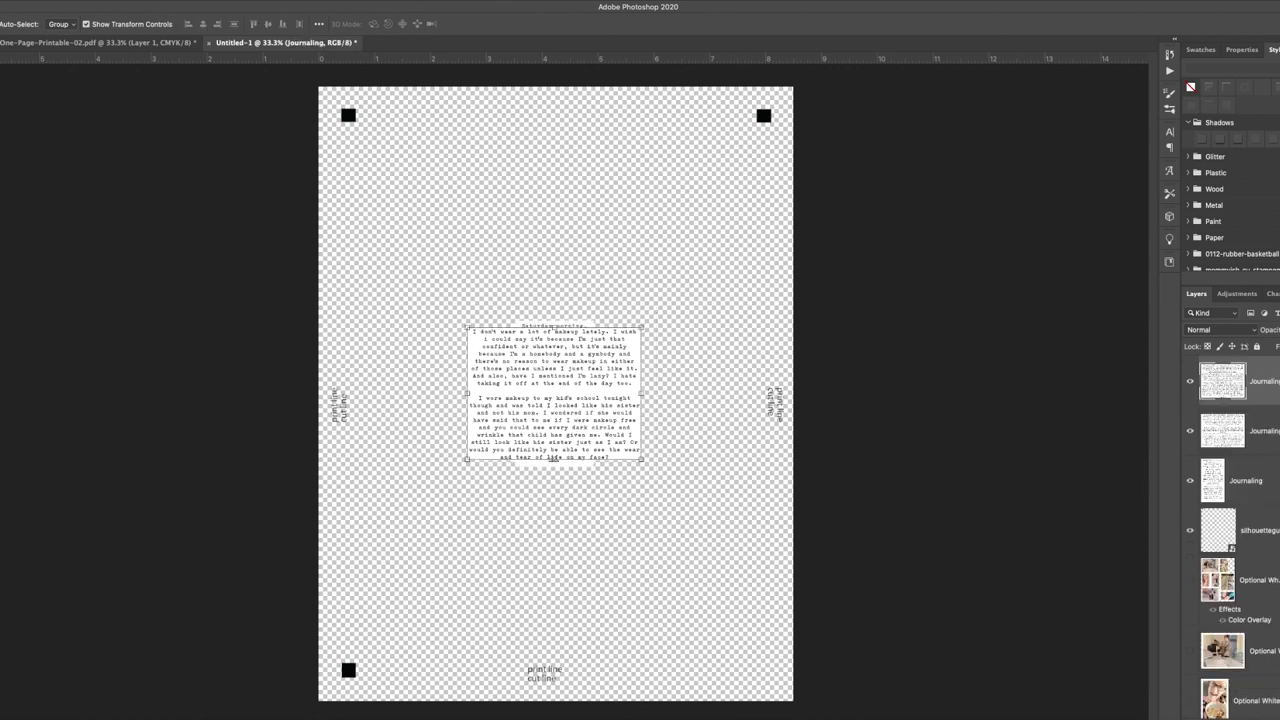
Step: Spread the four stacked journaling cards apart inside the Silhouette guides so that none of them overlap
{"action": "left_click_drag", "start_coordinate": [516, 367], "coordinate": [446, 222]}
{"action": "left_click_drag", "start_coordinate": [511, 401], "coordinate": [472, 362]}
{"action": "left_click_drag", "start_coordinate": [608, 335], "coordinate": [545, 500]}
{"action": "left_click_drag", "start_coordinate": [597, 340], "coordinate": [685, 182]}
{"action": "left_click_drag", "start_coordinate": [555, 546], "coordinate": [664, 524]}
{"action": "left_click_drag", "start_coordinate": [640, 315], "coordinate": [630, 413]}
{"action": "left_click_drag", "start_coordinate": [586, 523], "coordinate": [520, 552]}
{"action": "left_click_drag", "start_coordinate": [538, 268], "coordinate": [548, 276]}
{"action": "left_click_drag", "start_coordinate": [556, 452], "coordinate": [560, 452]}
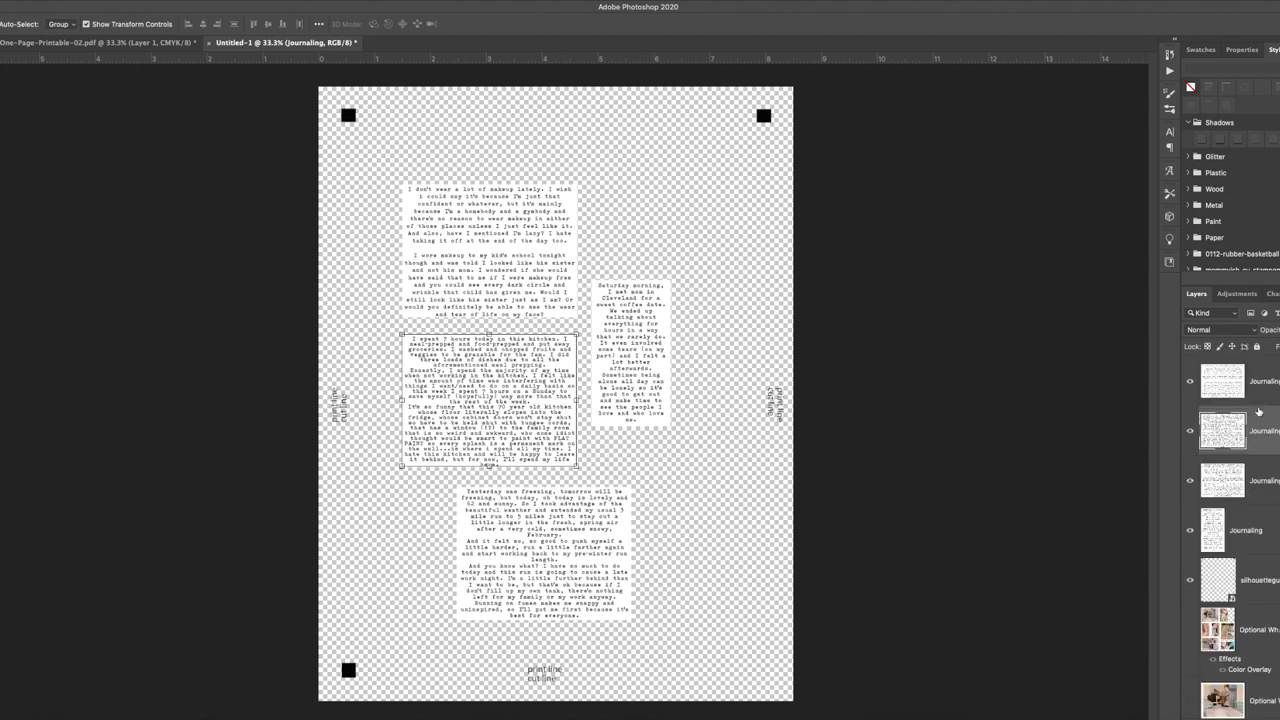
Step: Hide the Silhouette guide layer and create a merged copy of the four journaling cards above the originals
{"action": "left_click", "coordinate": [1190, 580]}
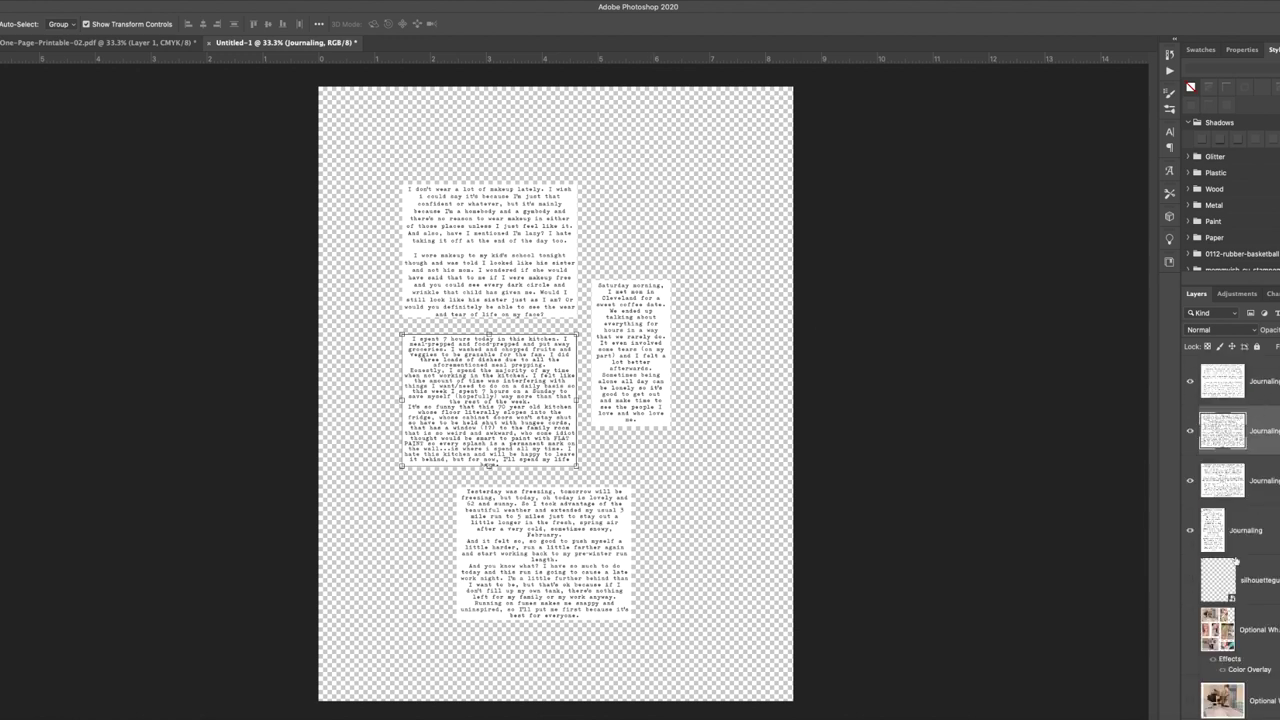
{"action": "left_click", "coordinate": [1250, 530]}
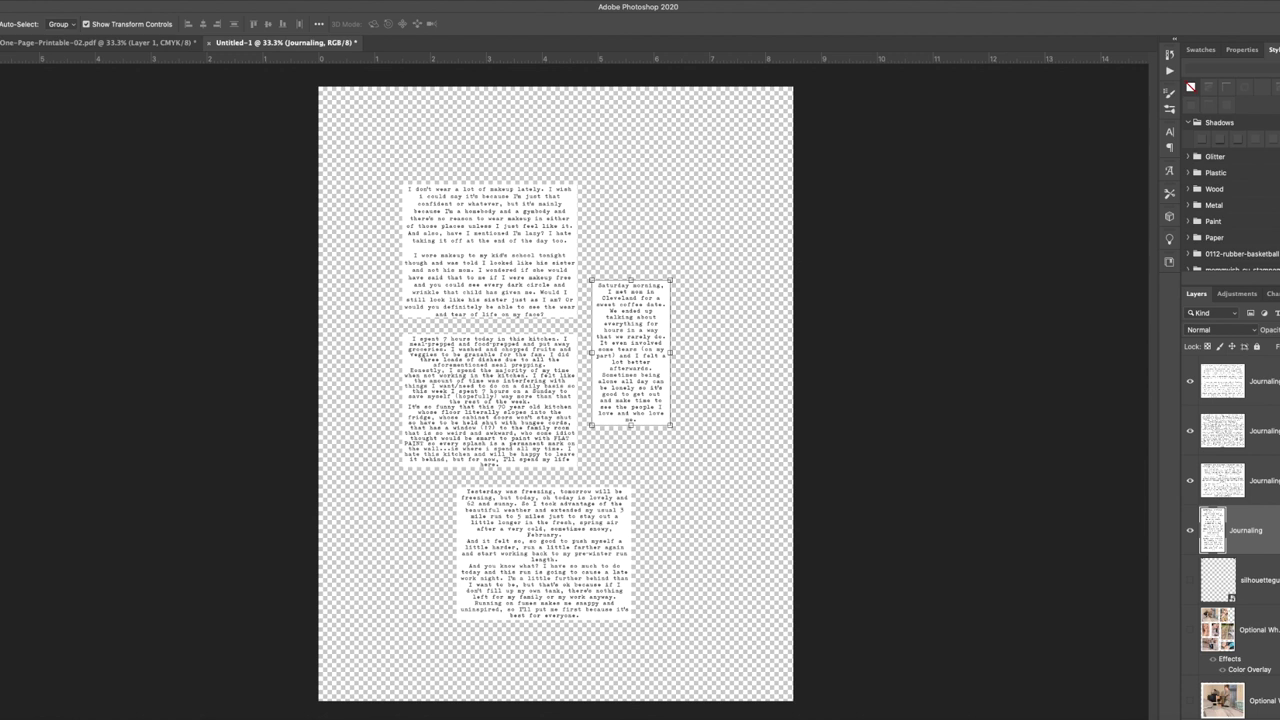
{"action": "left_click", "coordinate": [1250, 381], "text": "shift"}
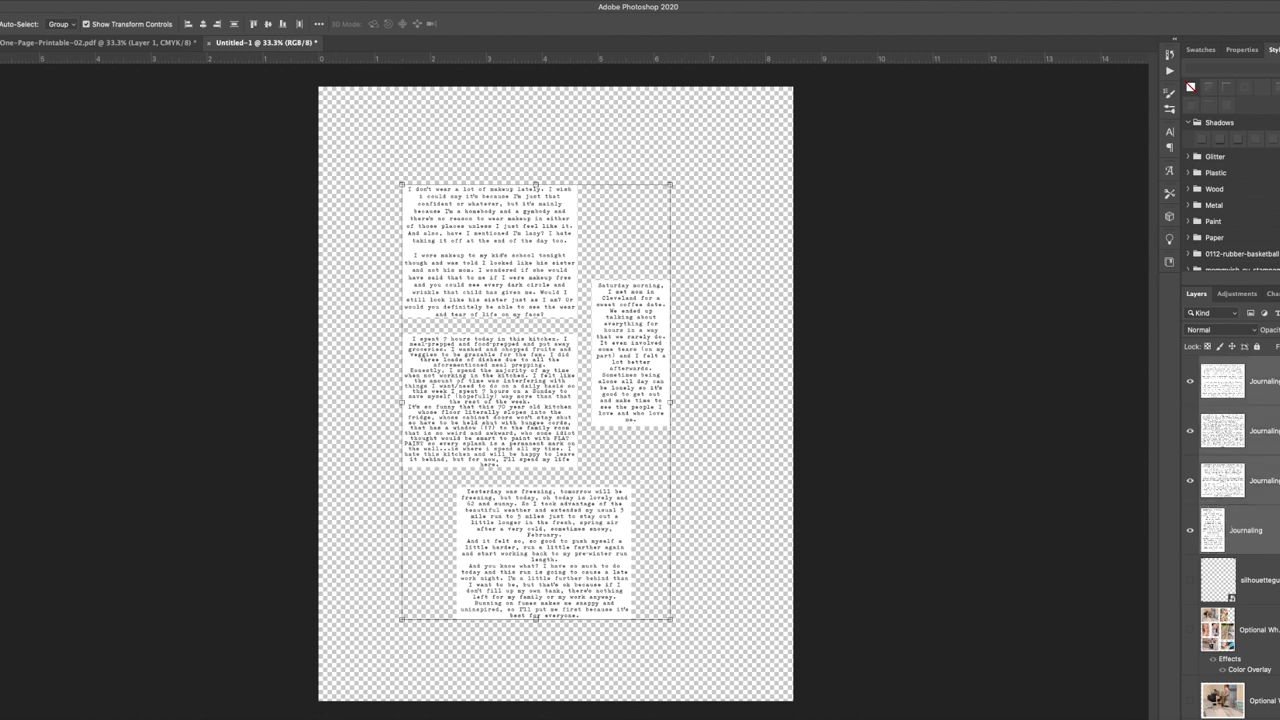
{"action": "key", "text": "super+j"}
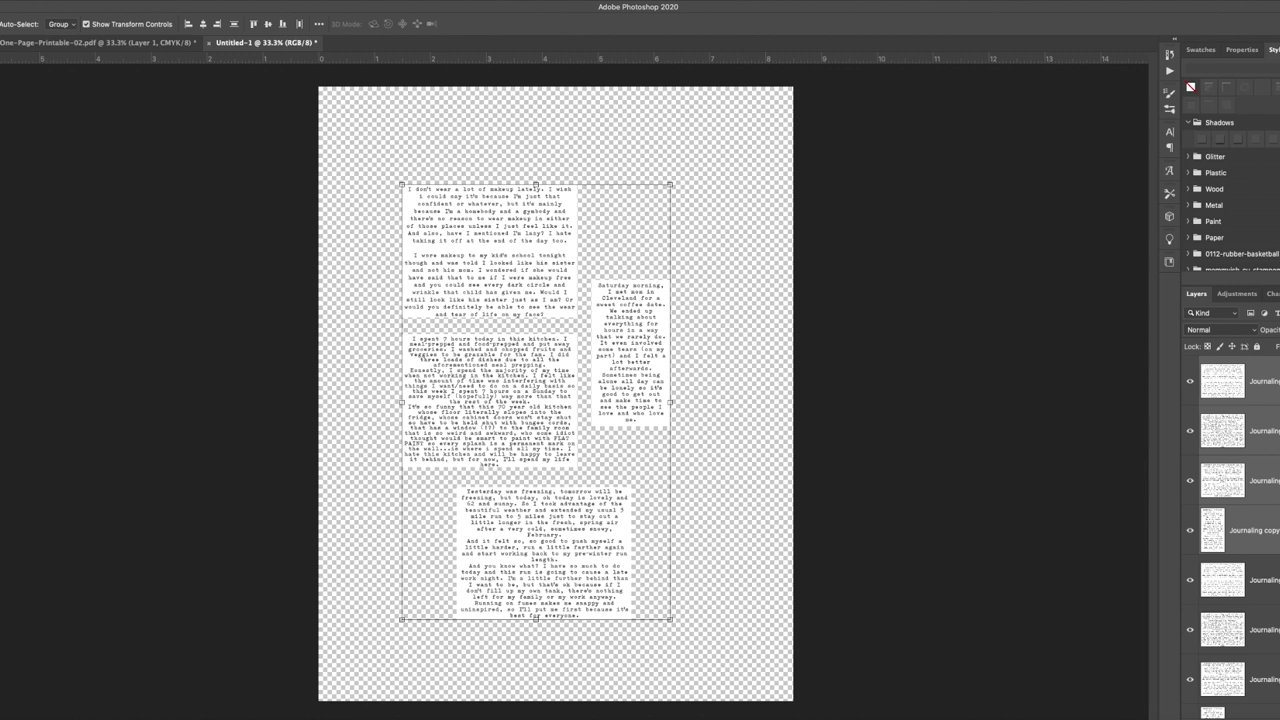
{"action": "key", "text": "super+e"}
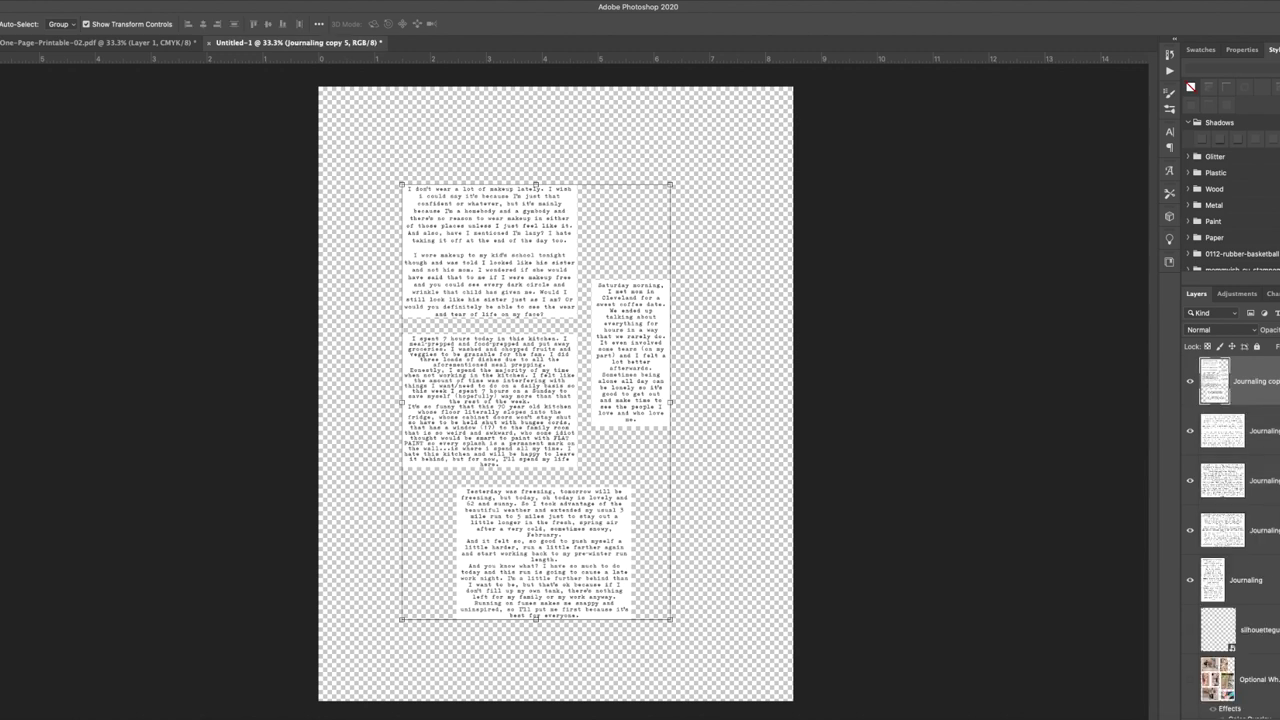
Step: Apply a black Color Overlay at 100% opacity to the merged journaling card layer
{"action": "double_click", "coordinate": [1276, 381]}
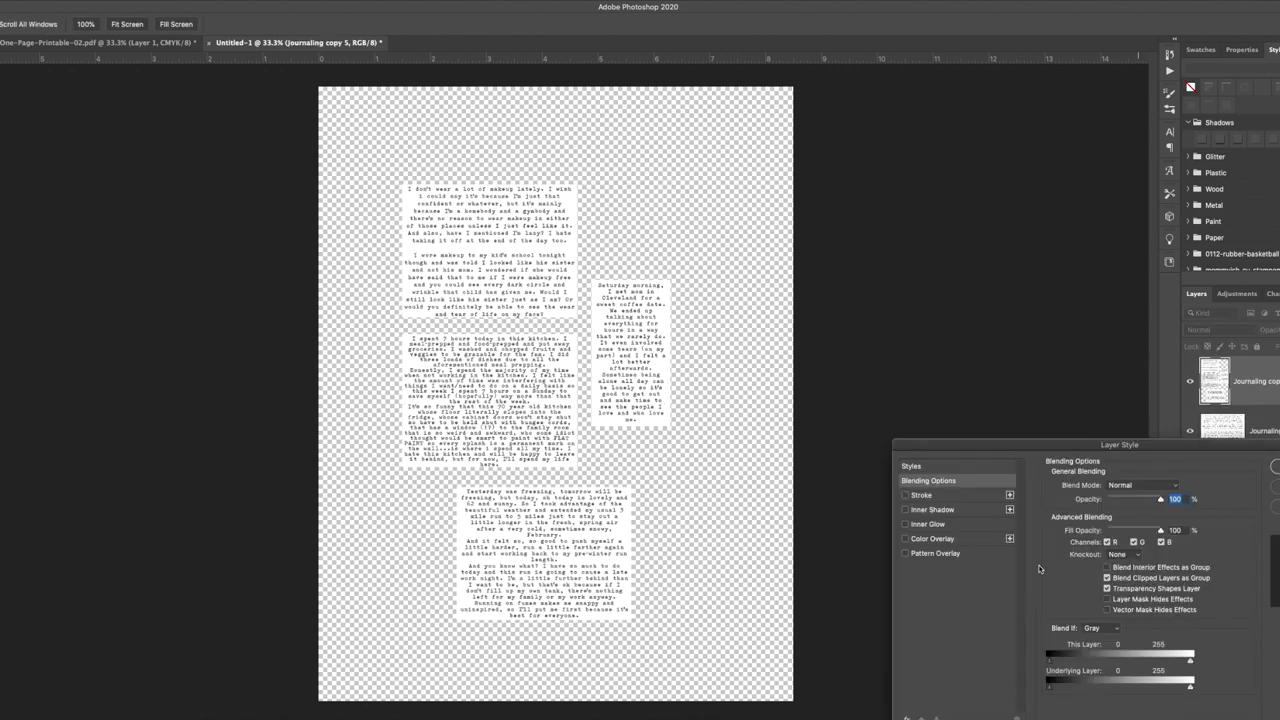
{"action": "left_click", "coordinate": [936, 540]}
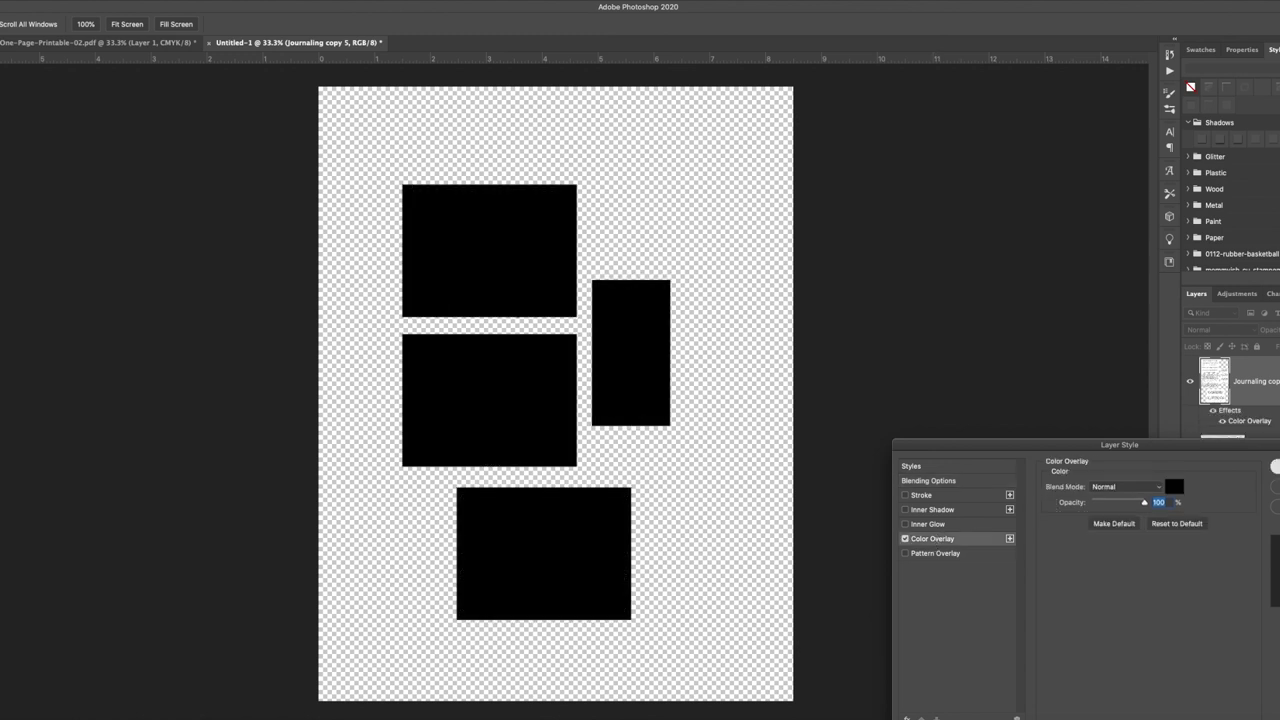
{"action": "left_click", "coordinate": [1275, 466]}
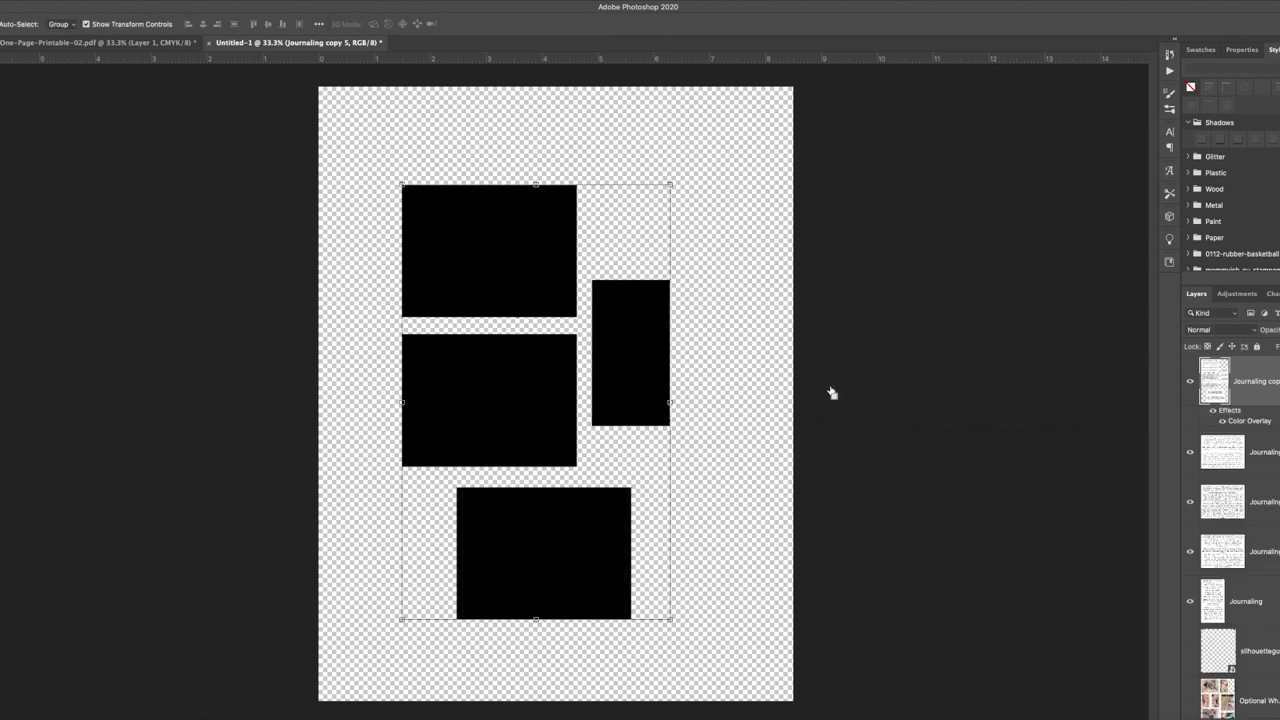
Step: Save the black journaling card shapes to the Desktop as 2b in PNG format with the large file size option
{"action": "key", "text": "super+s"}
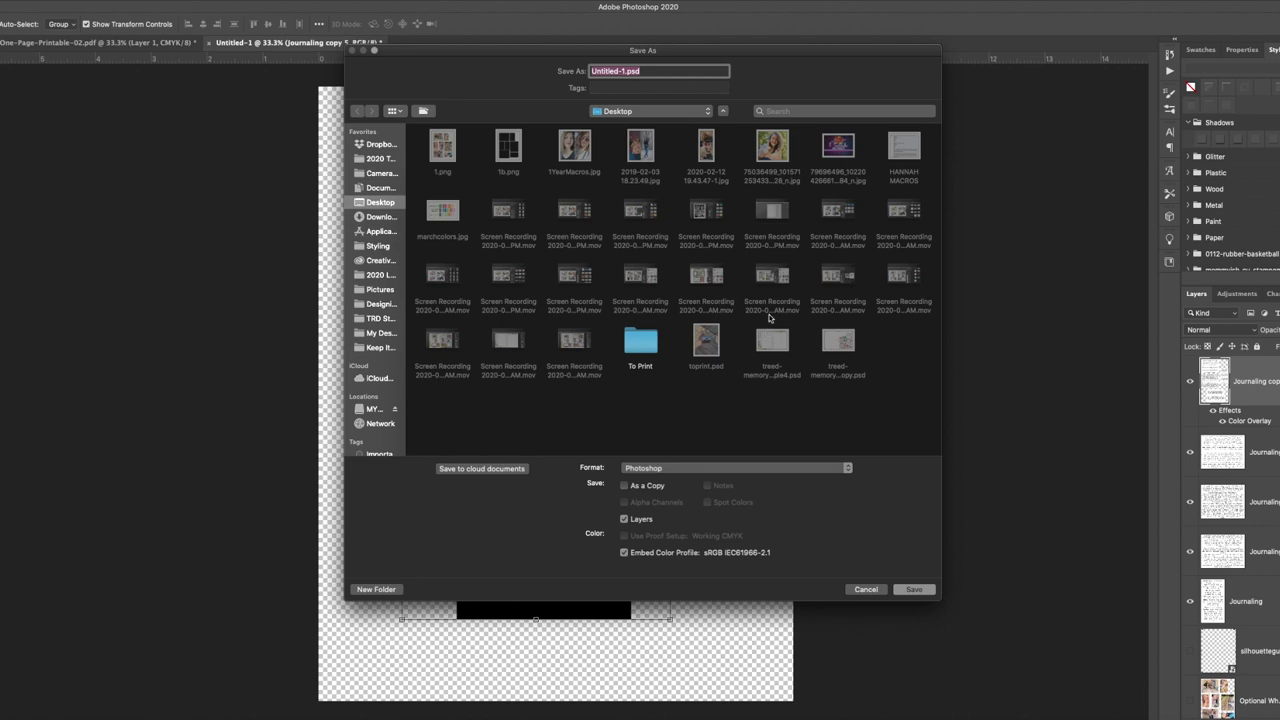
{"action": "type", "text": "2b"}
{"action": "left_click", "coordinate": [736, 468]}
{"action": "left_click", "coordinate": [700, 619]}
{"action": "left_click", "coordinate": [918, 592]}
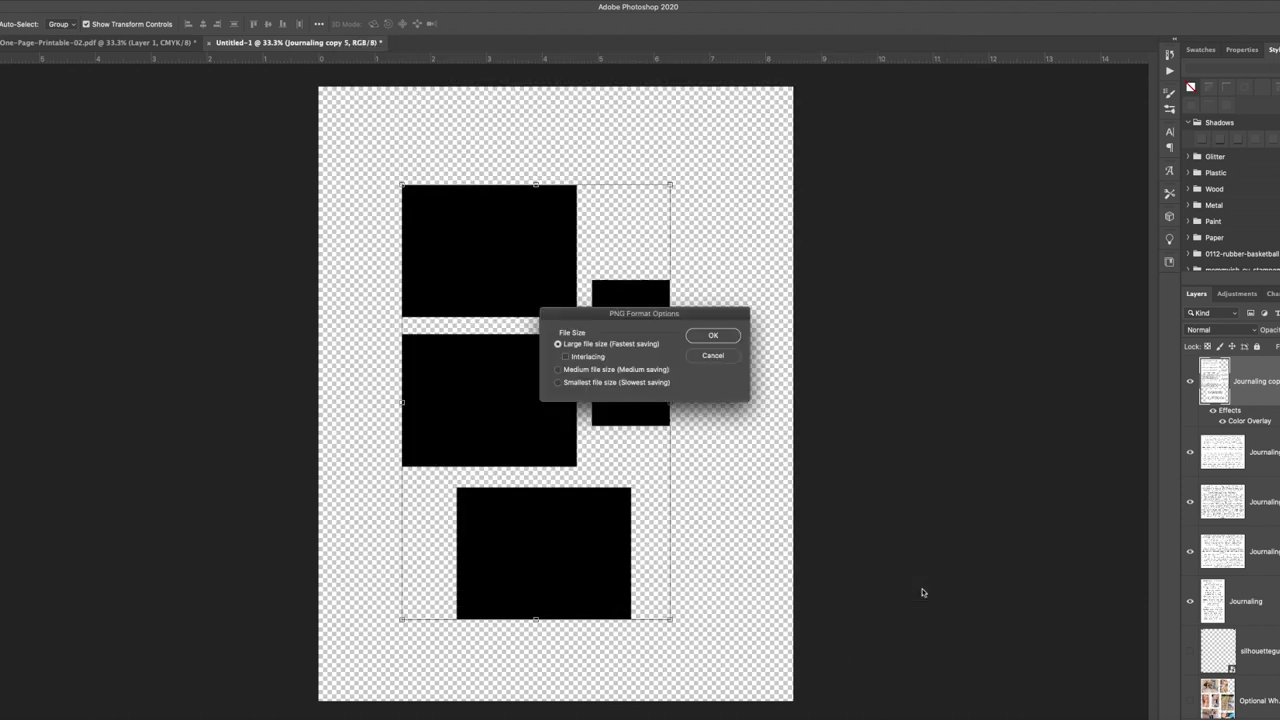
{"action": "left_click", "coordinate": [724, 338]}
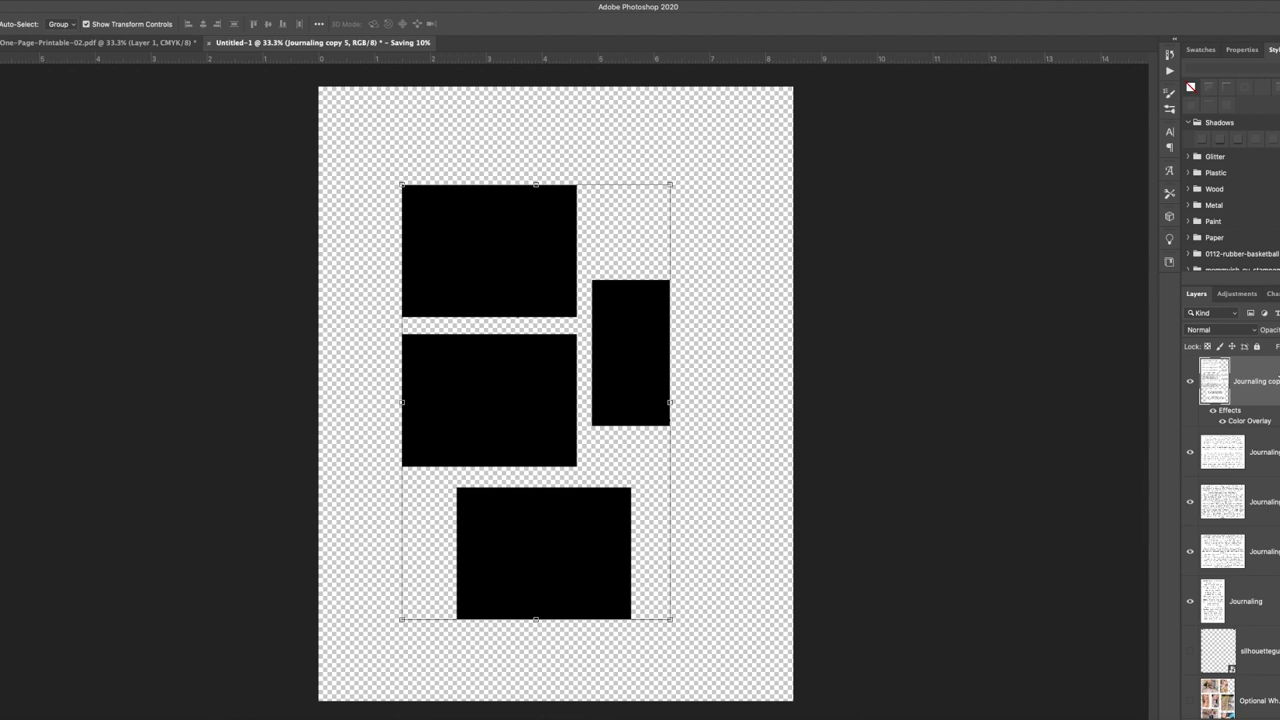
Step: Hide the black overlay layer and save the readable journaling cards to the Desktop as 2.png with the large file size option
{"action": "left_click", "coordinate": [1190, 383]}
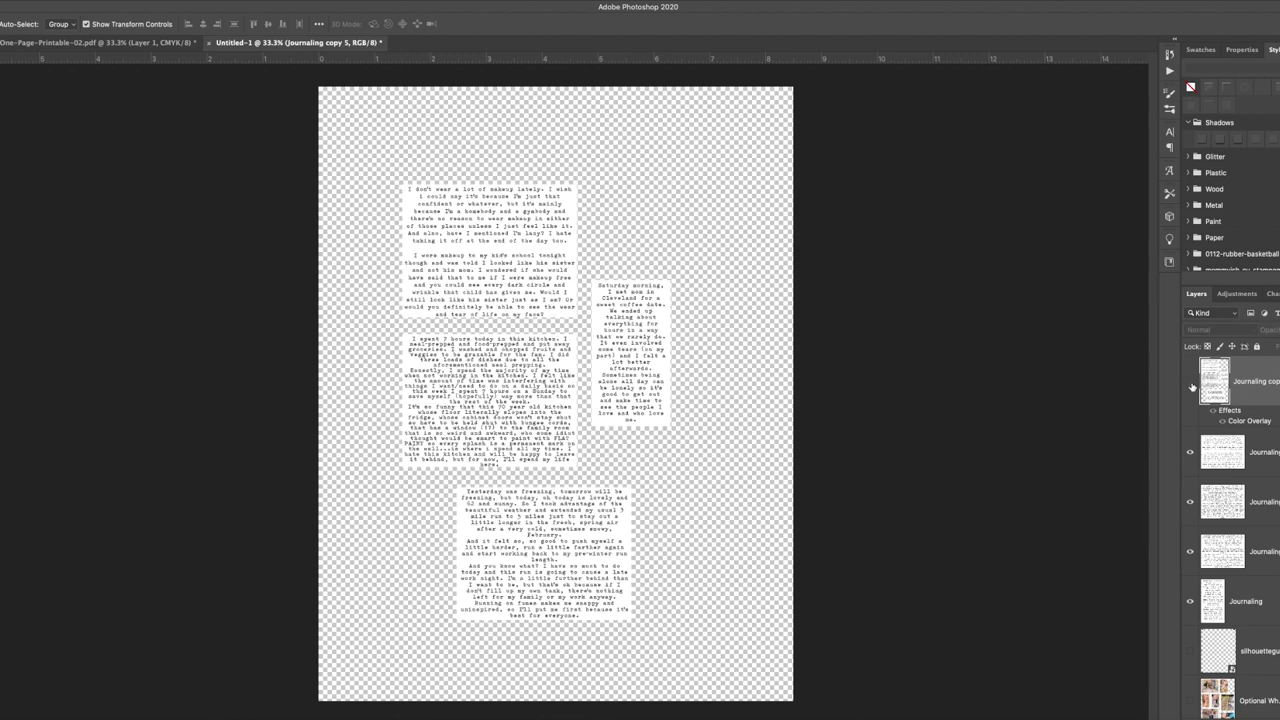
{"action": "key", "text": "super+shift+s"}
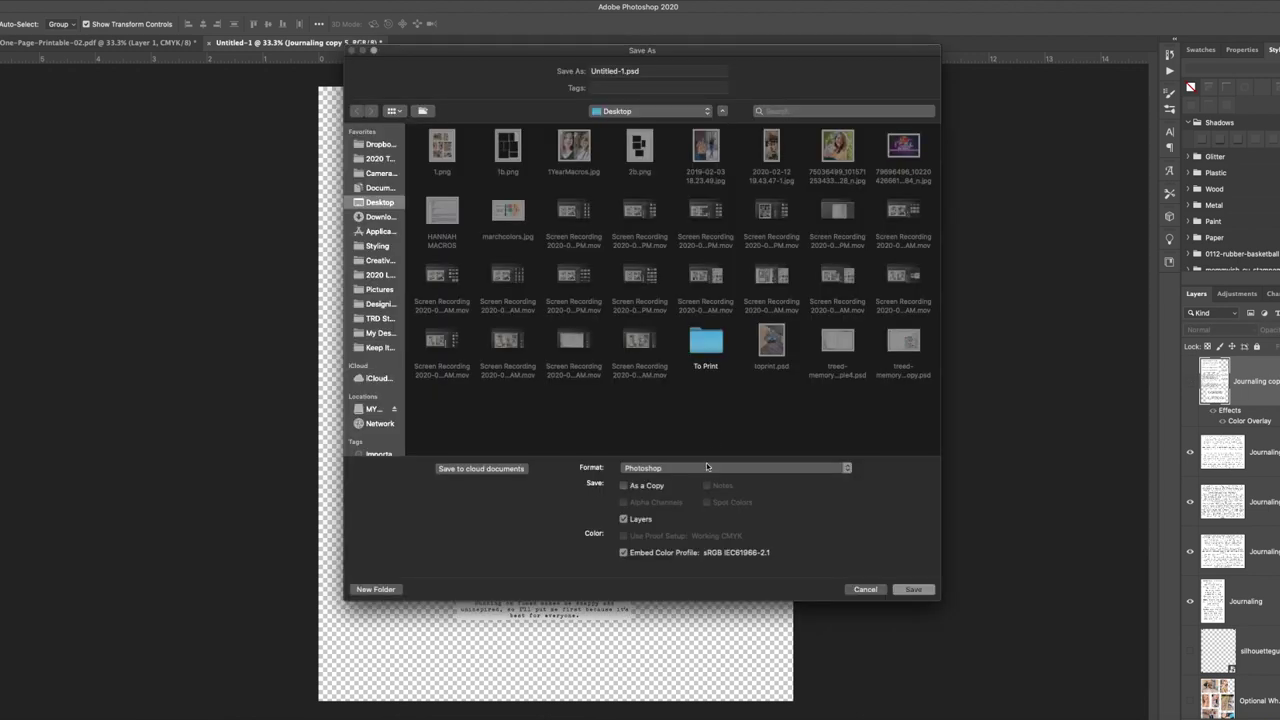
{"action": "left_click", "coordinate": [707, 468]}
{"action": "left_click", "coordinate": [632, 619]}
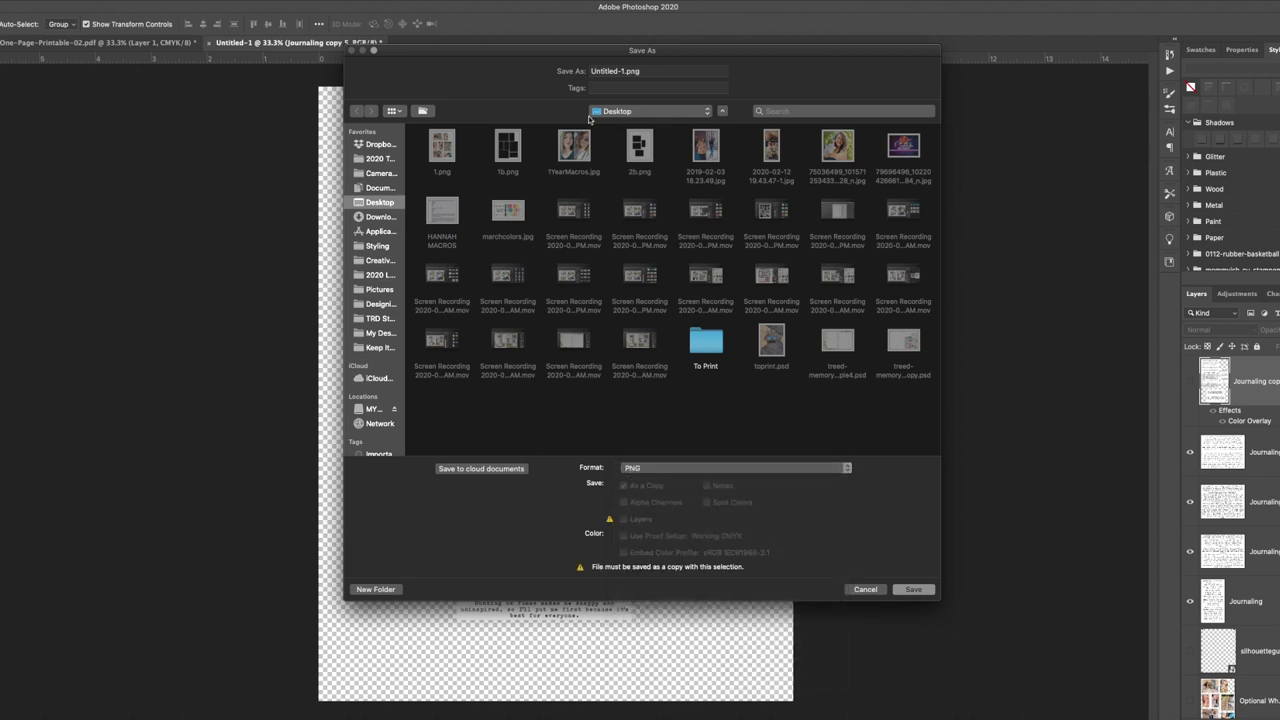
{"action": "key", "text": "BackSpace"}
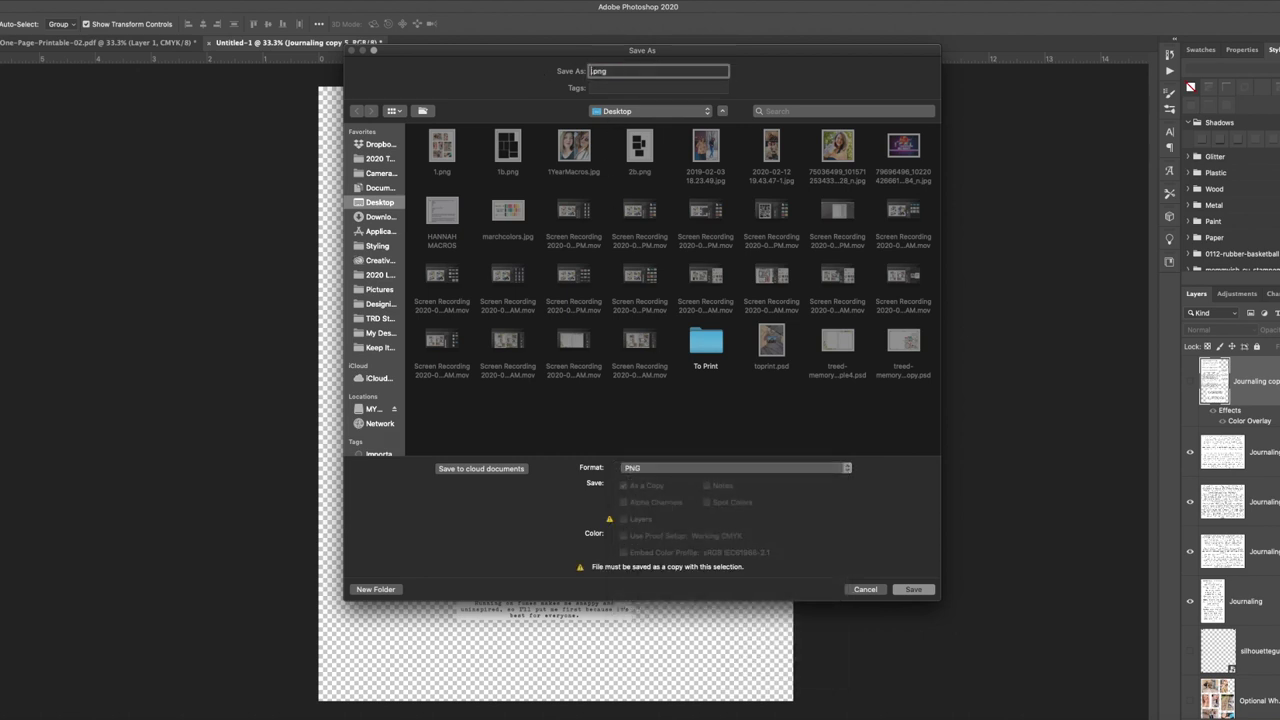
{"action": "left_click", "coordinate": [913, 589]}
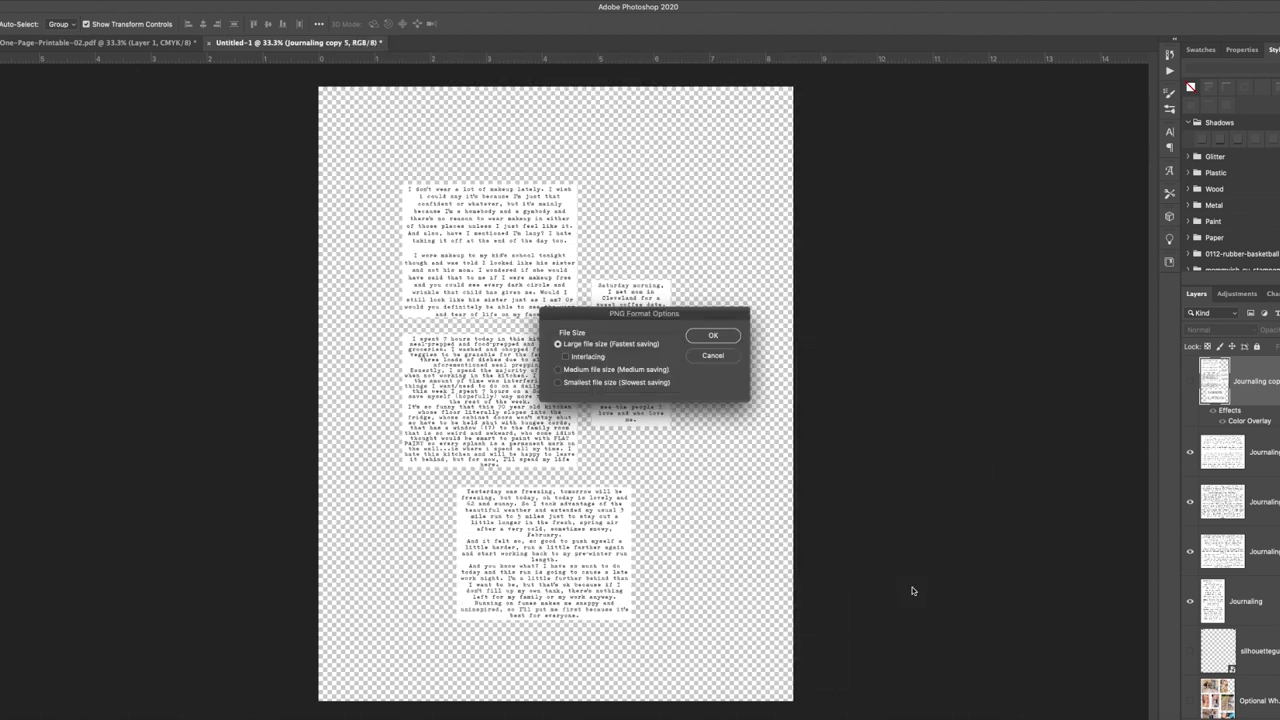
{"action": "left_click", "coordinate": [713, 336]}
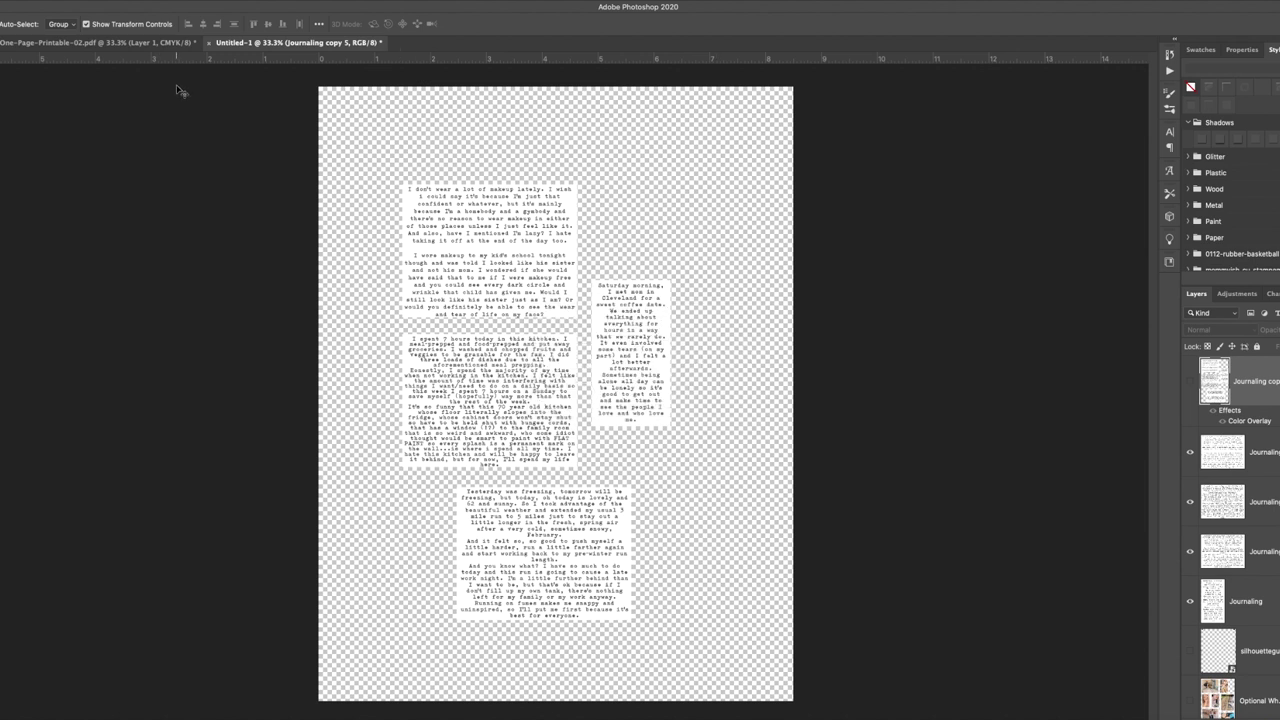
Step: Hide the four individual journaling layers and dock the treed-memoryplanners-BIG-simple4.psd window among the open documents
{"action": "left_click_drag", "start_coordinate": [1190, 451], "coordinate": [1189, 551]}
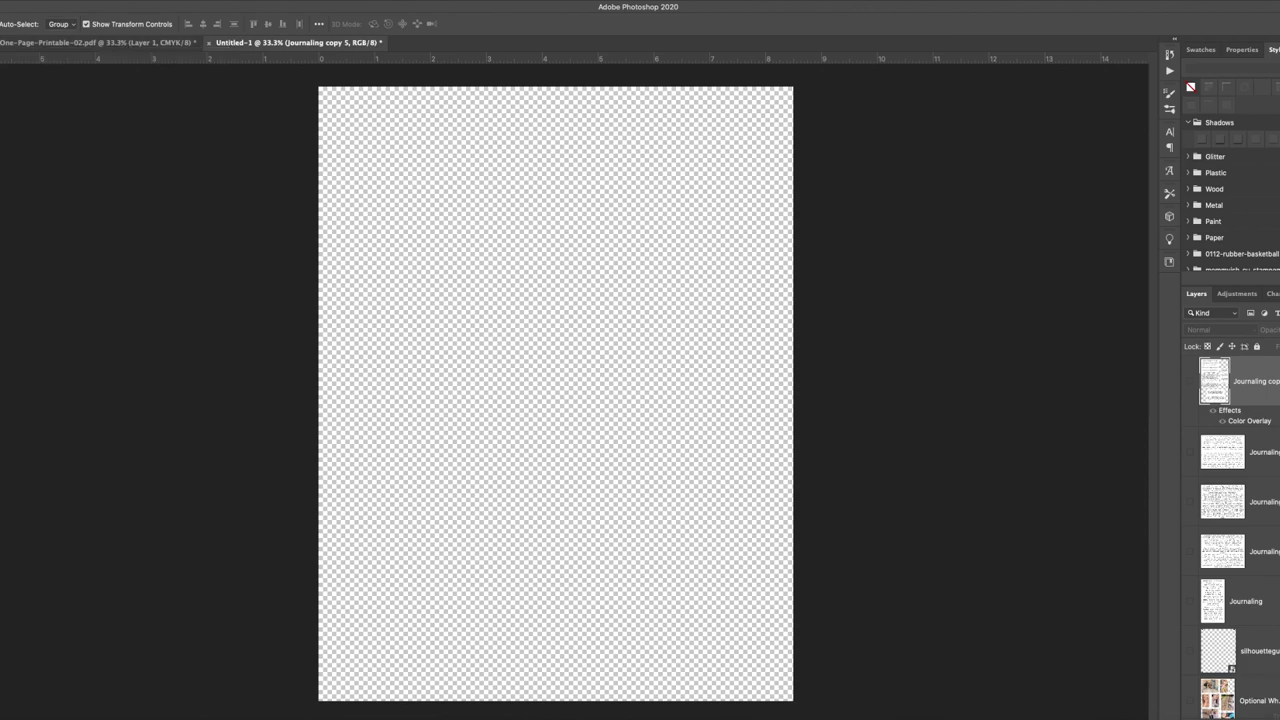
{"action": "left_click", "coordinate": [1055, 716]}
{"action": "left_click_drag", "start_coordinate": [666, 186], "coordinate": [490, 44]}
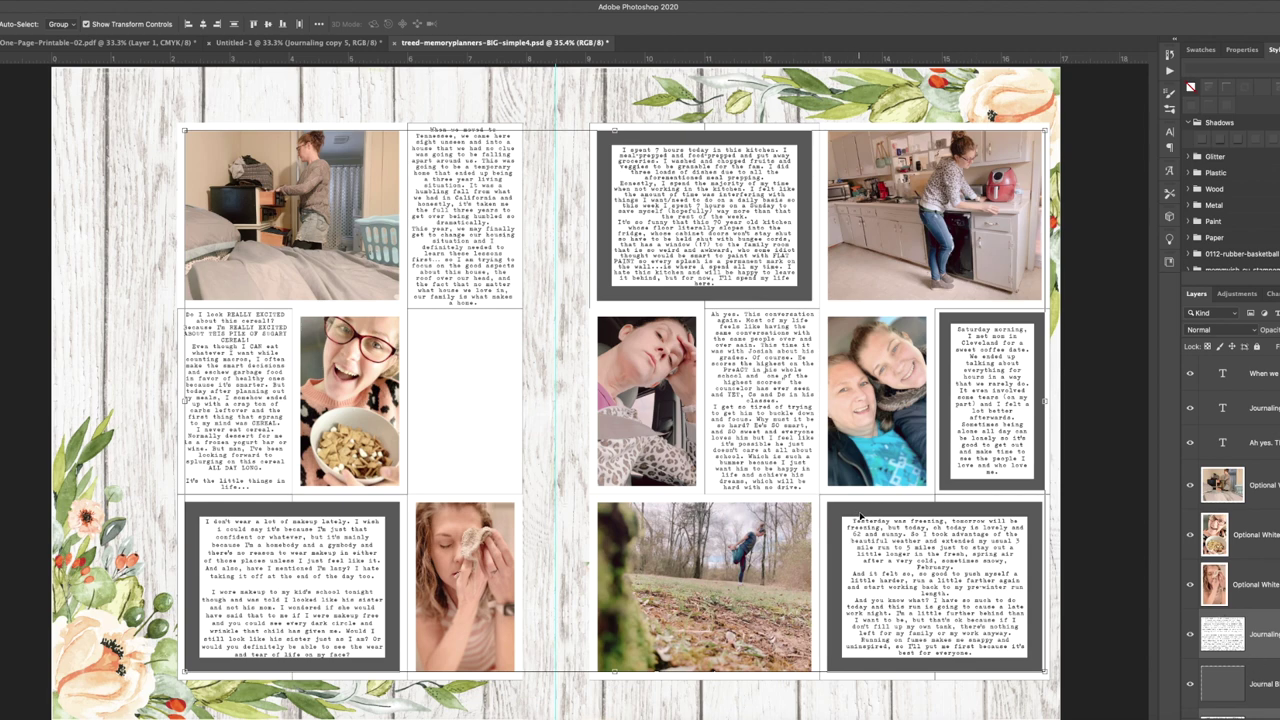
{"action": "scroll", "coordinate": [1225, 530], "scroll_direction": "down", "scroll_amount": 3}
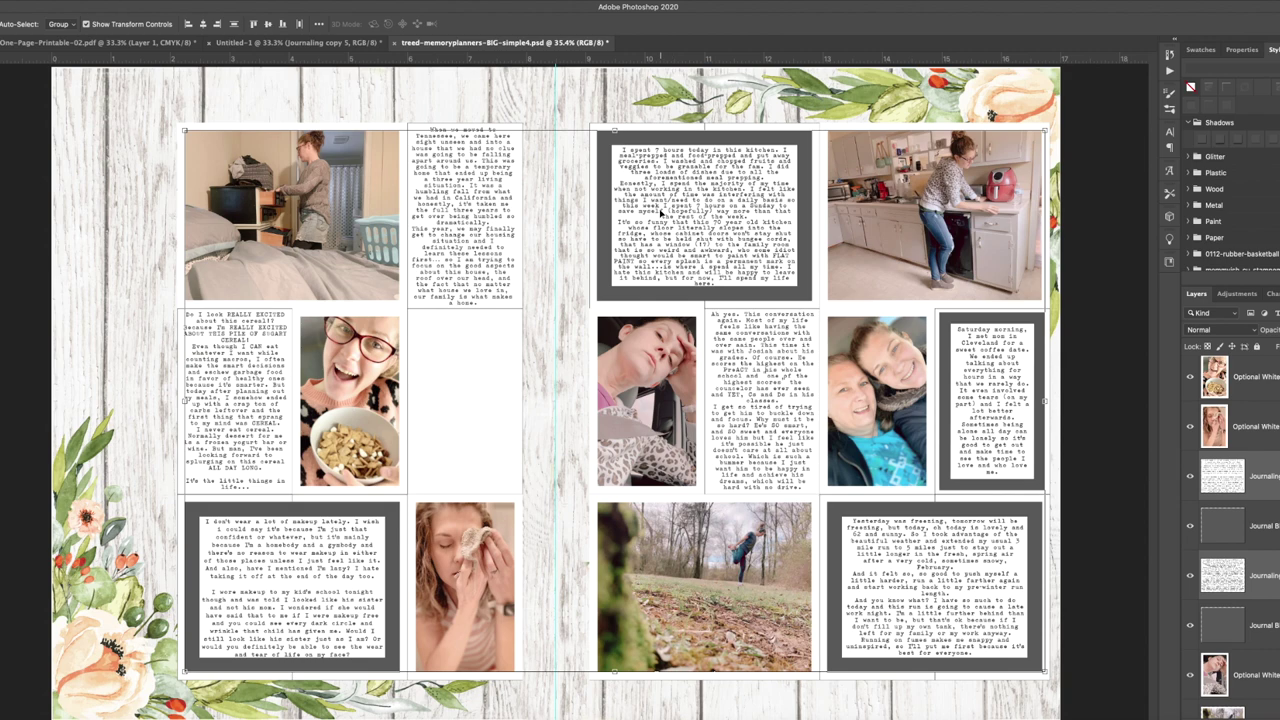
Step: Create a new document from the 12 in x 12 in preset, with 300 pixels/inch, RGB color and a transparent background
{"action": "left_click", "coordinate": [347, 42]}
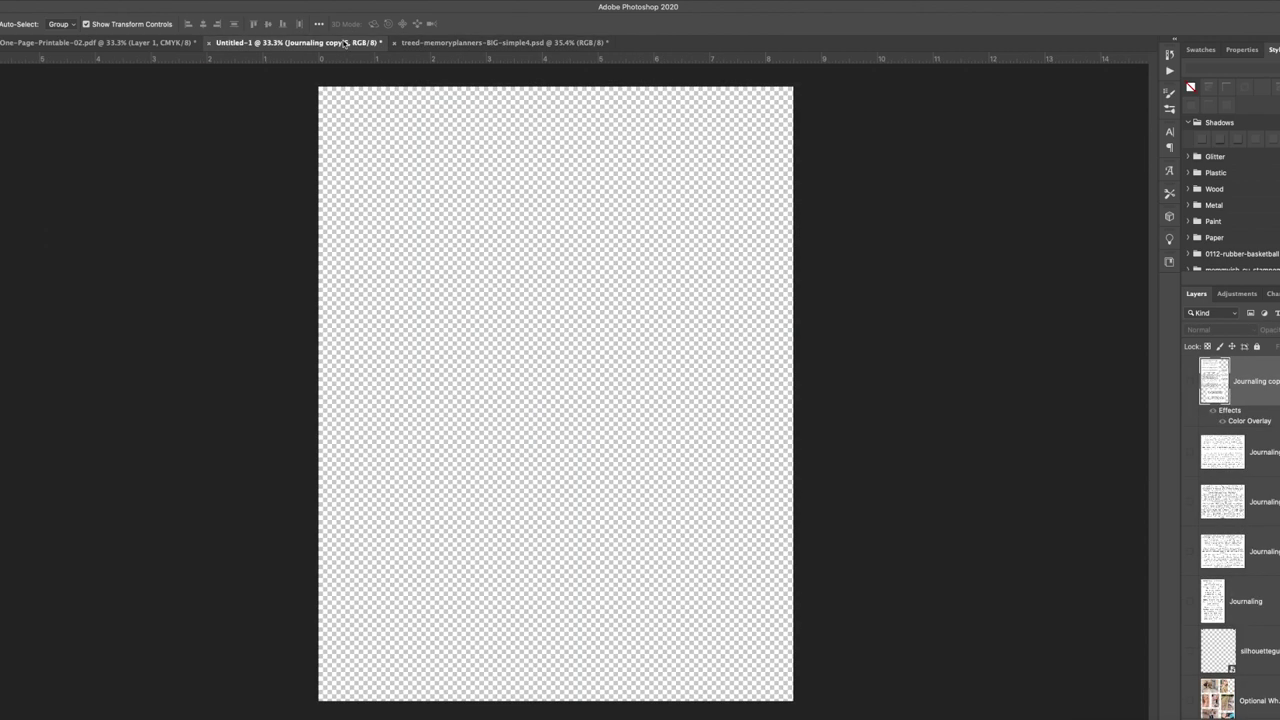
{"action": "key", "text": "ctrl+n"}
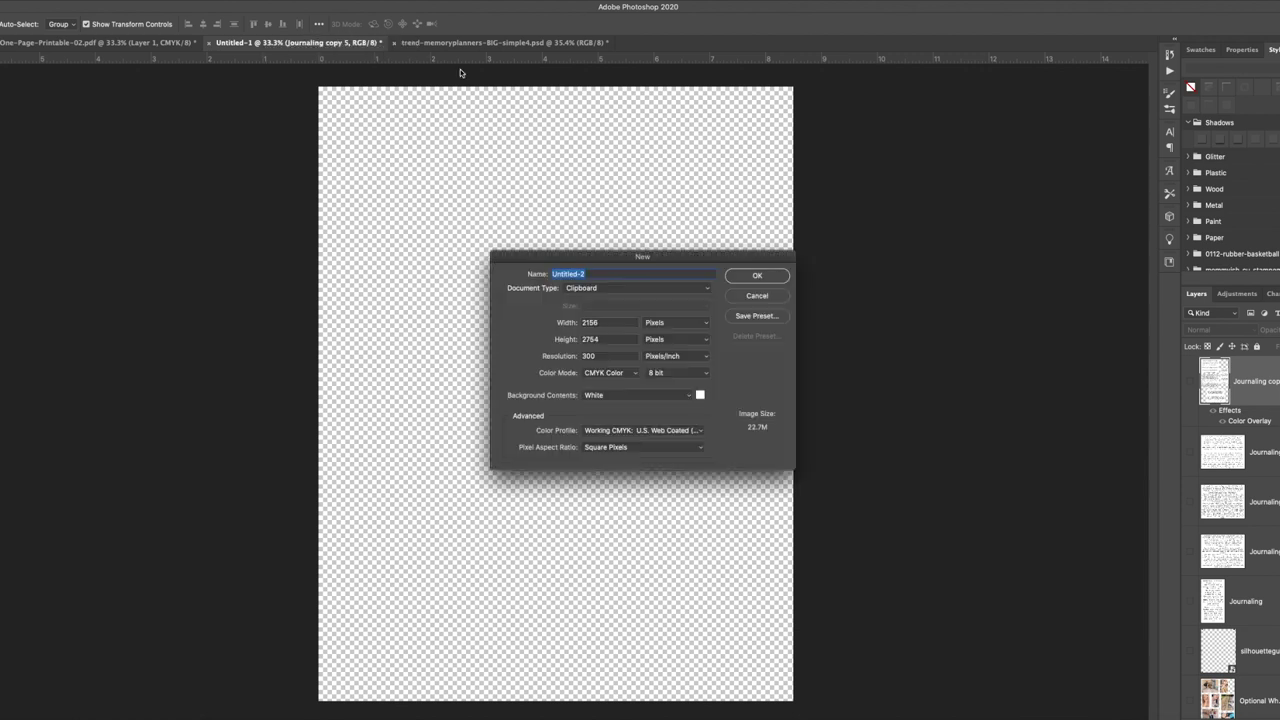
{"action": "left_click", "coordinate": [598, 292]}
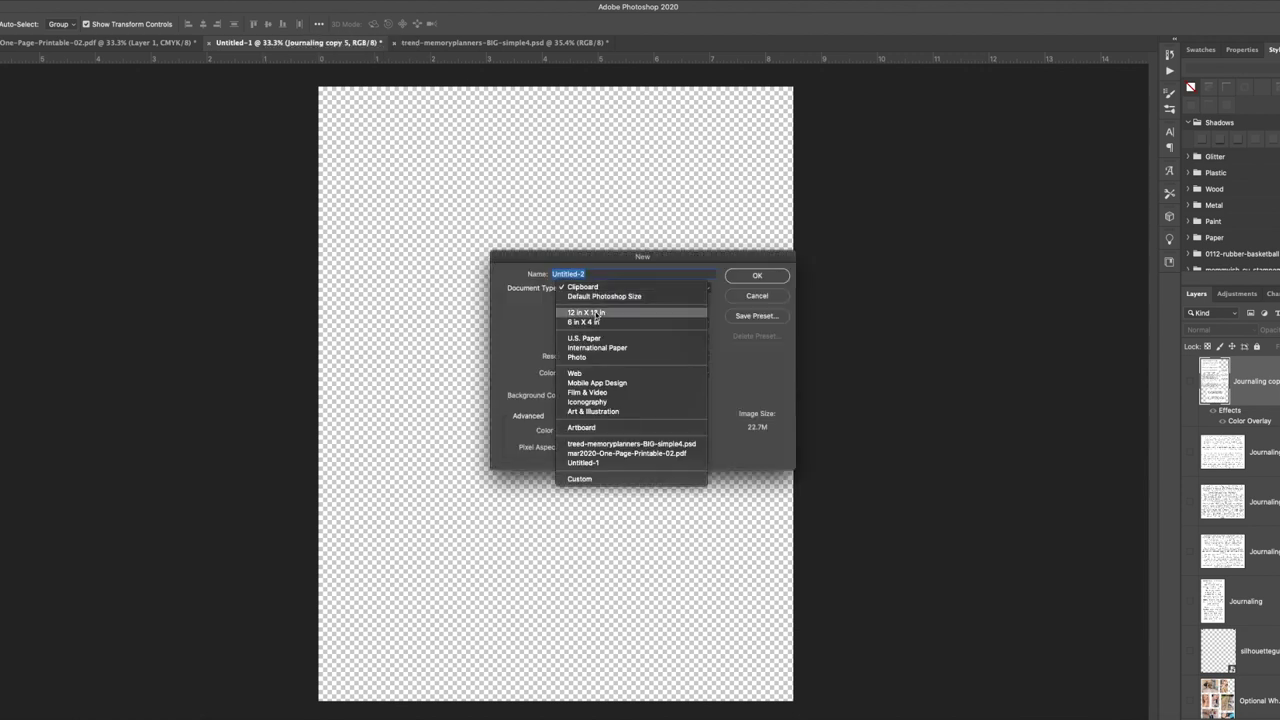
{"action": "left_click", "coordinate": [586, 312]}
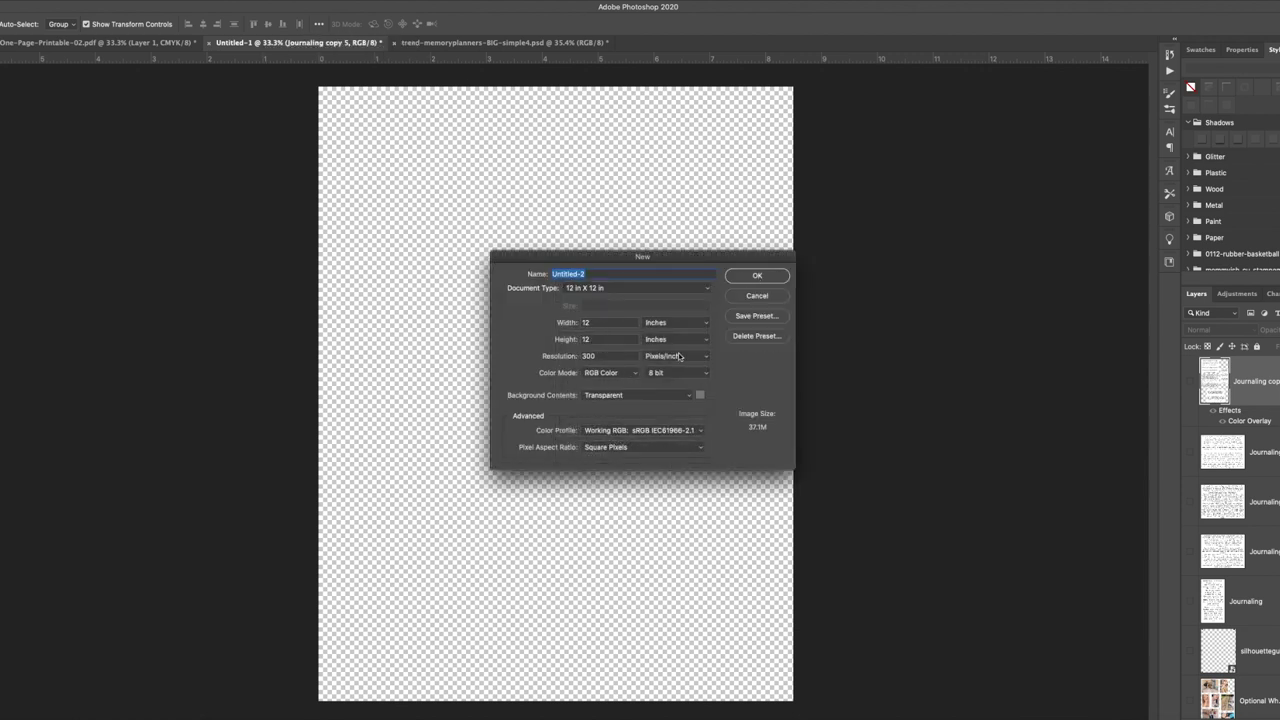
{"action": "left_click", "coordinate": [762, 277]}
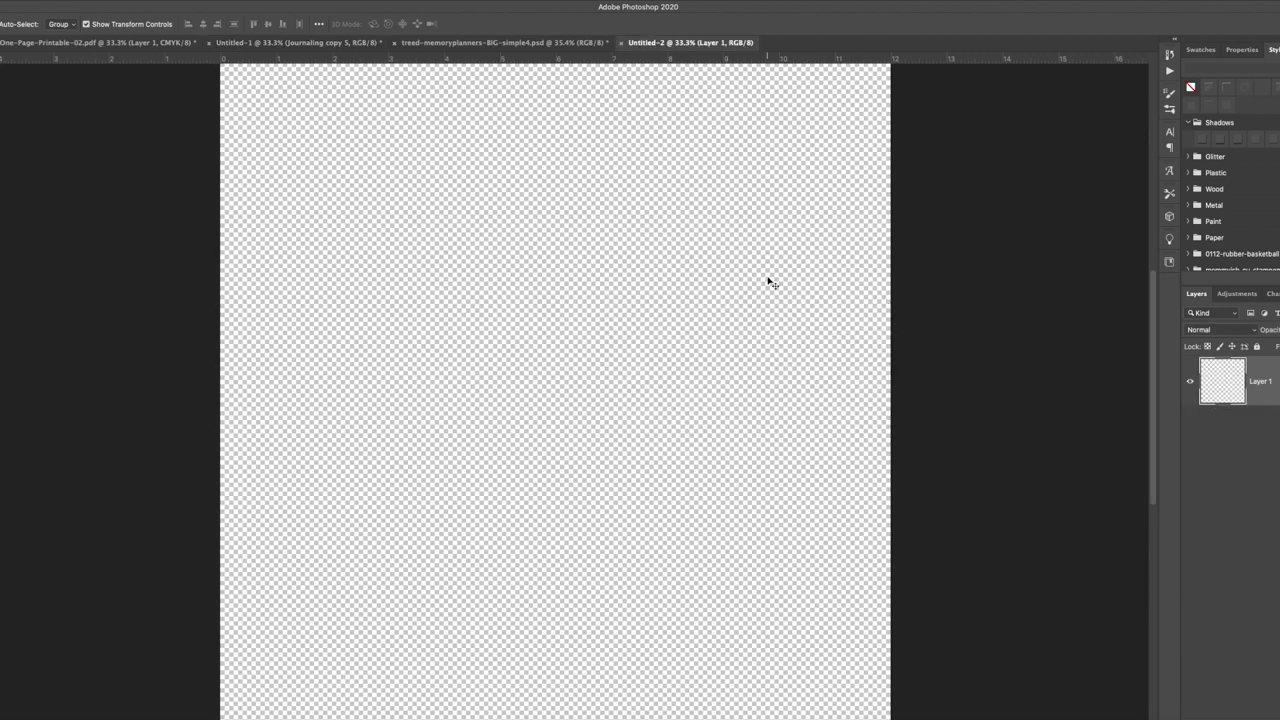
{"action": "key", "text": "ctrl+0"}
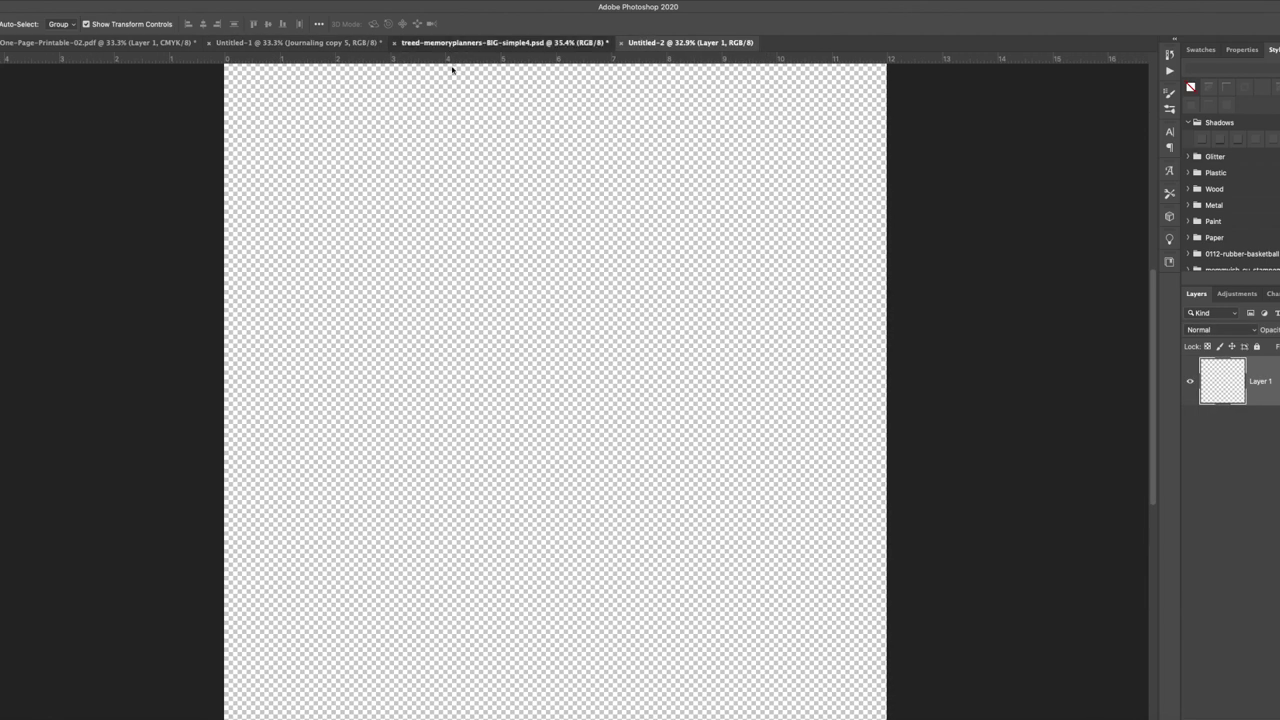
Step: Float the planner spread's window, copy the four journaling cards with their grey mats into the 12 x 12 document, and align their centers
{"action": "left_click_drag", "start_coordinate": [455, 42], "coordinate": [476, 254]}
{"action": "left_click_drag", "start_coordinate": [970, 357], "coordinate": [1016, 484]}
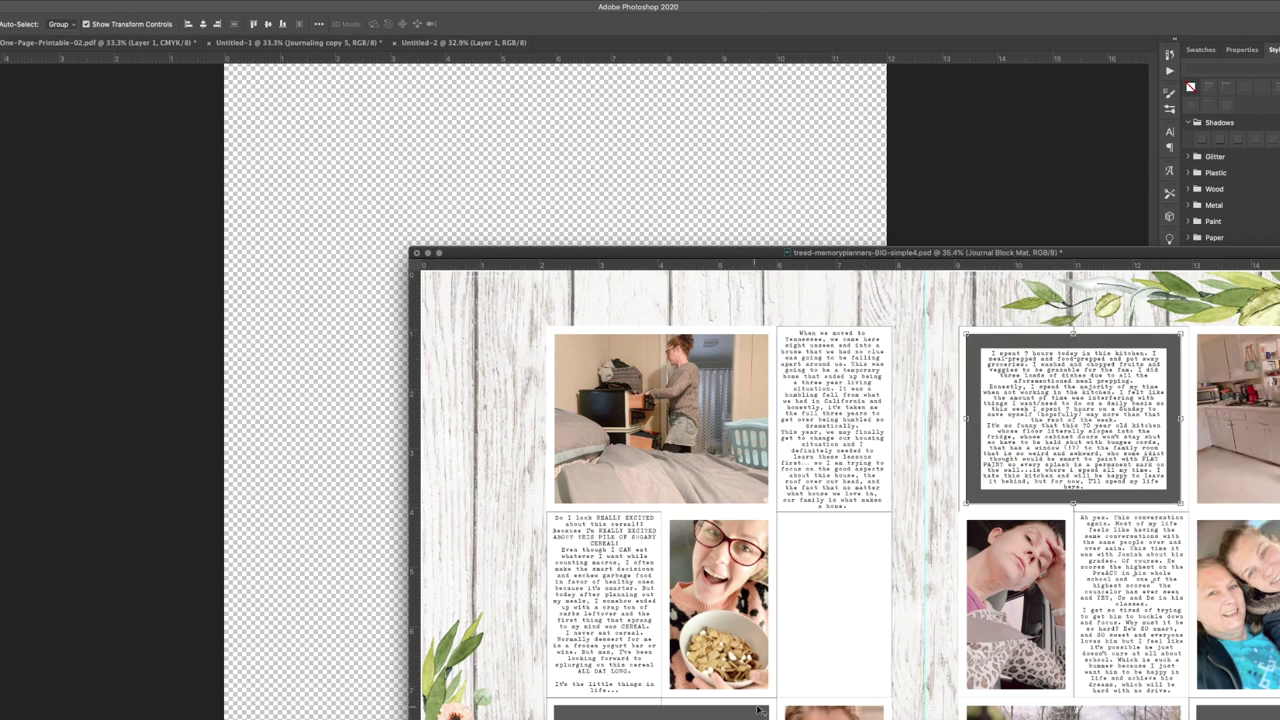
{"action": "double_click", "coordinate": [745, 251]}
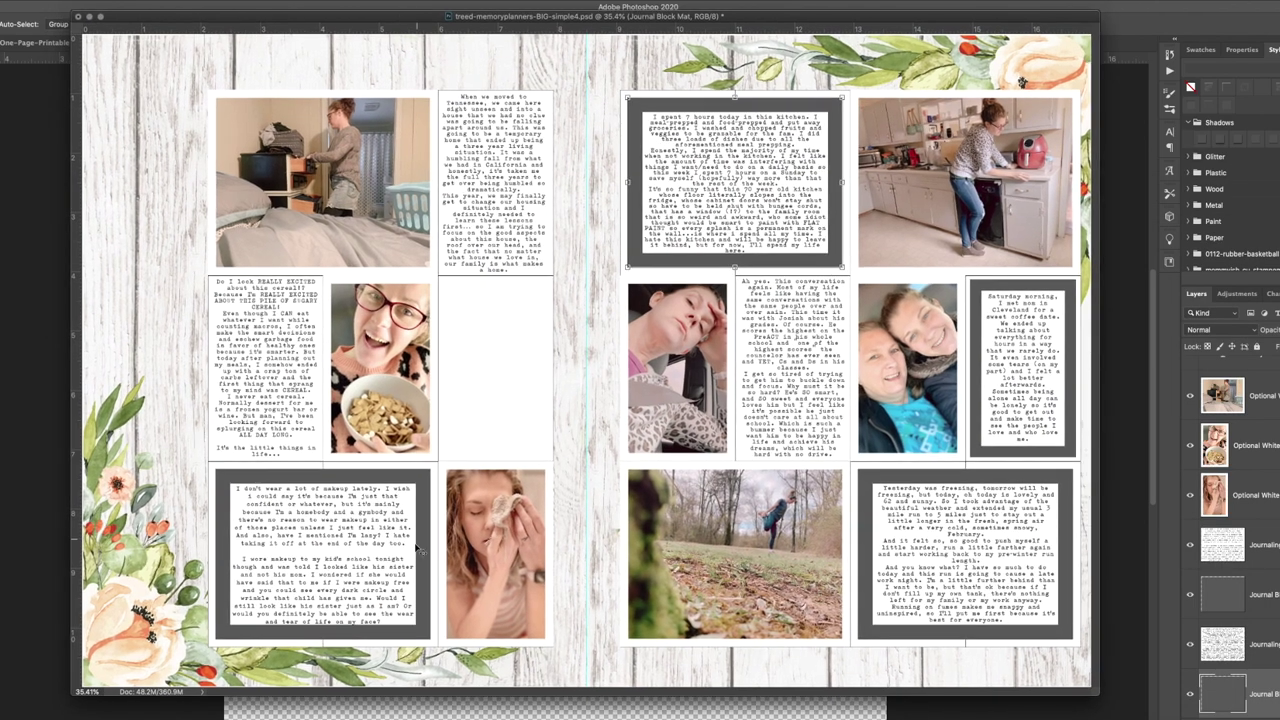
{"action": "left_click", "coordinate": [419, 548]}
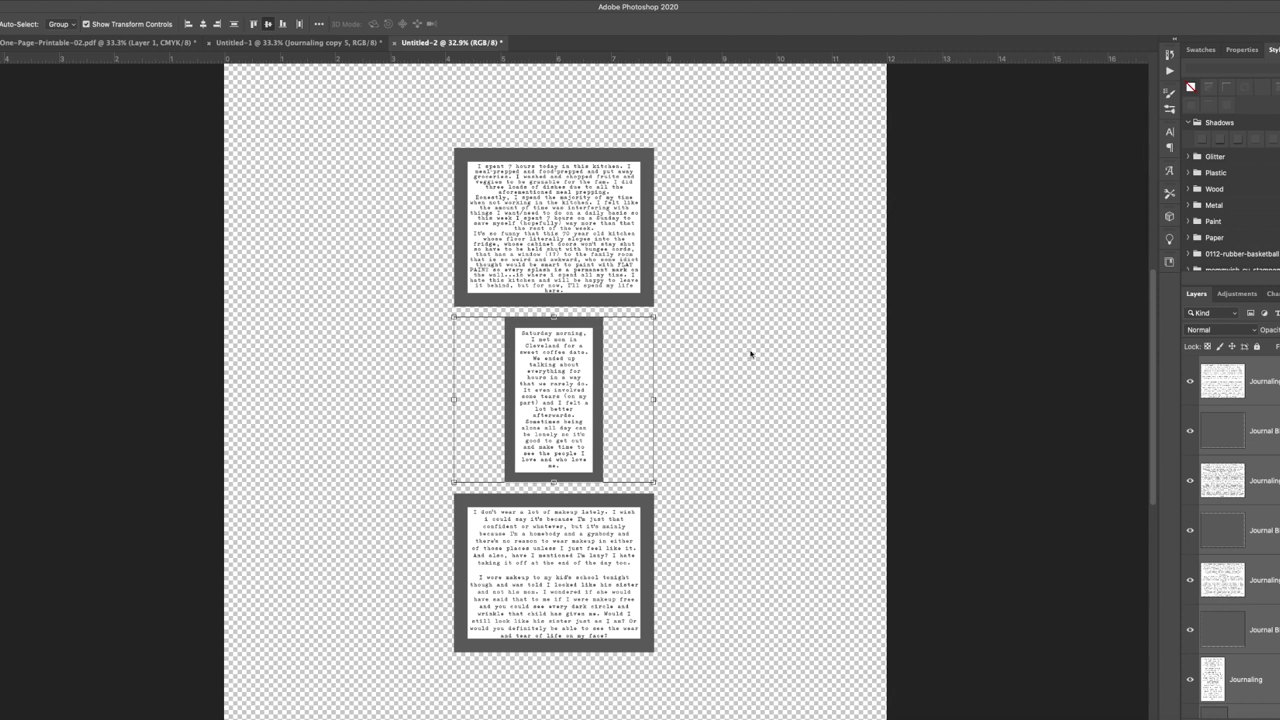
{"action": "key", "text": "ctrl+z"}
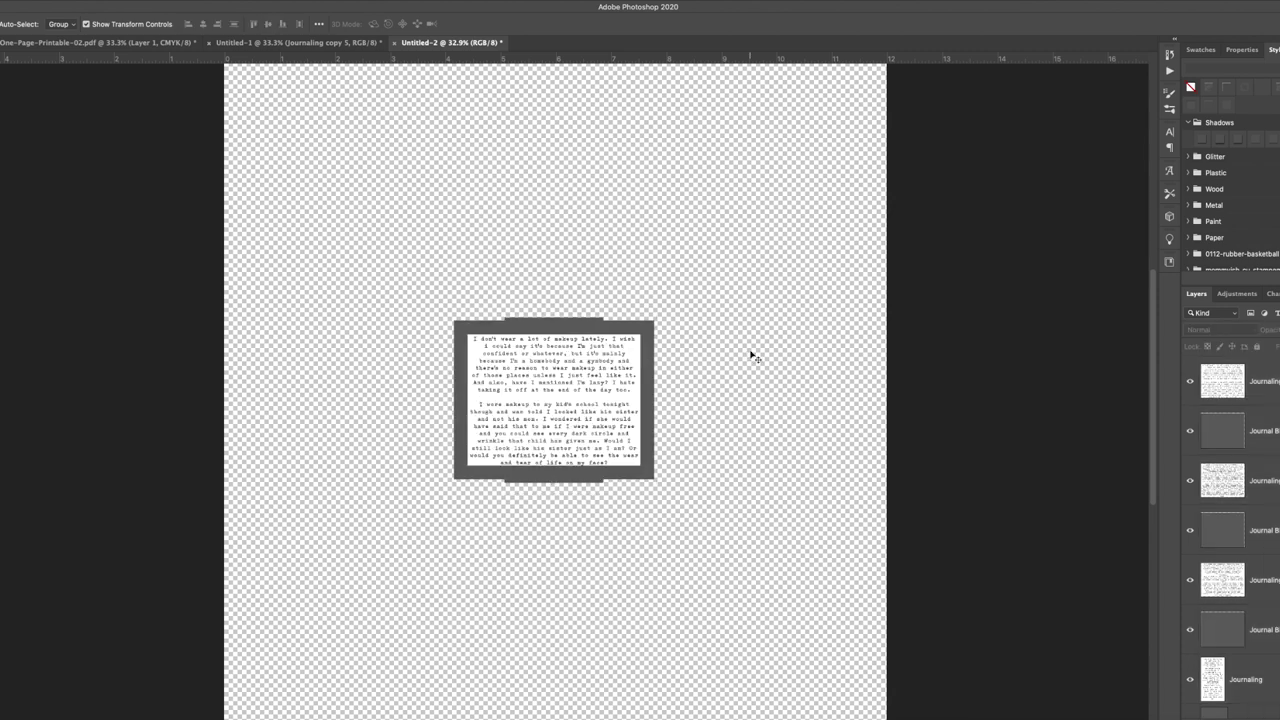
Step: Delete the three wide white journaling card layers from the 12 x 12 document, keeping their grey mats
{"action": "left_click", "coordinate": [1272, 394]}
{"action": "key", "text": "Delete"}
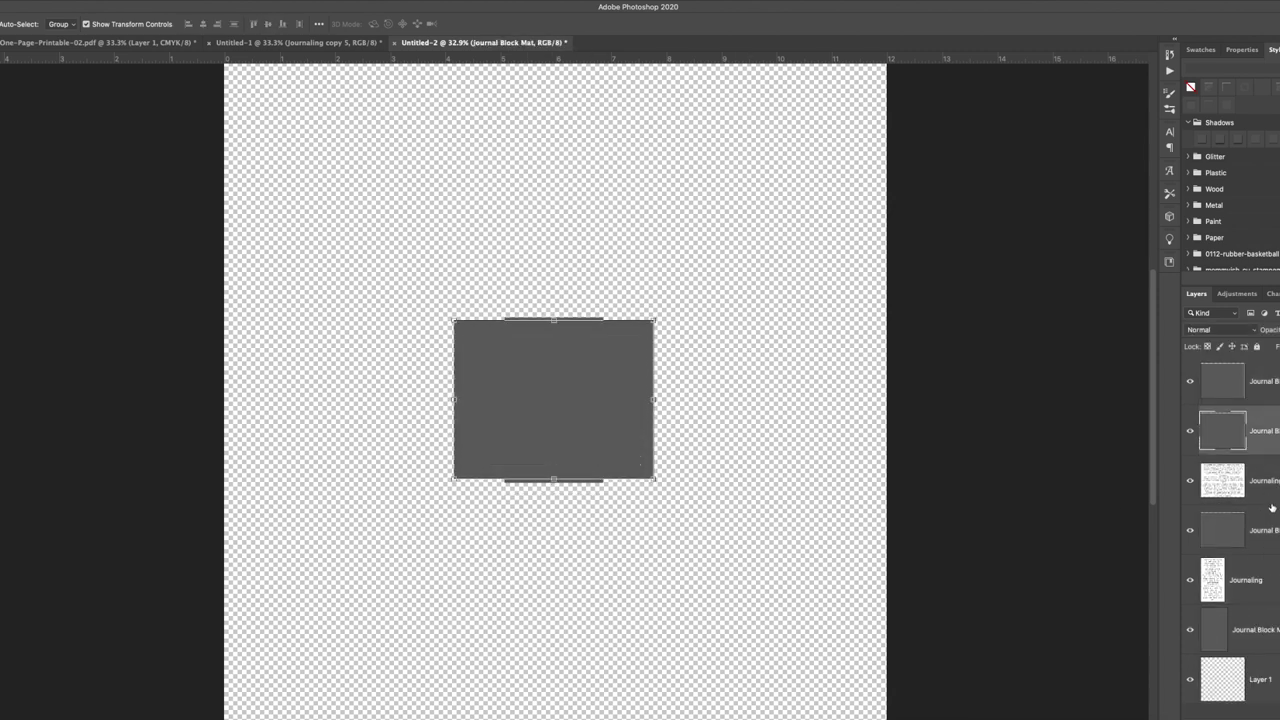
{"action": "left_click", "coordinate": [1274, 498]}
{"action": "key", "text": "Delete"}
{"action": "left_click", "coordinate": [1272, 535]}
Step: Show the grid and arrange the three wide grey mats in an evenly spaced row along the page's upper edge
{"action": "left_click", "coordinate": [669, 285]}
{"action": "key", "text": "ctrl+apostrophe"}
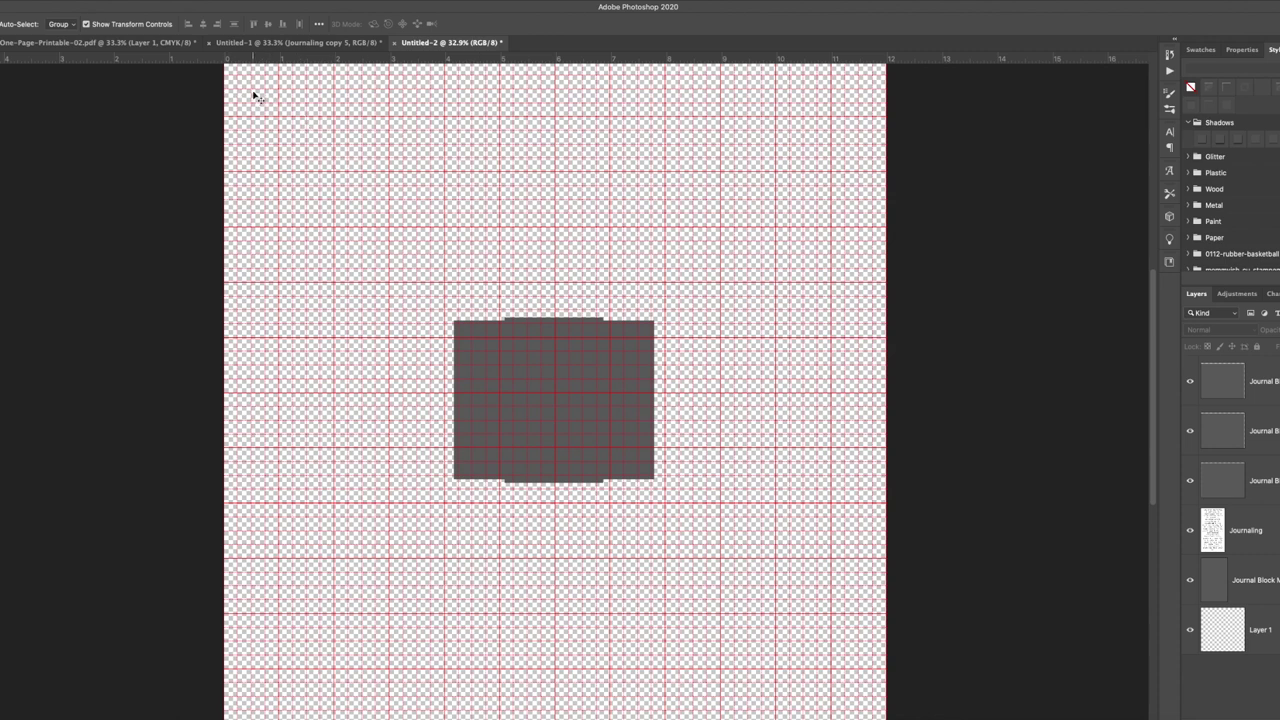
{"action": "left_click", "coordinate": [572, 382]}
{"action": "left_click_drag", "start_coordinate": [529, 386], "coordinate": [296, 157]}
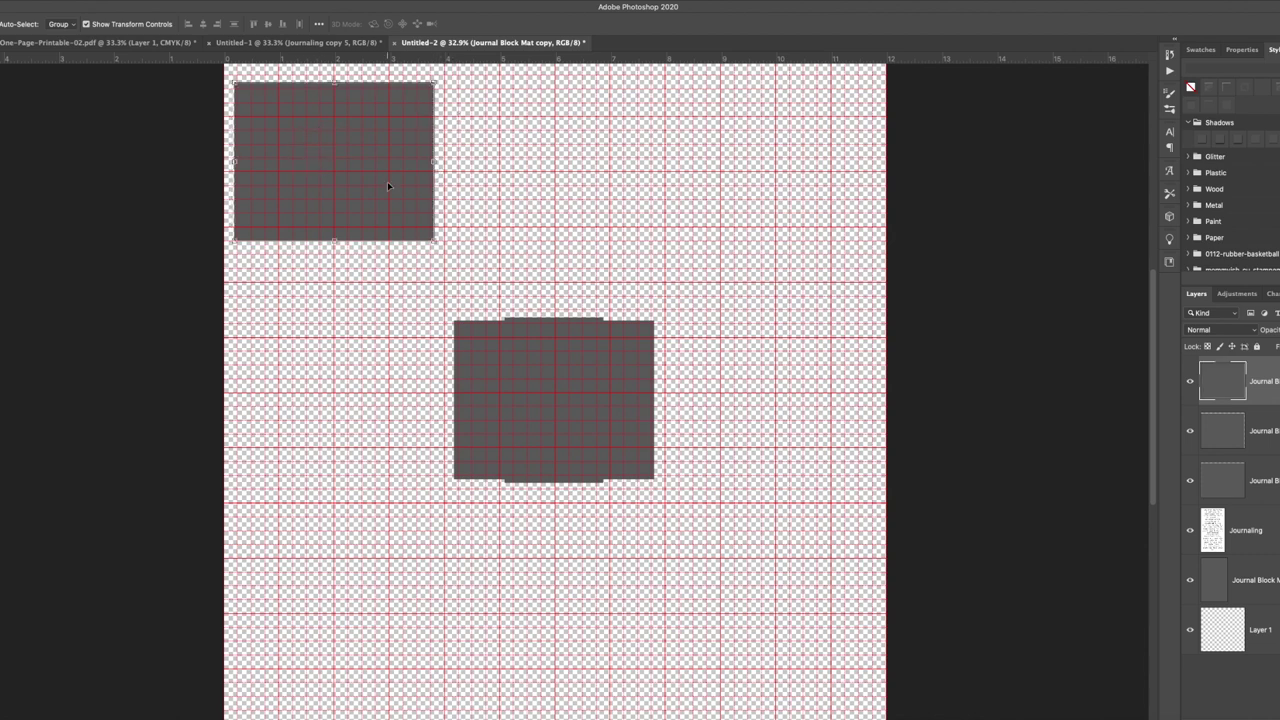
{"action": "left_click_drag", "start_coordinate": [390, 181], "coordinate": [390, 163]}
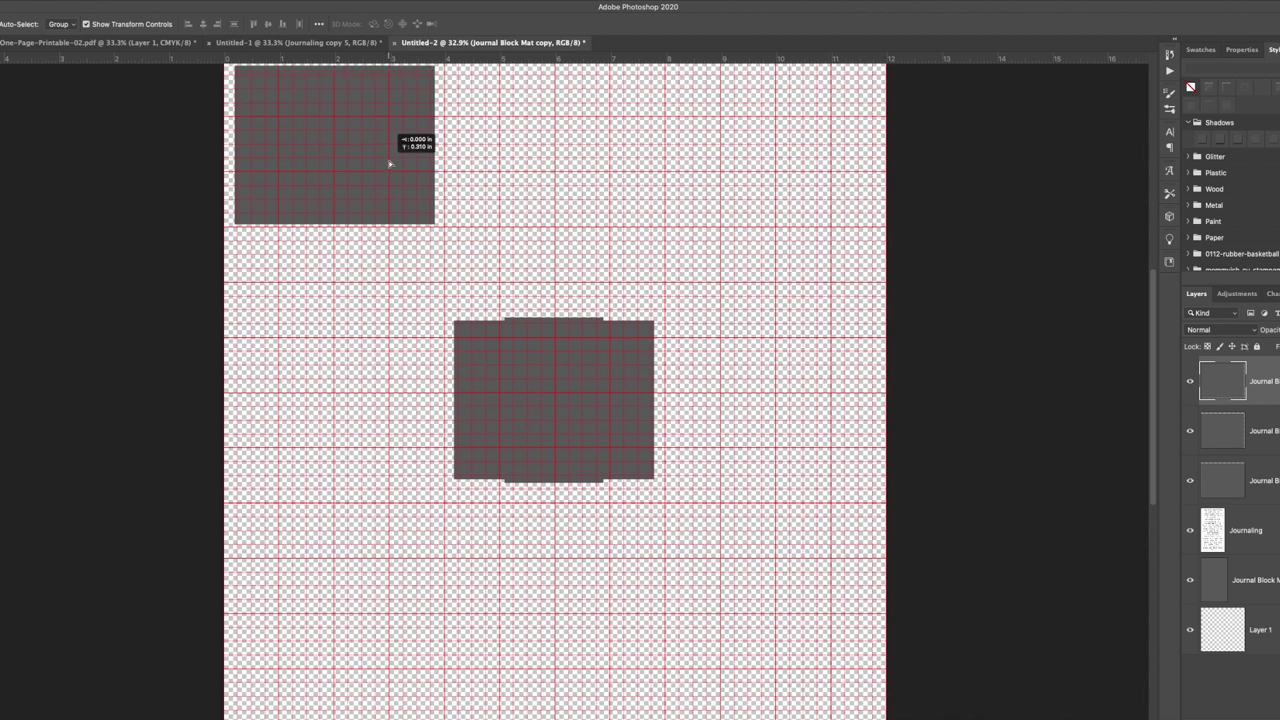
{"action": "left_click_drag", "start_coordinate": [390, 163], "coordinate": [337, 178]}
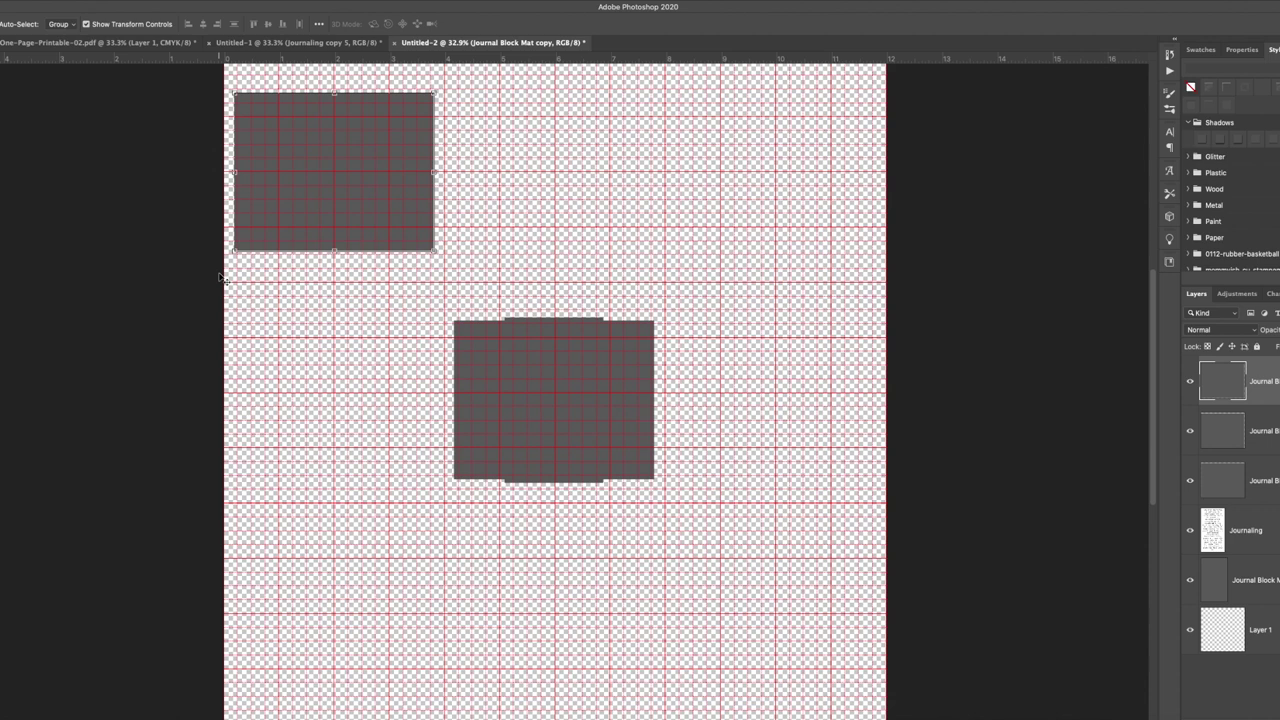
{"action": "left_click_drag", "start_coordinate": [543, 378], "coordinate": [537, 160]}
{"action": "left_click_drag", "start_coordinate": [482, 394], "coordinate": [698, 166]}
Step: Delete the narrow journaling card and move its grey mat below the leftmost wide mat
{"action": "left_click", "coordinate": [553, 400]}
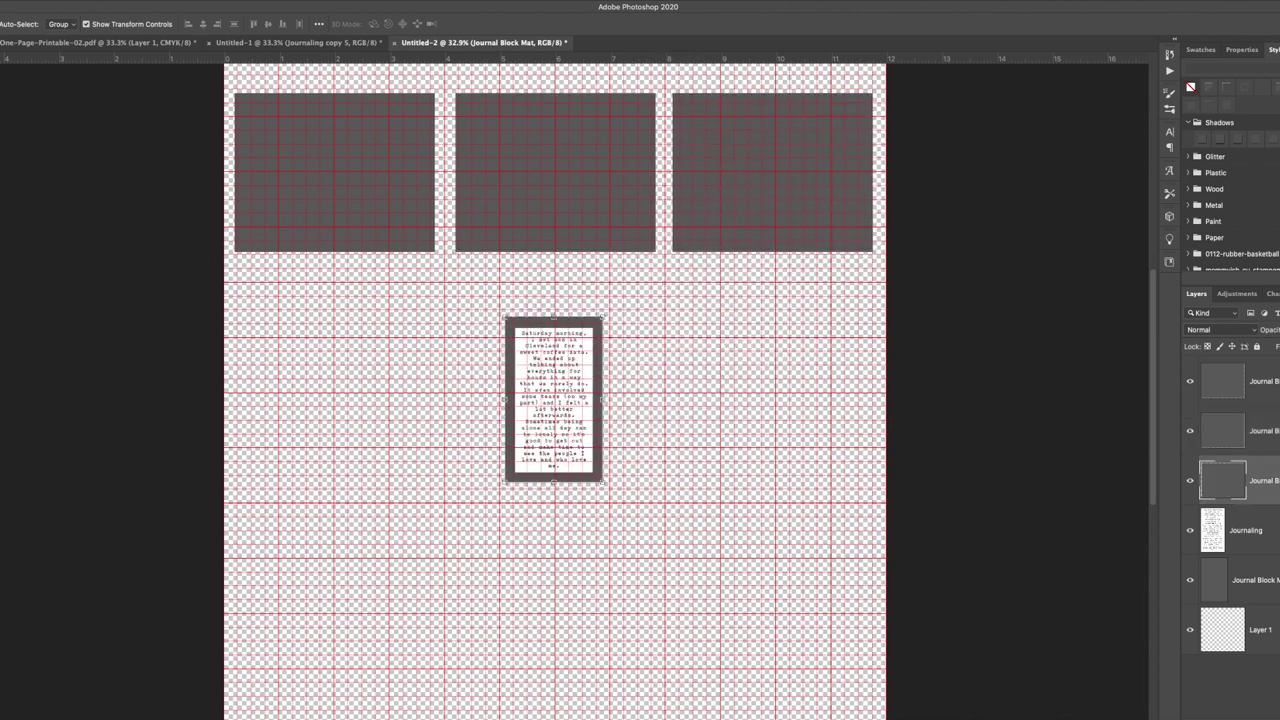
{"action": "key", "text": "Delete"}
{"action": "left_click_drag", "start_coordinate": [516, 358], "coordinate": [298, 341]}
Step: Merge the four grey mats into one layer and apply a black Color Overlay at 100% opacity
{"action": "key", "text": "ctrl+shift+e"}
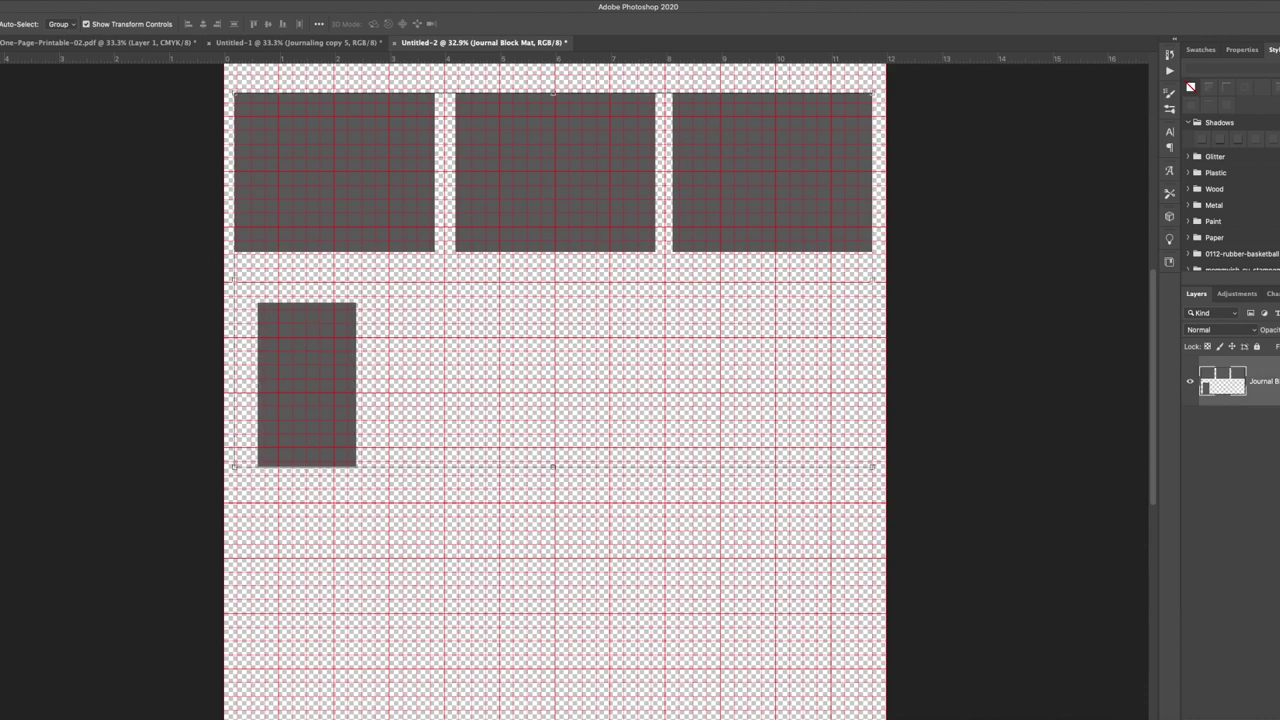
{"action": "left_click", "coordinate": [935, 538]}
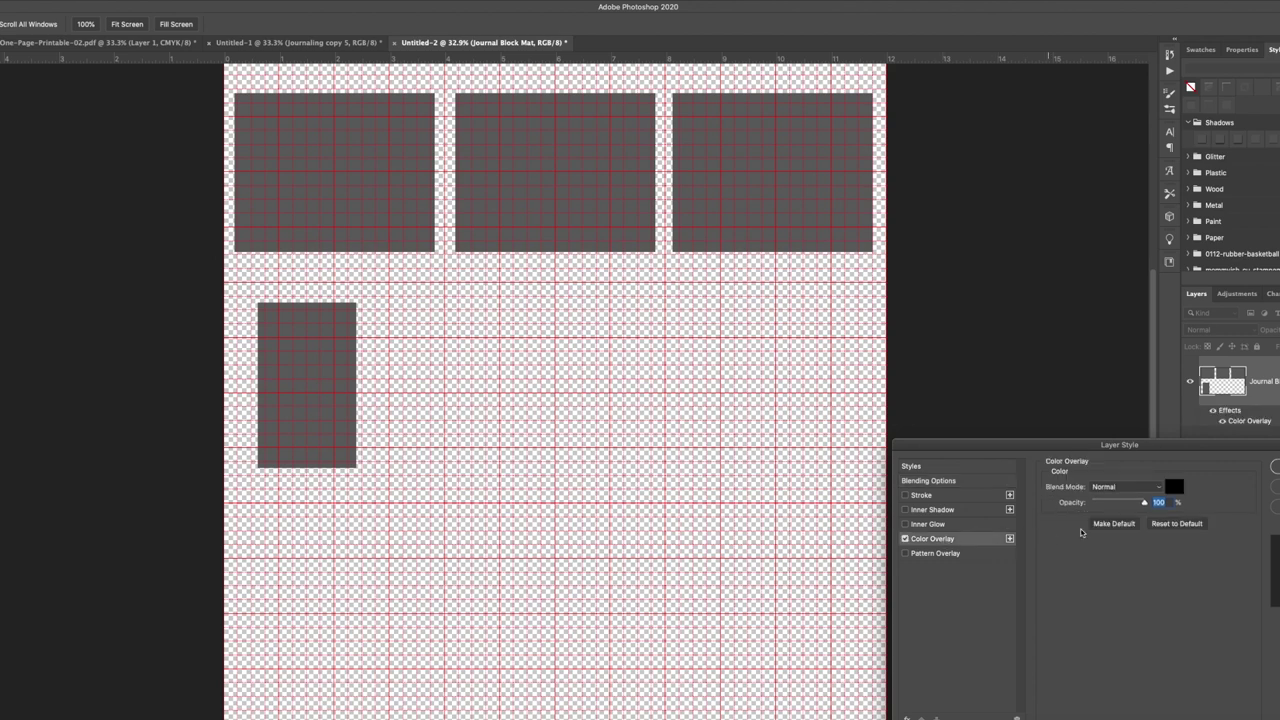
{"action": "key", "text": "Return"}
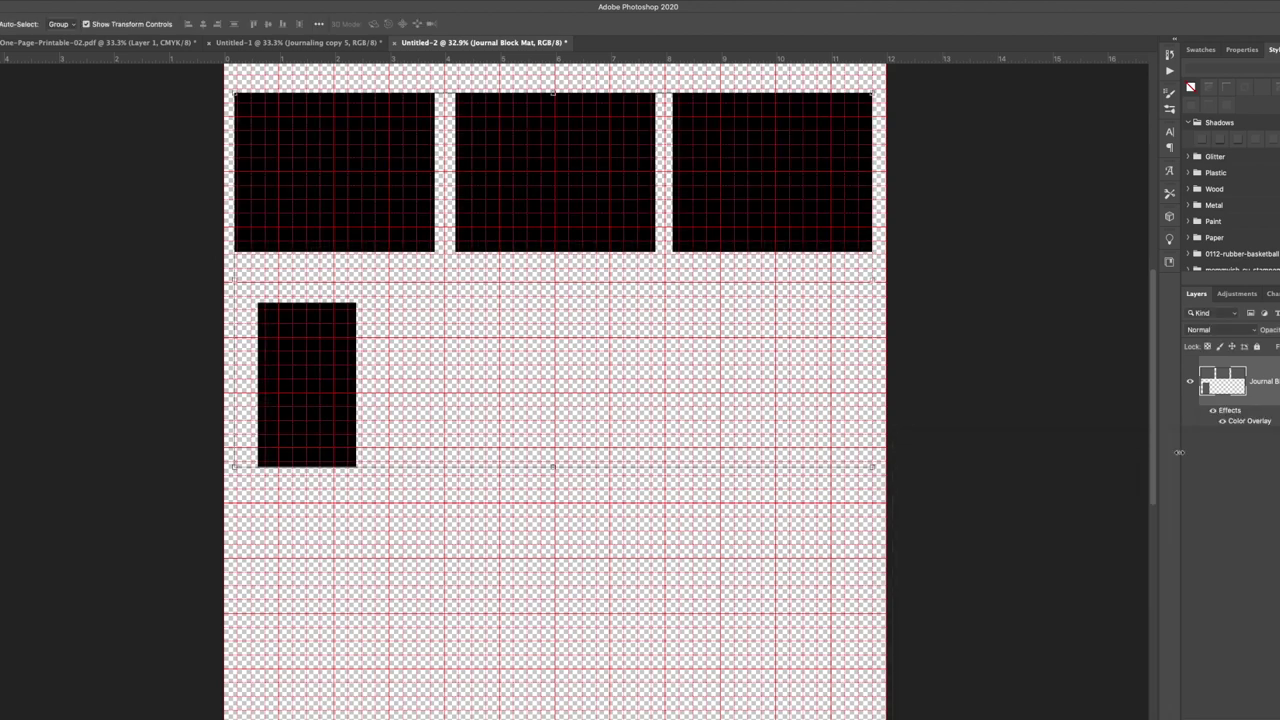
Step: Save a PNG copy of the black mat sheet as 3.png on the Desktop, using the large file size option
{"action": "key", "text": "super+s"}
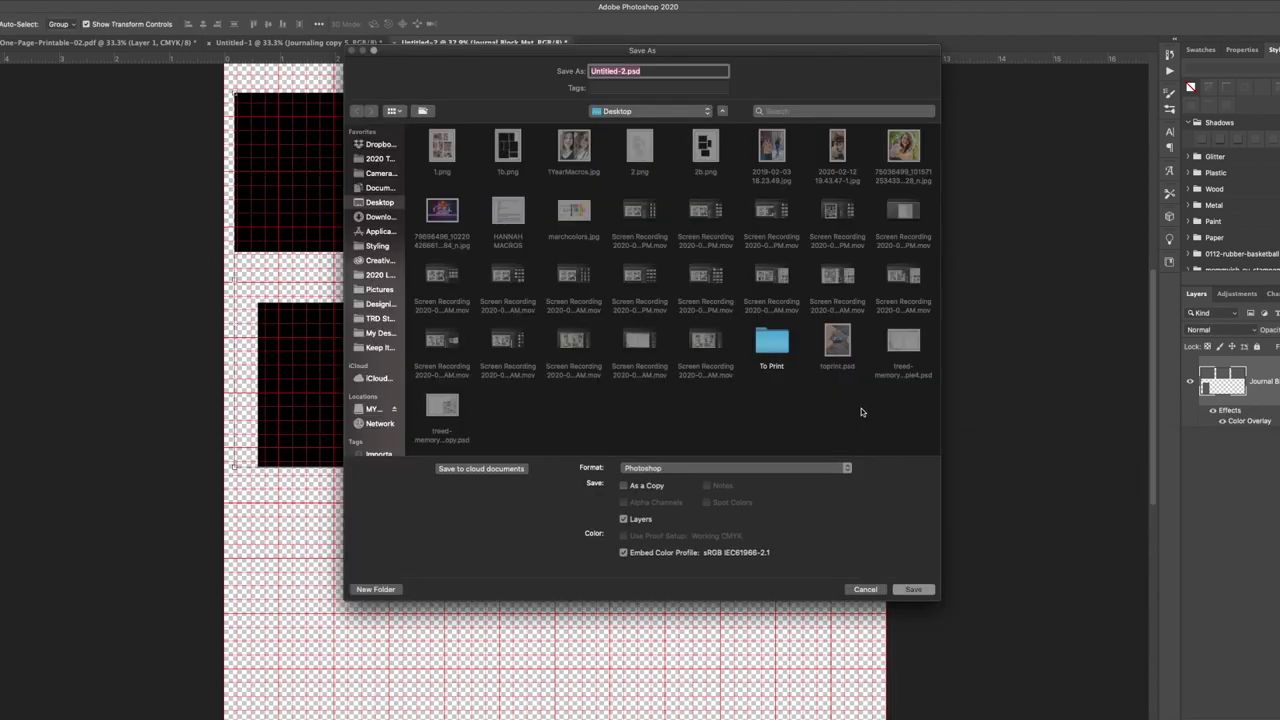
{"action": "left_click", "coordinate": [650, 468]}
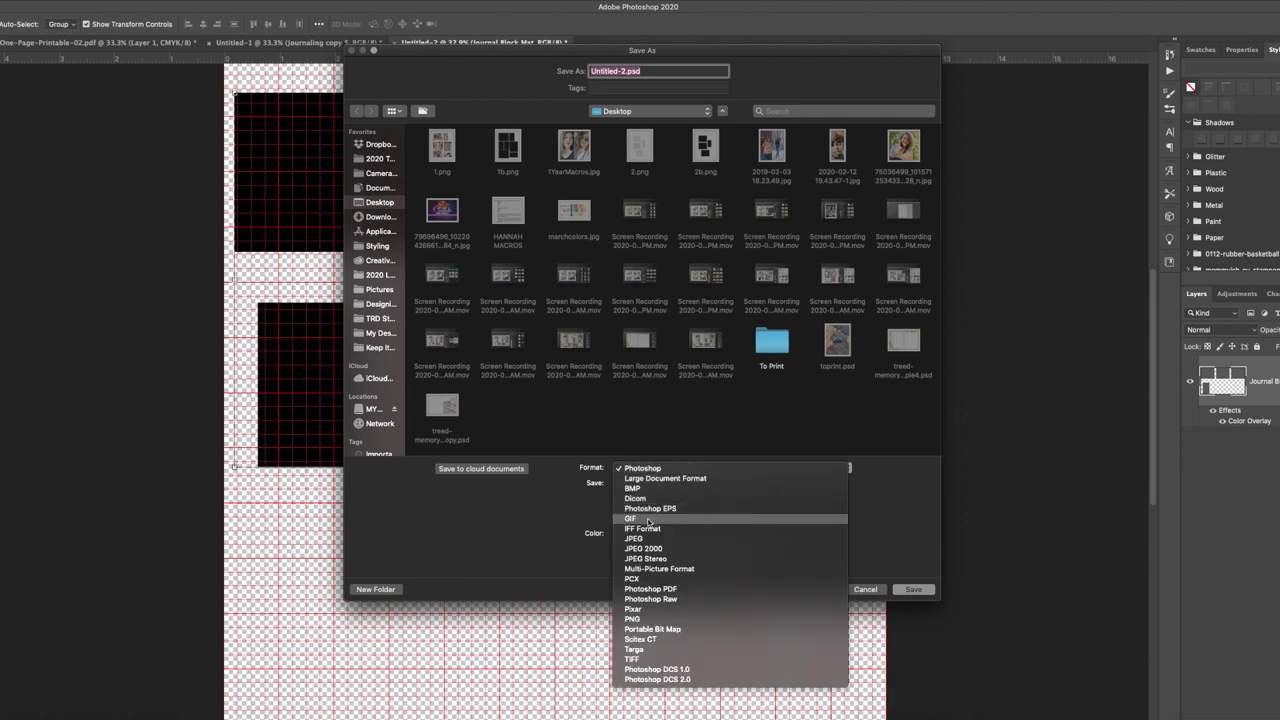
{"action": "left_click", "coordinate": [652, 623]}
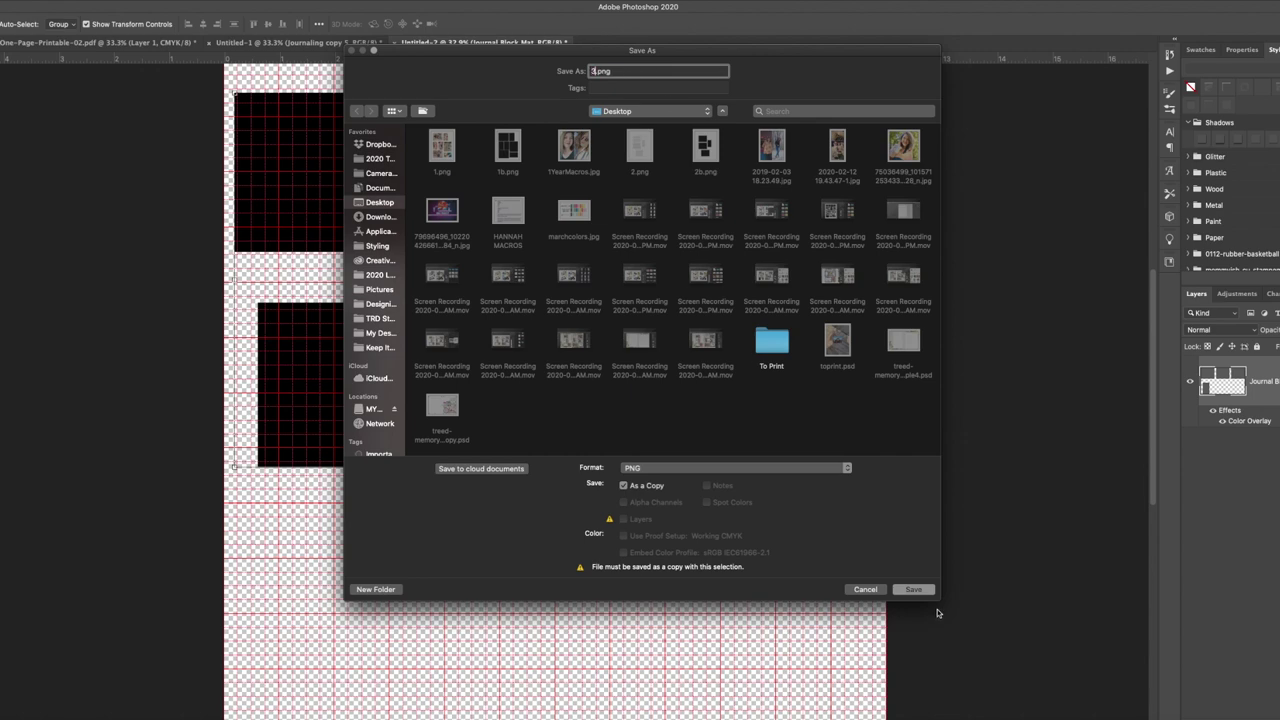
{"action": "left_click", "coordinate": [906, 590]}
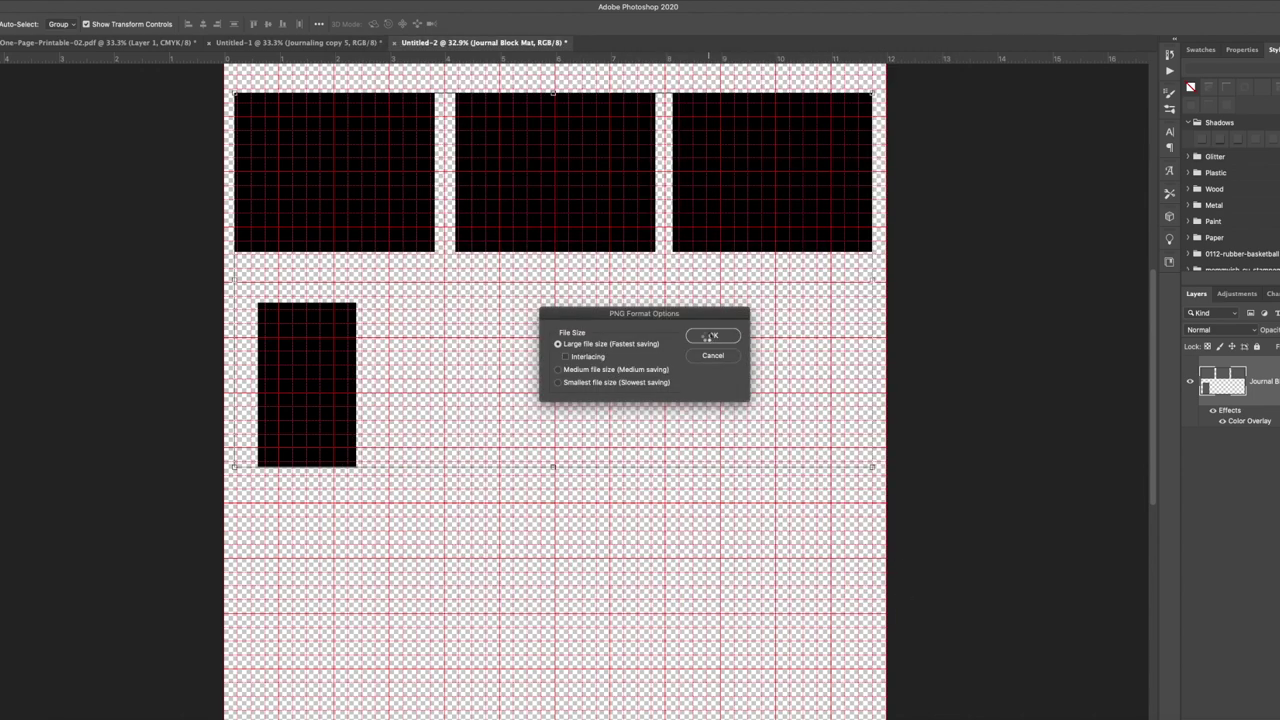
{"action": "left_click", "coordinate": [710, 336]}
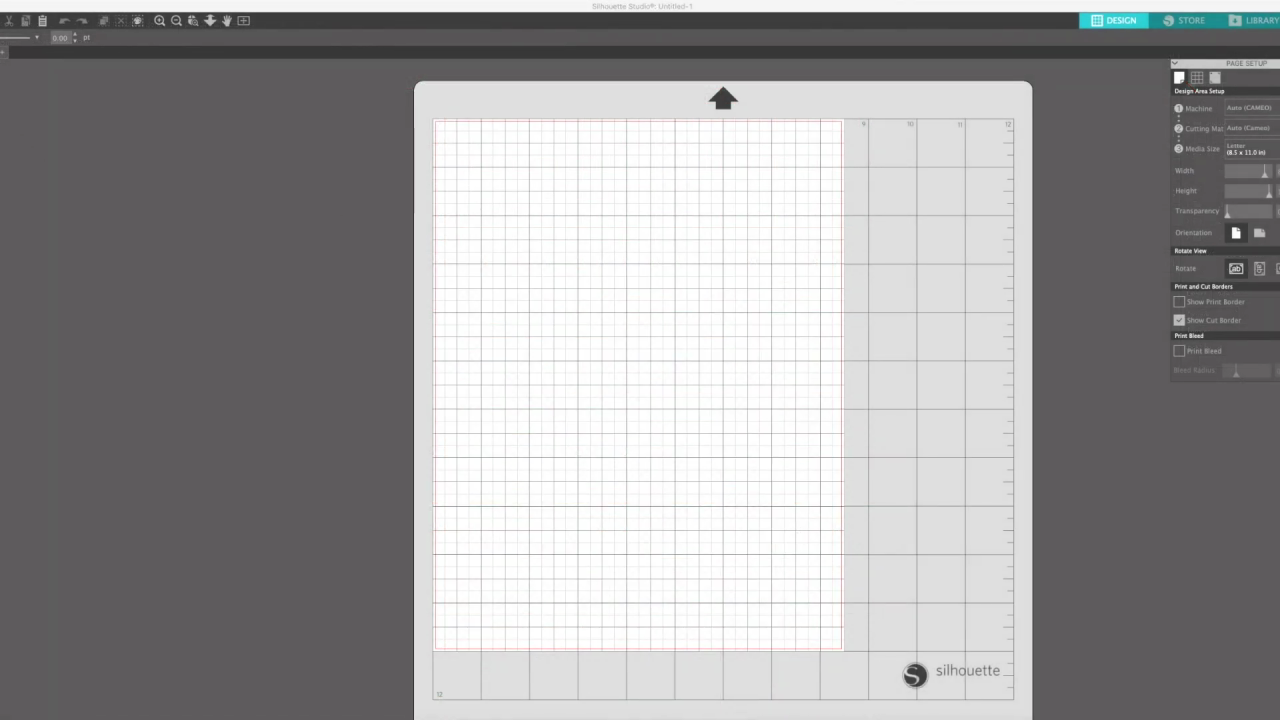
Step: Switch to Silhouette Studio and open 1.png, 1b.png, 2.png, 2b.png and 3.png from the Desktop
{"action": "left_click", "coordinate": [48, 1]}
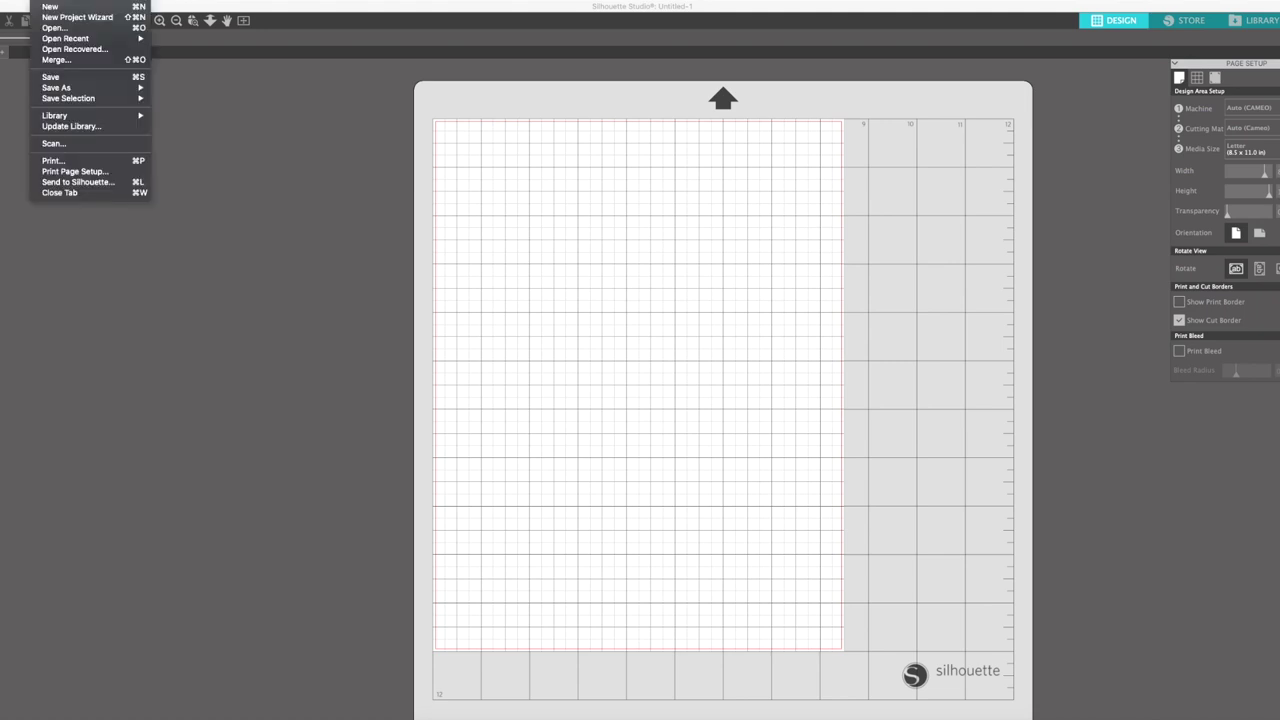
{"action": "left_click", "coordinate": [55, 30]}
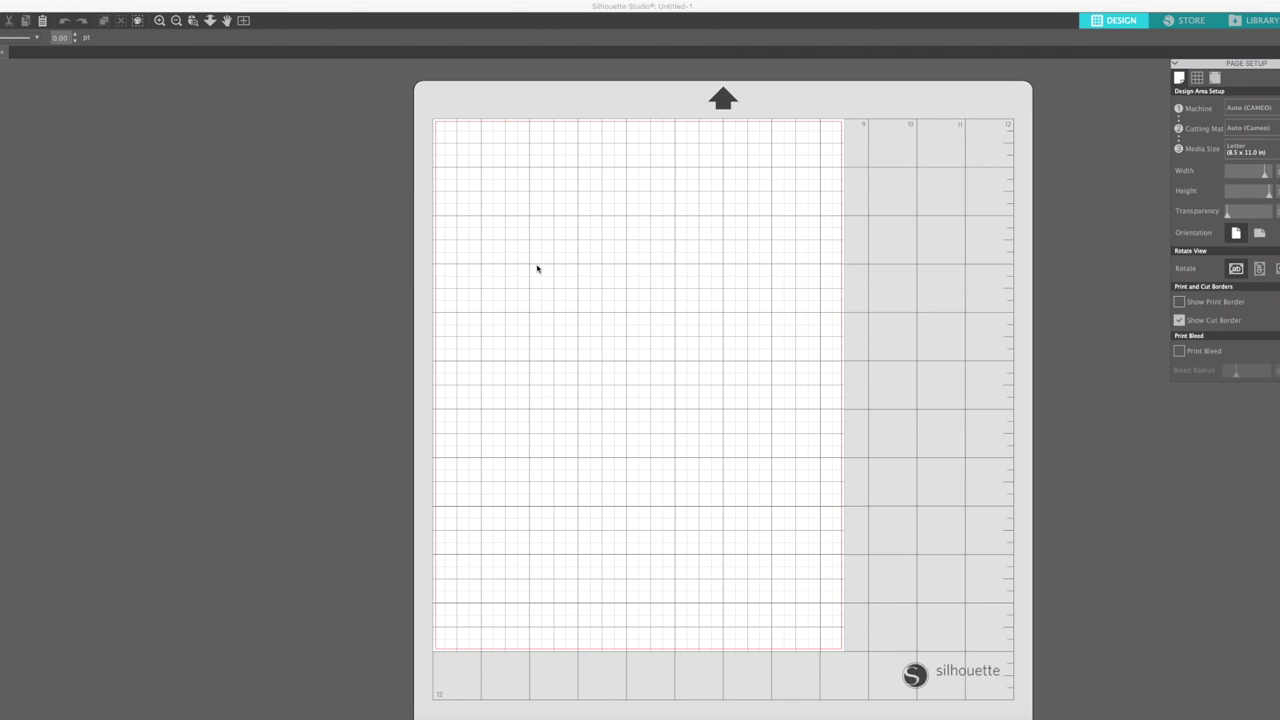
{"action": "key", "text": "super+o"}
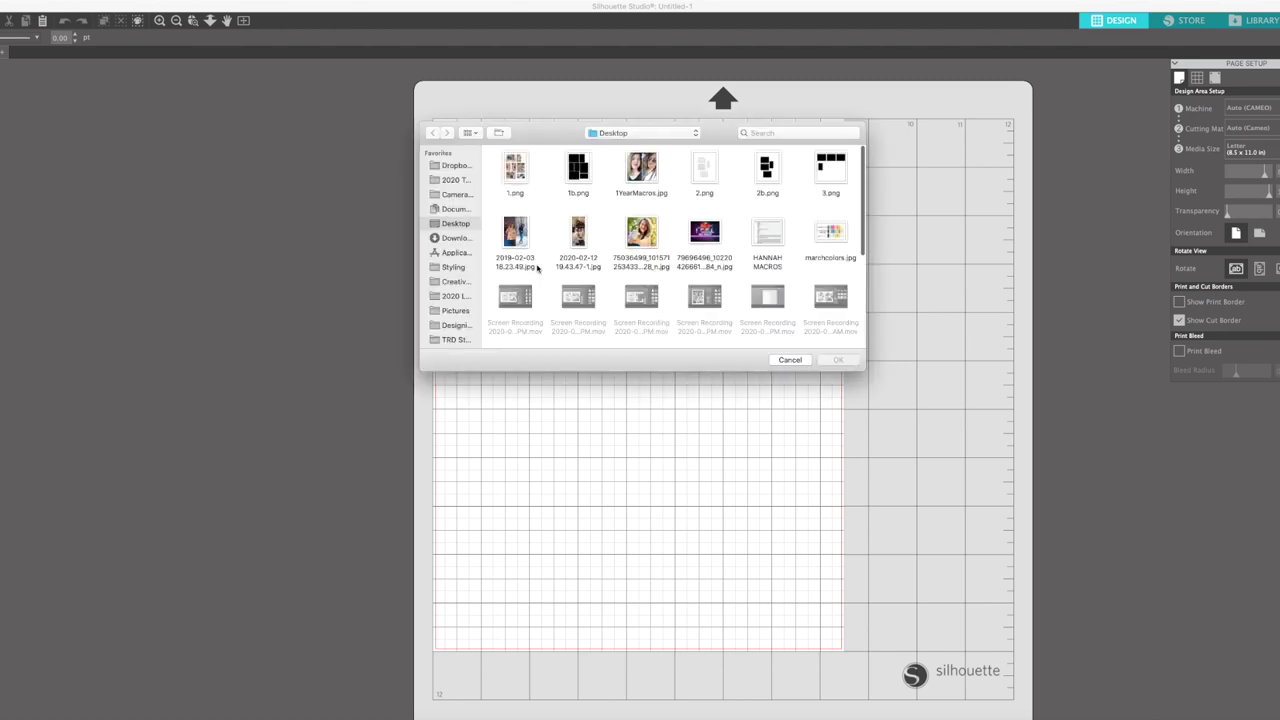
{"action": "left_click", "coordinate": [515, 172]}
{"action": "left_click", "coordinate": [580, 180], "text": "super"}
{"action": "left_click", "coordinate": [711, 176], "text": "super"}
{"action": "left_click", "coordinate": [767, 172], "text": "super"}
{"action": "left_click", "coordinate": [845, 180], "text": "super"}
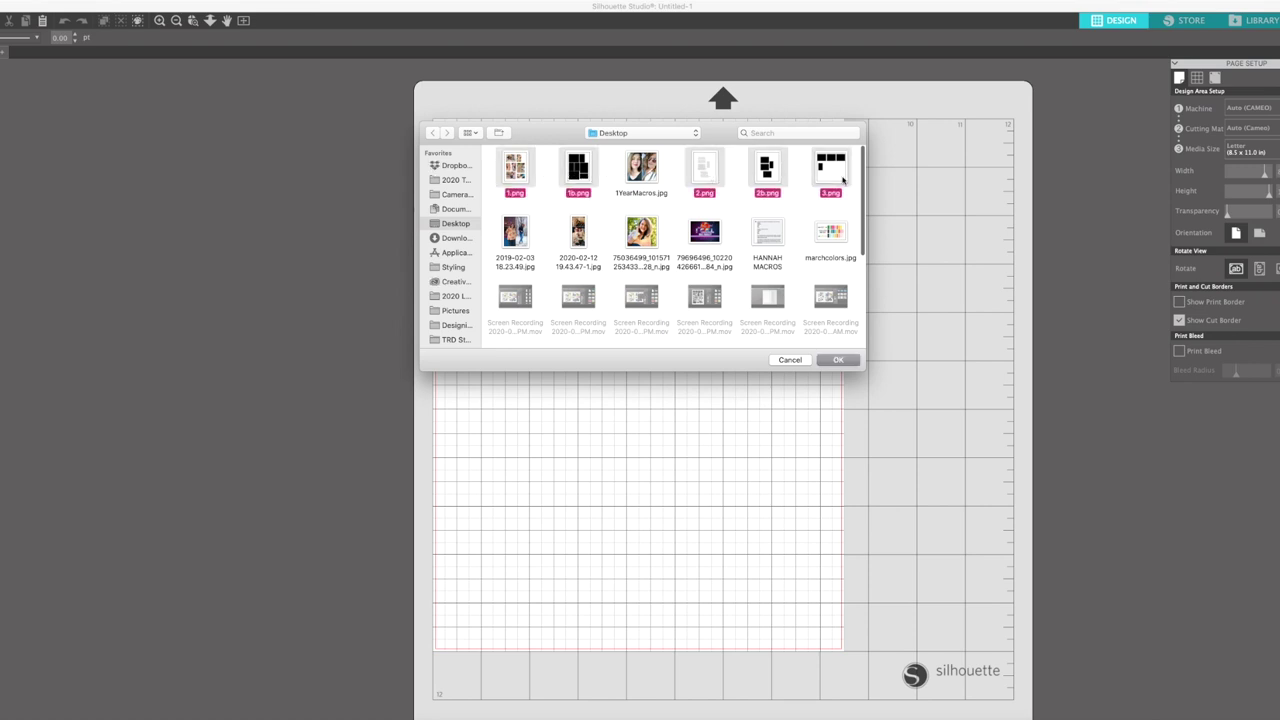
{"action": "key", "text": "Return"}
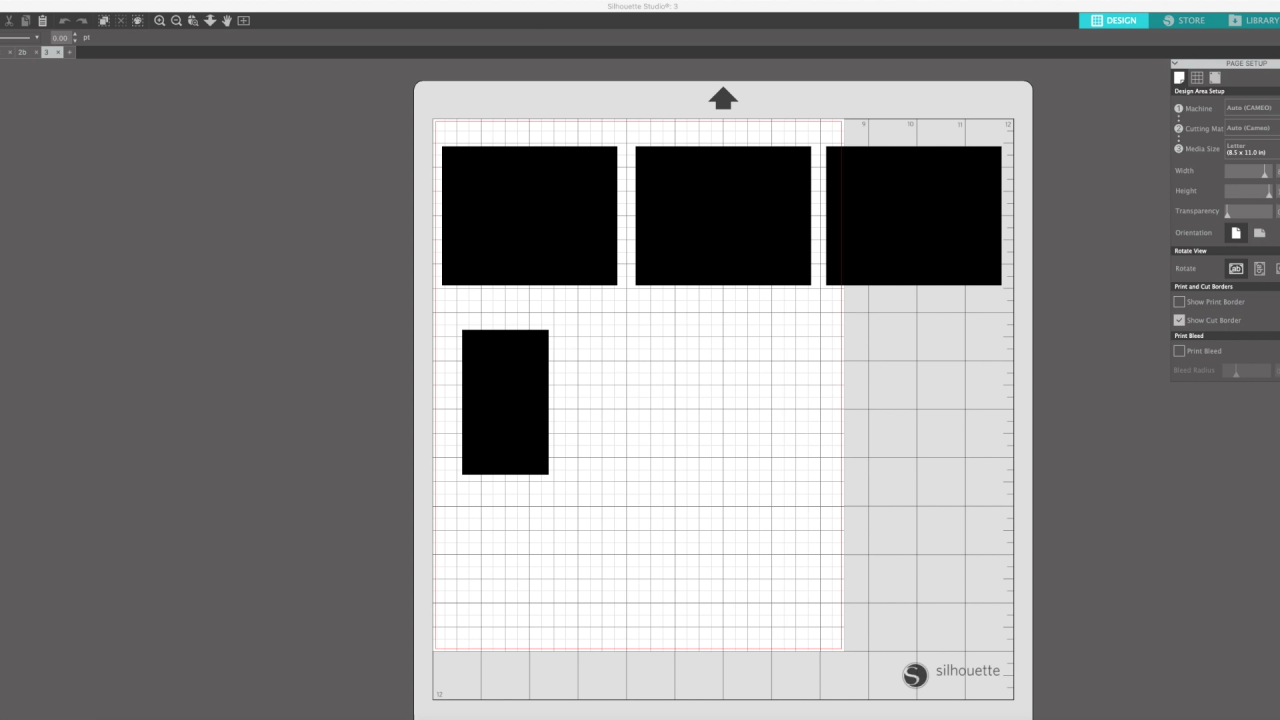
Step: Trace all the black photo shapes in document 1b with a solid-fill preview and the standard Trace style
{"action": "left_click", "coordinate": [1, 52]}
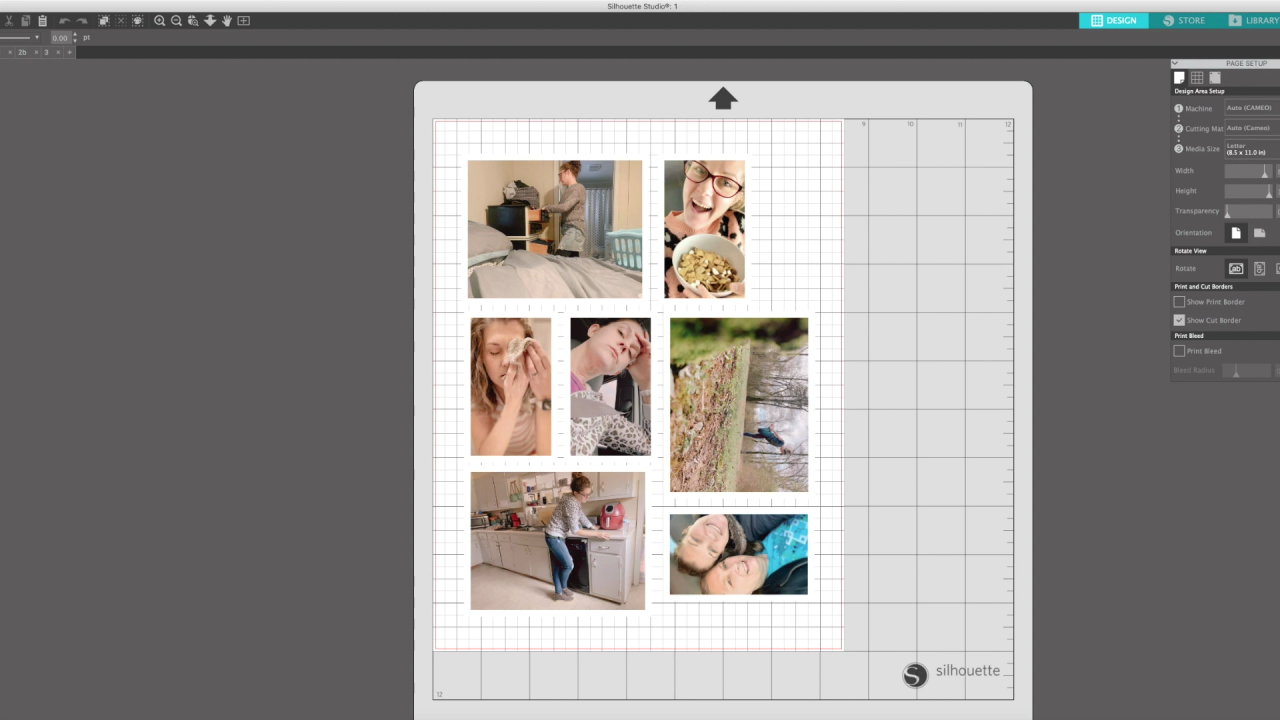
{"action": "left_click", "coordinate": [1, 52]}
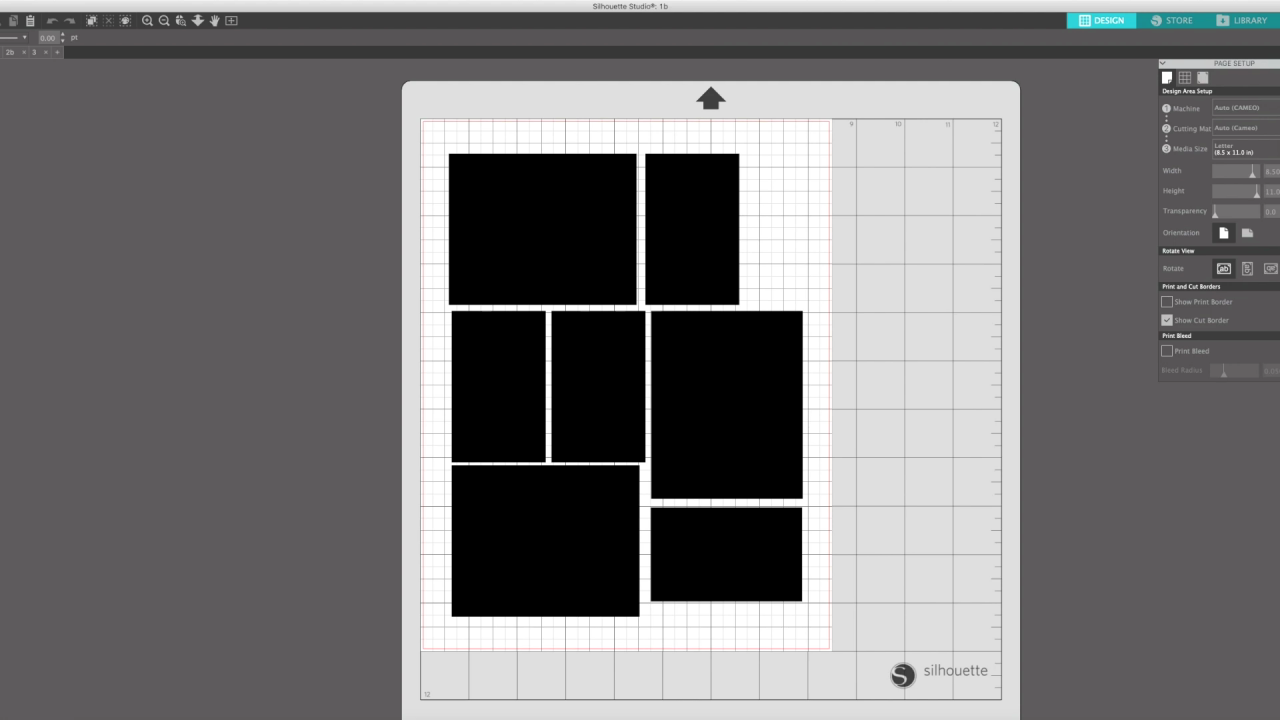
{"action": "left_click", "coordinate": [1278, 110]}
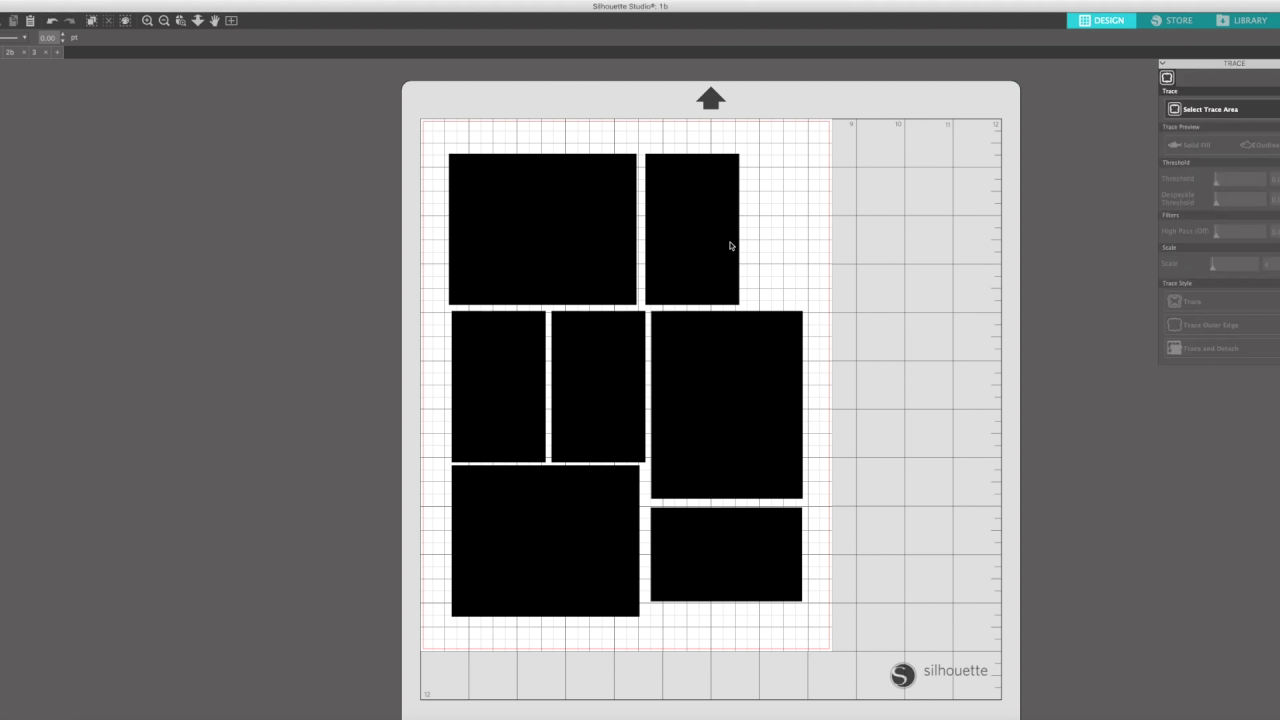
{"action": "mouse_move", "coordinate": [430, 133]}
{"action": "left_mouse_down"}
{"action": "mouse_move", "coordinate": [630, 440]}
{"action": "mouse_move", "coordinate": [821, 638]}
{"action": "left_mouse_up"}
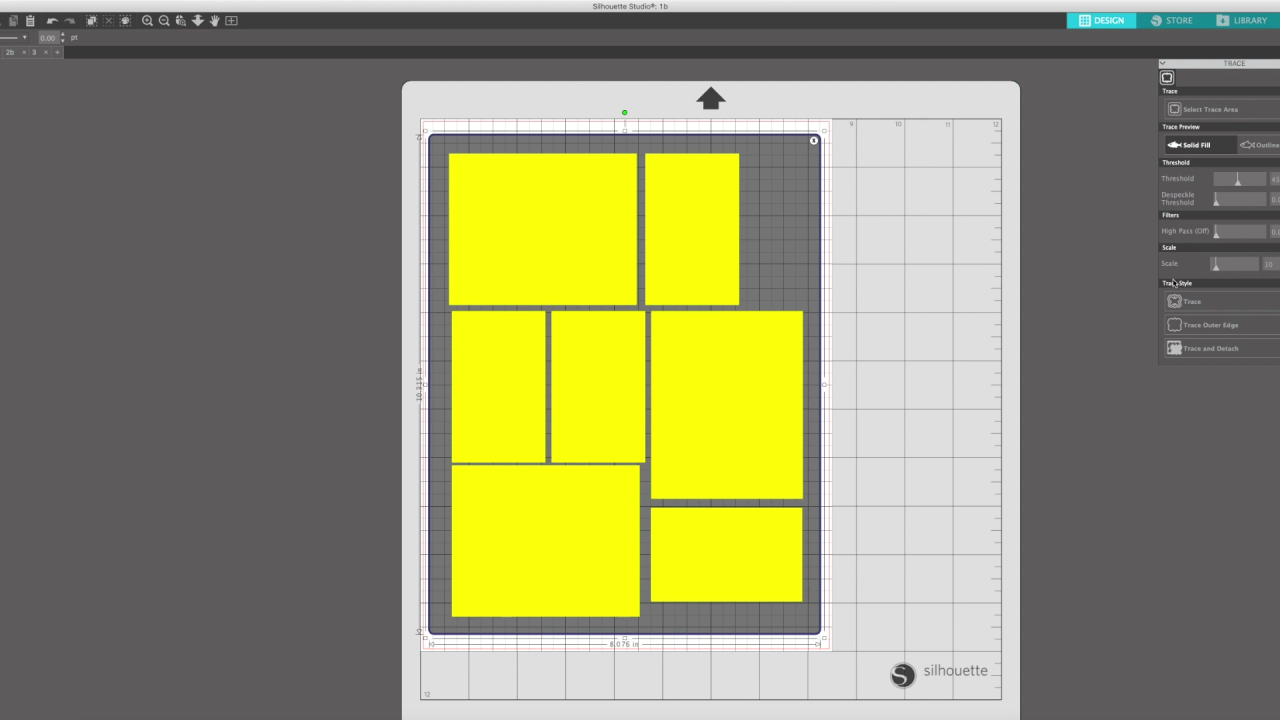
{"action": "left_click", "coordinate": [1209, 308]}
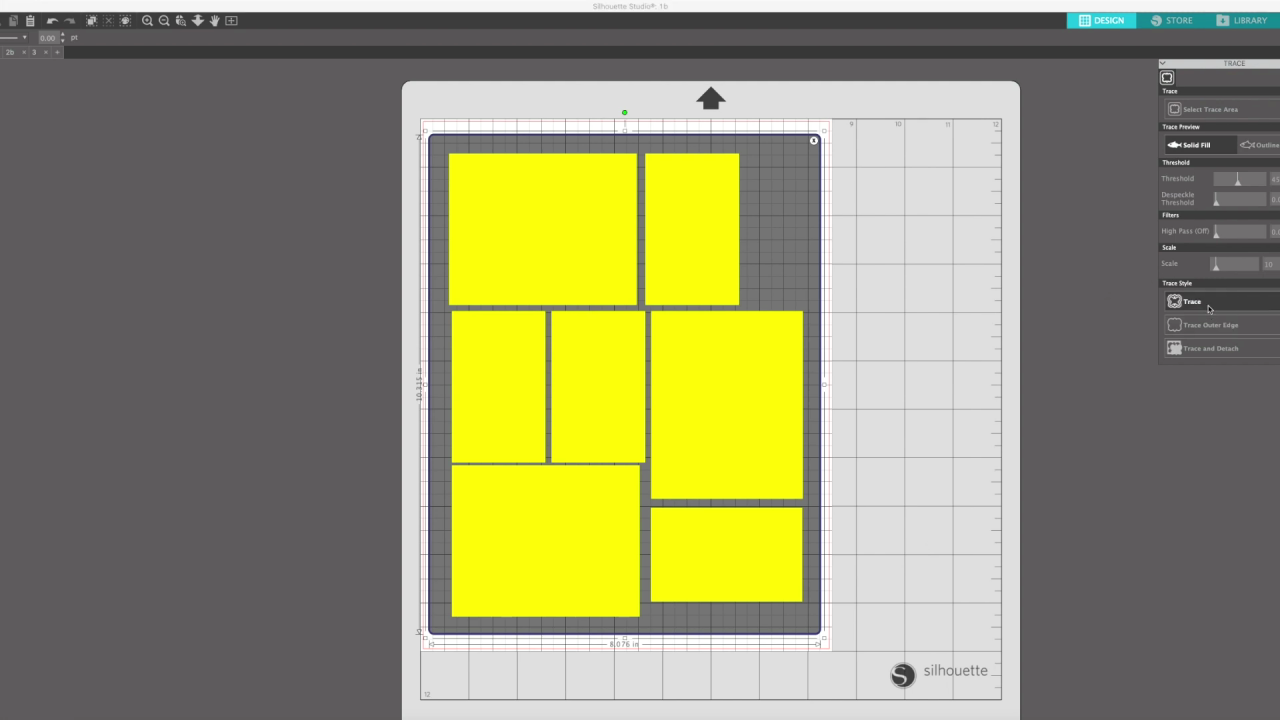
Step: Delete the black source image from document 1b and copy the traced cut outlines onto the photos in document 1
{"action": "left_click", "coordinate": [733, 405]}
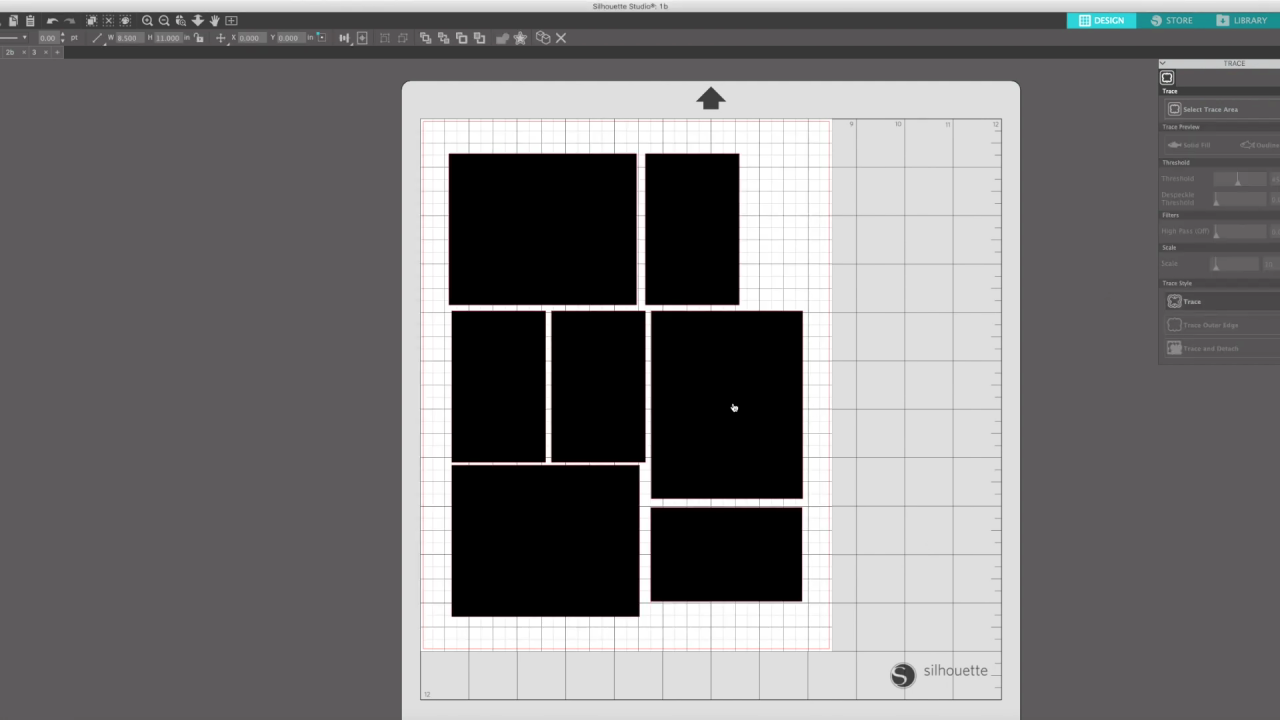
{"action": "key", "text": "Delete"}
{"action": "left_click_drag", "start_coordinate": [757, 265], "coordinate": [784, 335]}
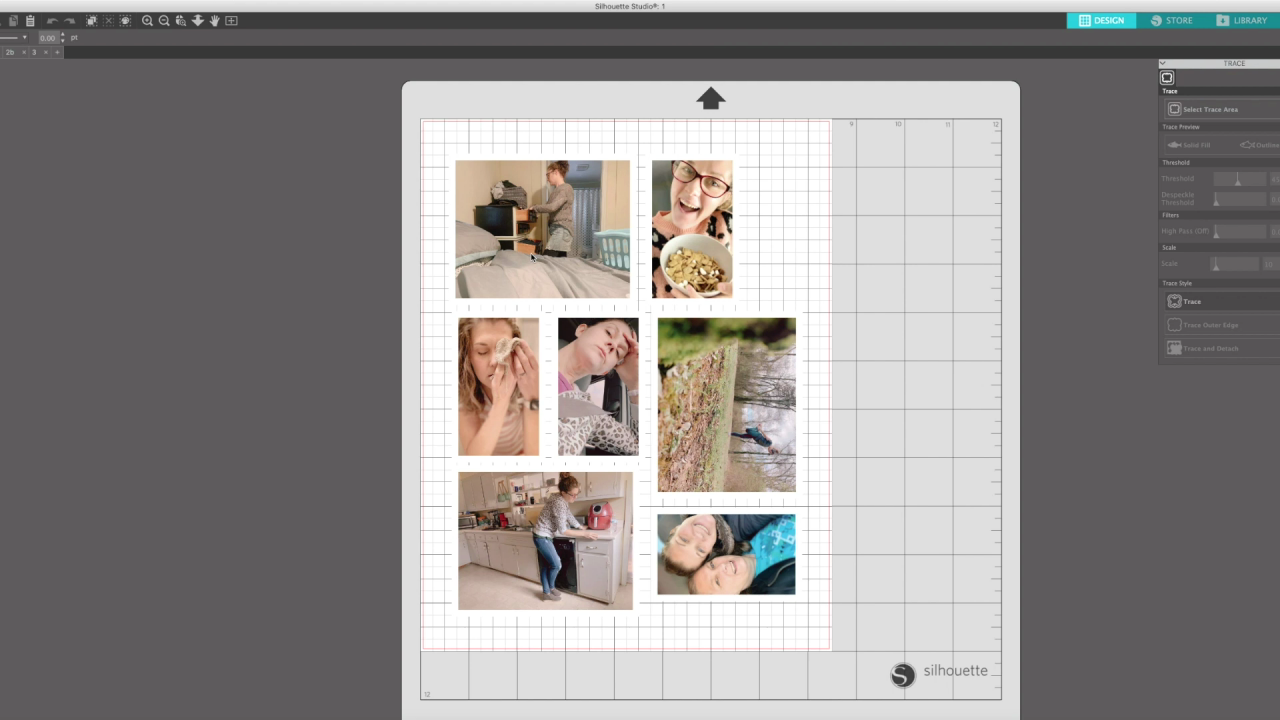
{"action": "left_click", "coordinate": [533, 258]}
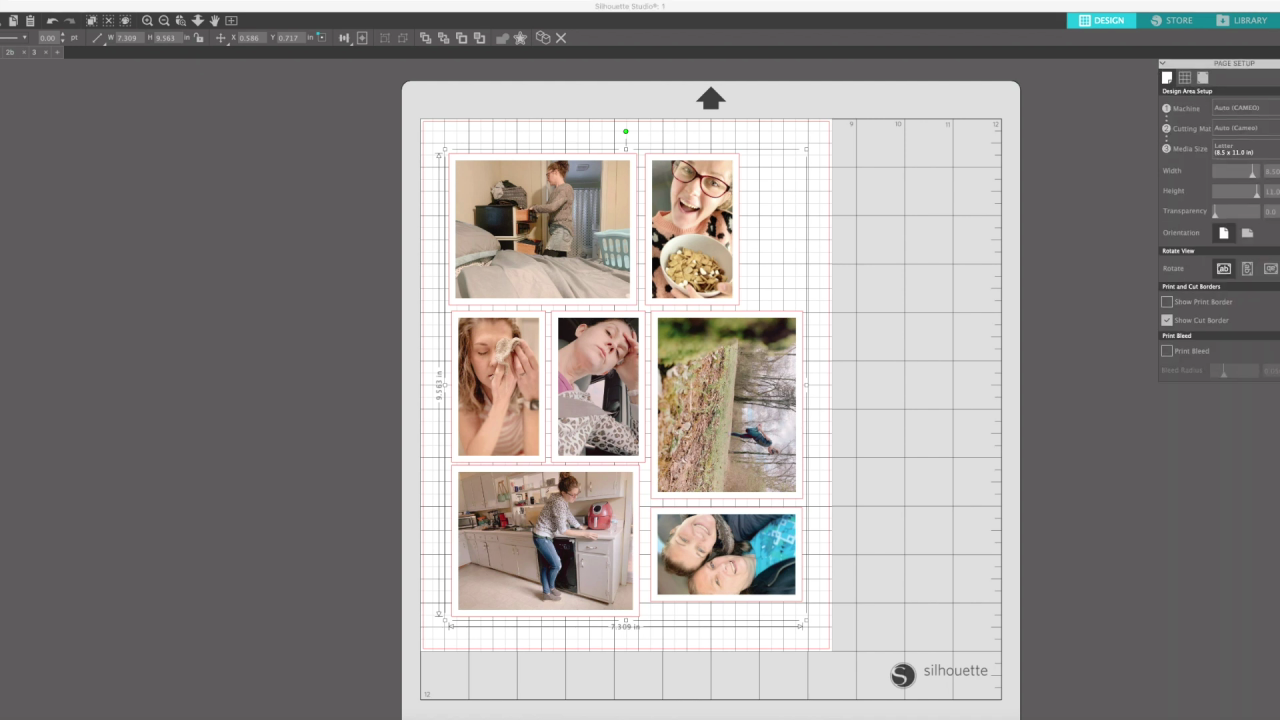
Step: Turn on registration marks for the photo sheet and lower their inset
{"action": "left_click", "coordinate": [1203, 77]}
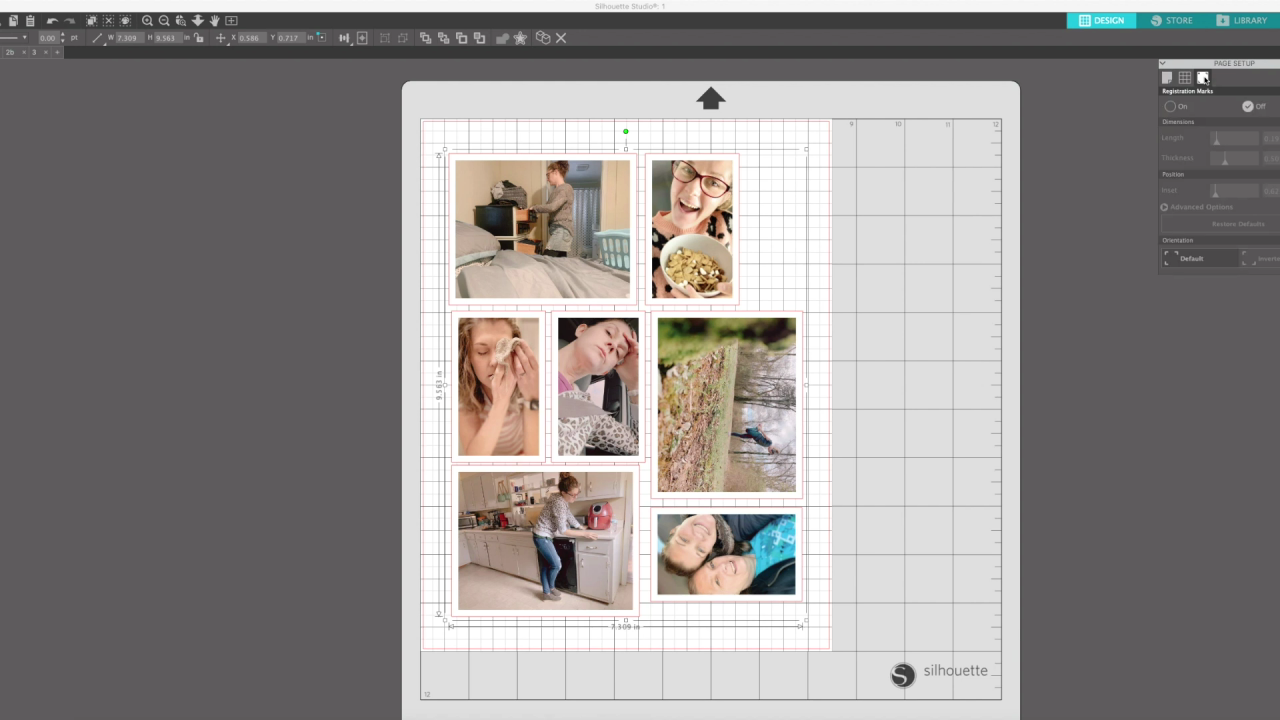
{"action": "left_click", "coordinate": [1172, 106]}
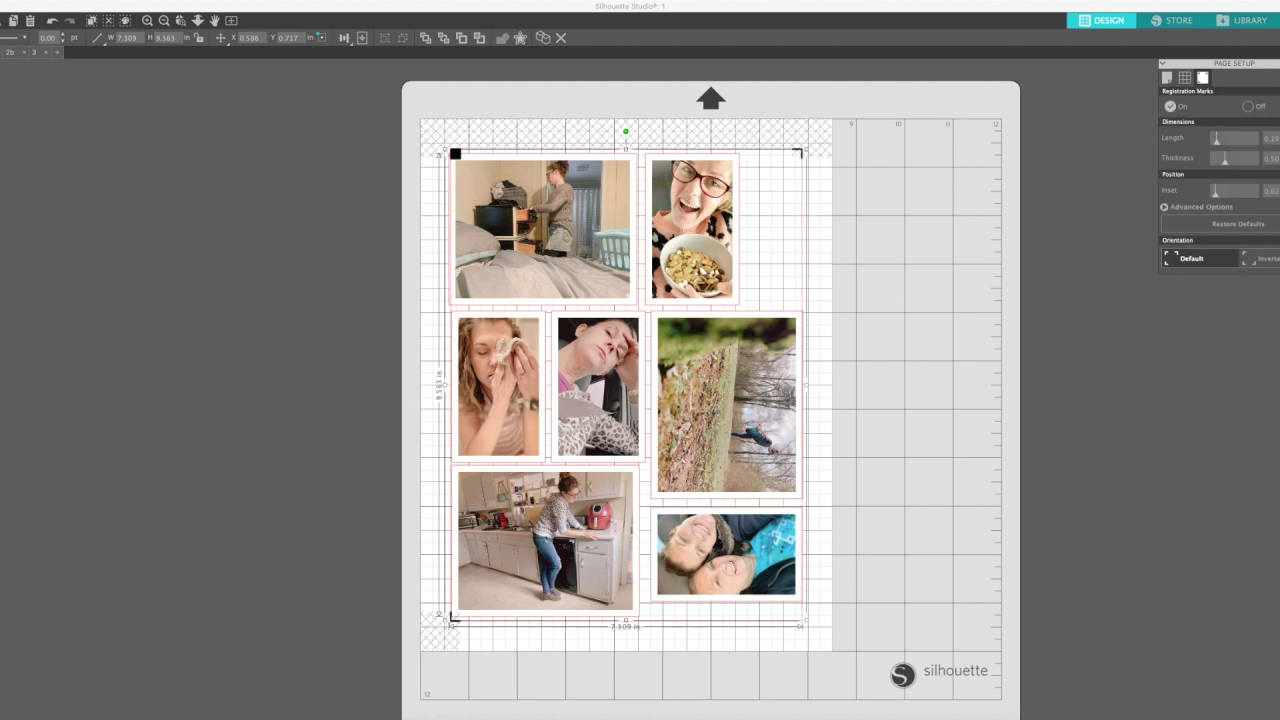
{"action": "left_click_drag", "start_coordinate": [1225, 158], "coordinate": [1212, 190]}
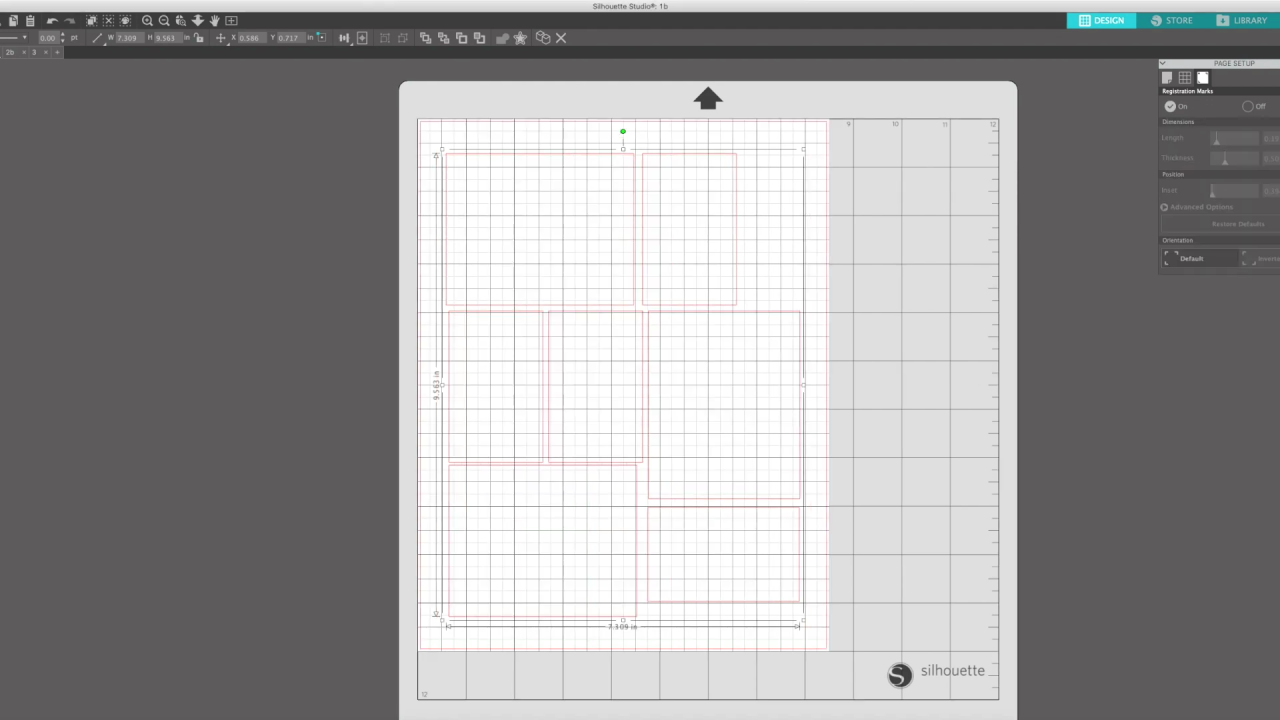
Step: Set the media size of document 3, the black mat sheet, to Auto (12x12)
{"action": "left_click", "coordinate": [3, 52]}
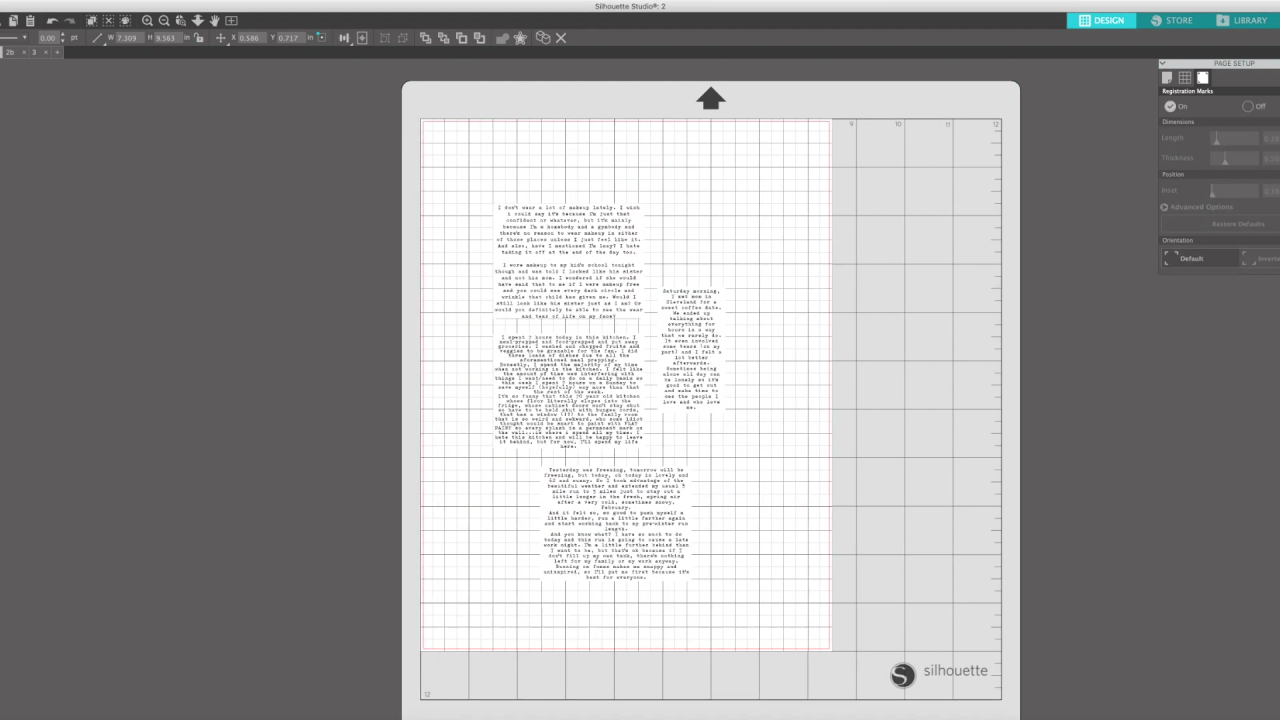
{"action": "left_click", "coordinate": [10, 52]}
{"action": "left_click", "coordinate": [2, 52]}
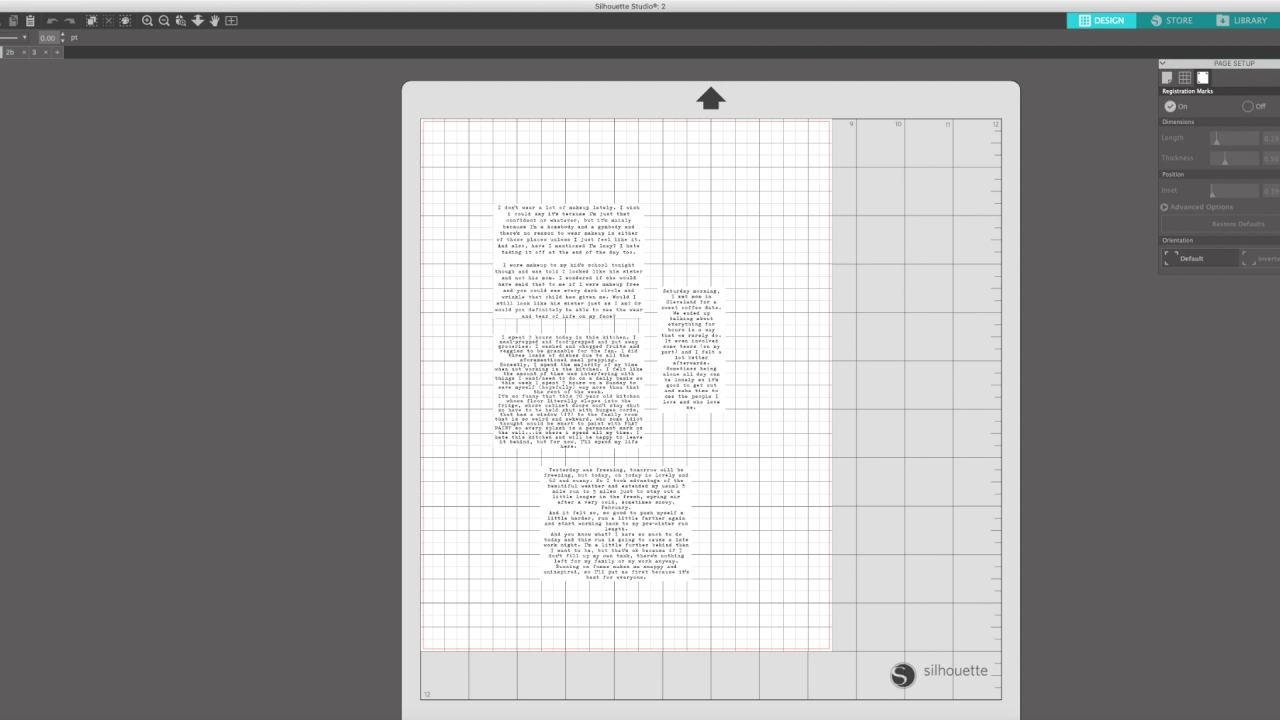
{"action": "left_click", "coordinate": [35, 52]}
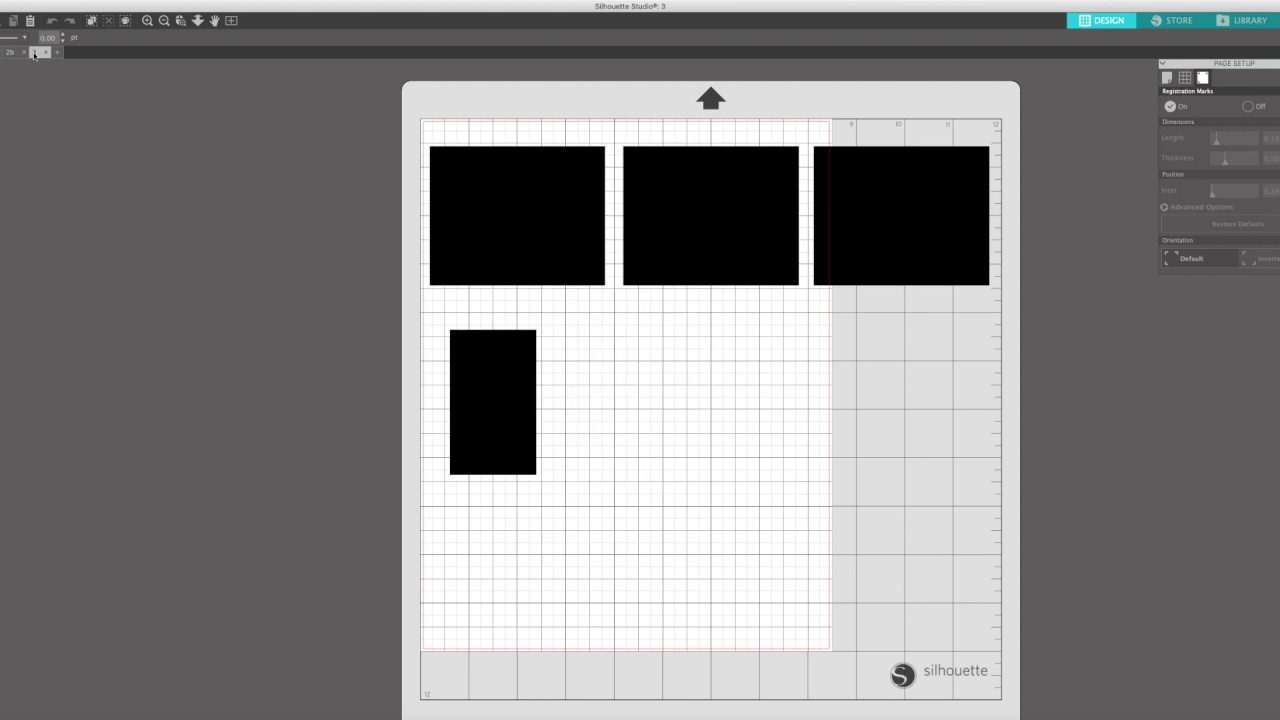
{"action": "left_click", "coordinate": [1184, 79]}
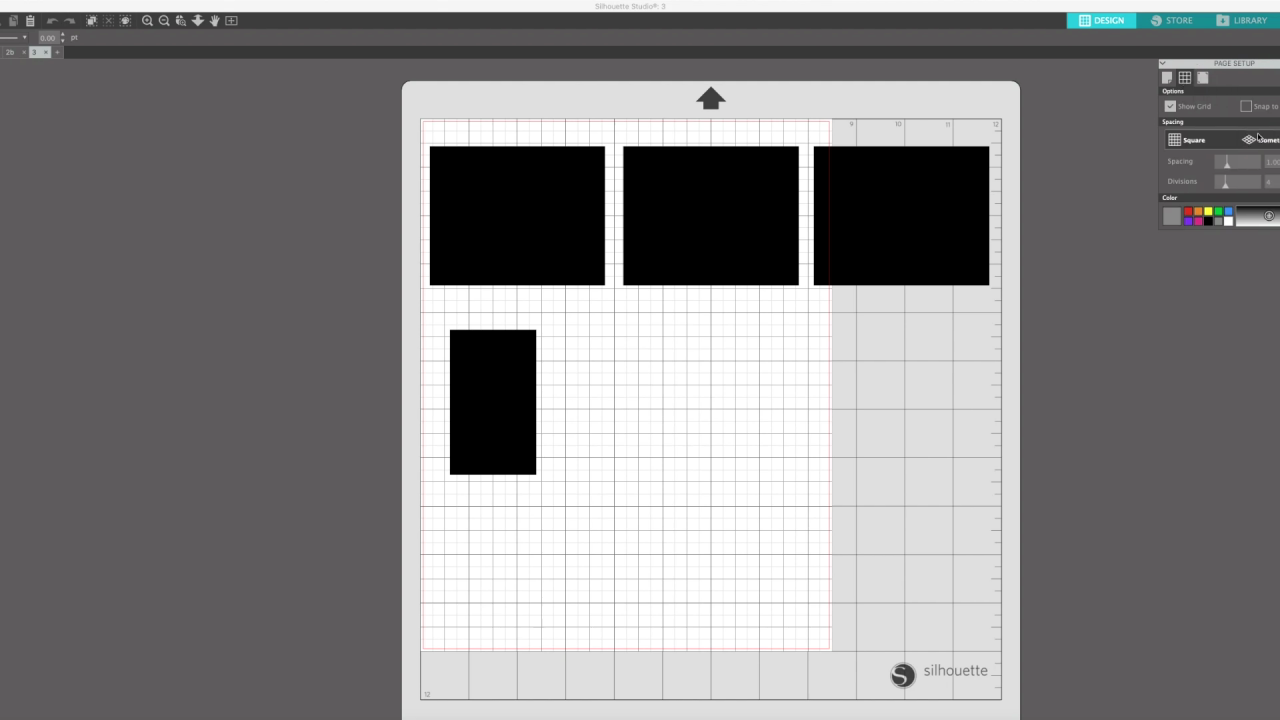
{"action": "left_click", "coordinate": [1202, 77]}
{"action": "left_click", "coordinate": [1166, 77]}
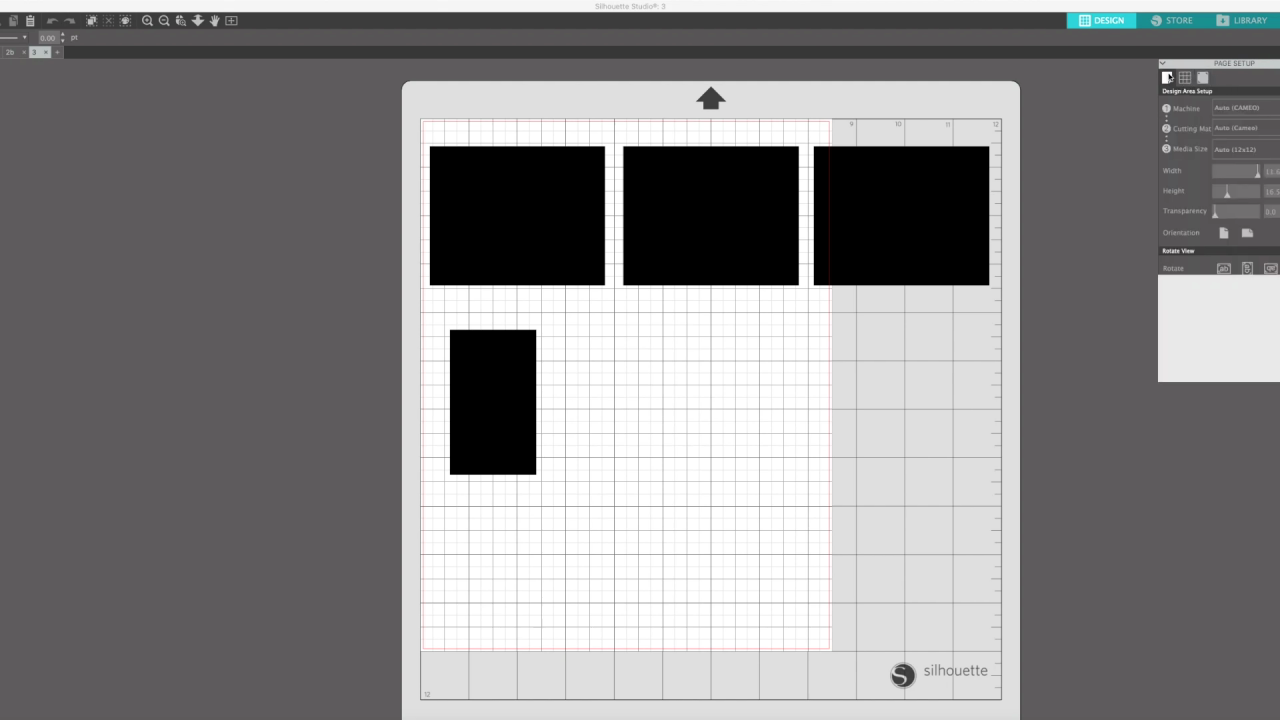
{"action": "left_click", "coordinate": [1256, 150]}
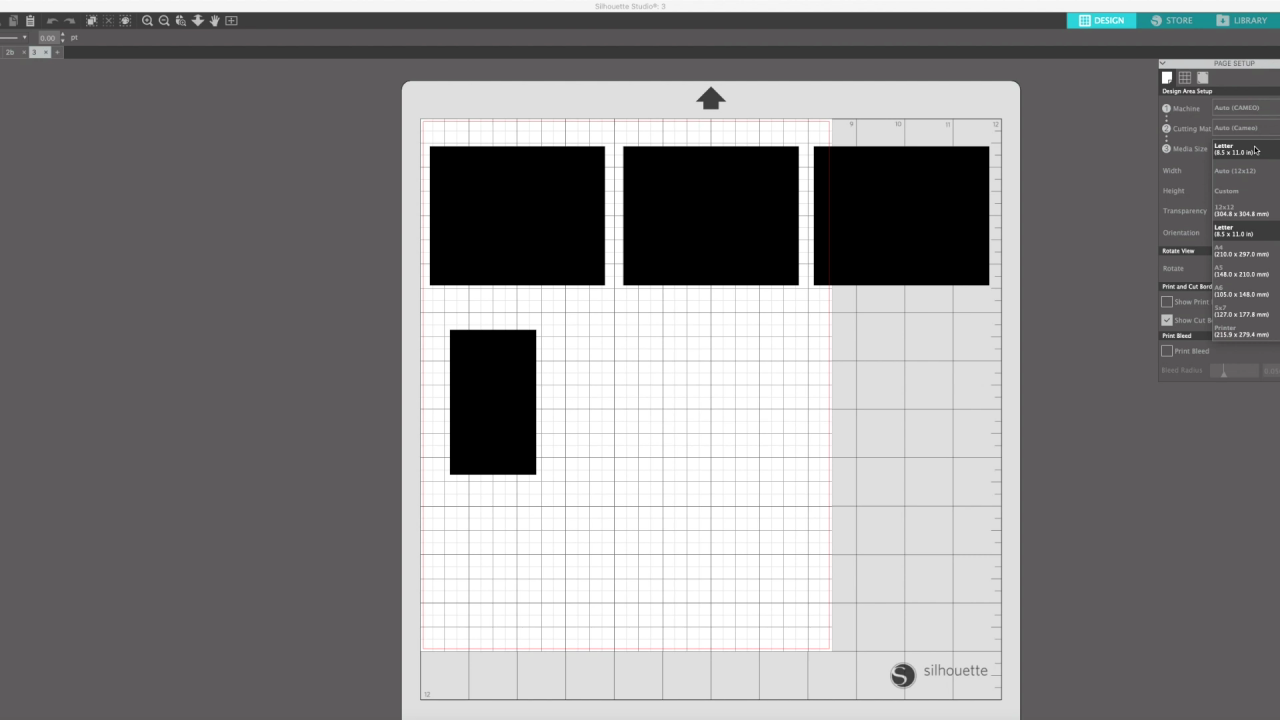
{"action": "left_click", "coordinate": [1240, 171]}
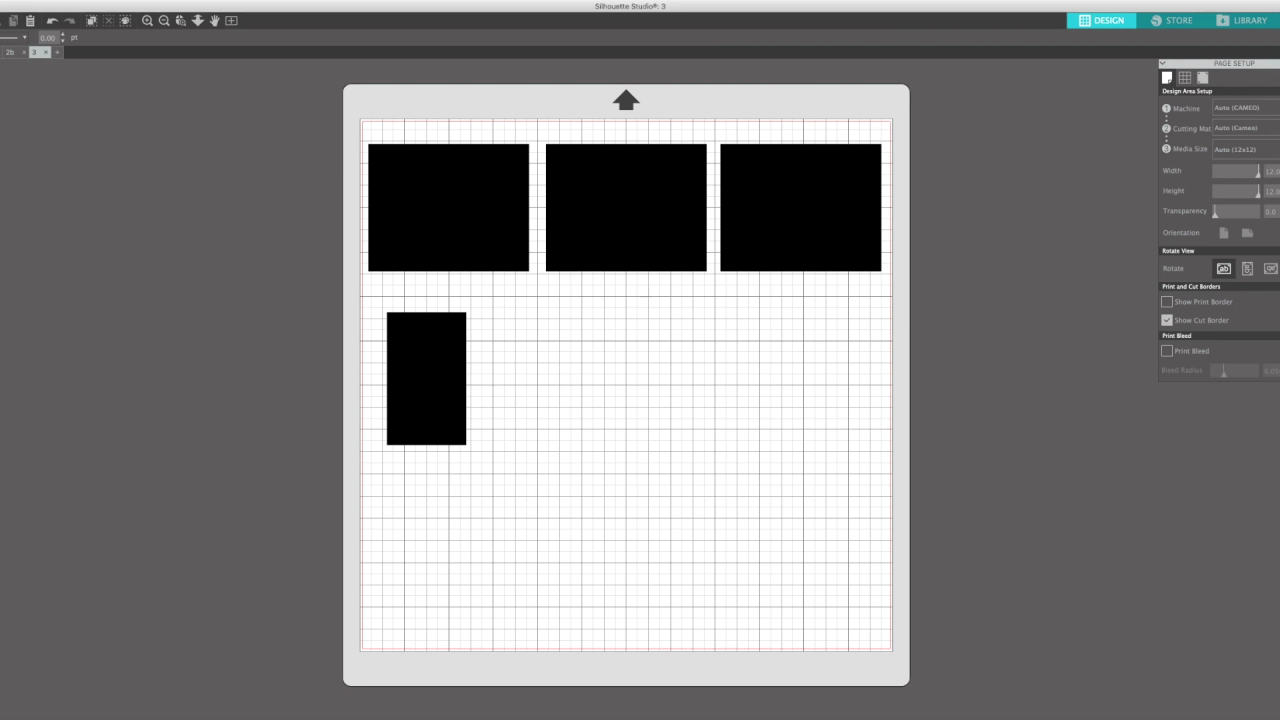
Step: Trace the four black mats in document 3 as cut lines and delete the black source image
{"action": "left_click", "coordinate": [1279, 142]}
{"action": "left_click", "coordinate": [1246, 115]}
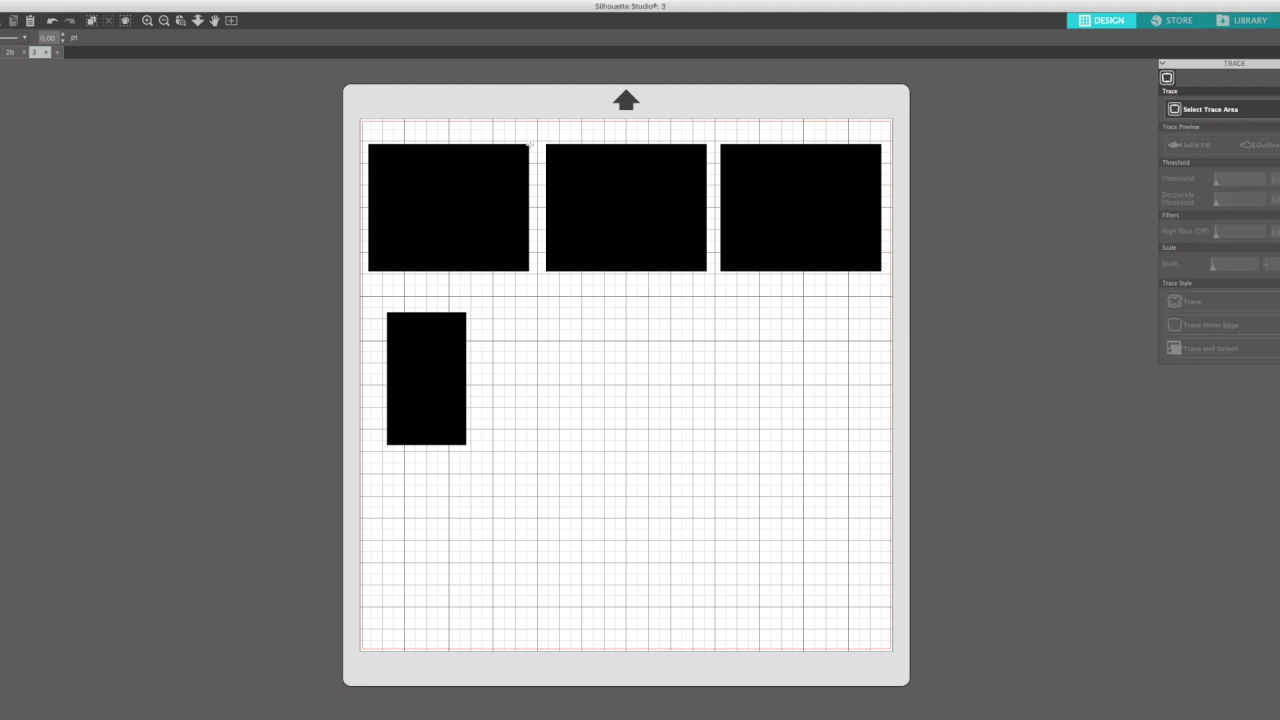
{"action": "mouse_move", "coordinate": [362, 133]}
{"action": "left_mouse_down"}
{"action": "mouse_move", "coordinate": [688, 348]}
{"action": "mouse_move", "coordinate": [880, 438]}
{"action": "mouse_move", "coordinate": [891, 459]}
{"action": "left_mouse_up"}
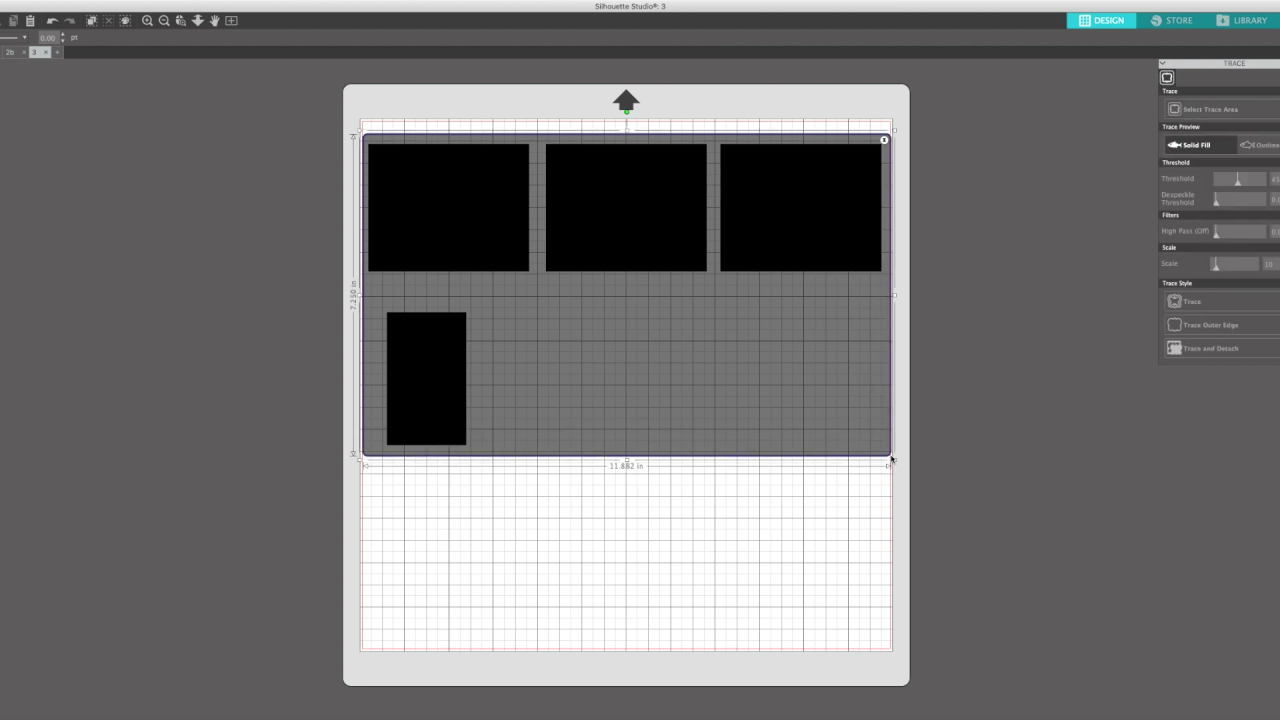
{"action": "left_click", "coordinate": [1214, 303]}
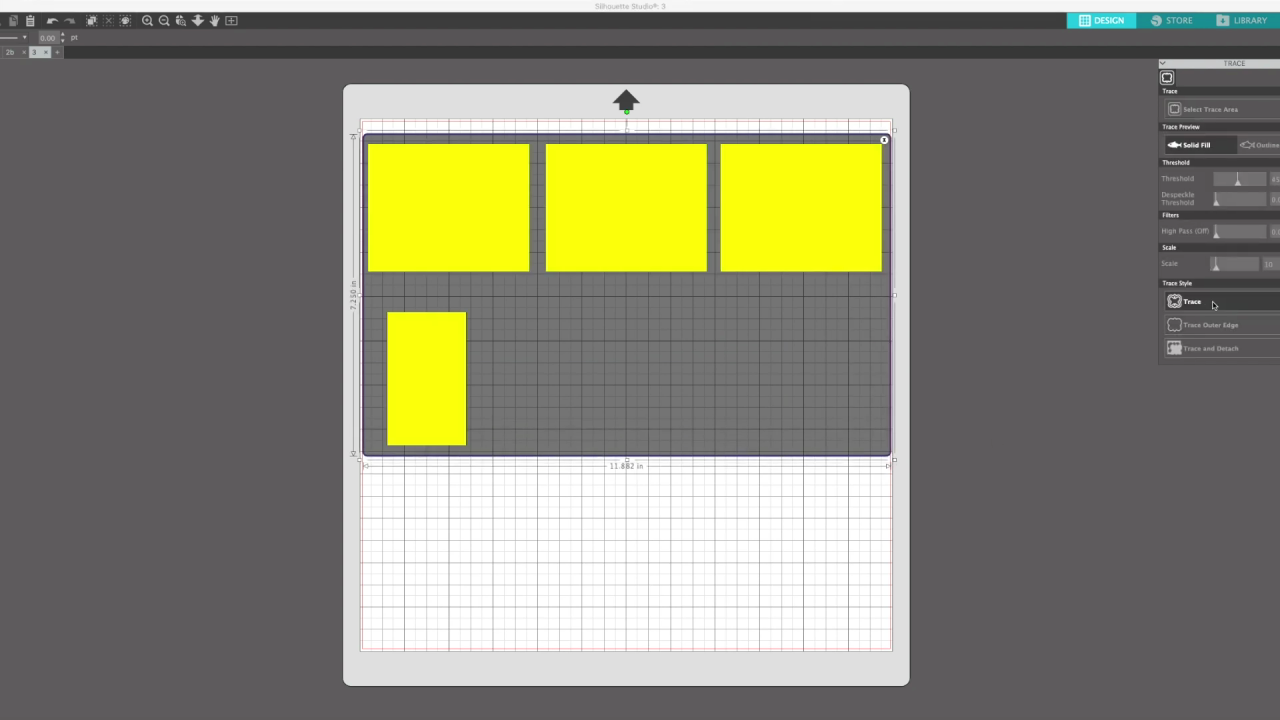
{"action": "left_click", "coordinate": [851, 196]}
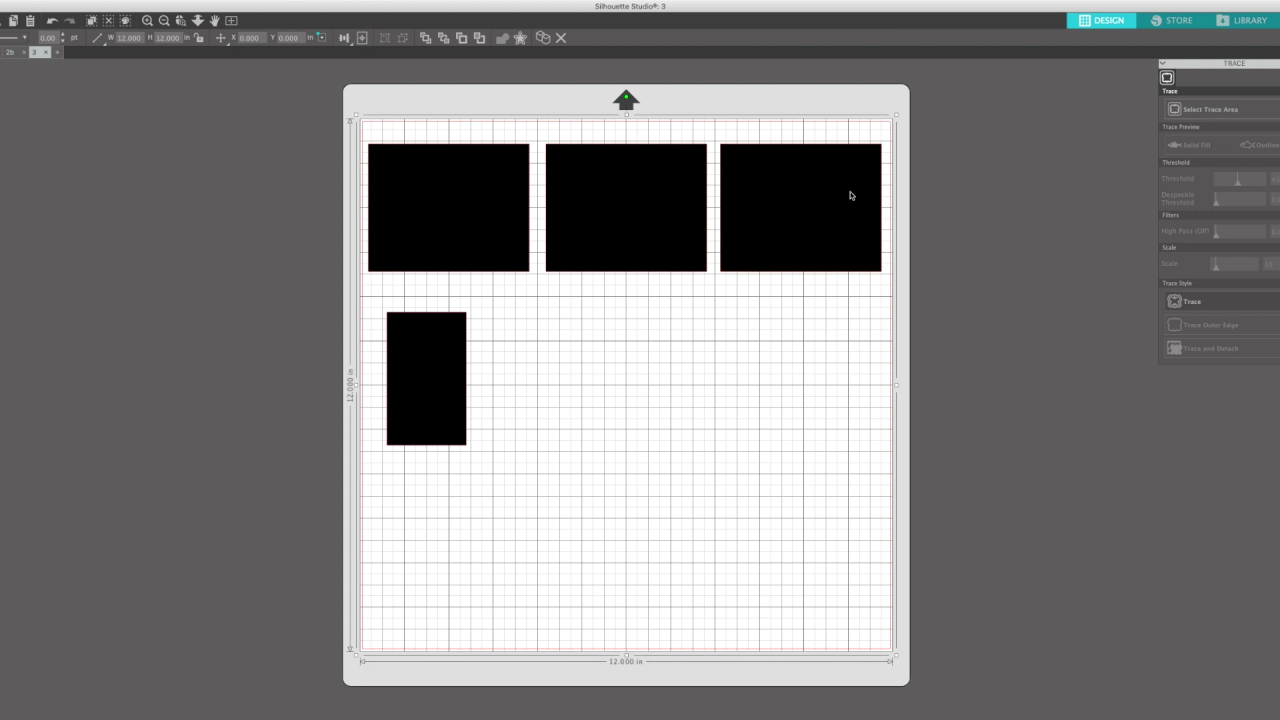
{"action": "key", "text": "Delete"}
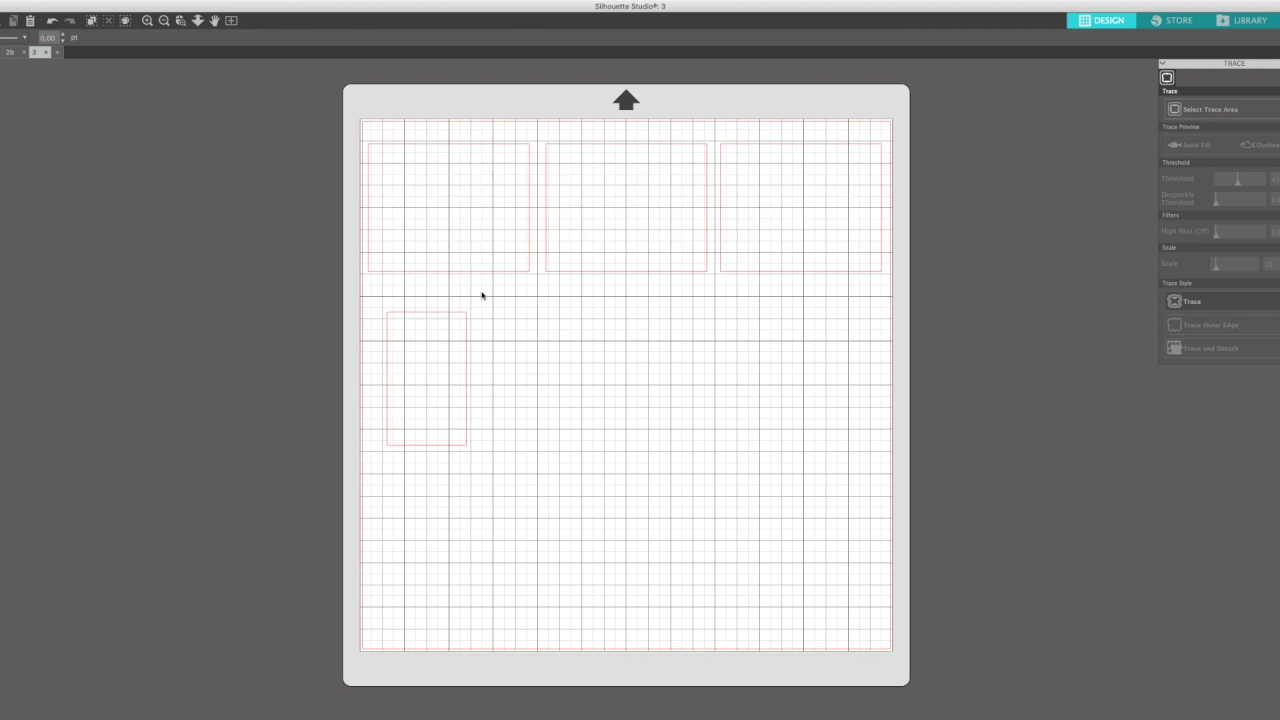